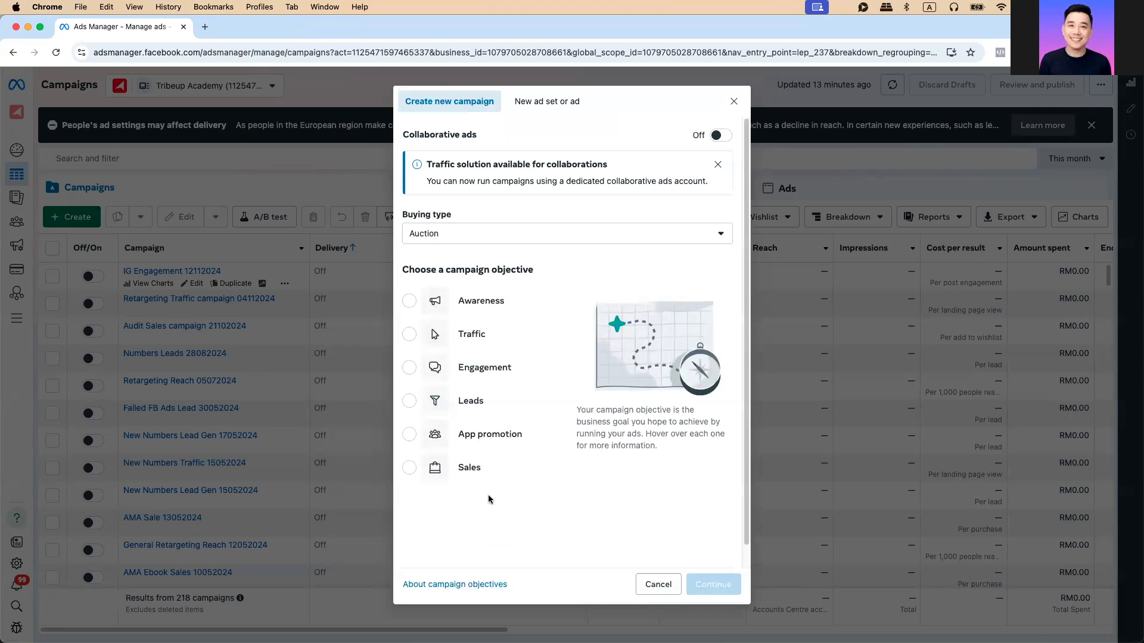
Choose the Sales objective for the new campaign and continue with the manual sales campaign setup
left_click(705, 563)
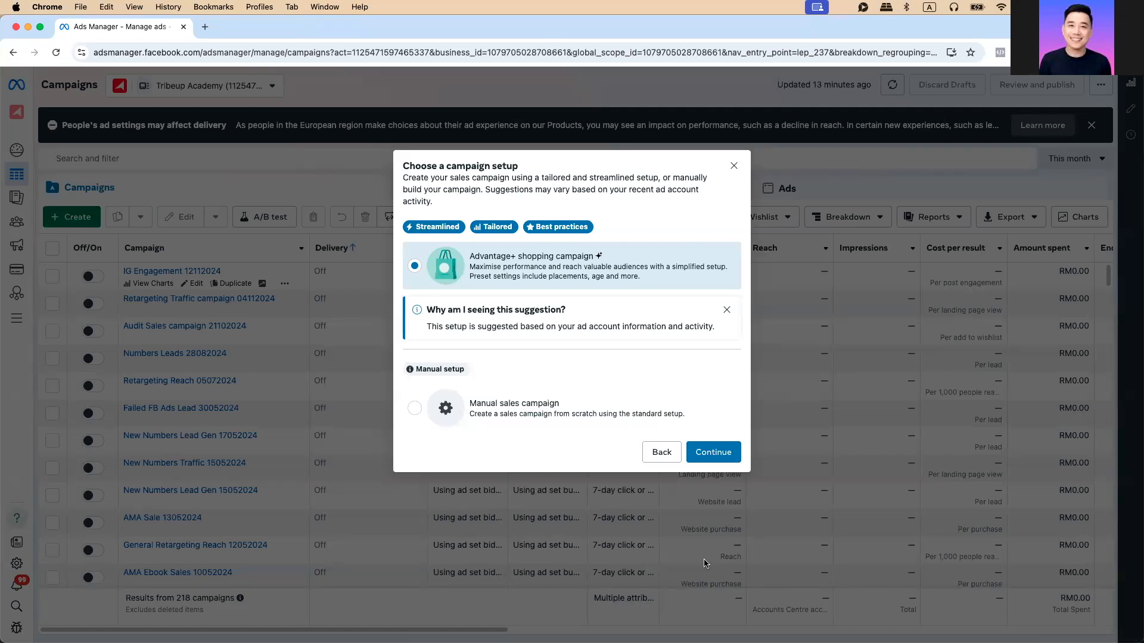
left_click(548, 428)
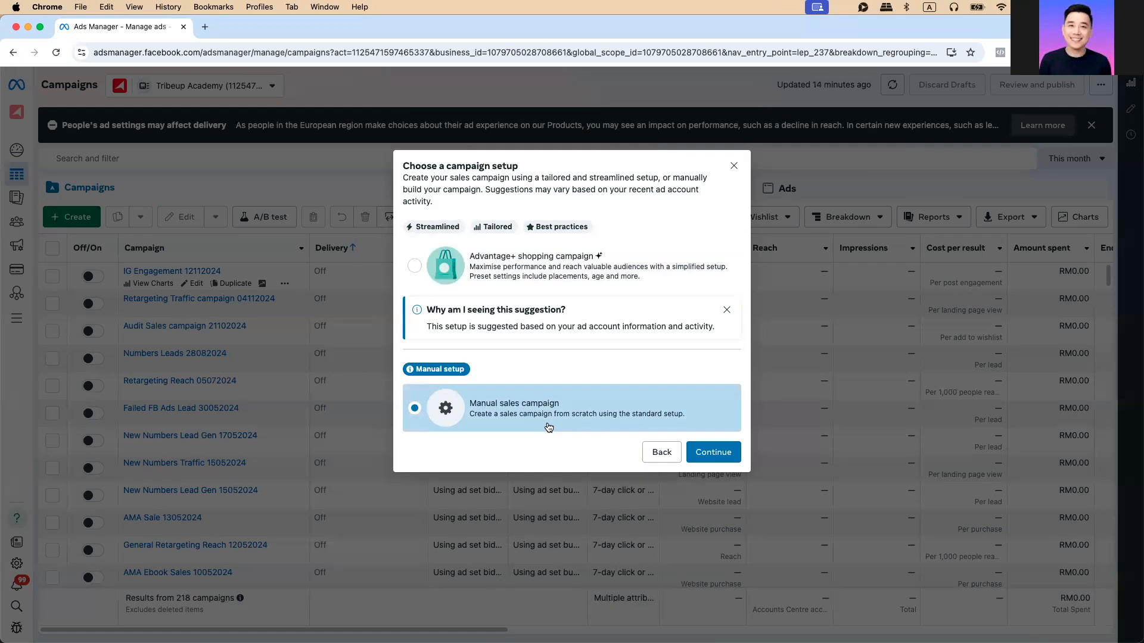
left_click(721, 452)
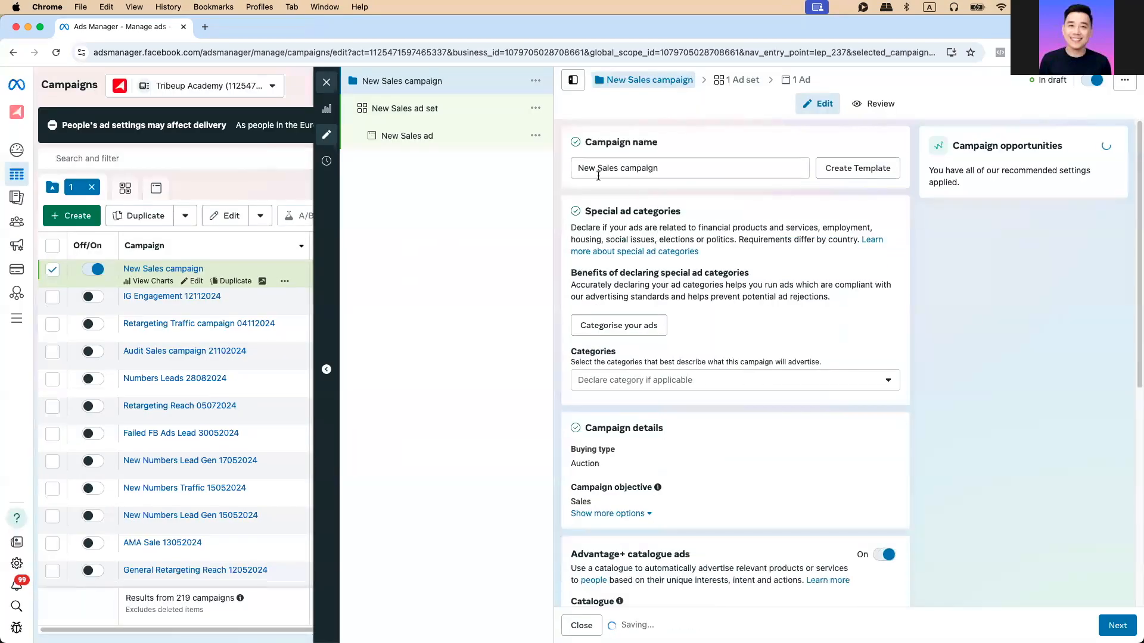
Rename the new campaign as "Sales campaign (ATC) 12122024"
left_click_drag(600, 167, 578, 168)
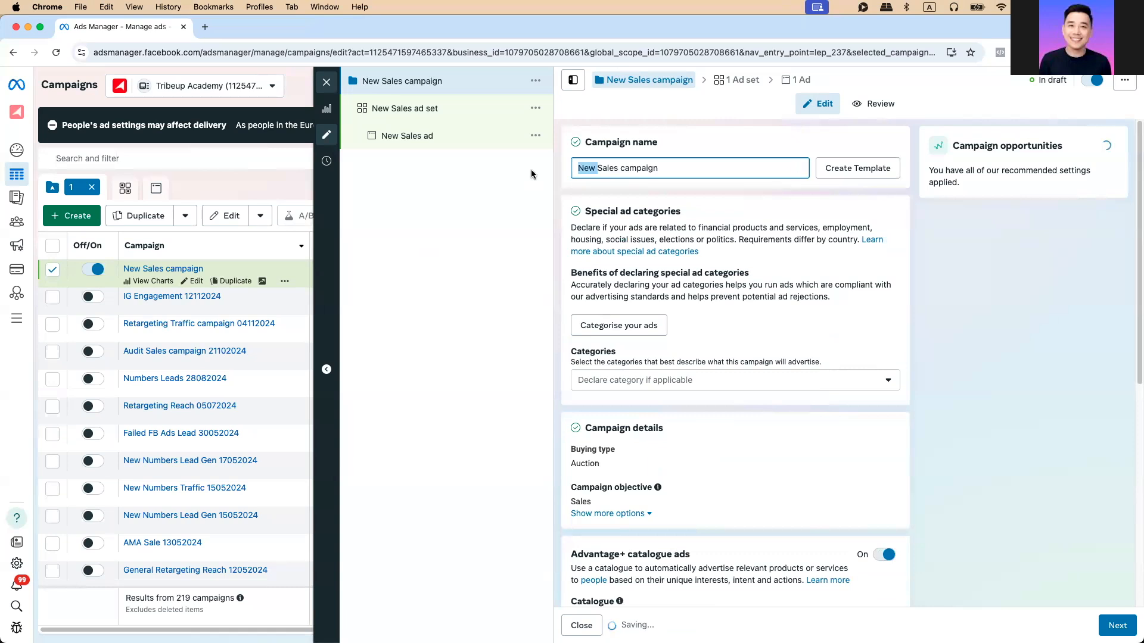
key("BackSpace")
left_click(667, 168)
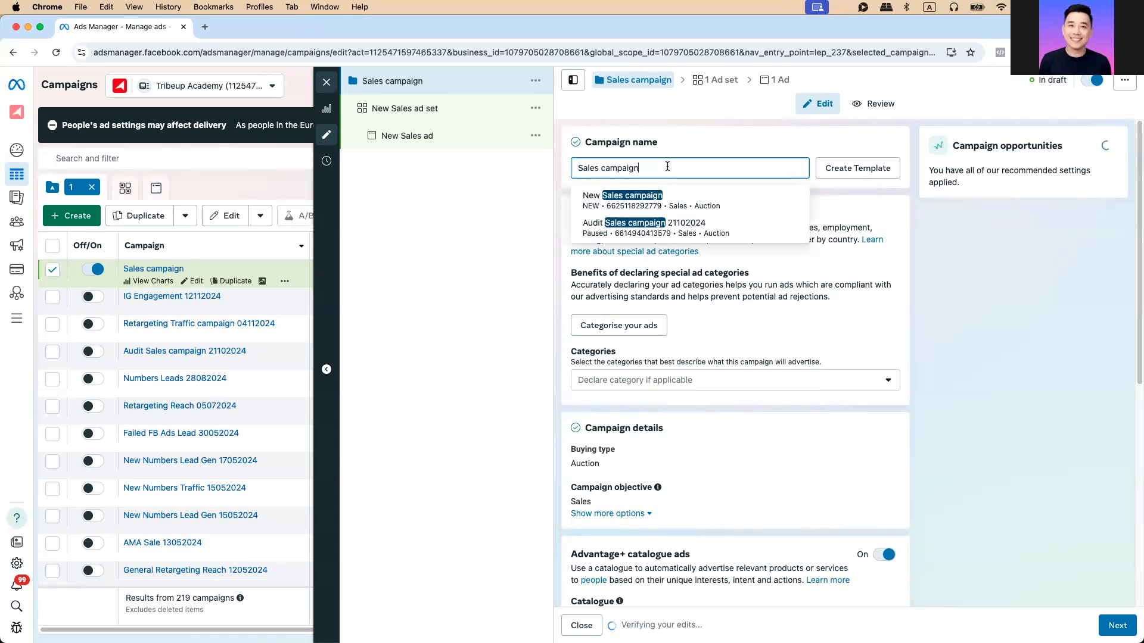
type("(AT")
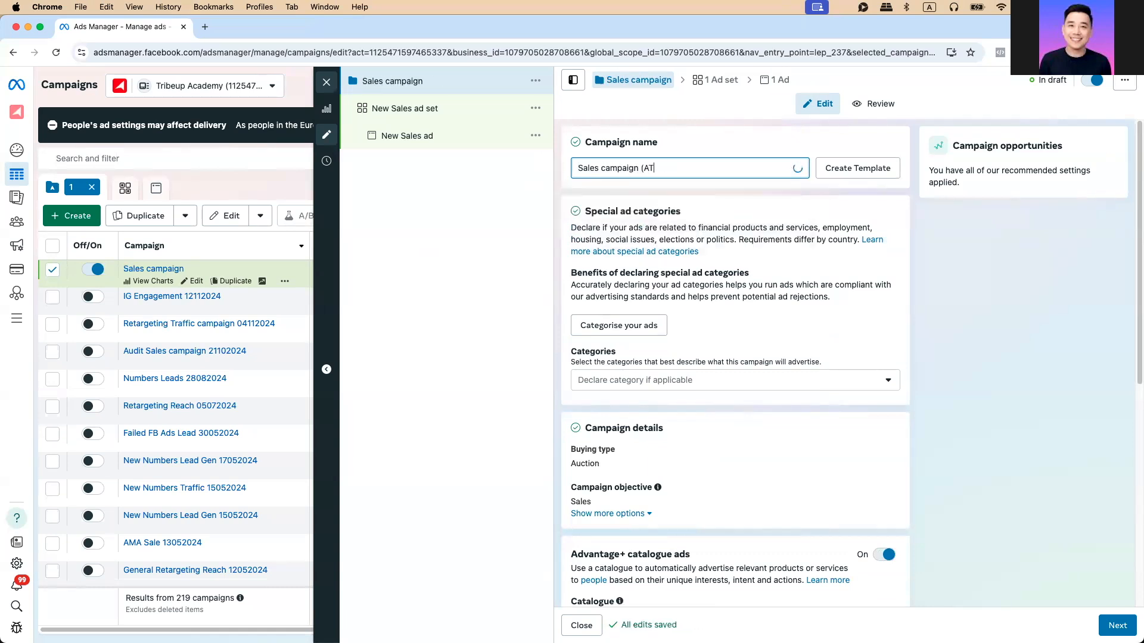
type("C) ")
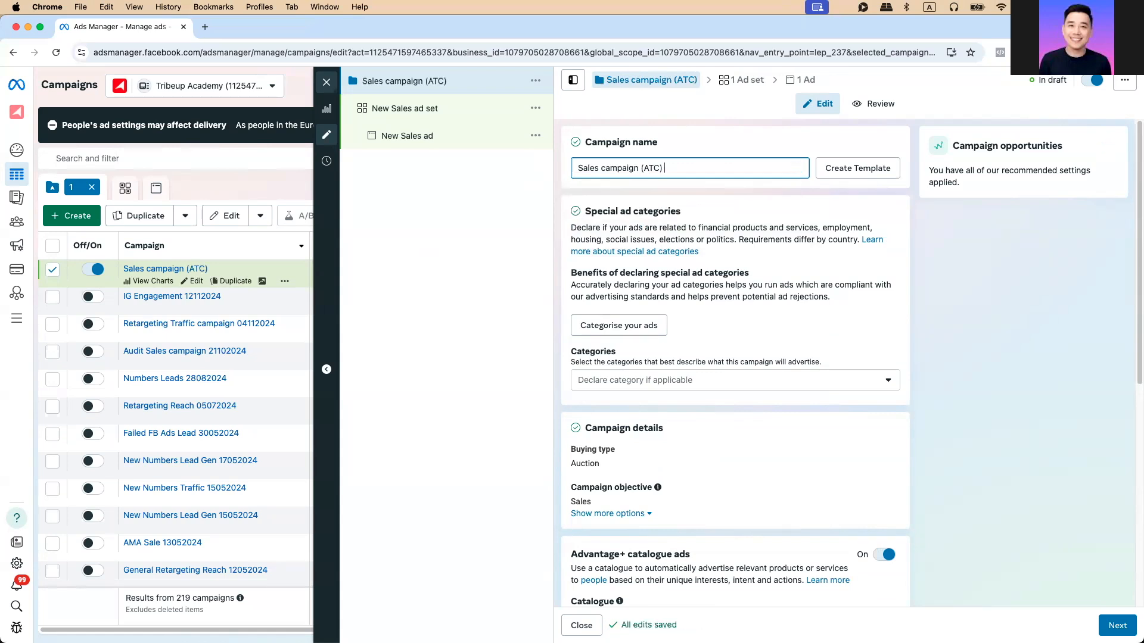
type("12122024")
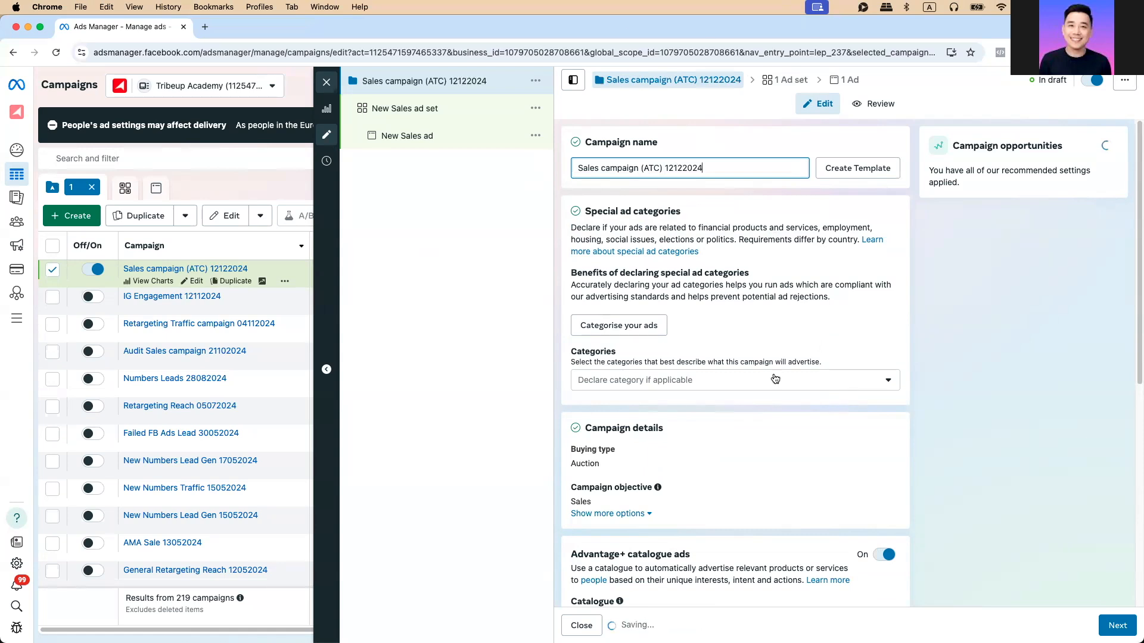
Review the remaining campaign settings, proceed to the ad set and rename it "Product A"
scroll(749, 459, "down", 1)
scroll(749, 459, "down", 10)
scroll(789, 313, "up", 3)
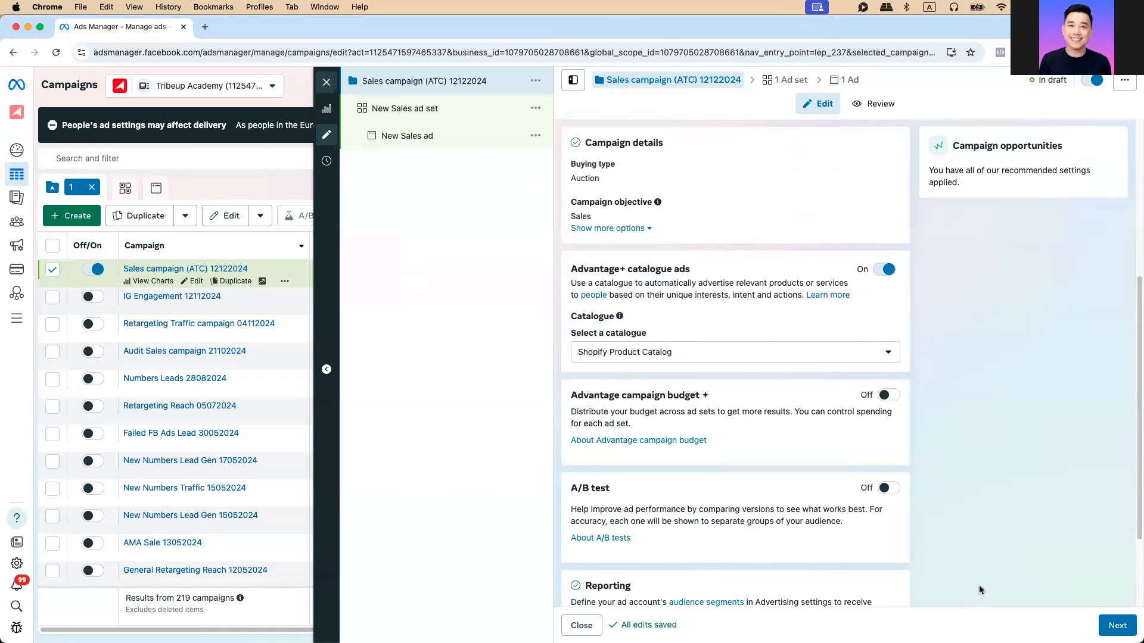
left_click(1108, 624)
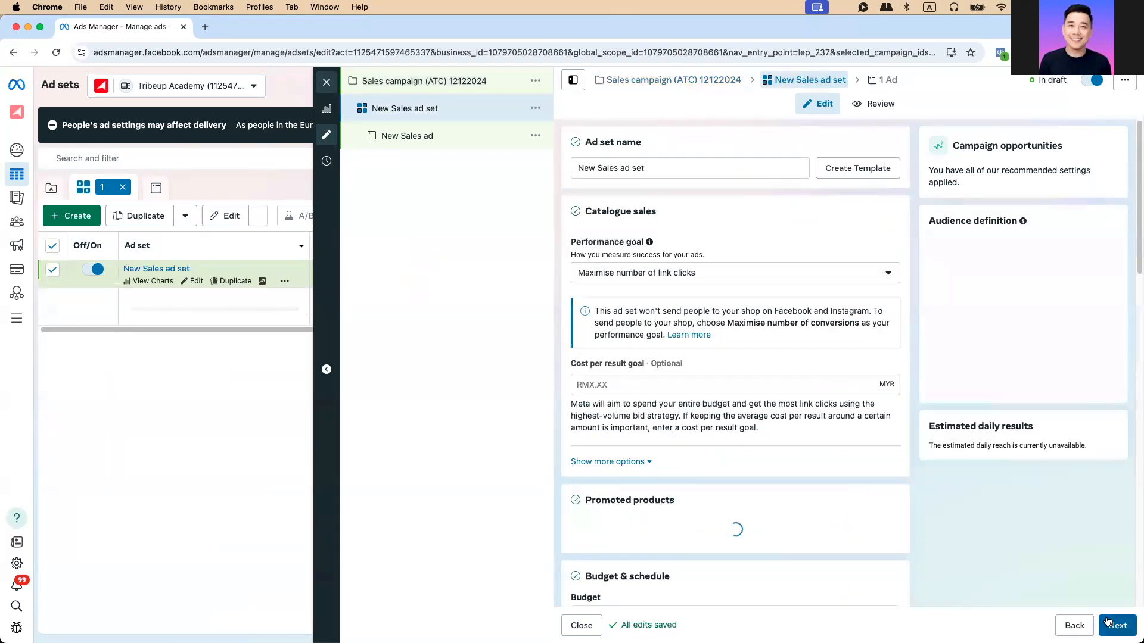
left_click(685, 169)
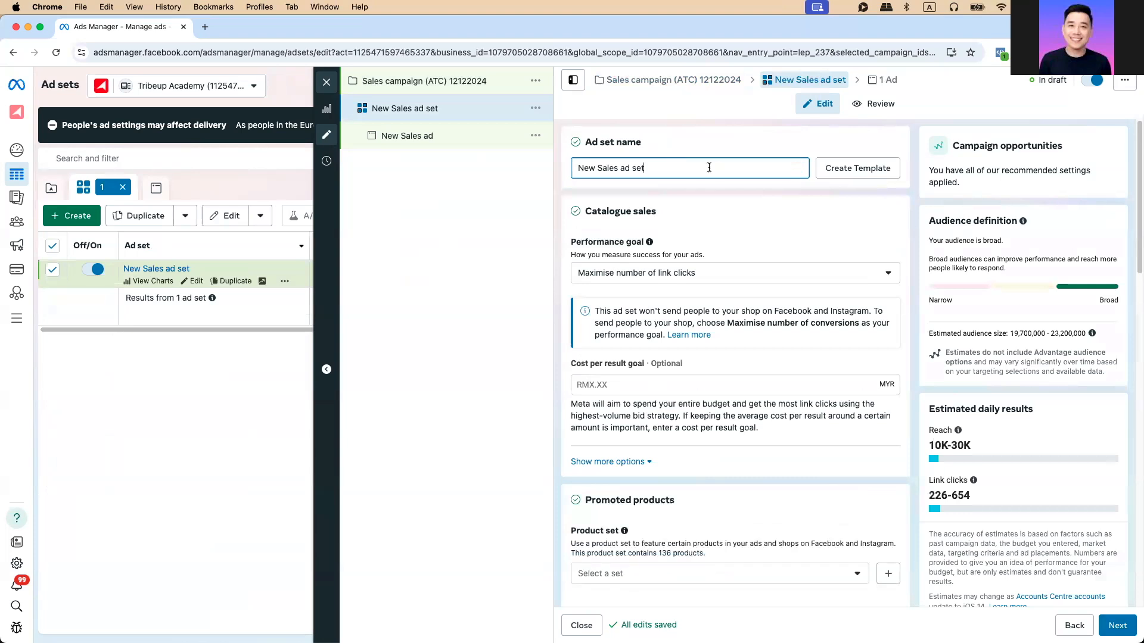
left_click_drag(709, 167, 450, 168)
type("Product A")
Set the ad set's performance goal to Maximise number of conversions
left_click(632, 274)
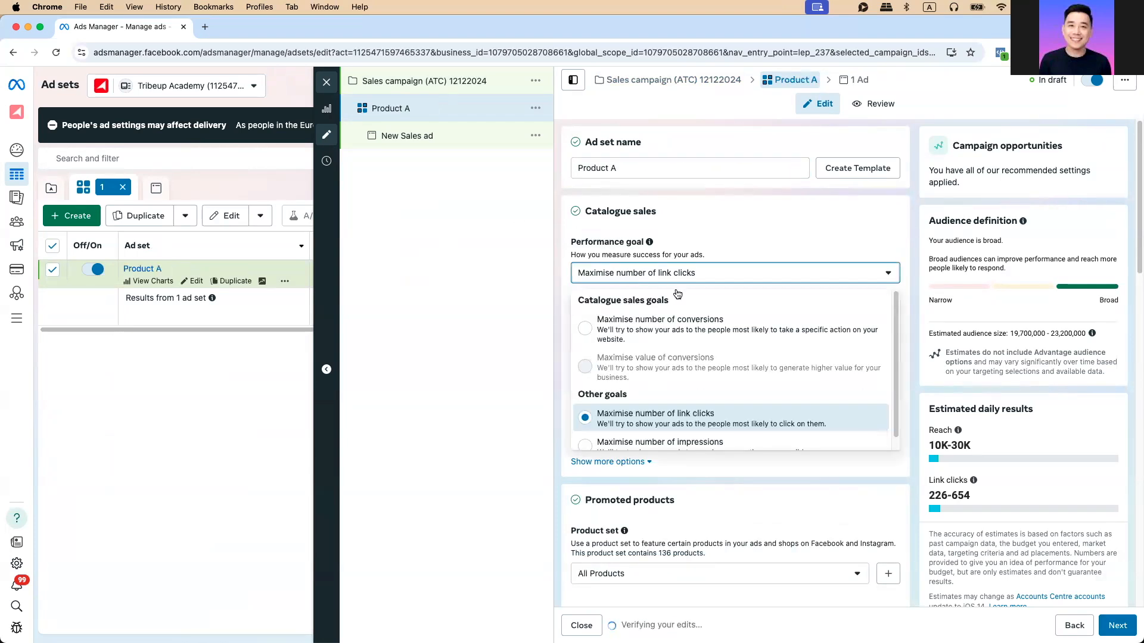
left_click(651, 332)
Look through the available product sets for the promoted products and preview the All Bracelets set
scroll(687, 359, "down", 3)
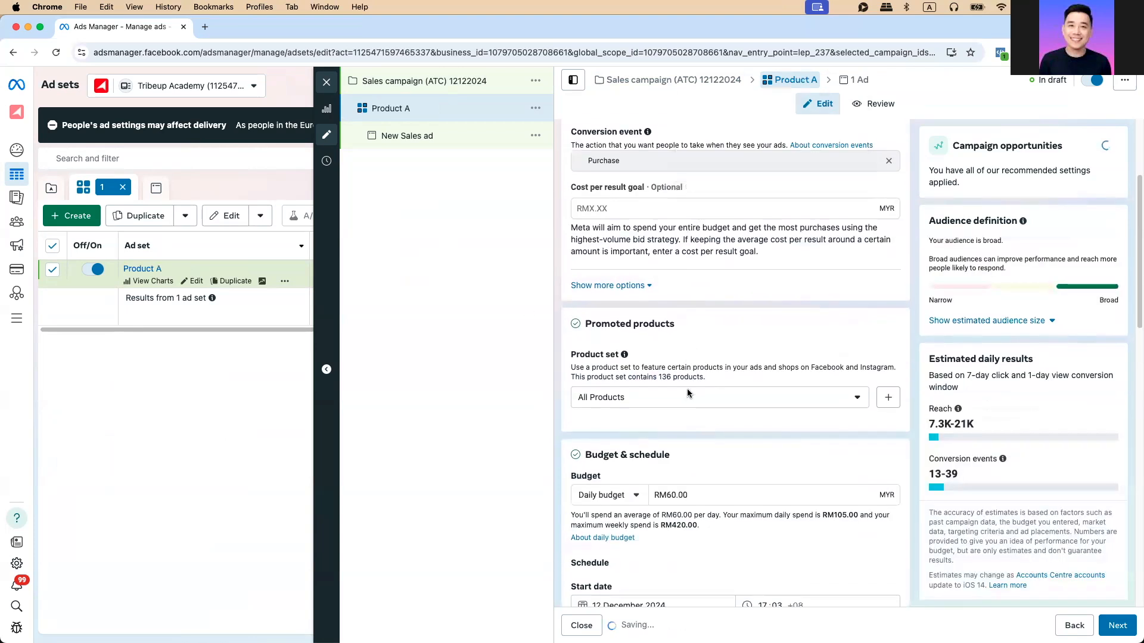
left_click(628, 399)
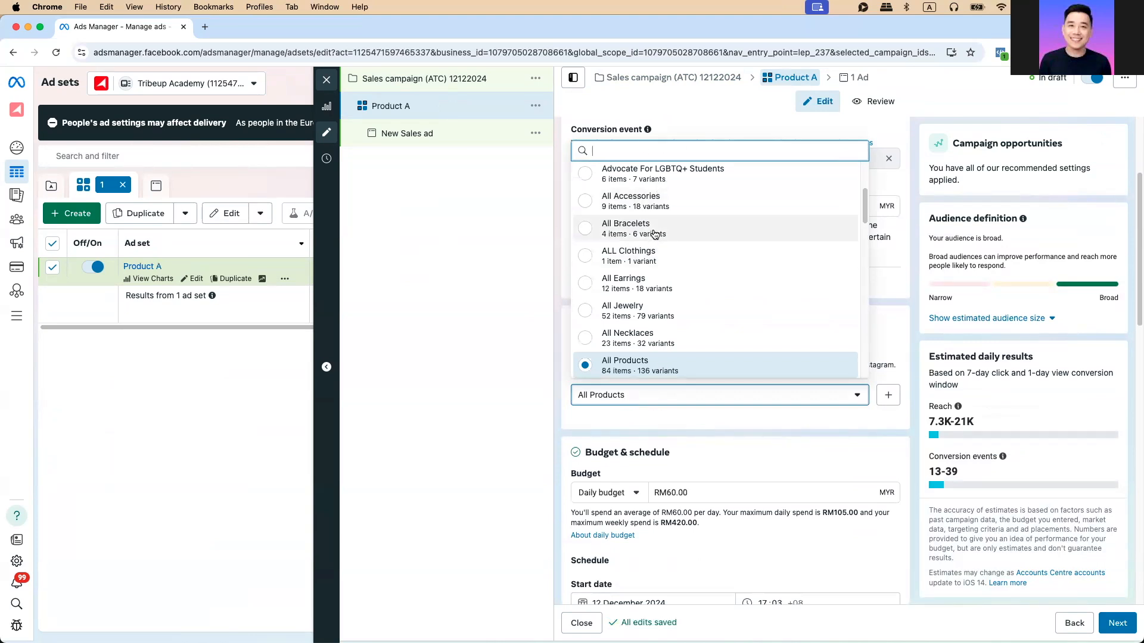
mouse_move(653, 233)
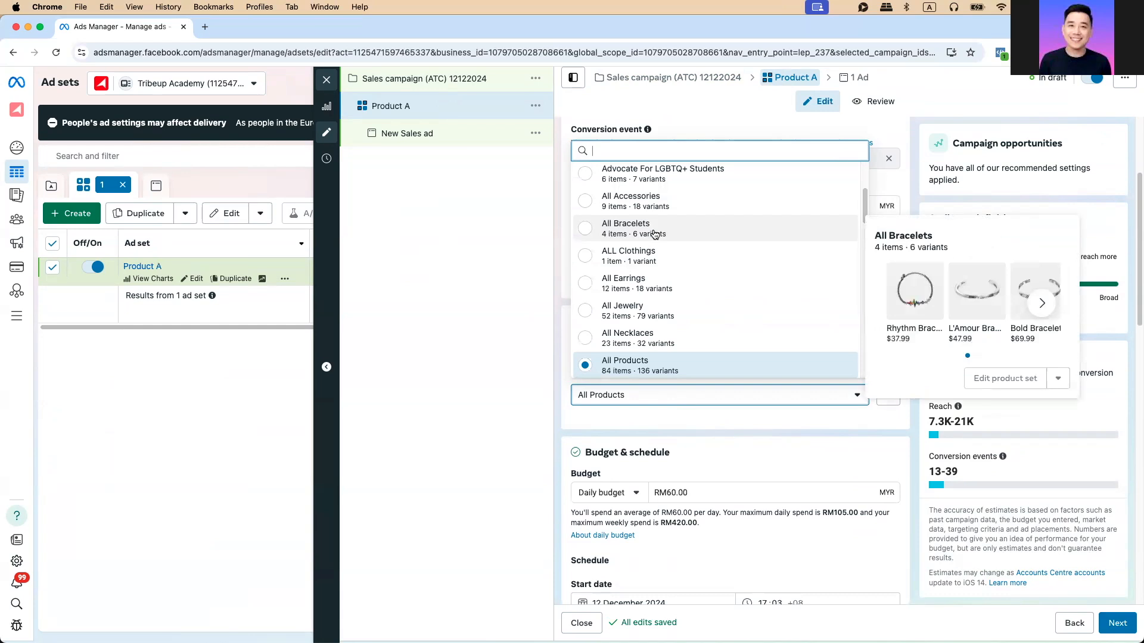
Return to the campaign level and turn off Advantage+ catalogue ads
left_click(486, 90)
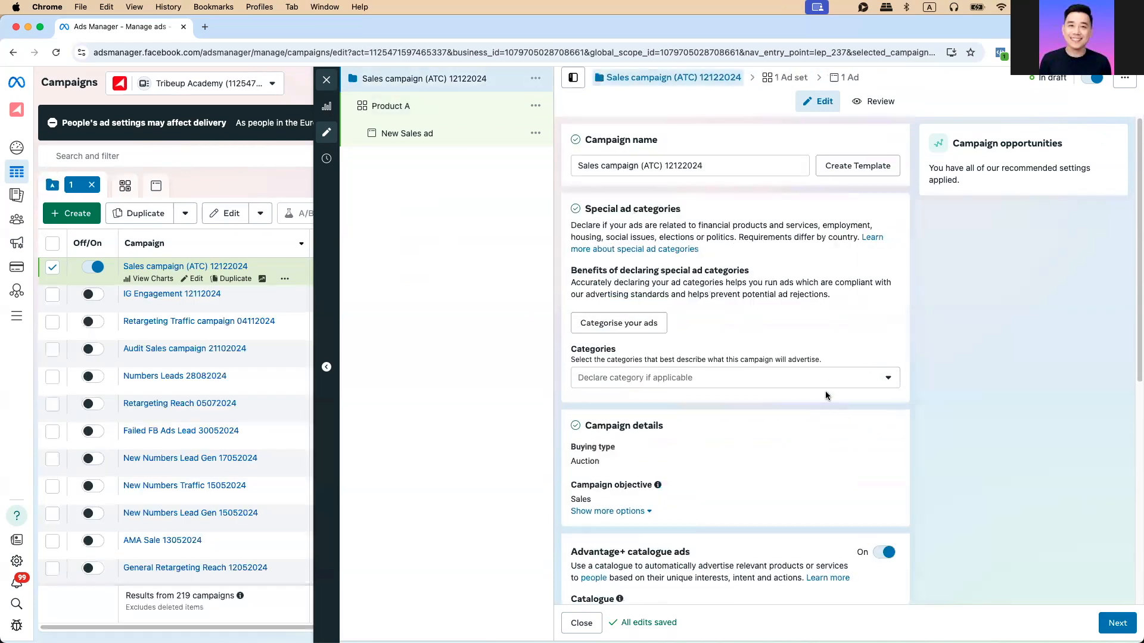
scroll(825, 391, "down", 5)
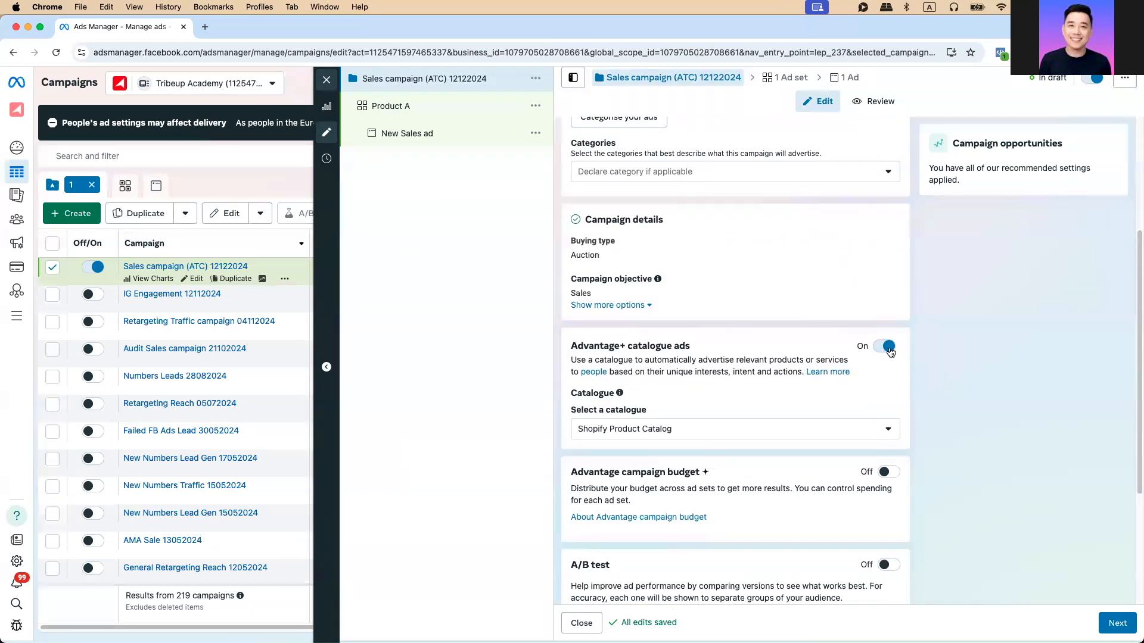
left_click(883, 349)
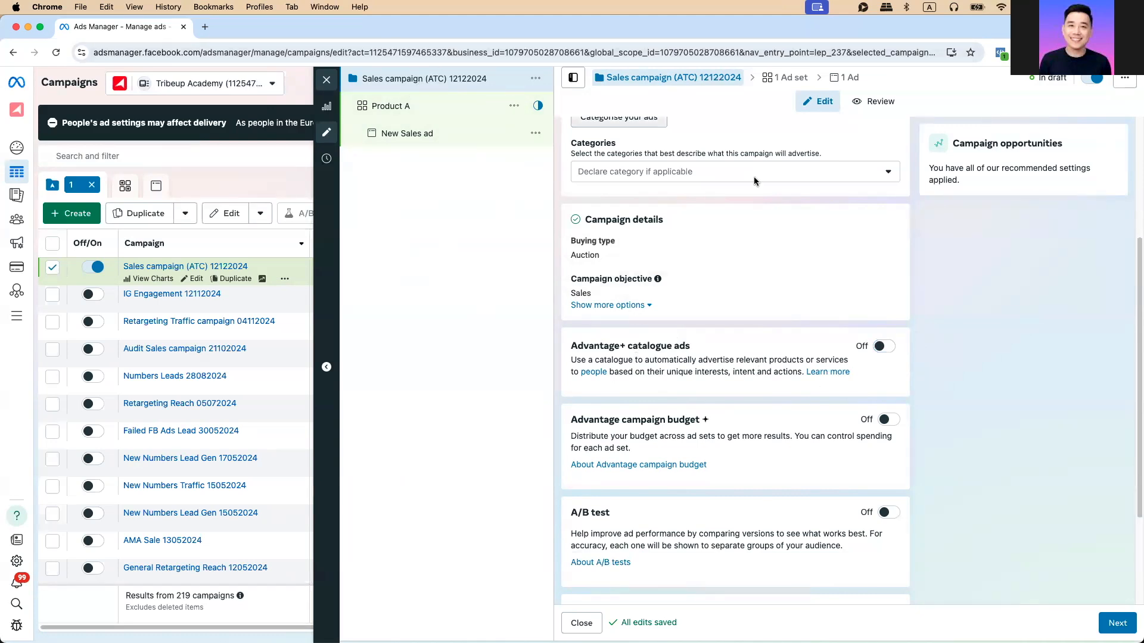
Change the campaign name to "Sales Non-Cat (ATC) 12122024"
scroll(752, 177, "up", 5)
left_click(641, 171)
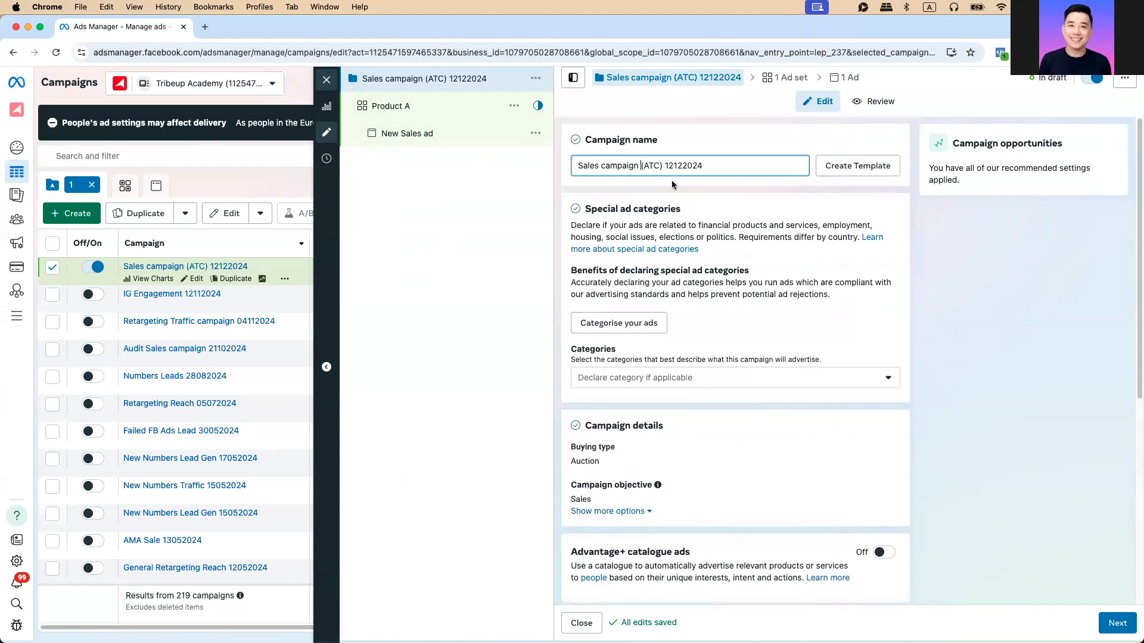
key("BackSpace")
key("BackSpace")
key("BackSpace")
key("BackSpace")
key("BackSpace")
key("BackSpace")
key("BackSpace")
key("BackSpace")
key("BackSpace")
type("Non Cat")
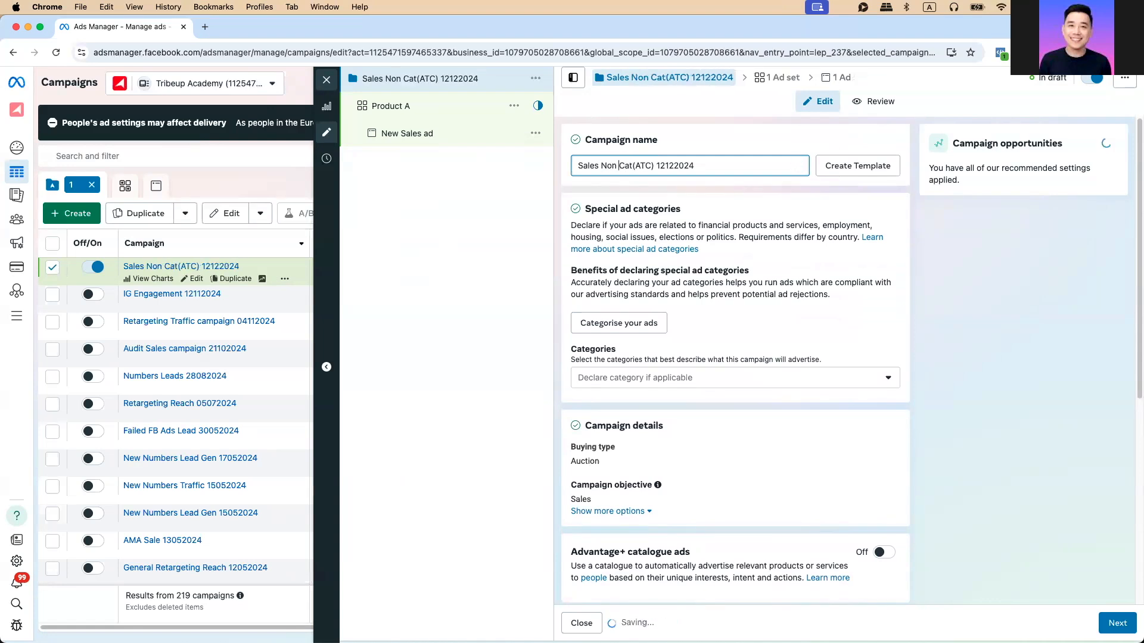
key("Left")
key("Left")
key("Left")
key("BackSpace")
type("-")
key("Right")
key("Right")
key("Right")
left_click(742, 138)
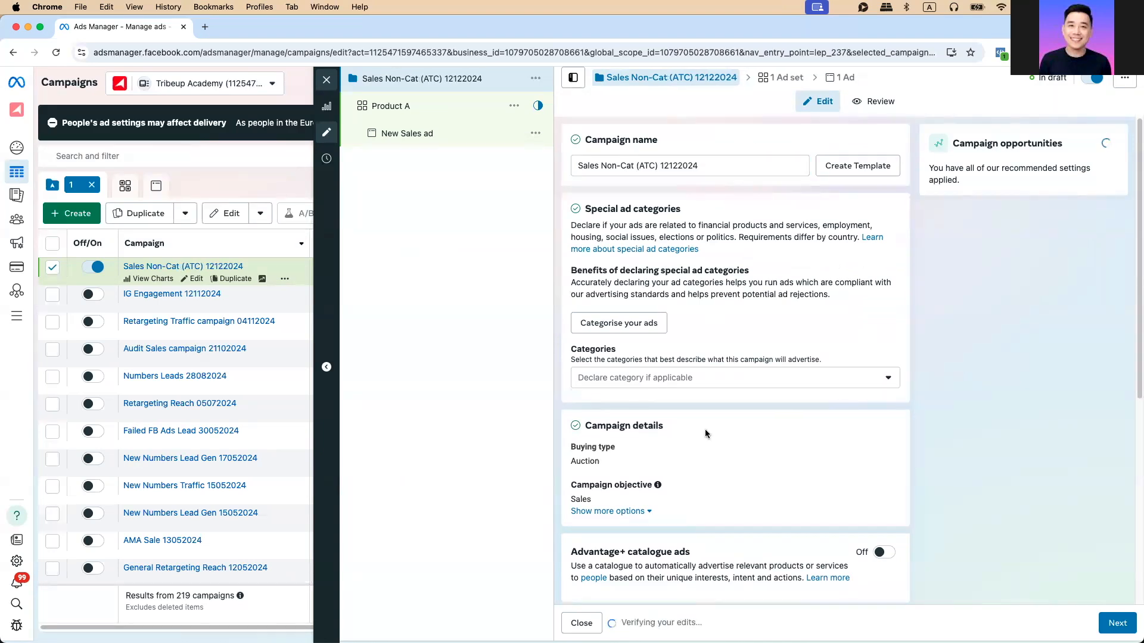
Reopen the Product A ad set and set its conversion location to Website
scroll(705, 429, "down", 6)
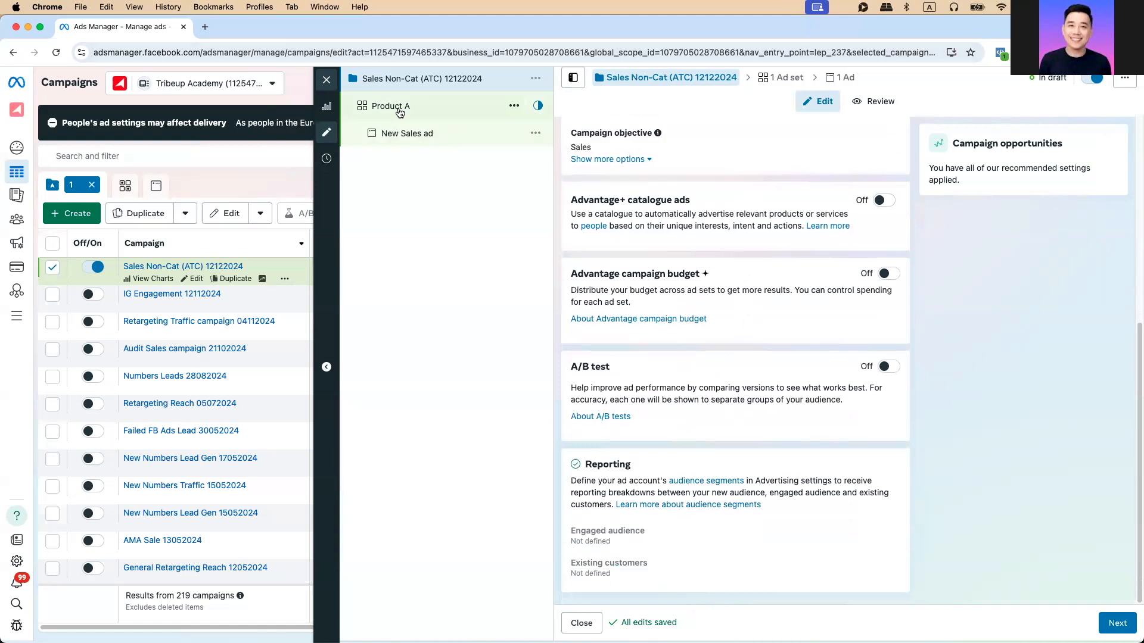
left_click(398, 108)
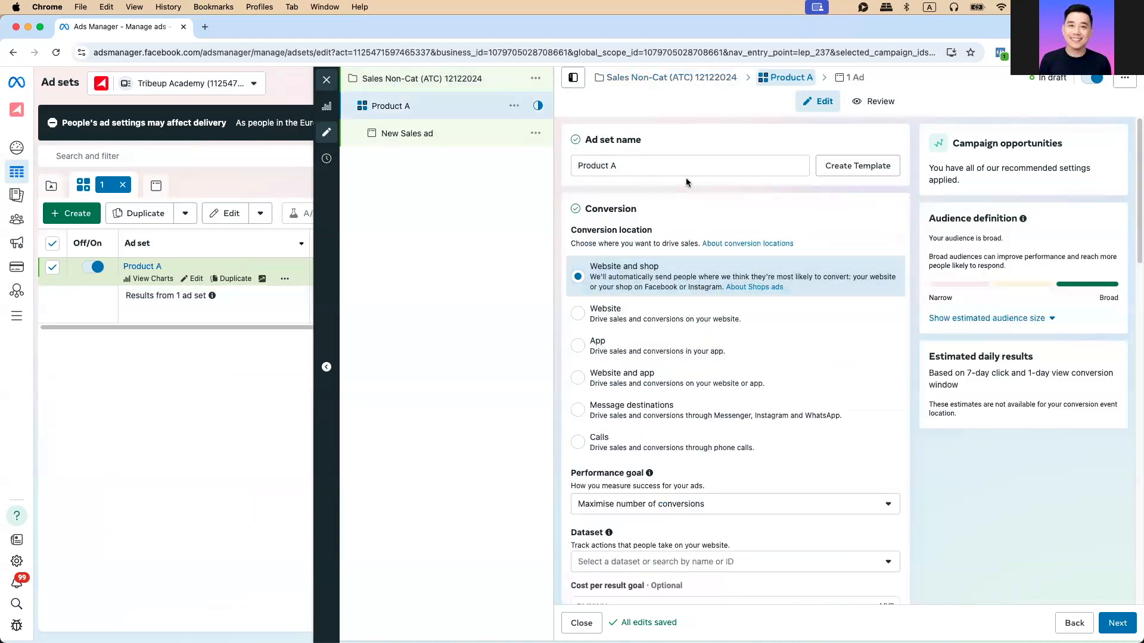
scroll(693, 306, "down", 2)
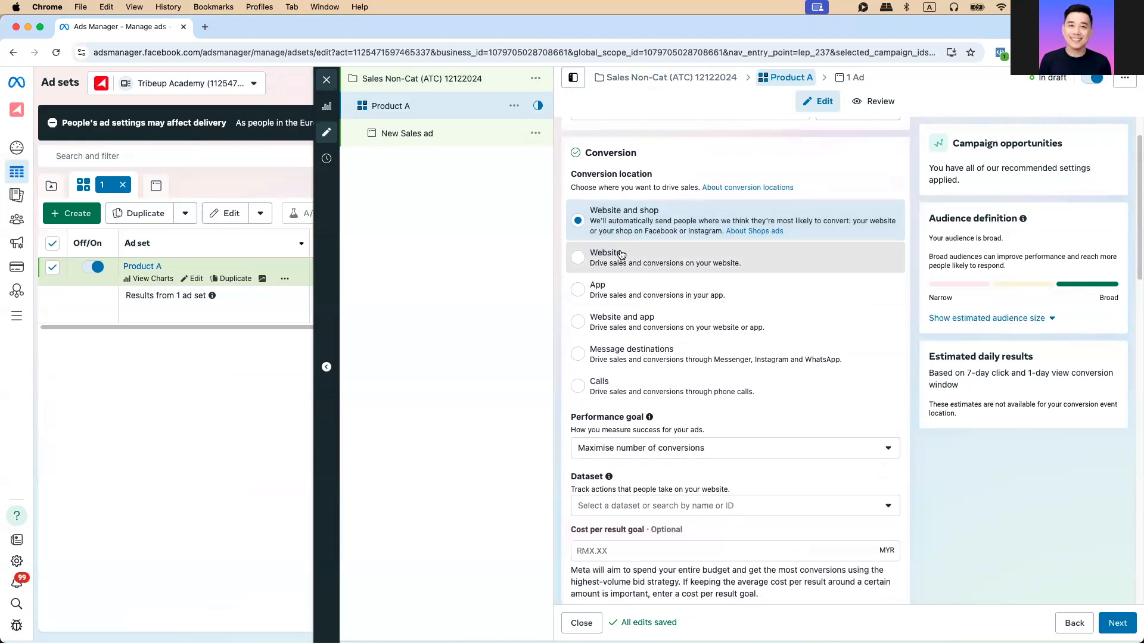
left_click(655, 255)
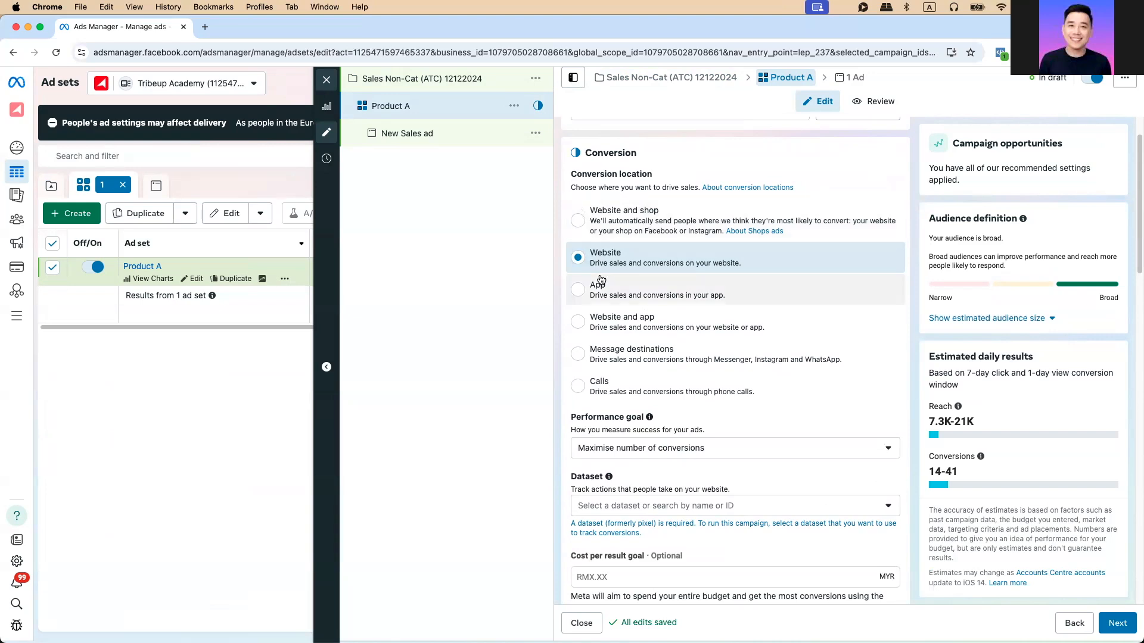
Try Maximise value of conversions as the ad set's performance goal
scroll(643, 280, "down", 1)
scroll(644, 280, "down", 5)
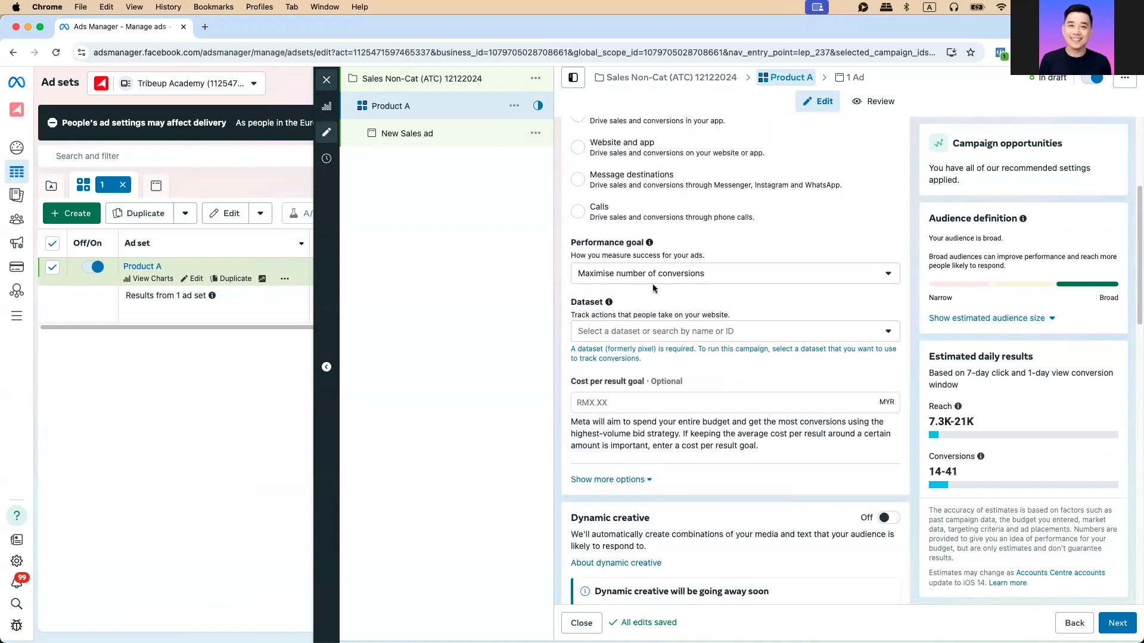
left_click(636, 275)
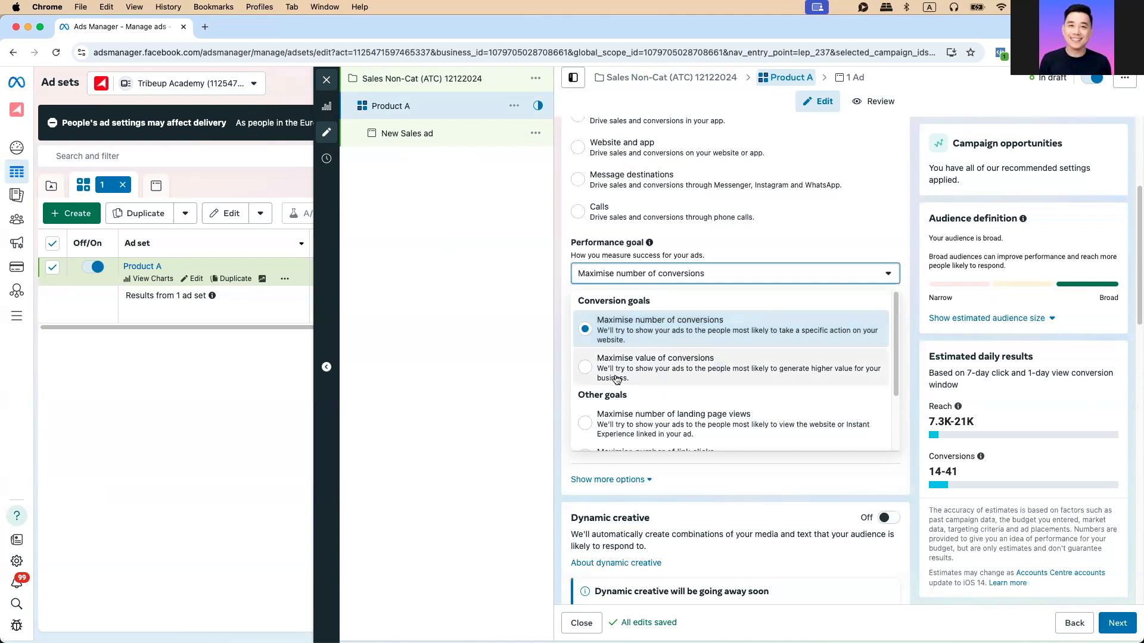
left_click(691, 372)
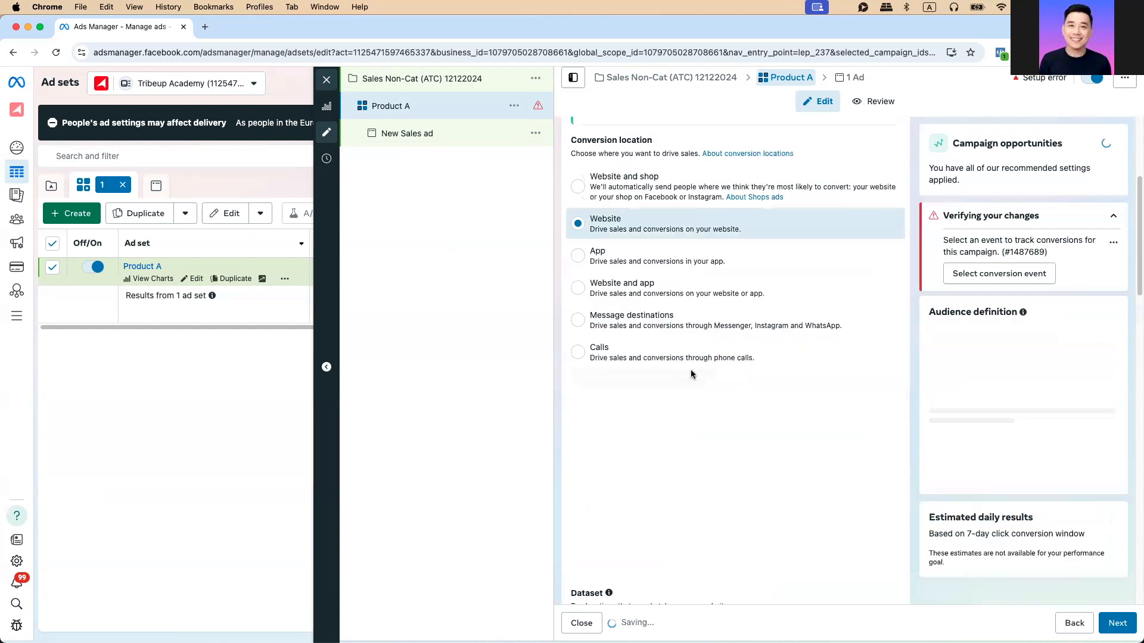
left_click(676, 413)
left_click(676, 413)
scroll(676, 413, "down", 5)
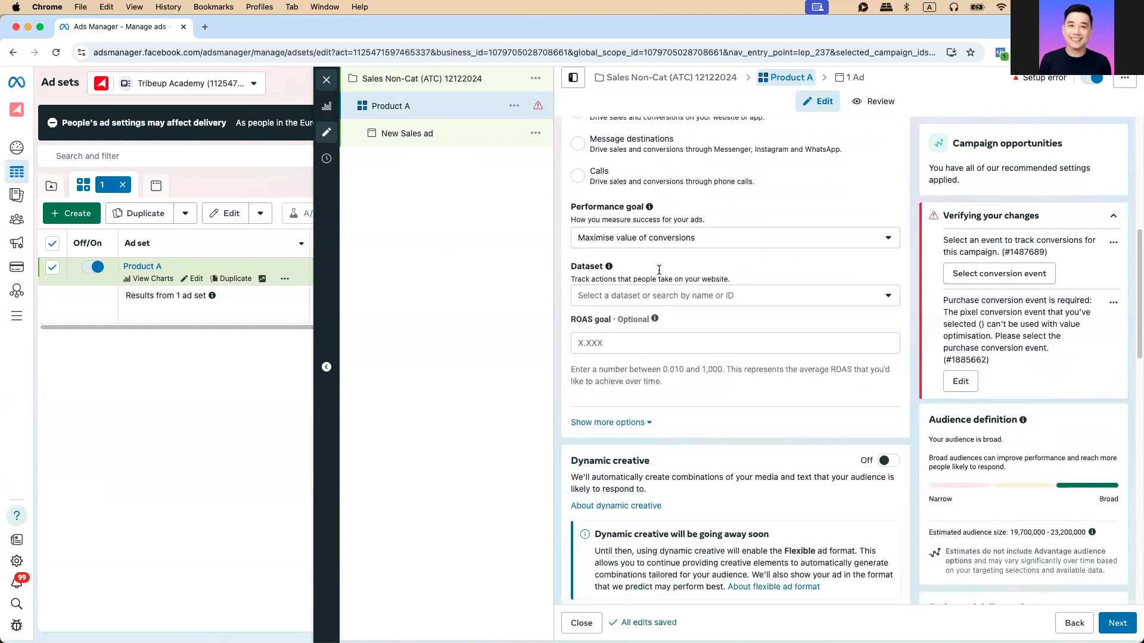
Switch the ad set's performance goal back to Maximise number of conversions
left_click(684, 299)
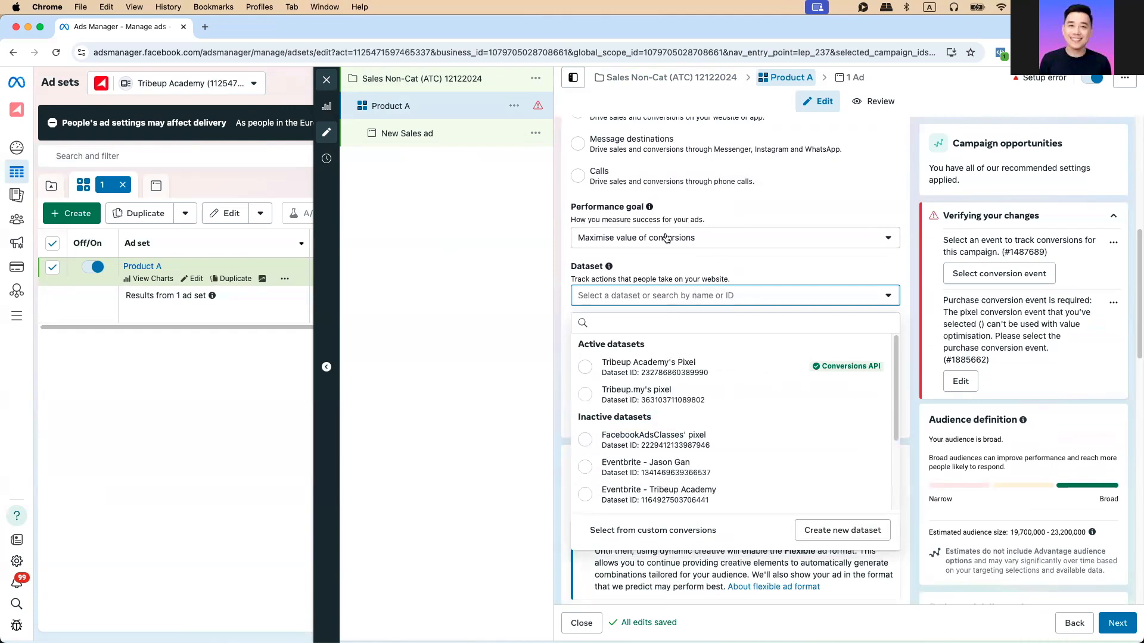
left_click(665, 237)
left_click(660, 283)
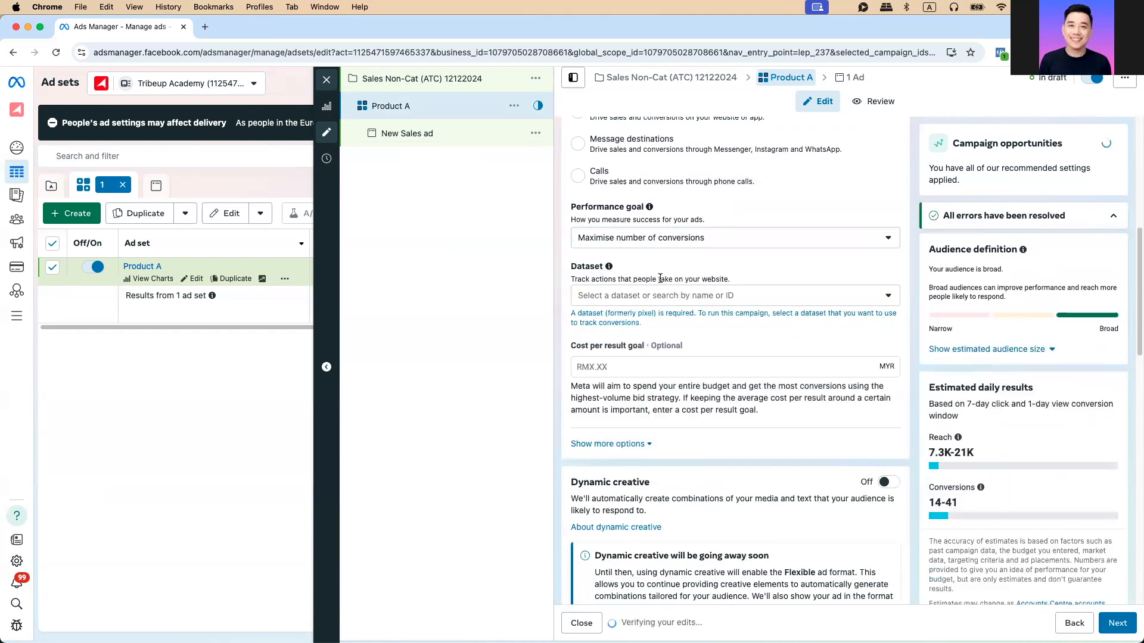
left_click(681, 296)
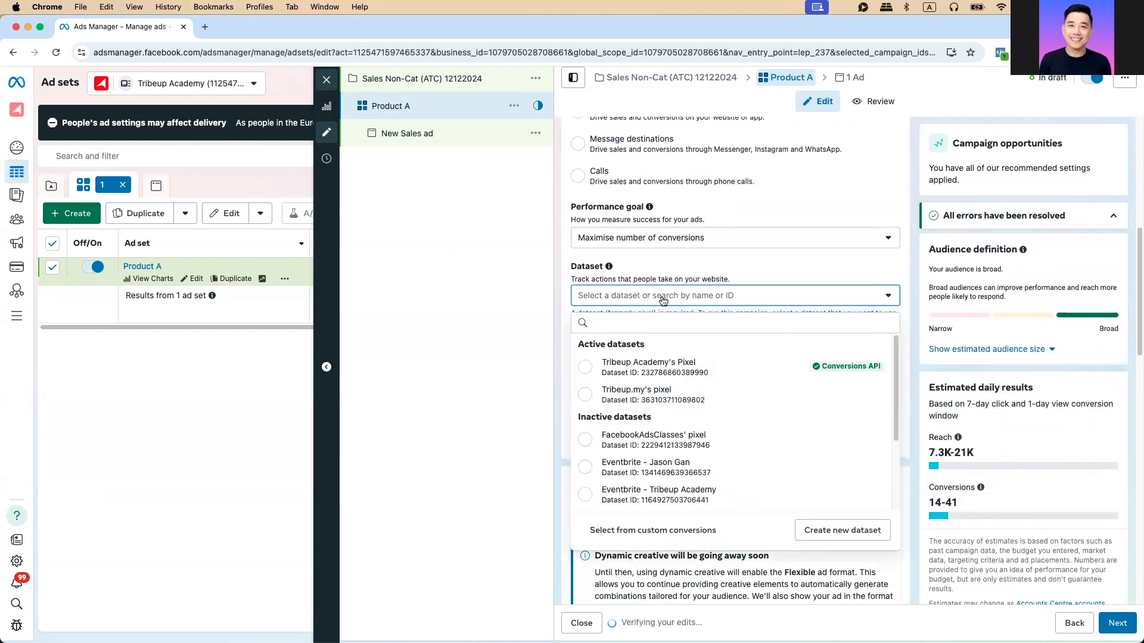
left_click(710, 361)
scroll(752, 306, "up", 3)
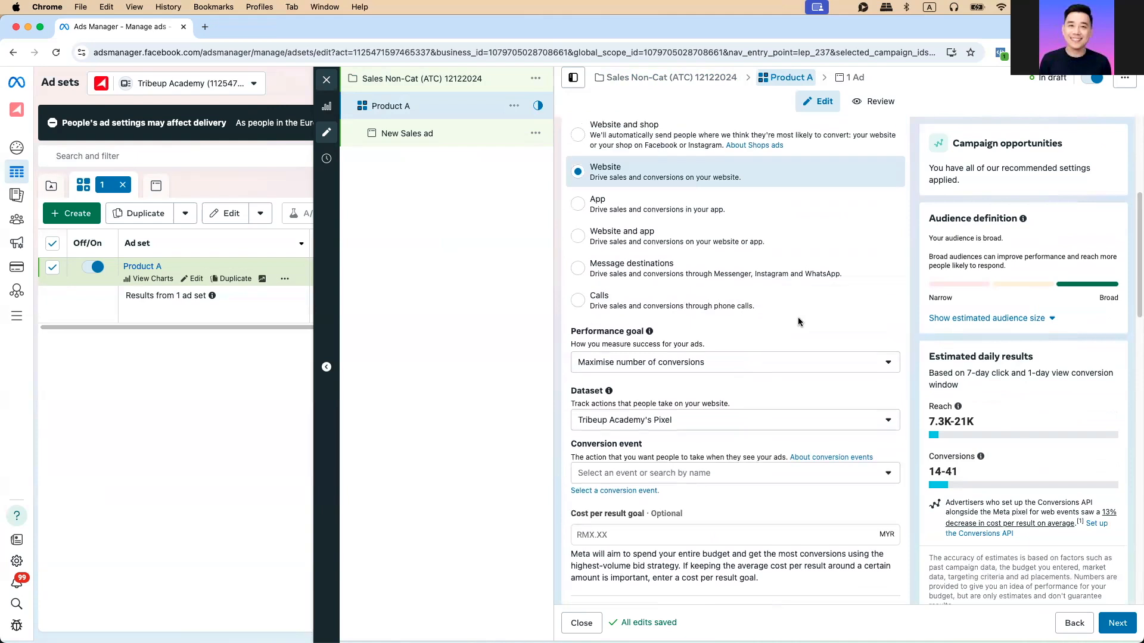
Set the Product A ad set's conversion event to Add to cart
scroll(758, 334, "down", 5)
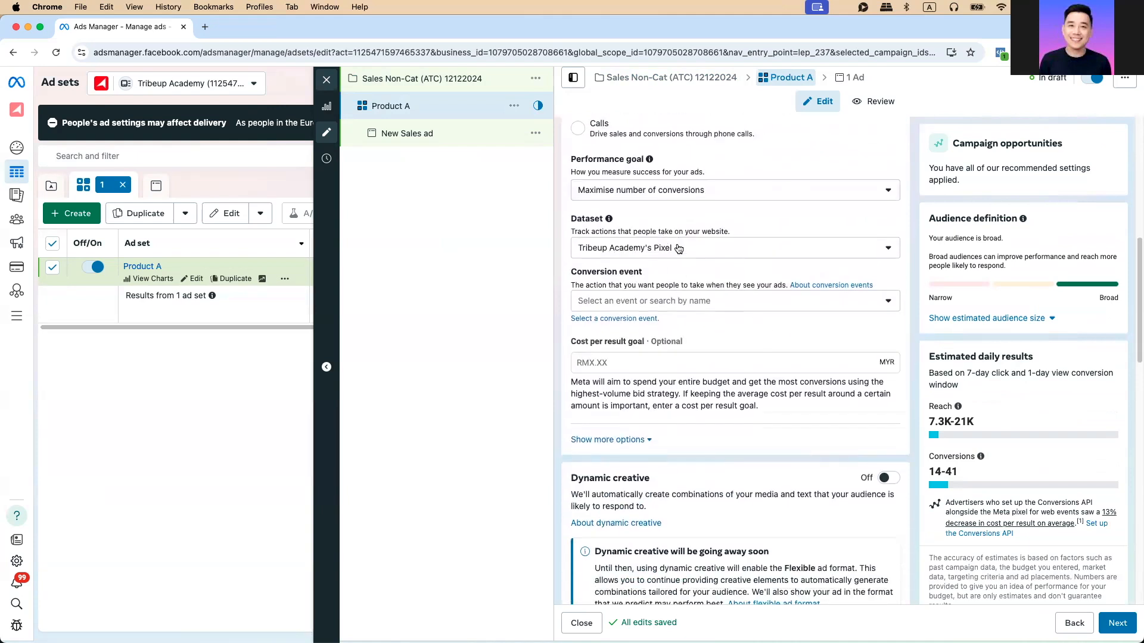
left_click(695, 309)
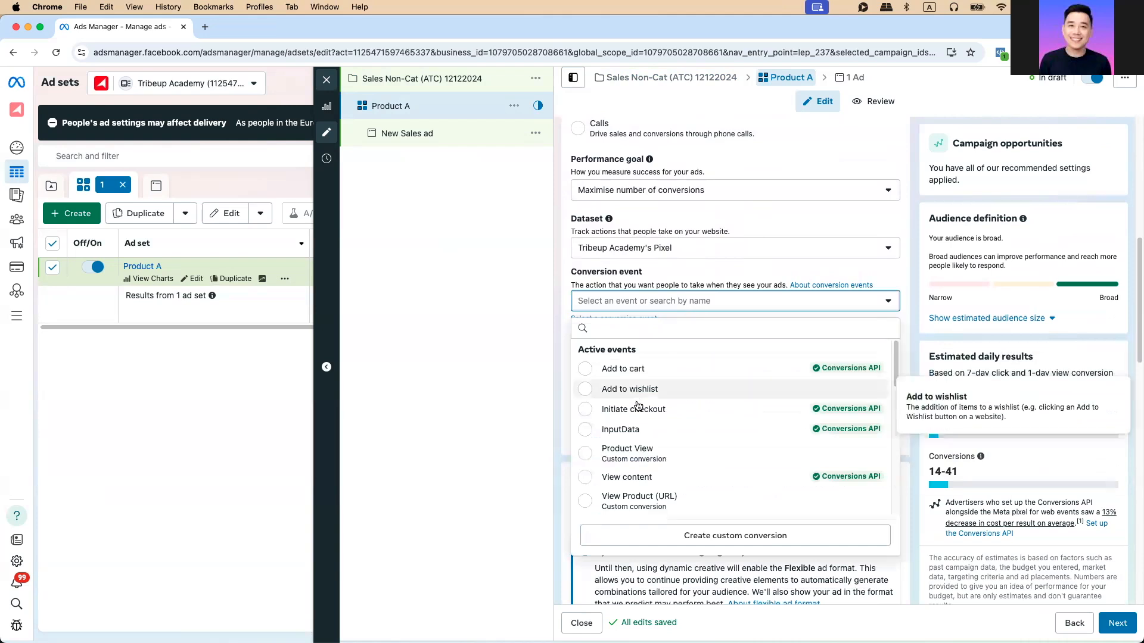
left_click(636, 369)
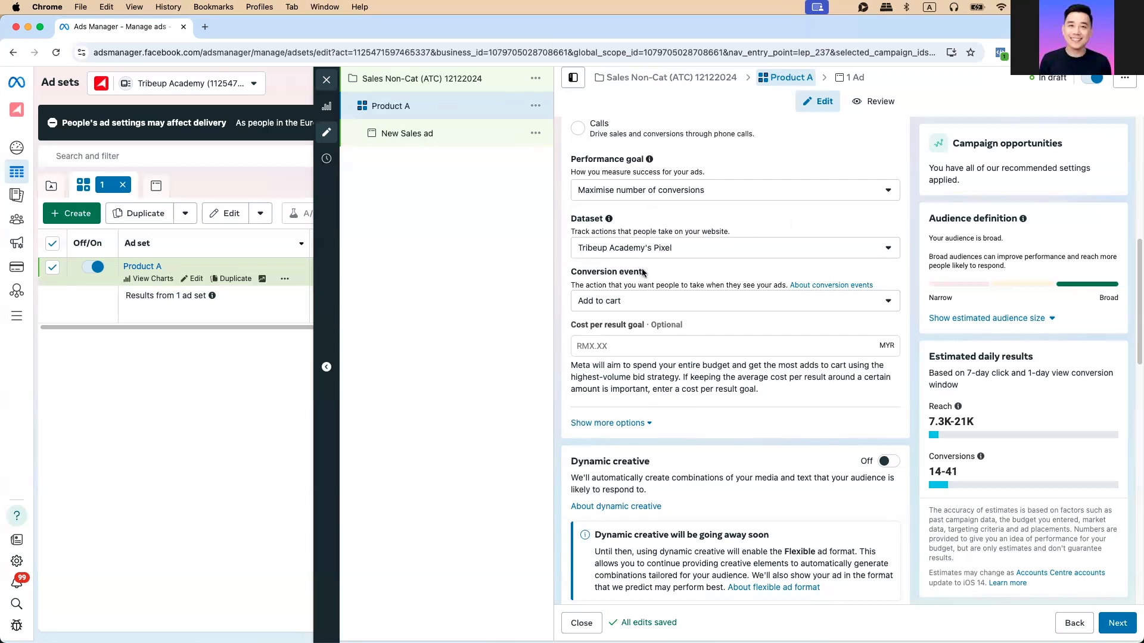
Switch the ad set to Manual placements and exclude Audience Network from its platforms
scroll(624, 315, "down", 5)
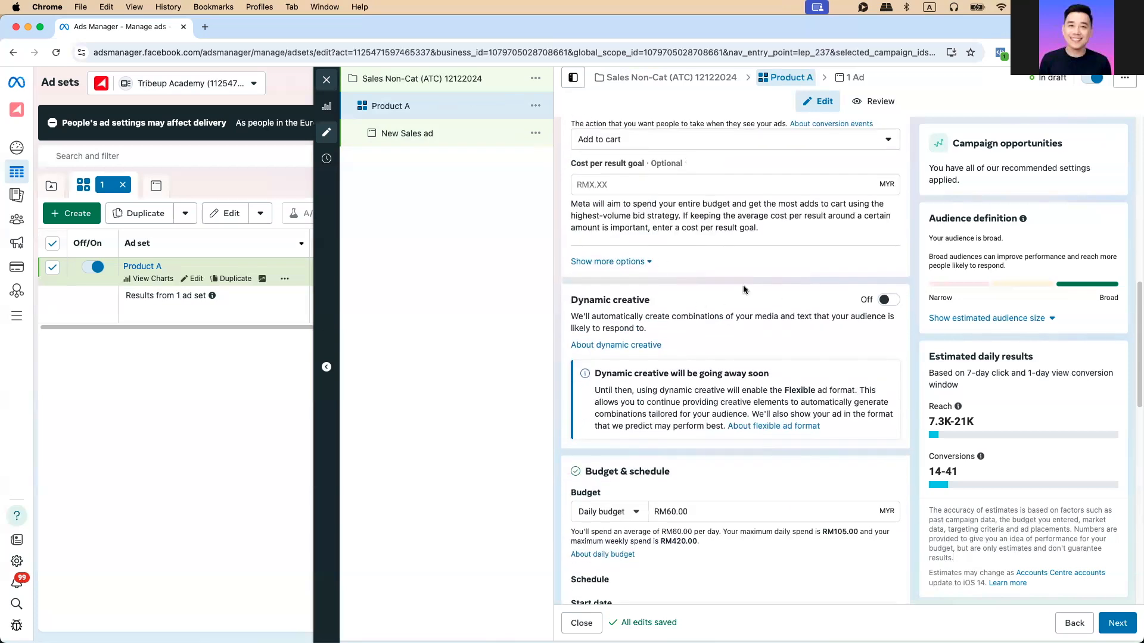
scroll(744, 290, "down", 5)
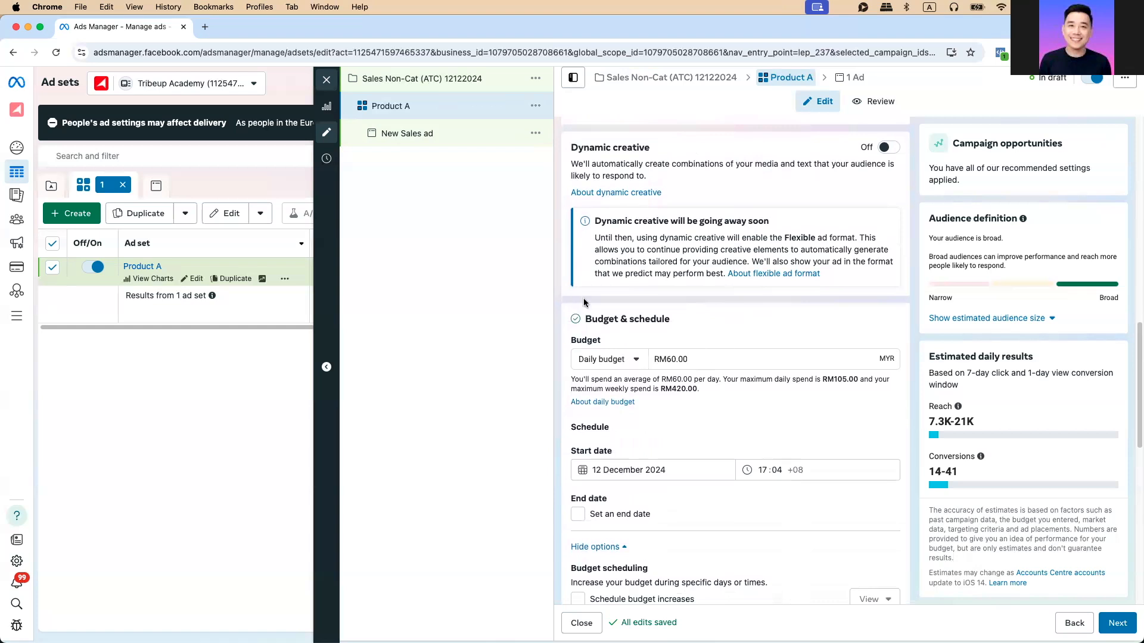
scroll(583, 302, "down", 5)
scroll(687, 293, "down", 3)
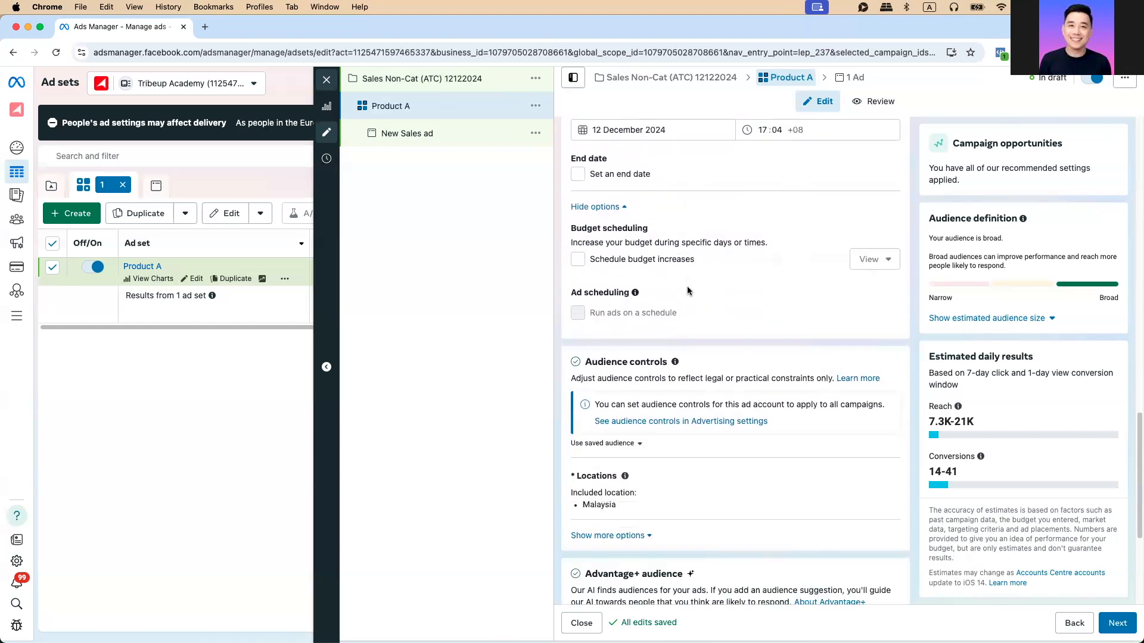
scroll(702, 461, "down", 5)
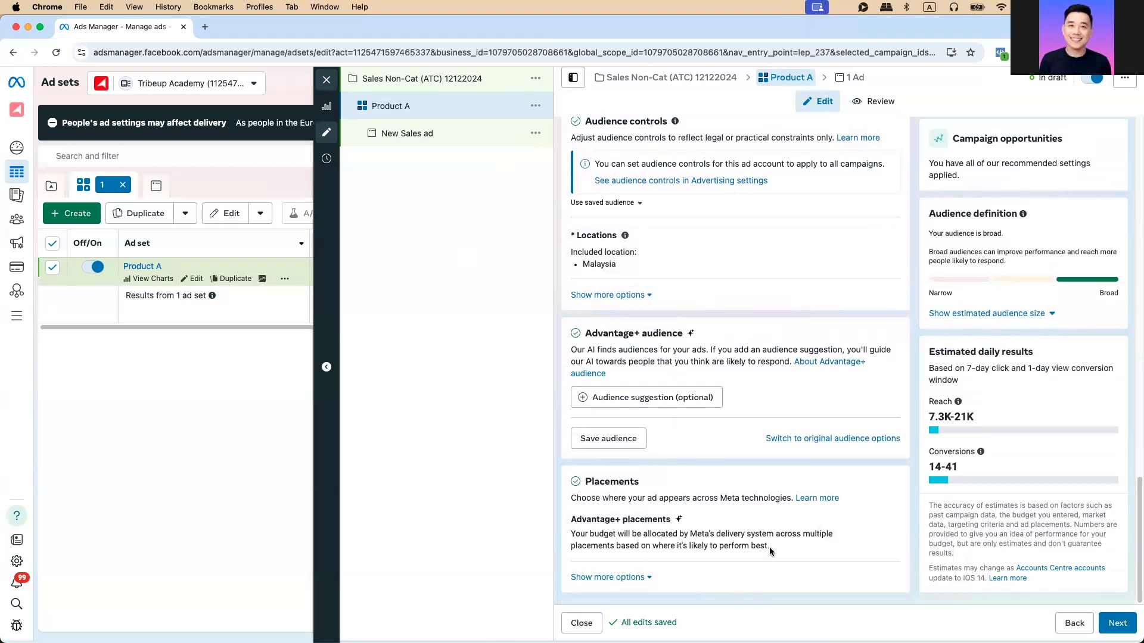
left_click(879, 522)
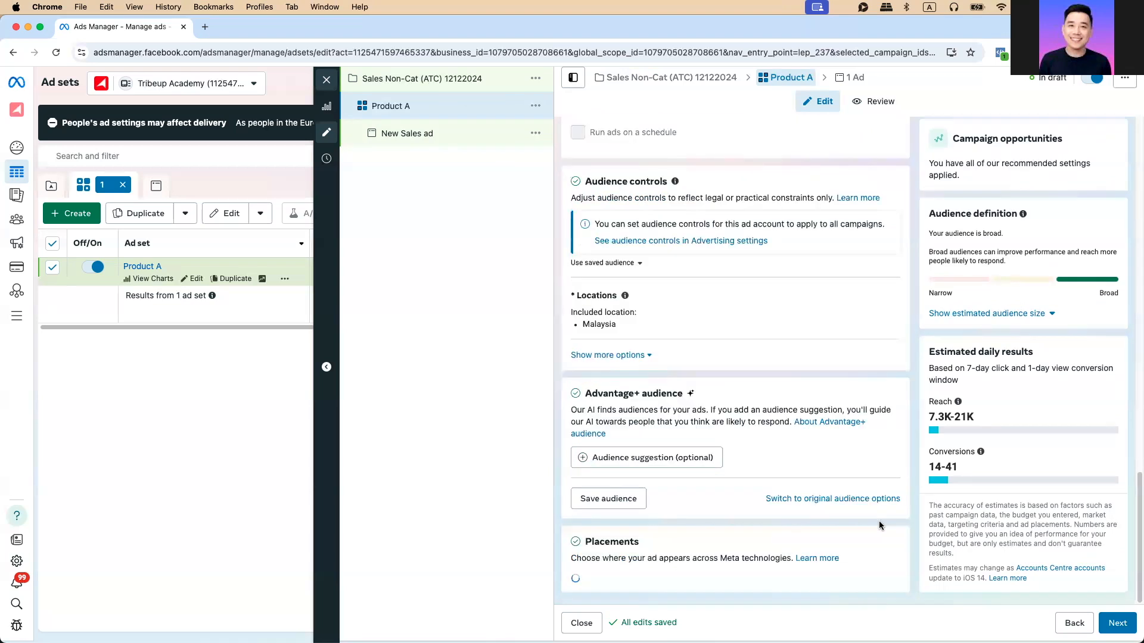
left_click(577, 524)
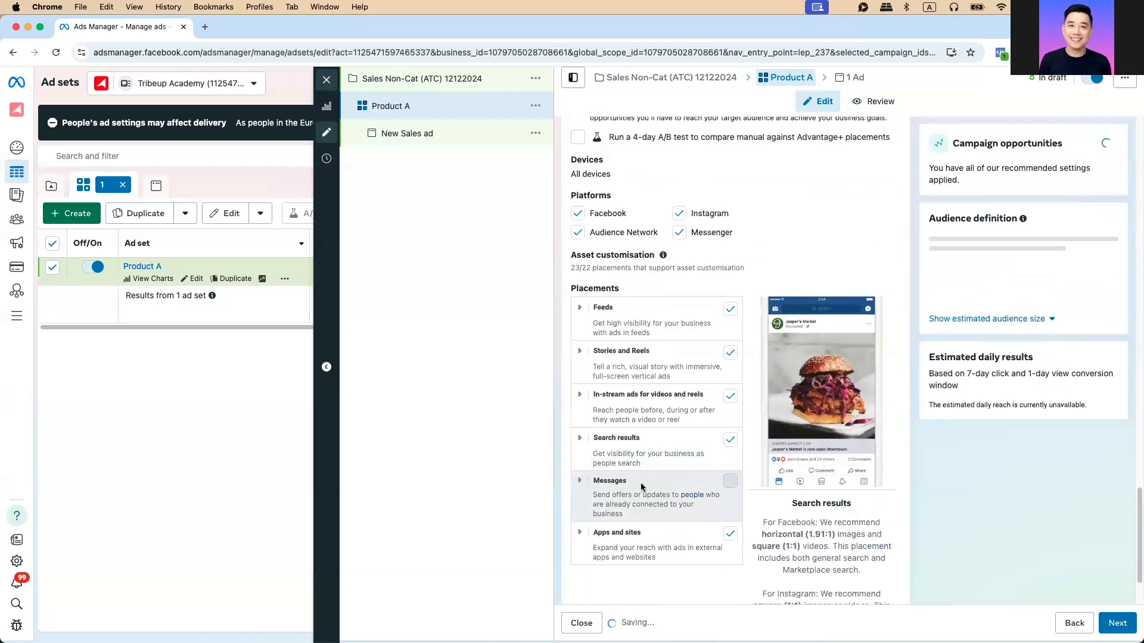
left_click(646, 324)
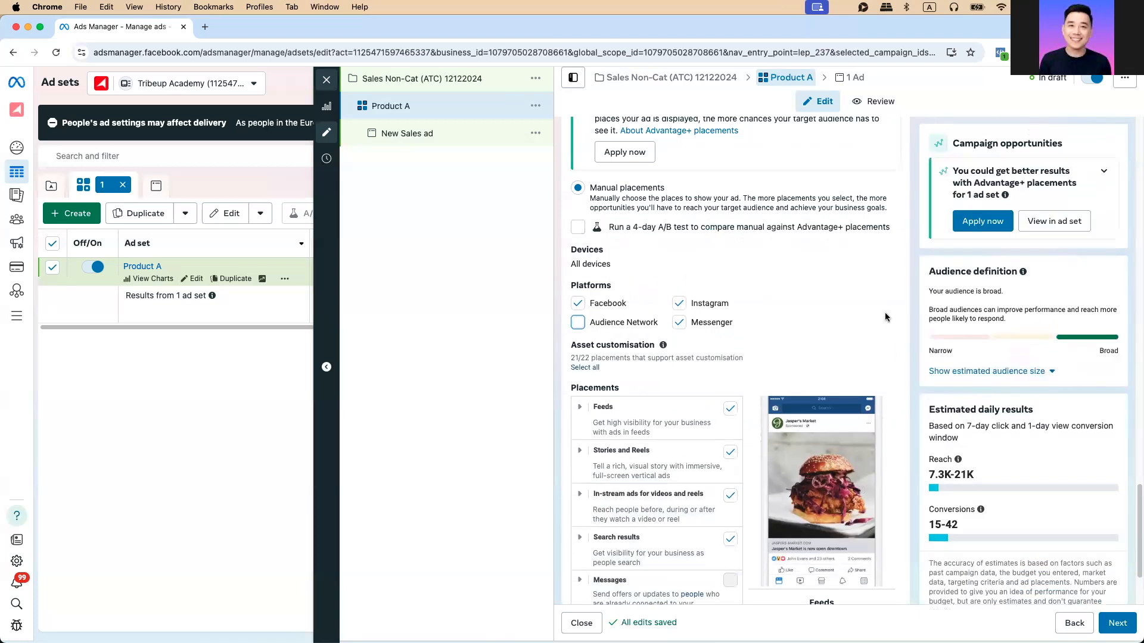
scroll(885, 312, "down", 2)
scroll(881, 314, "up", 6)
scroll(881, 319, "up", 4)
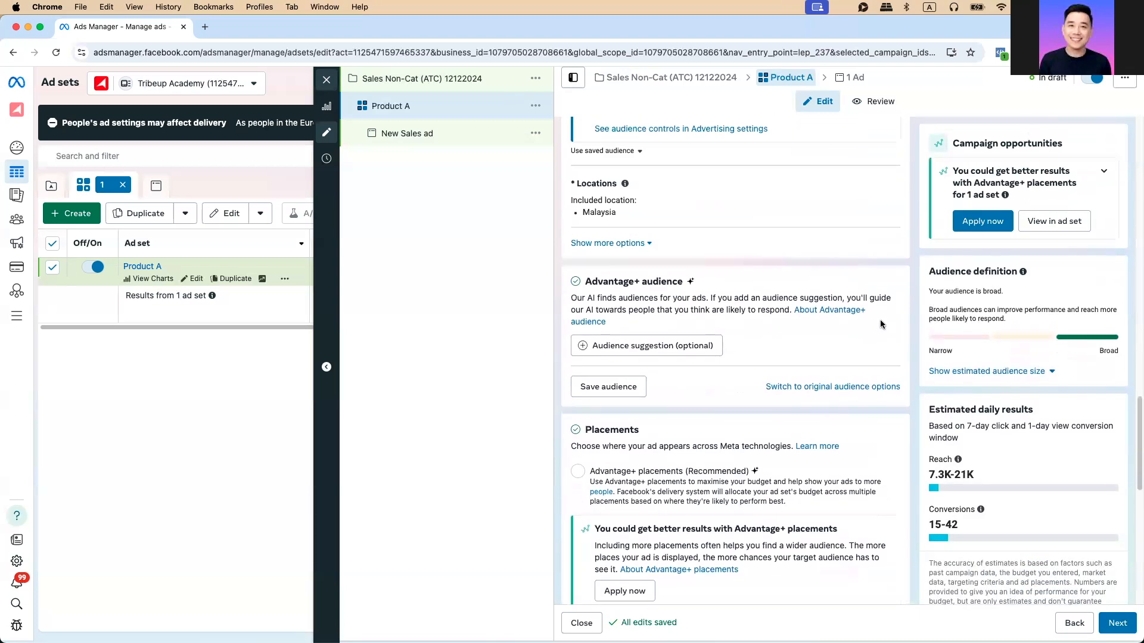
scroll(881, 322, "down", 10)
Continue to the ad level and rename the ad as Product A
left_click(1118, 623)
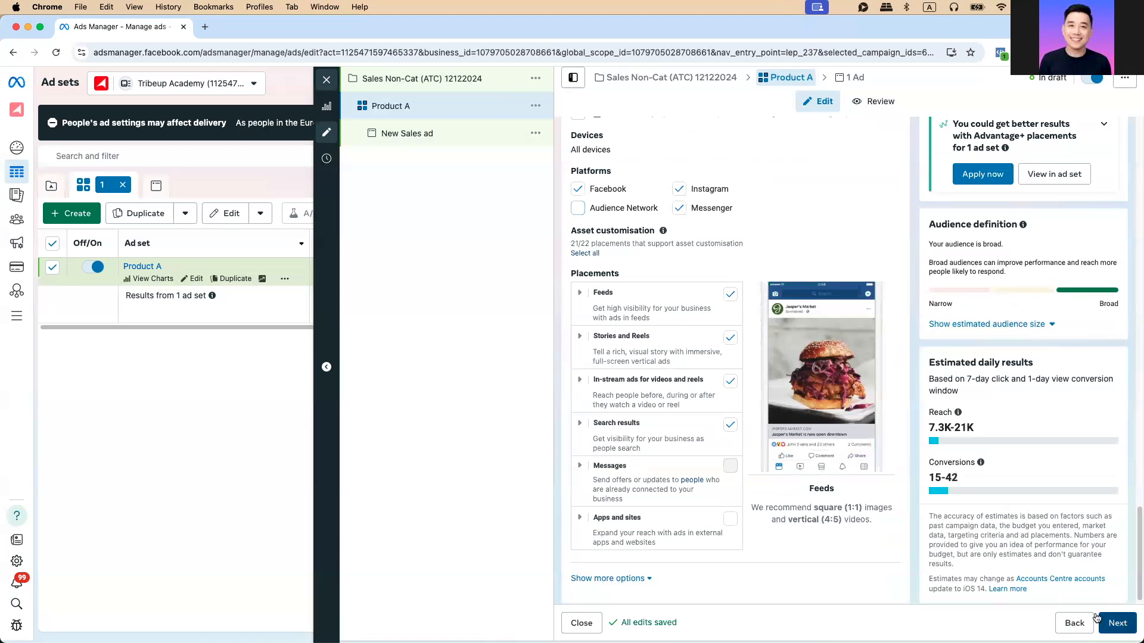
left_click_drag(630, 166, 534, 146)
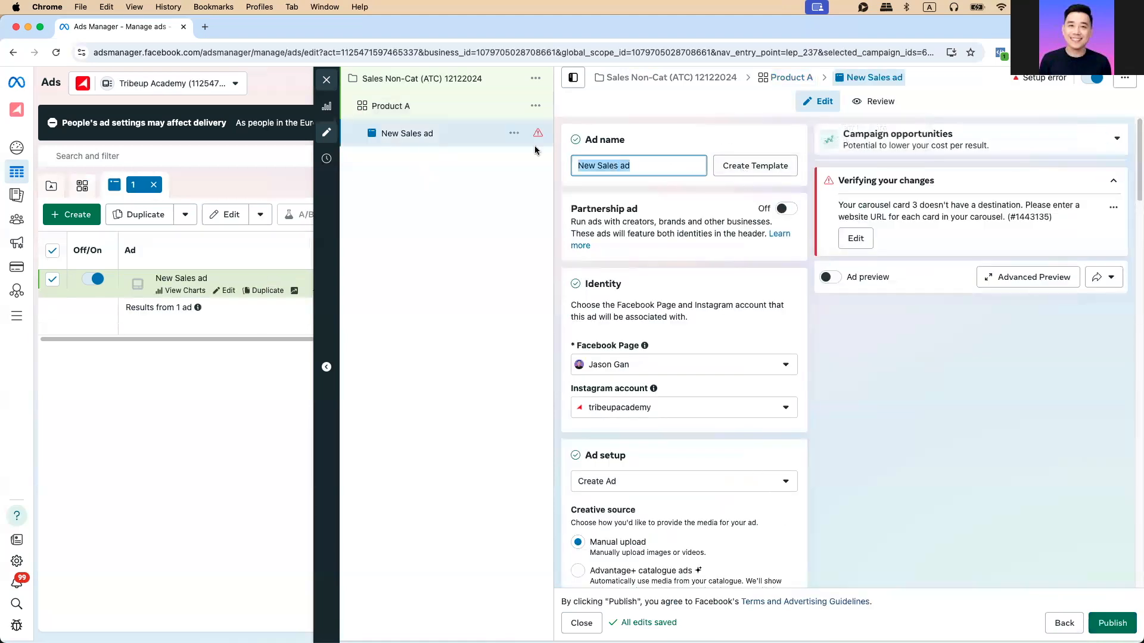
type("Product A")
Change the ad's Instagram account to the owner's personal profile and set its format to Single image or video
scroll(620, 253, "down", 2)
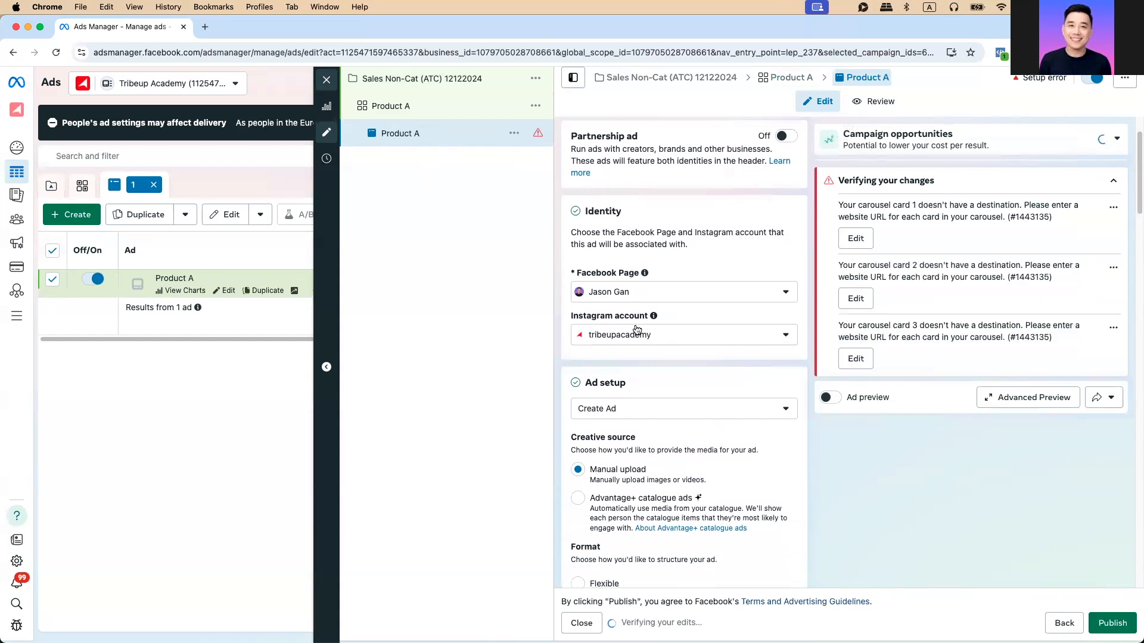
left_click(646, 334)
left_click(693, 392)
scroll(692, 387, "down", 5)
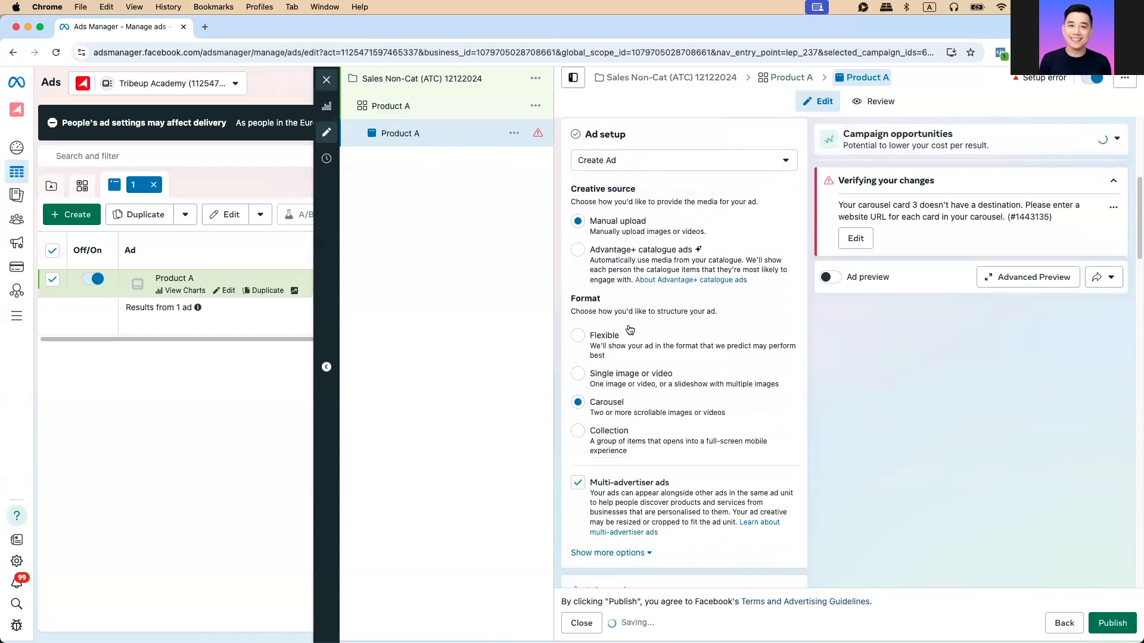
left_click(612, 381)
Start an image creative, leaving site links and ad text blank, and choose 6.png from the account images
scroll(619, 358, "down", 8)
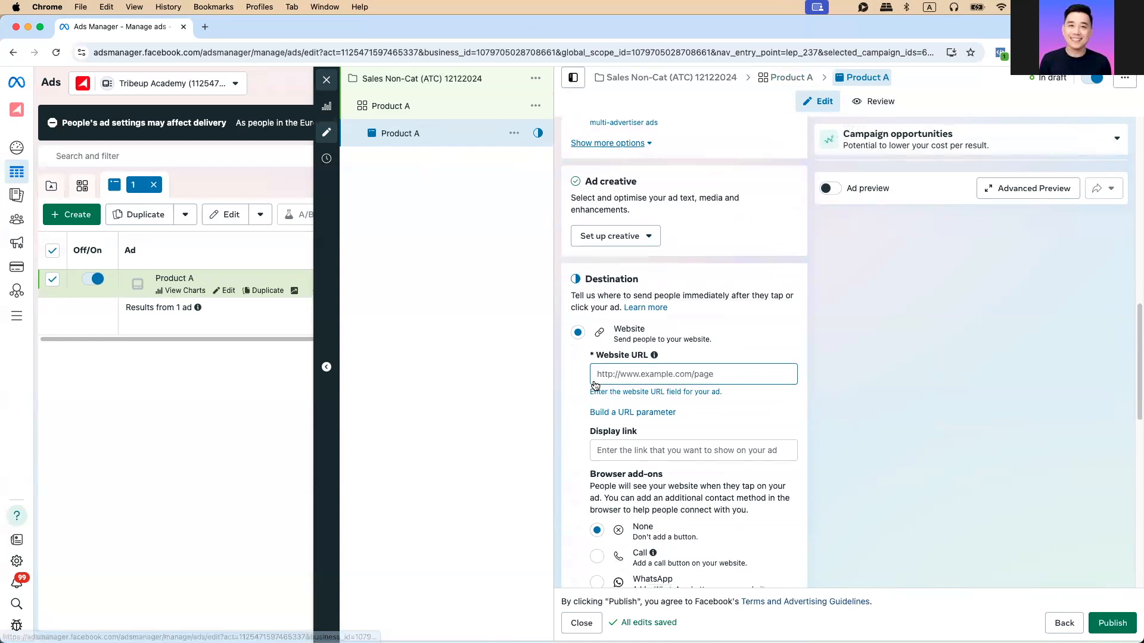
left_click(645, 236)
left_click(612, 266)
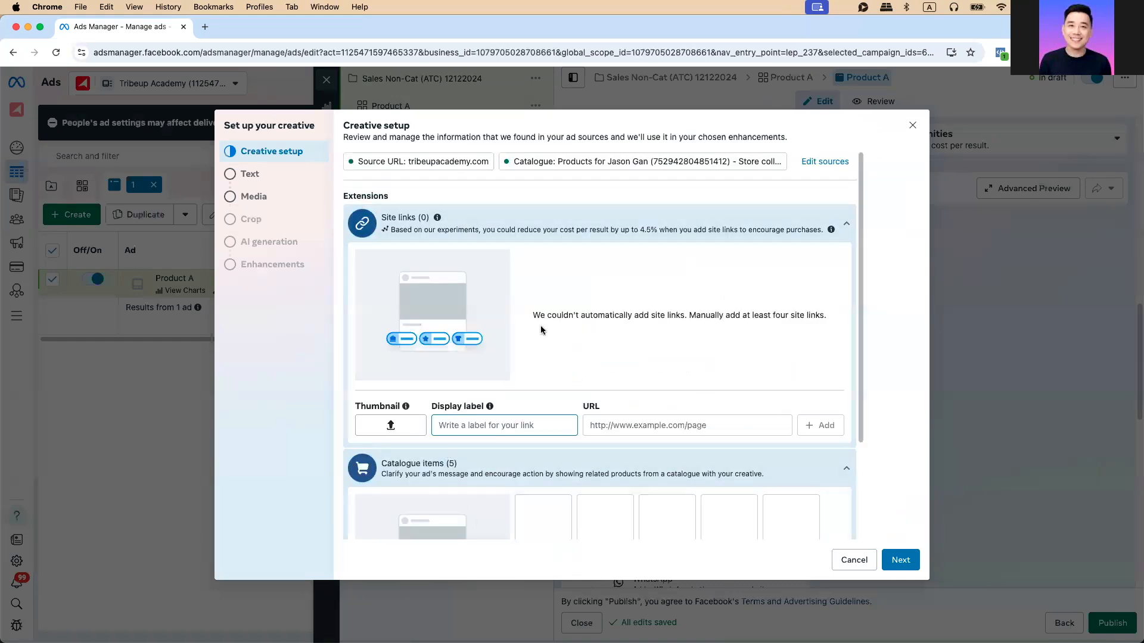
left_click(269, 177)
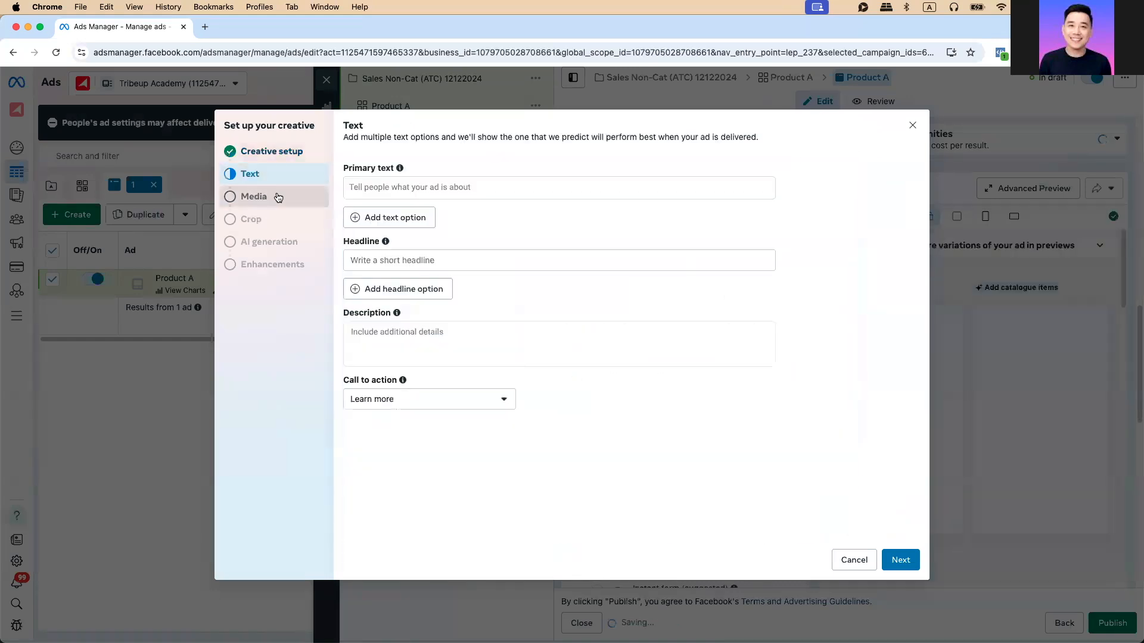
left_click(309, 207)
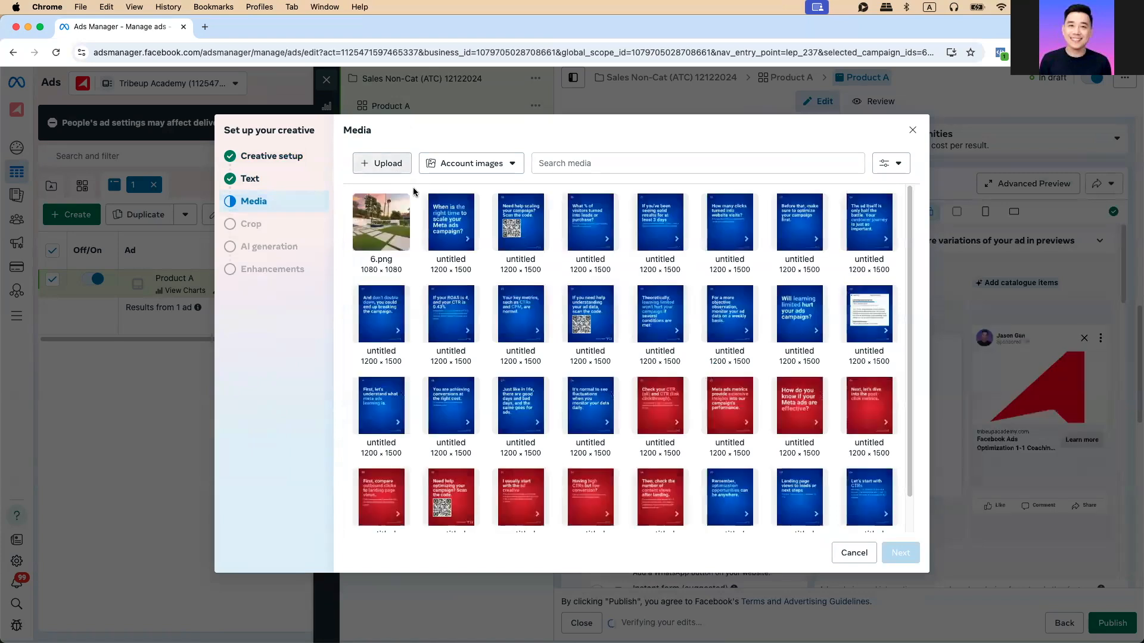
left_click(898, 553)
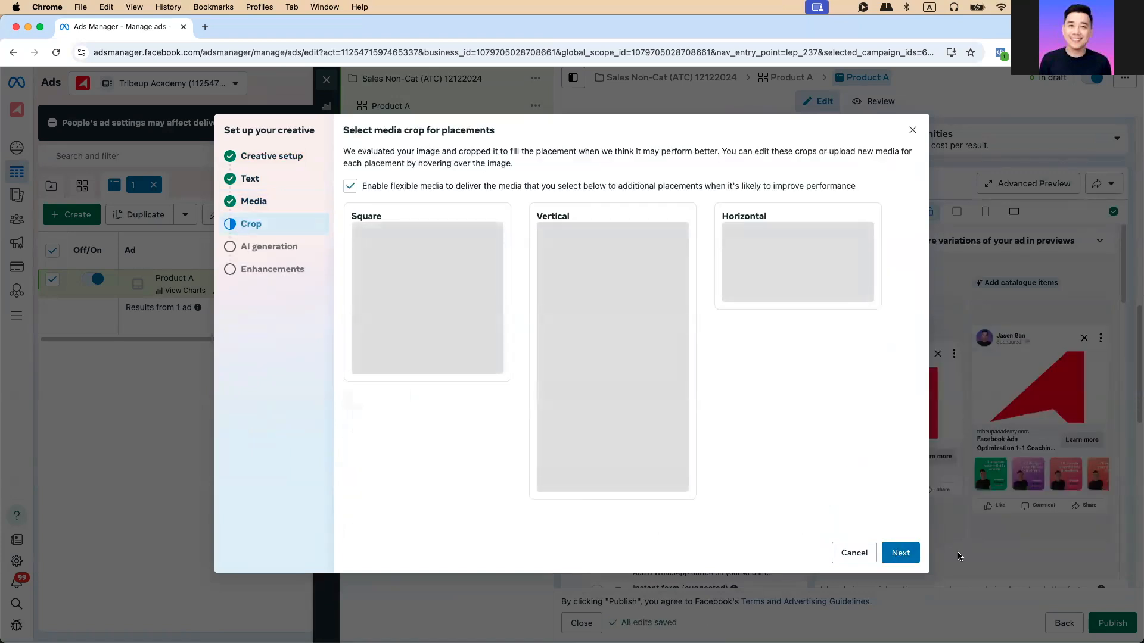
Use the Original crop for the vertical and horizontal placements and disable flexible media
left_click(558, 237)
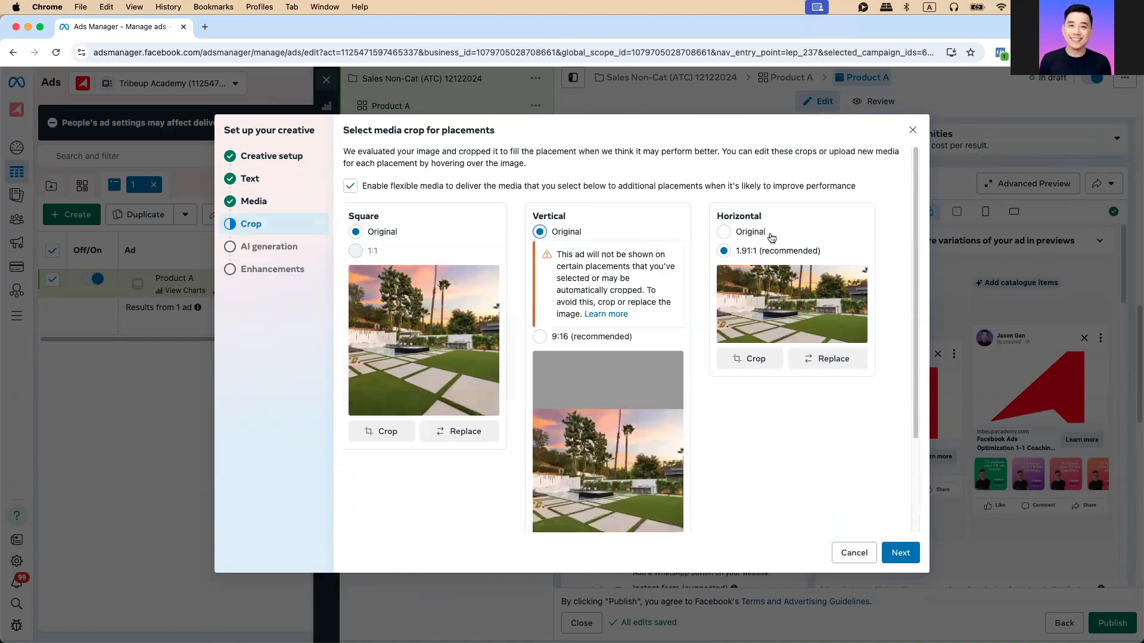
left_click(736, 235)
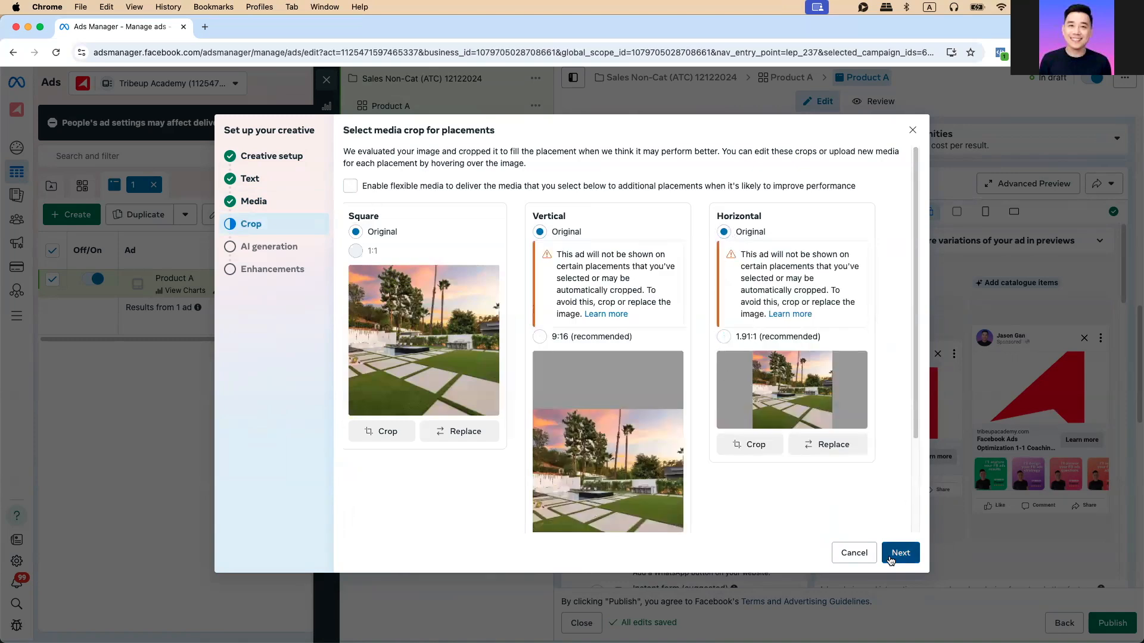
left_click(899, 553)
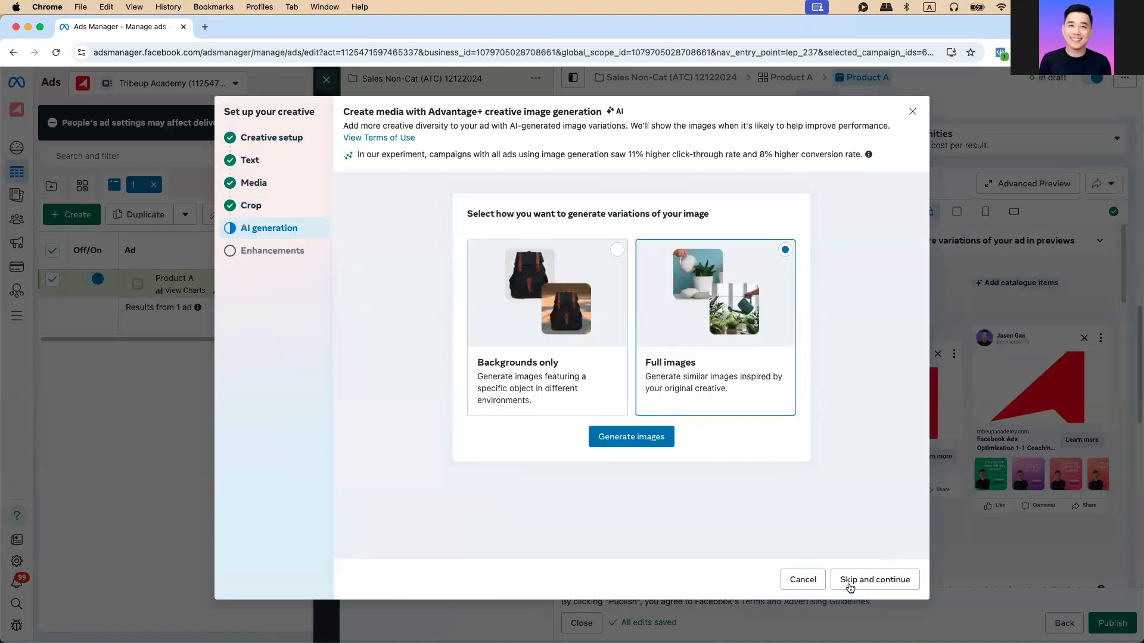
Skip AI image generation and finish the creative setup from the Advantage+ enhancements stage
left_click(881, 580)
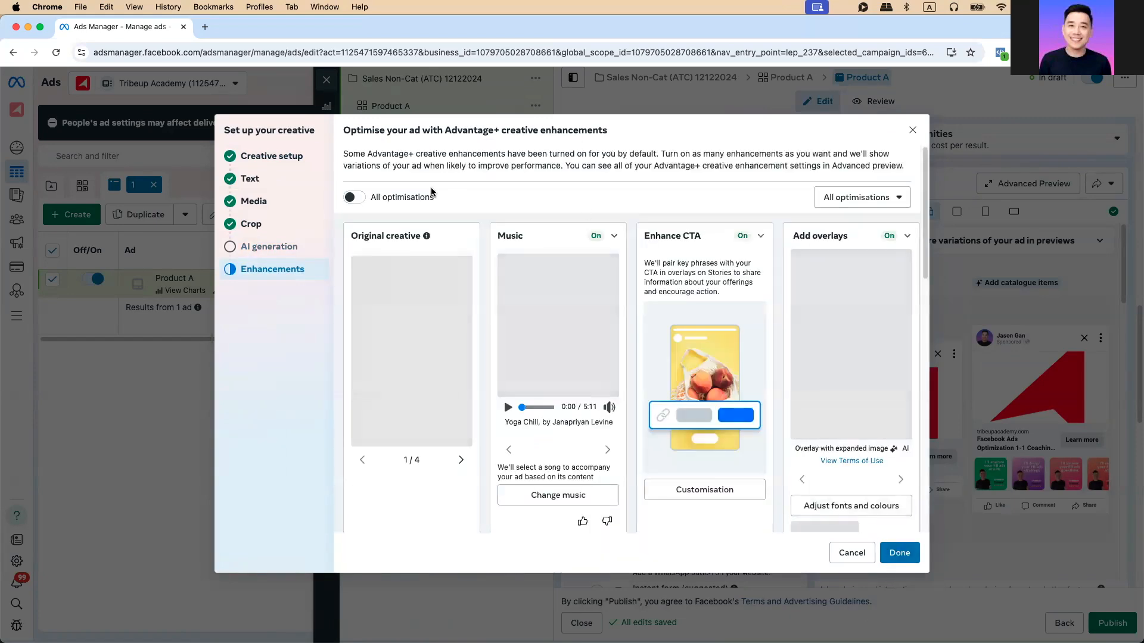
left_click(899, 554)
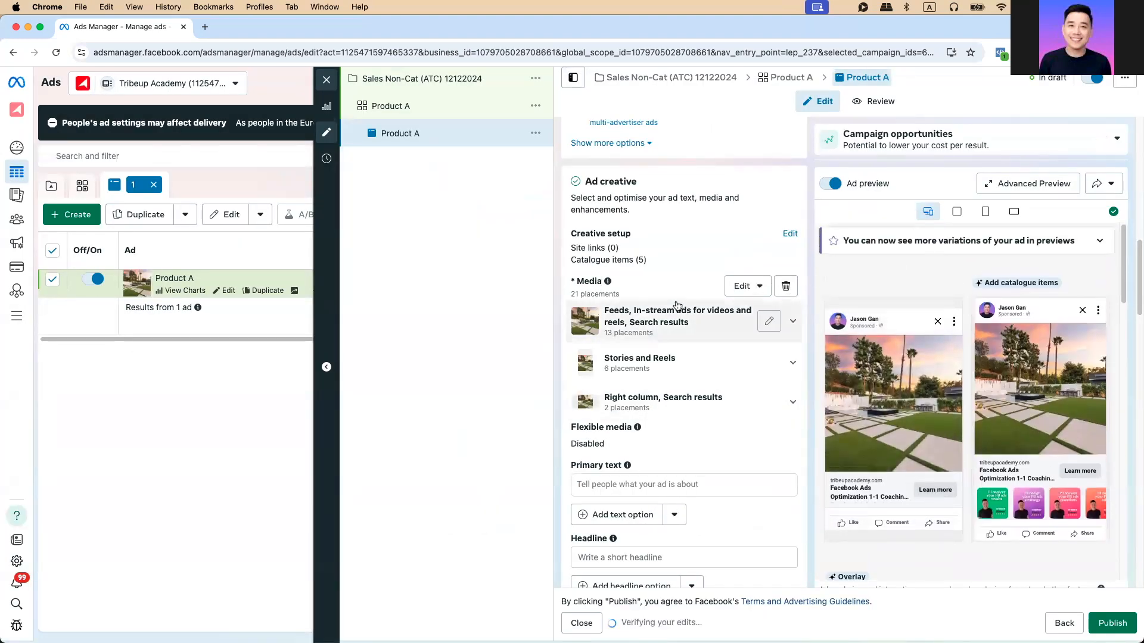
Reopen the ad's creative setup, set its catalogue to Not connected, and save the change
scroll(707, 346, "up", 5)
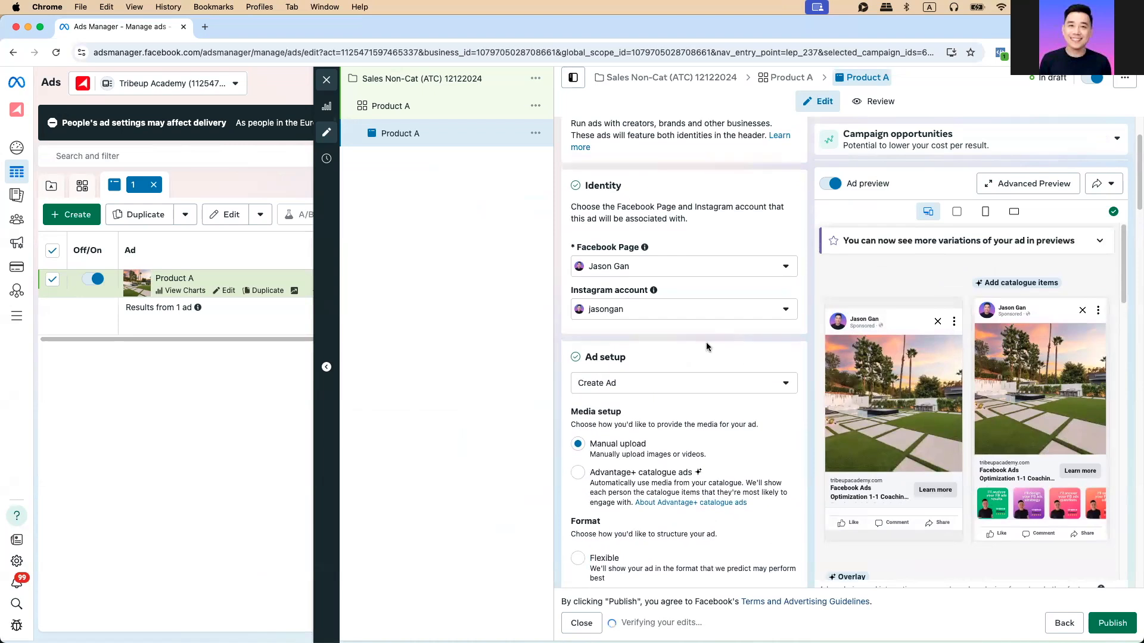
scroll(725, 377, "down", 9)
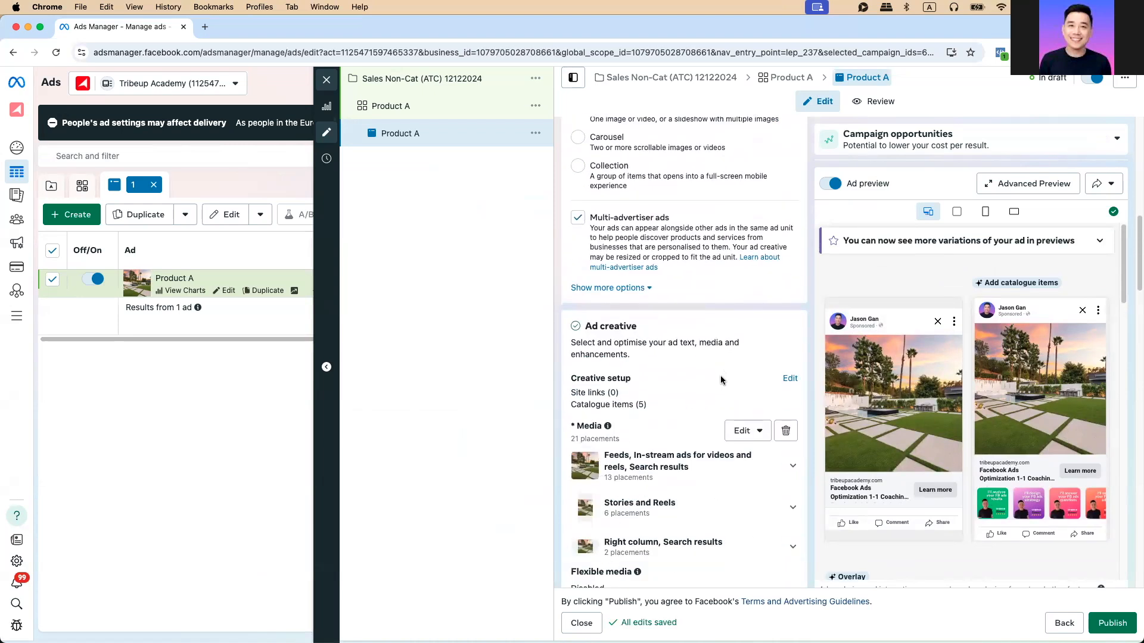
scroll(703, 369, "down", 2)
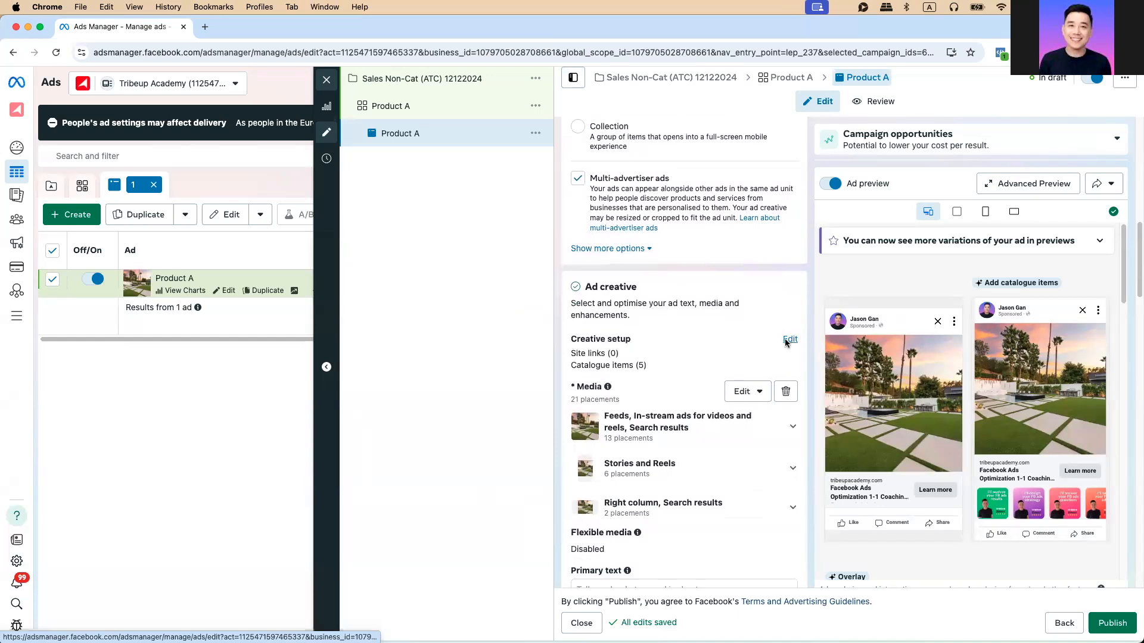
left_click(788, 340)
scroll(298, 507, "down", 2)
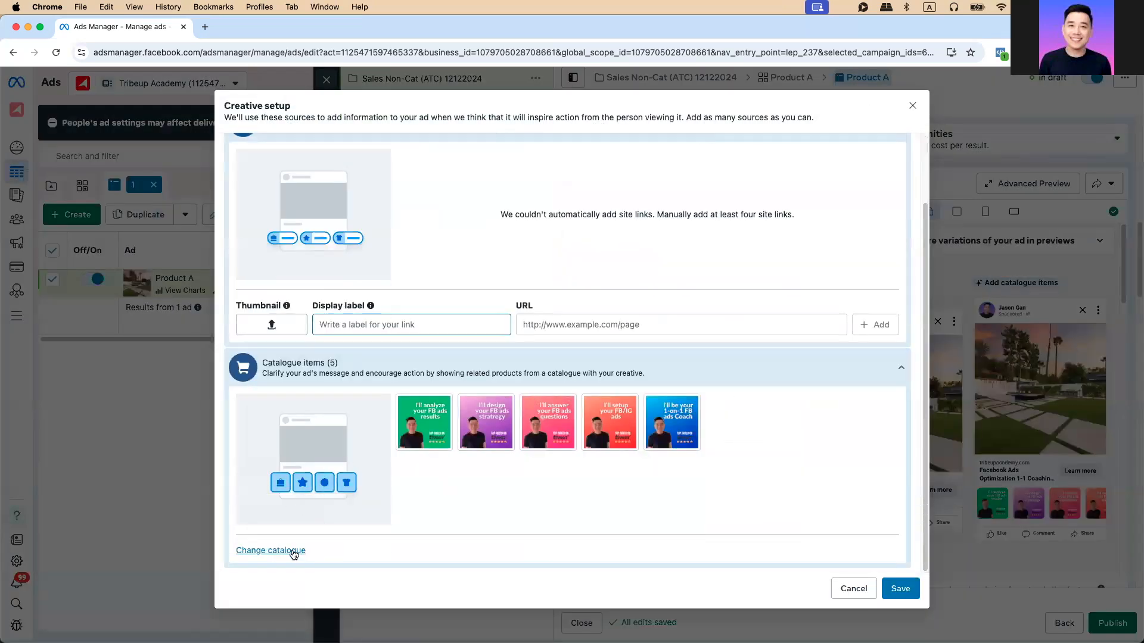
left_click(294, 551)
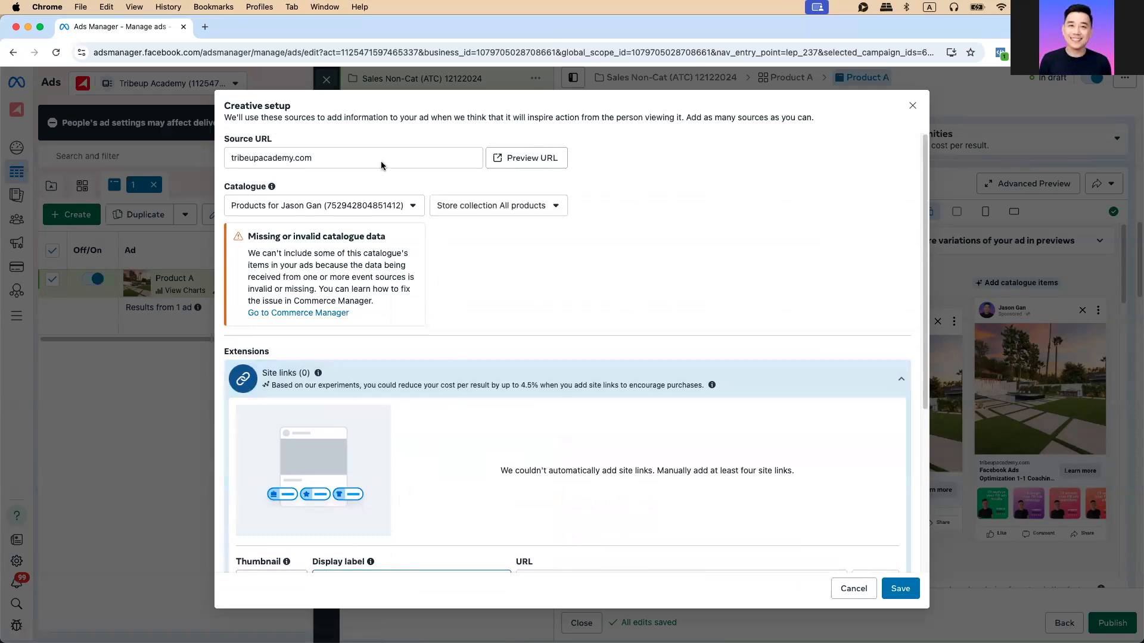
left_click(322, 205)
left_click(302, 255)
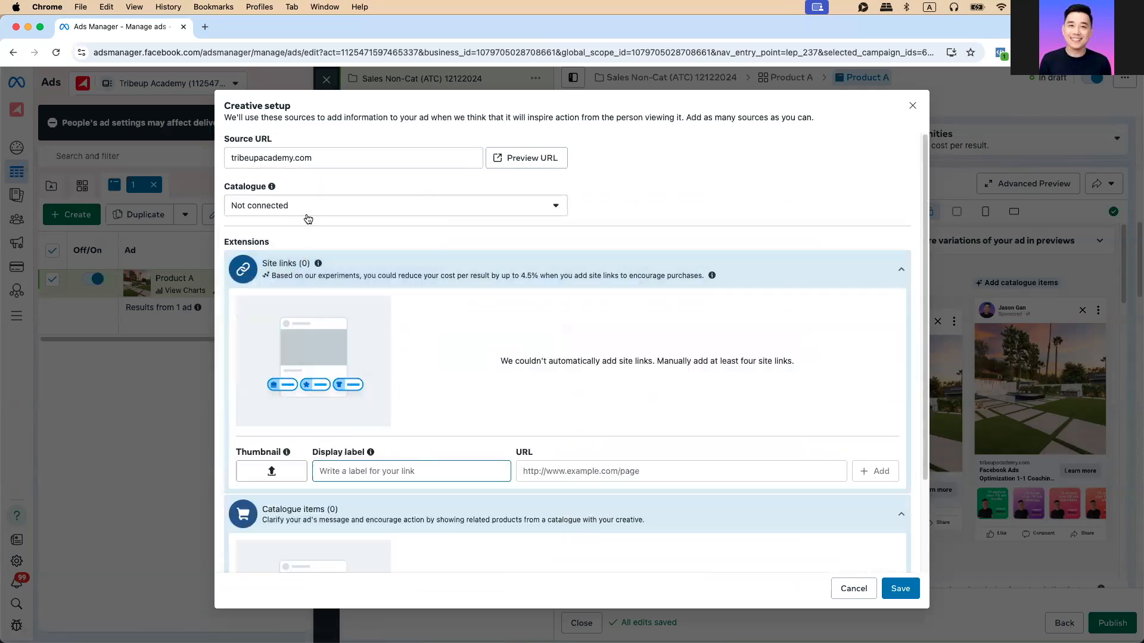
scroll(322, 301, "down", 3)
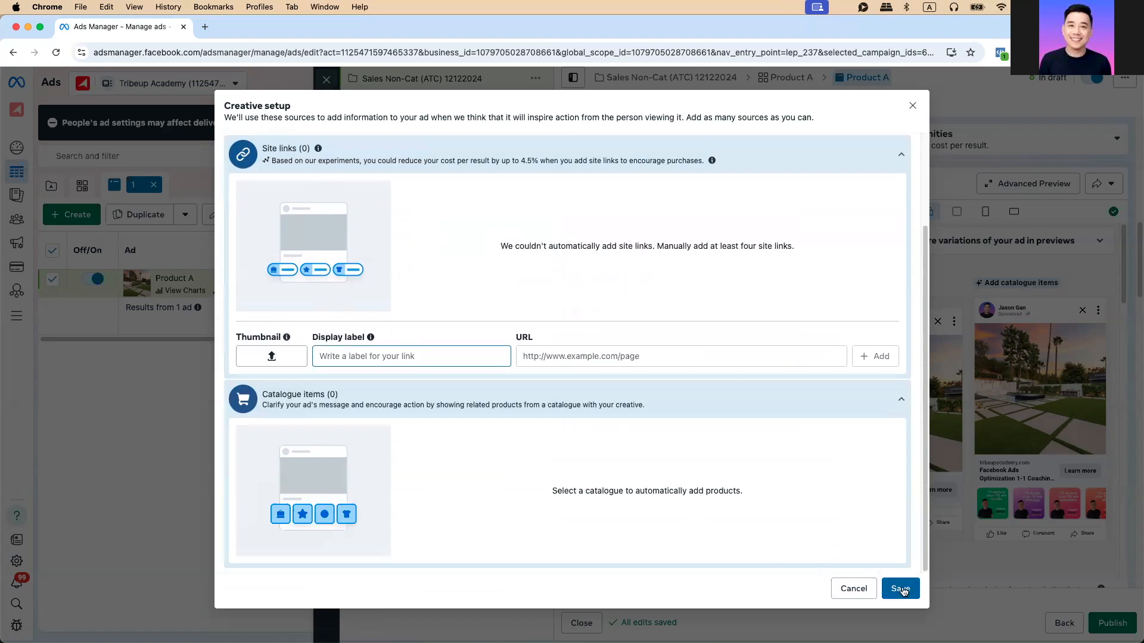
left_click(900, 590)
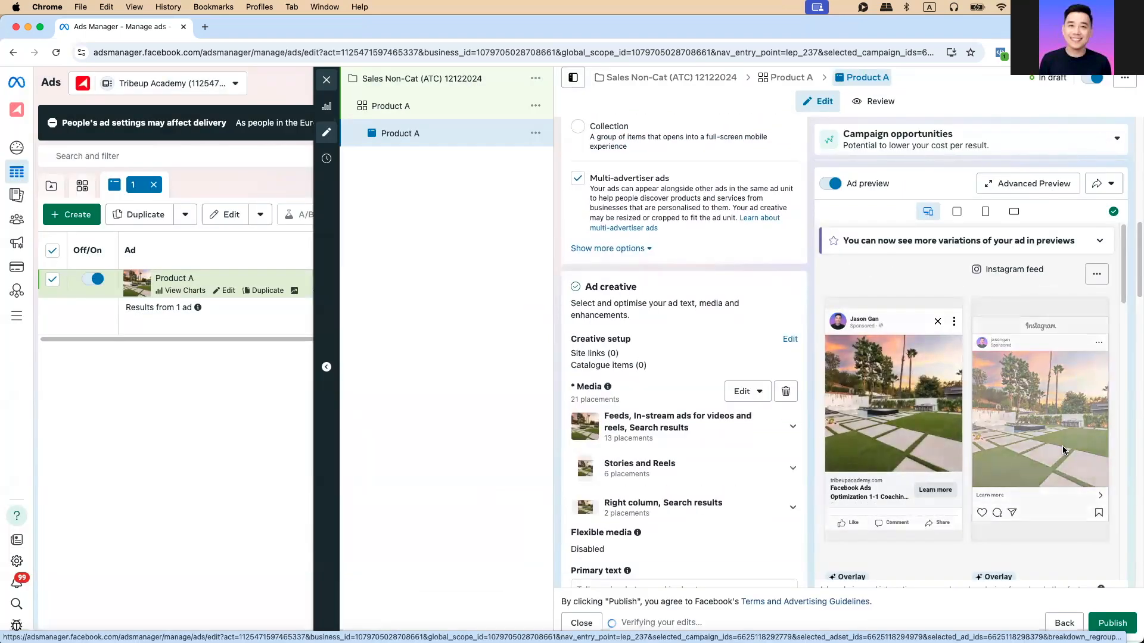
Set the Product A ad's call to action to Shop now and review its destination and tracking settings
scroll(691, 437, "down", 10)
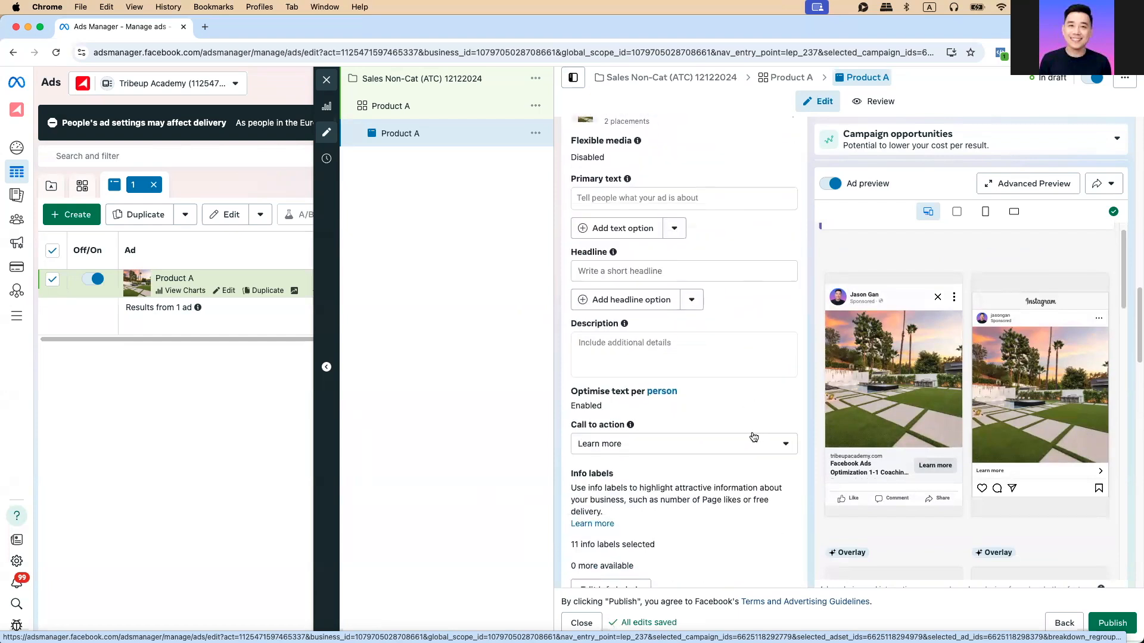
left_click(668, 361)
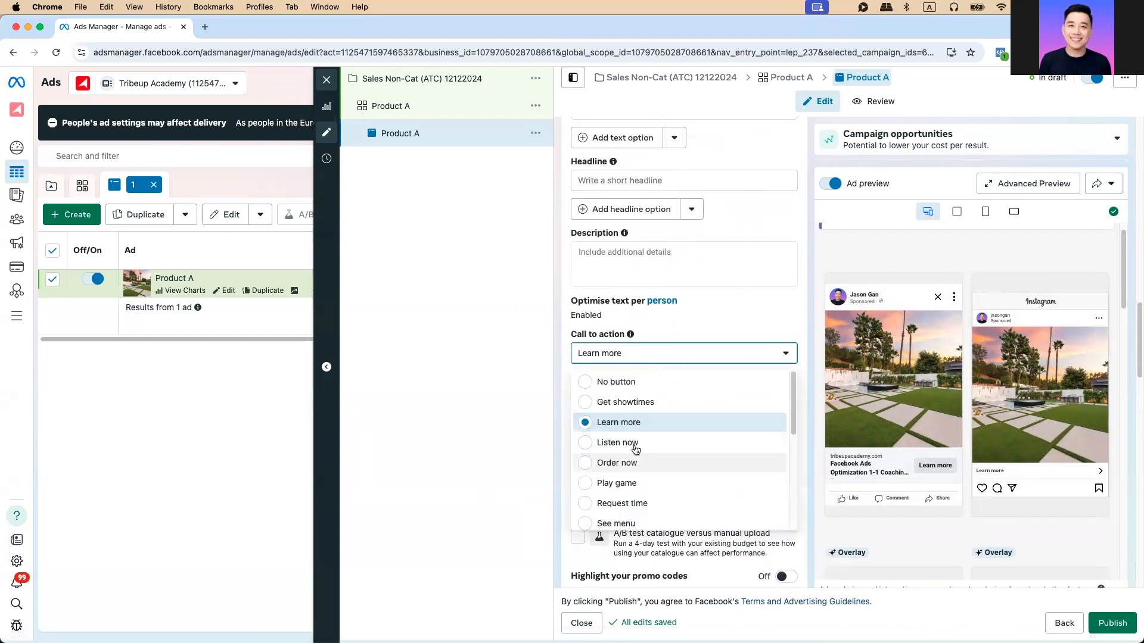
scroll(661, 478, "down", 5)
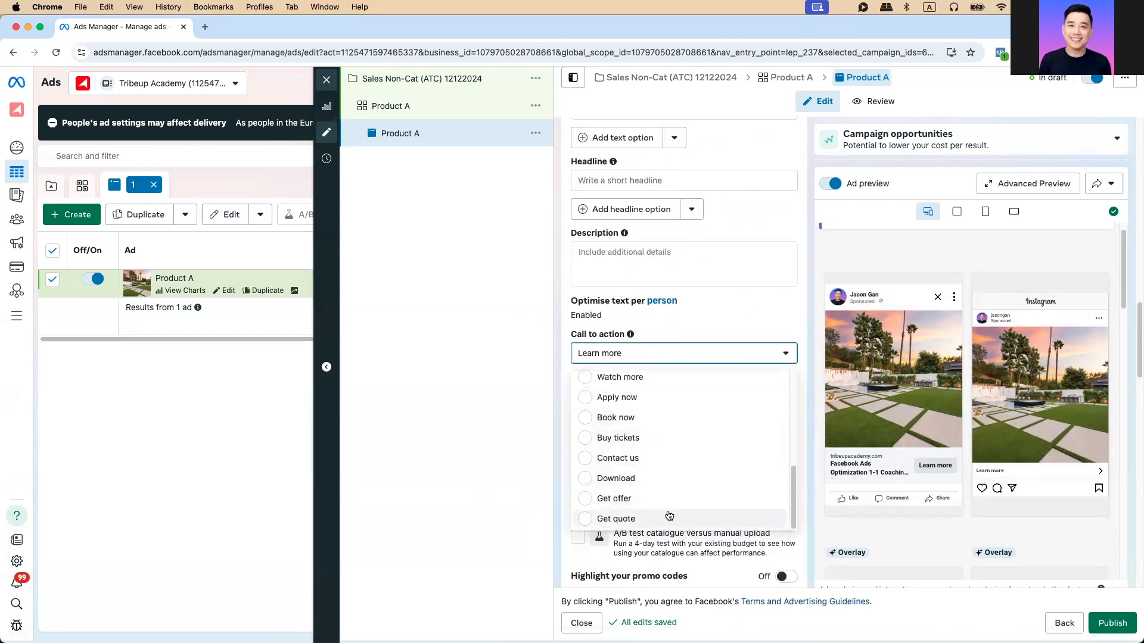
scroll(656, 464, "up", 4)
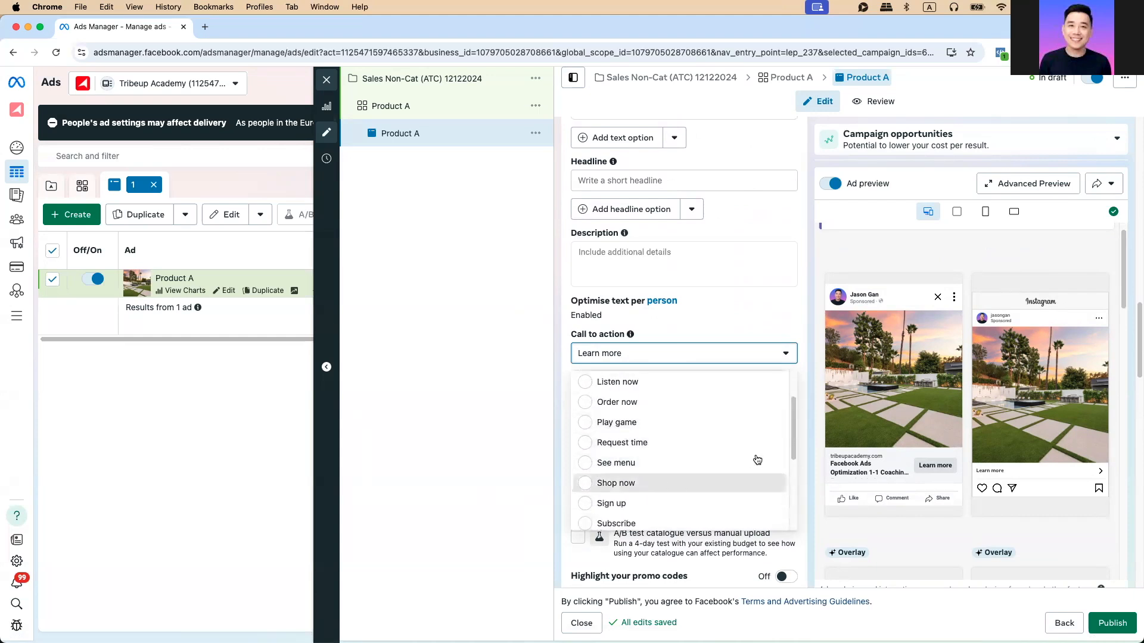
left_click(774, 484)
scroll(715, 465, "down", 5)
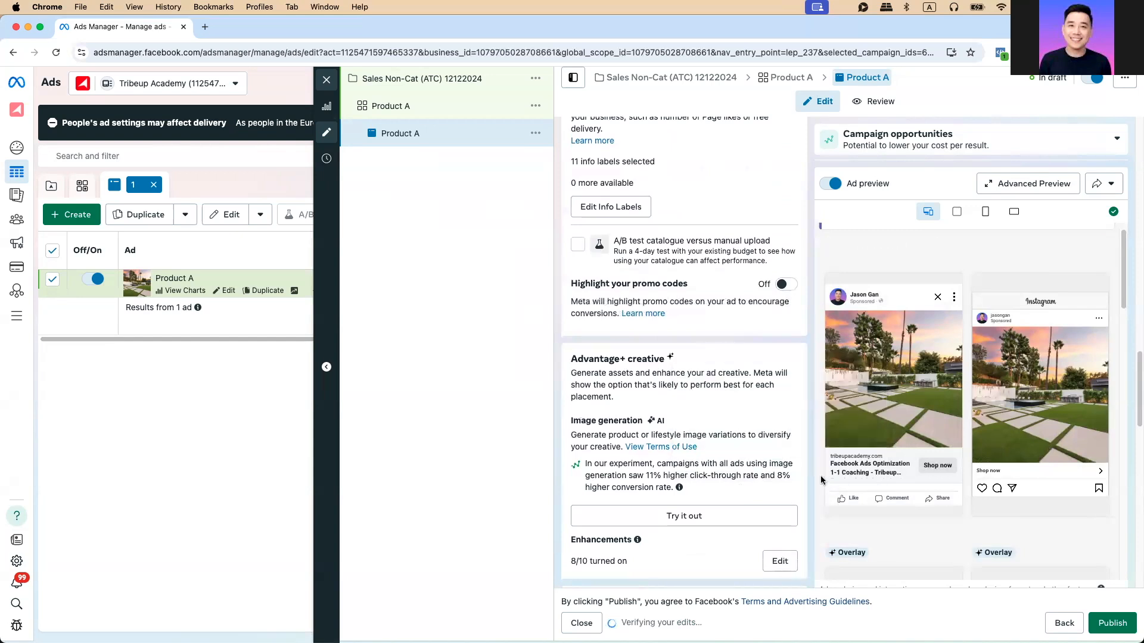
scroll(828, 477, "down", 2)
scroll(723, 484, "down", 7)
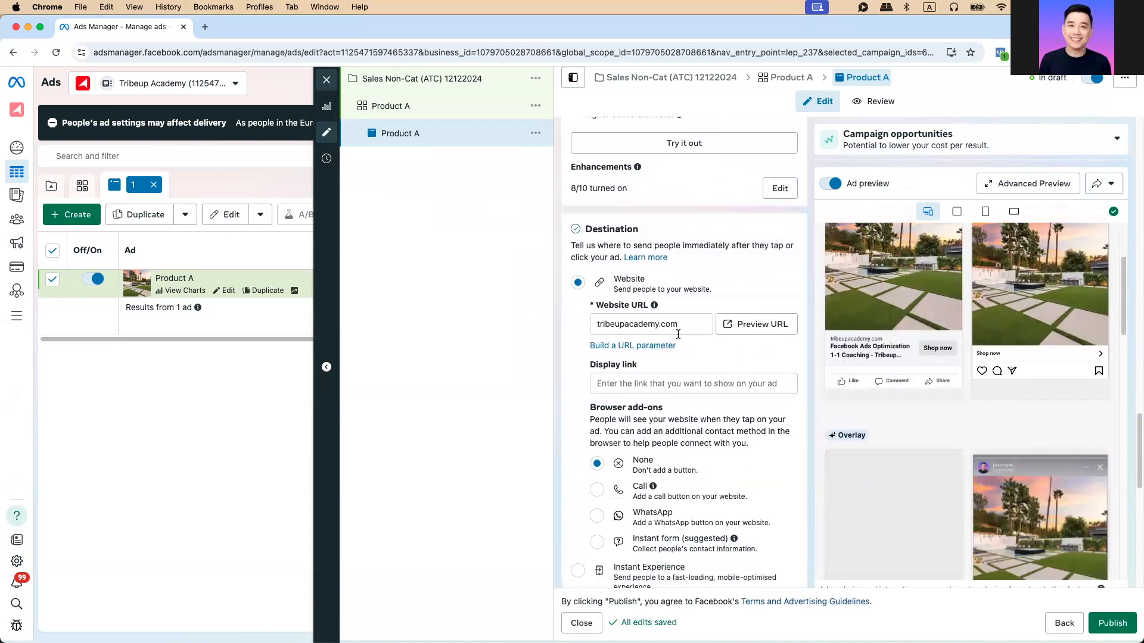
scroll(734, 474, "down", 11)
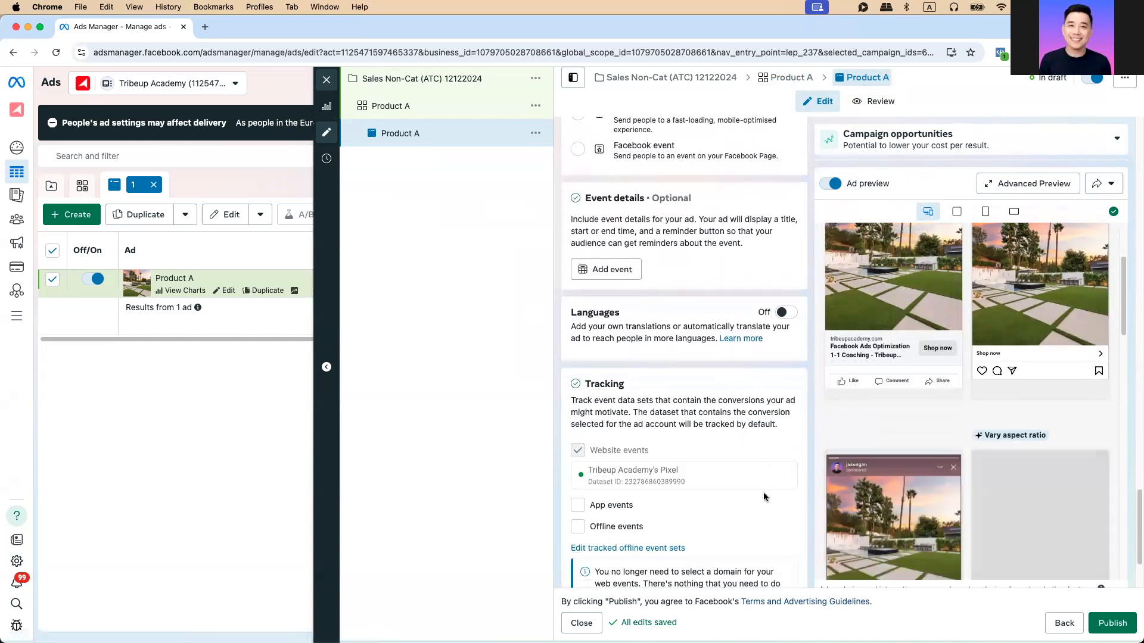
scroll(763, 492, "down", 1)
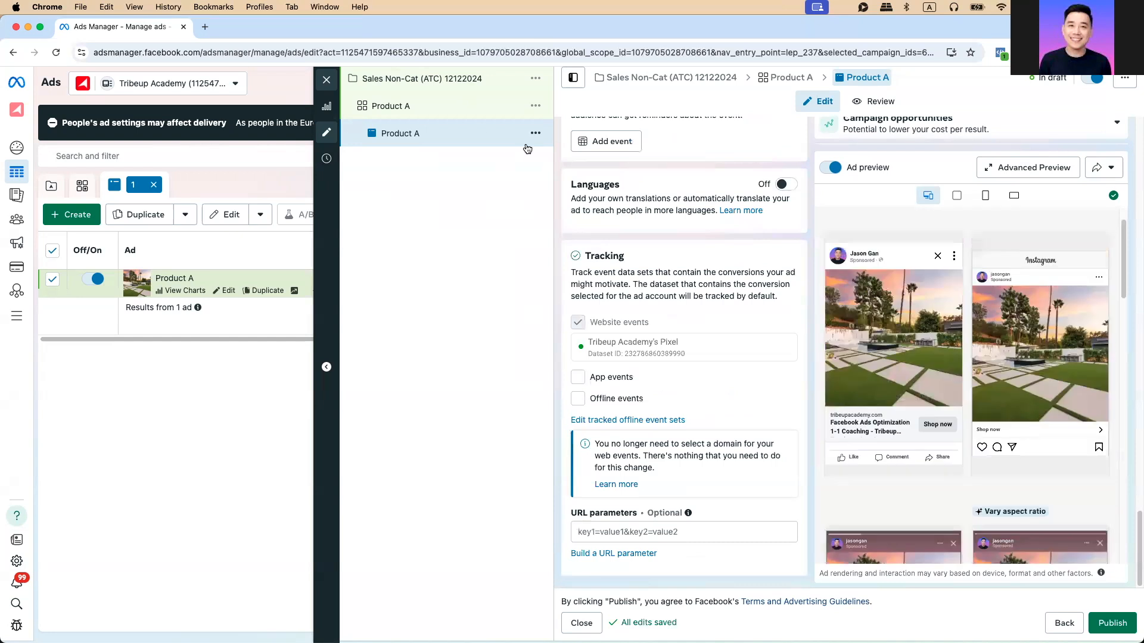
Quickly duplicate the Product A ad set and rename both the copied ad set and its ad as Product B
left_click(535, 108)
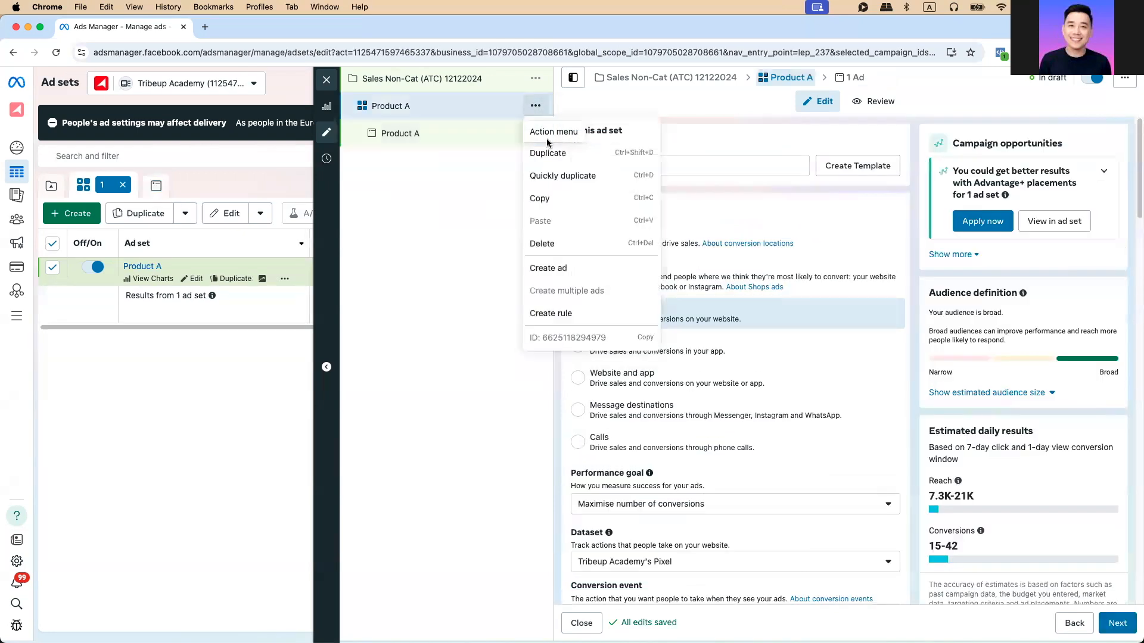
left_click(563, 175)
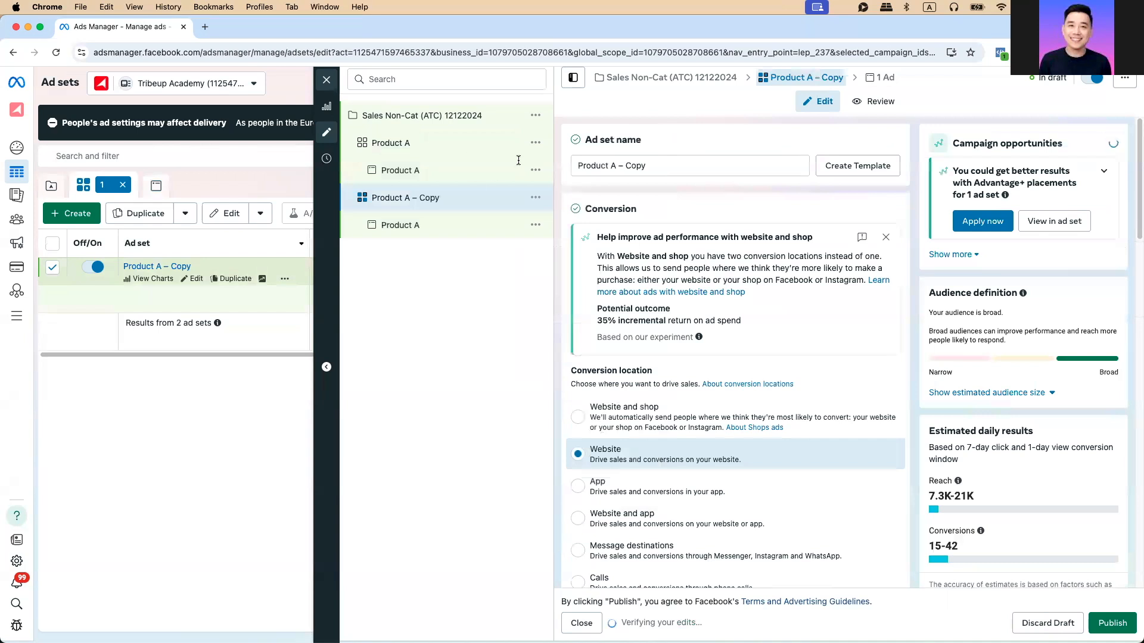
left_click(612, 163)
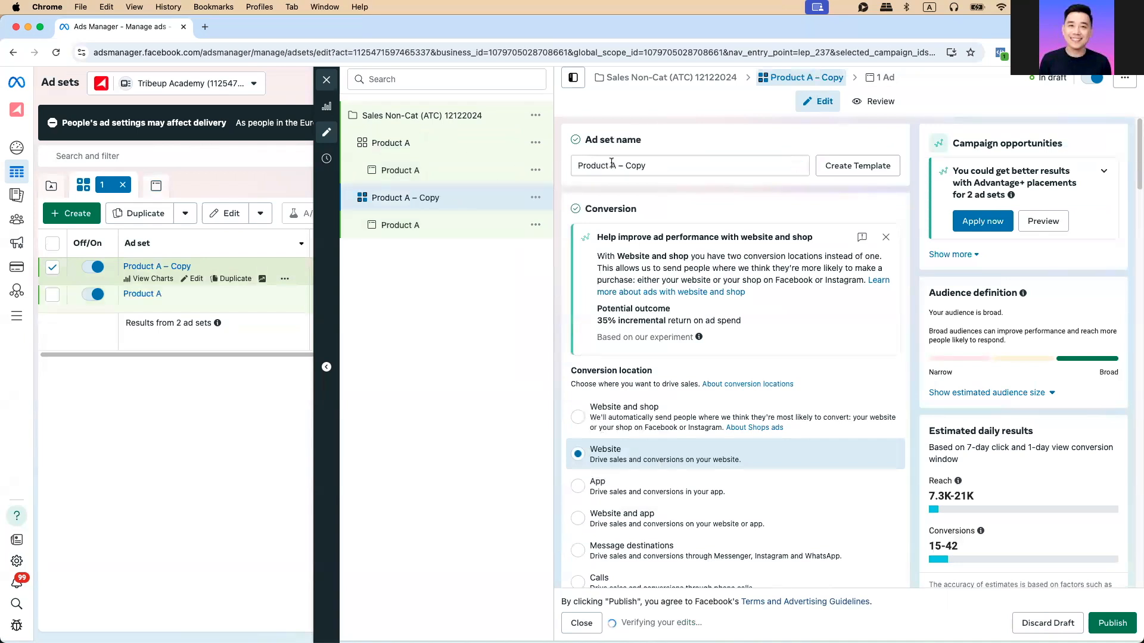
left_click_drag(650, 165, 621, 161)
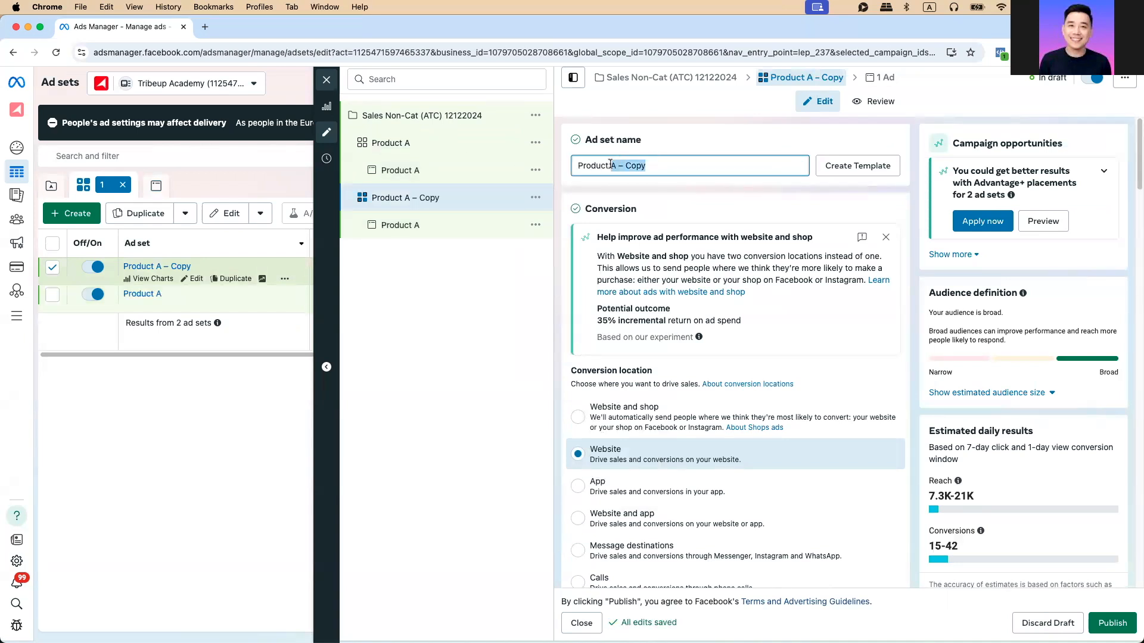
type("B")
left_click(438, 230)
key("BackSpace")
type("B")
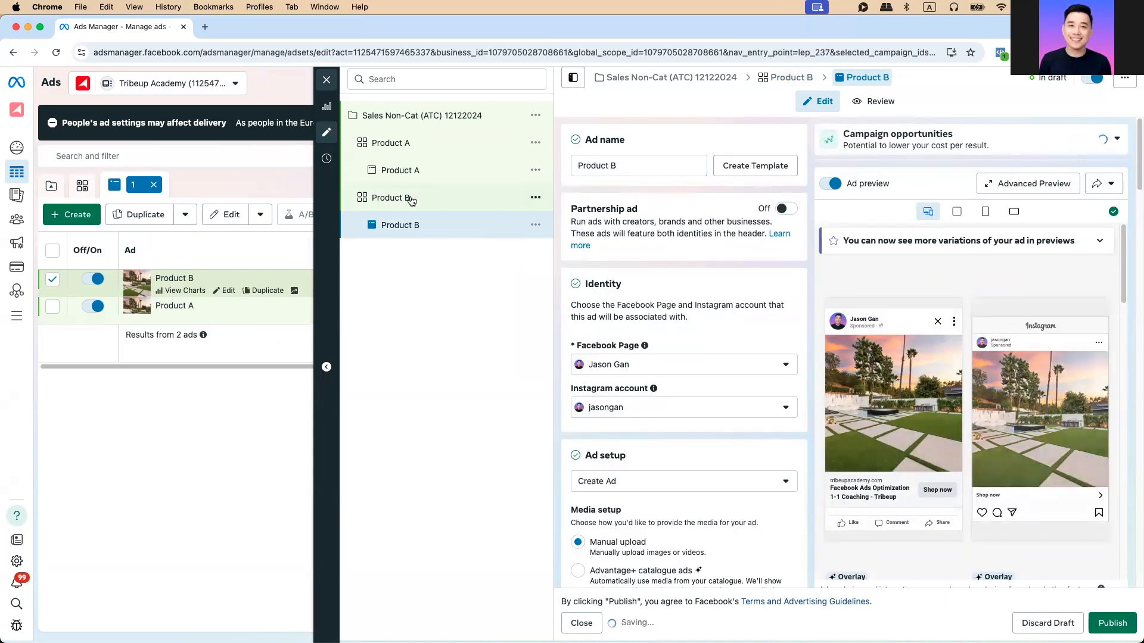
Quickly duplicate the Product B ad set and rename both the copied ad set and its ad as Product C
left_click(409, 197)
scroll(672, 463, "down", 2)
scroll(672, 463, "down", 5)
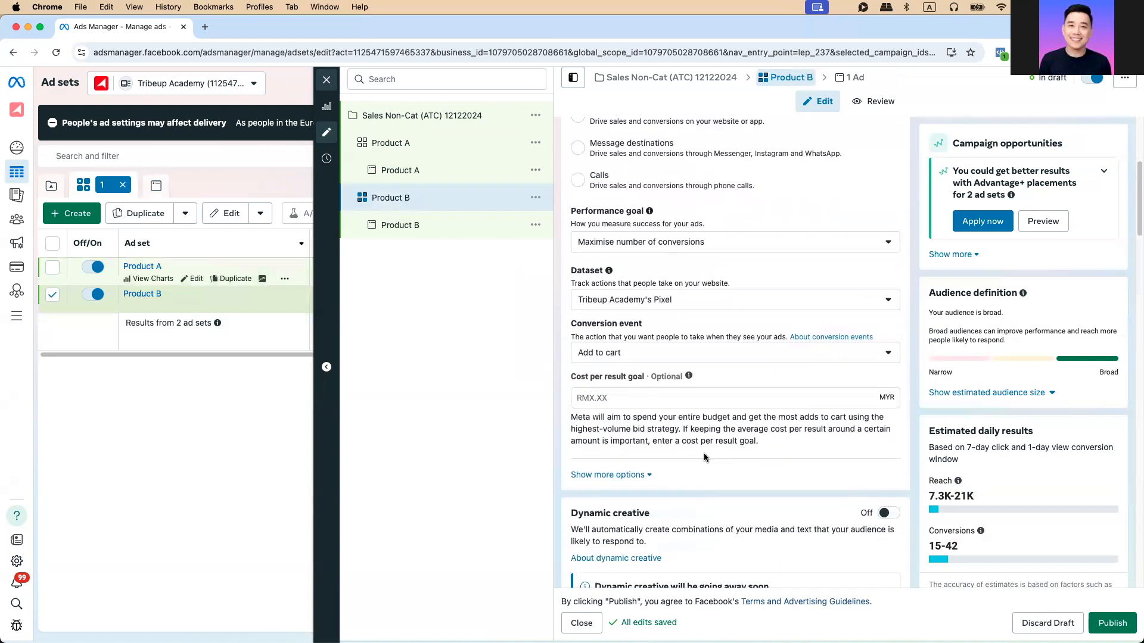
left_click(434, 149)
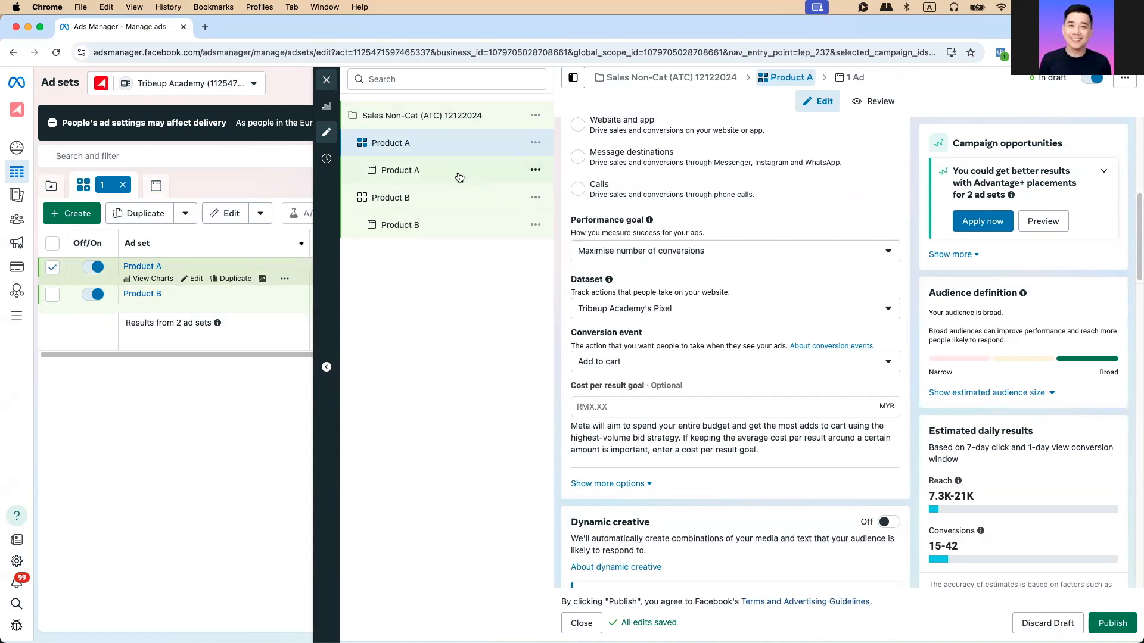
left_click(535, 197)
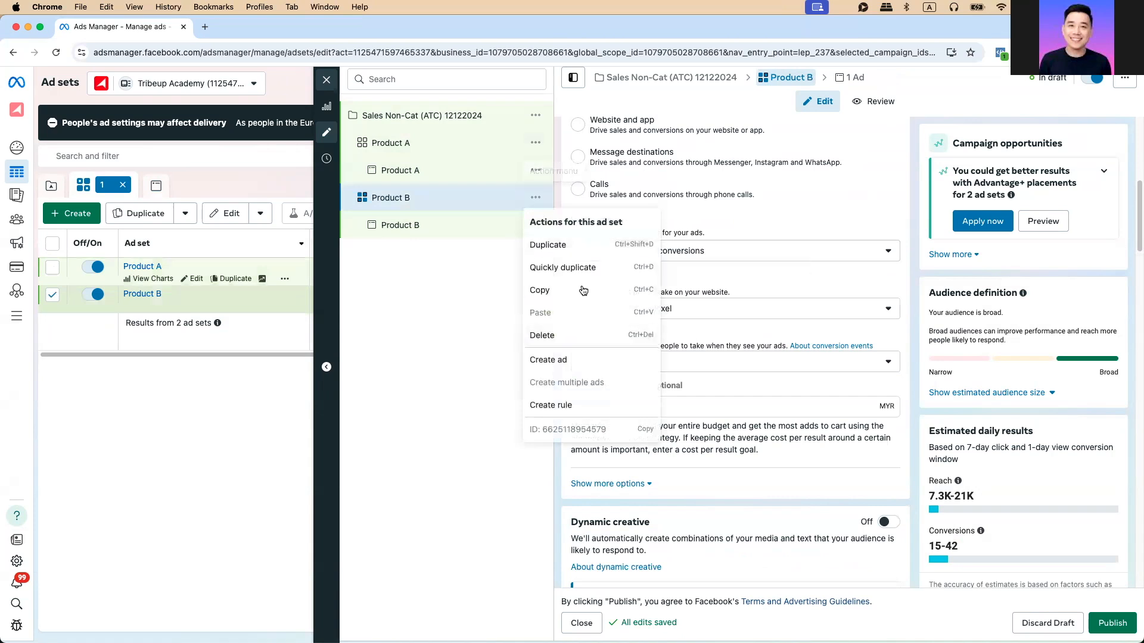
left_click(563, 267)
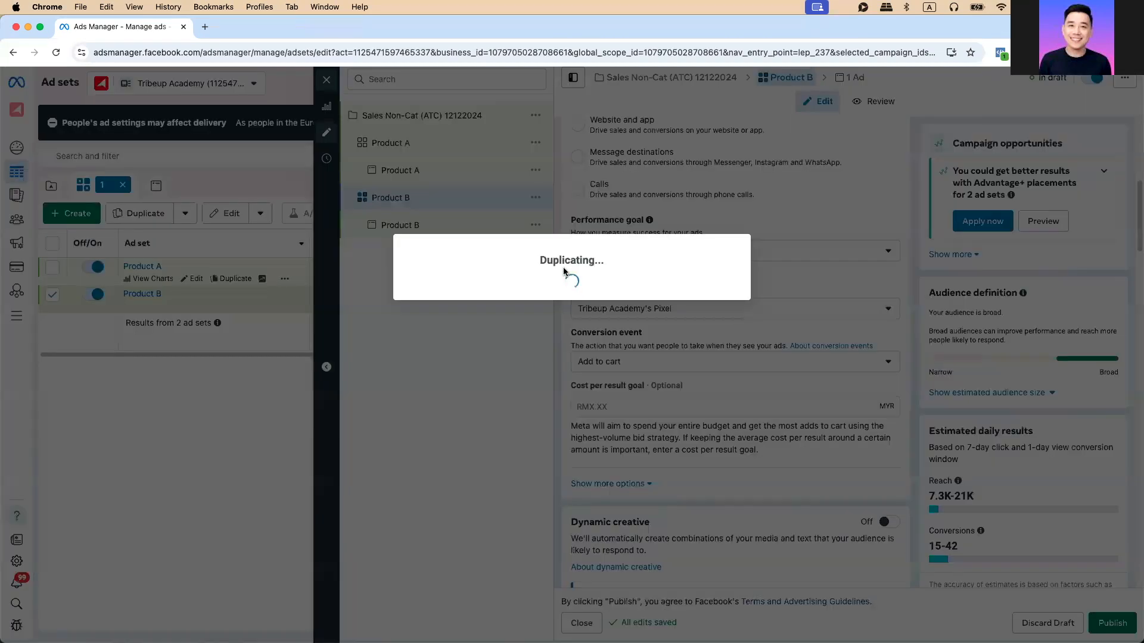
left_click_drag(646, 166, 612, 168)
type("C")
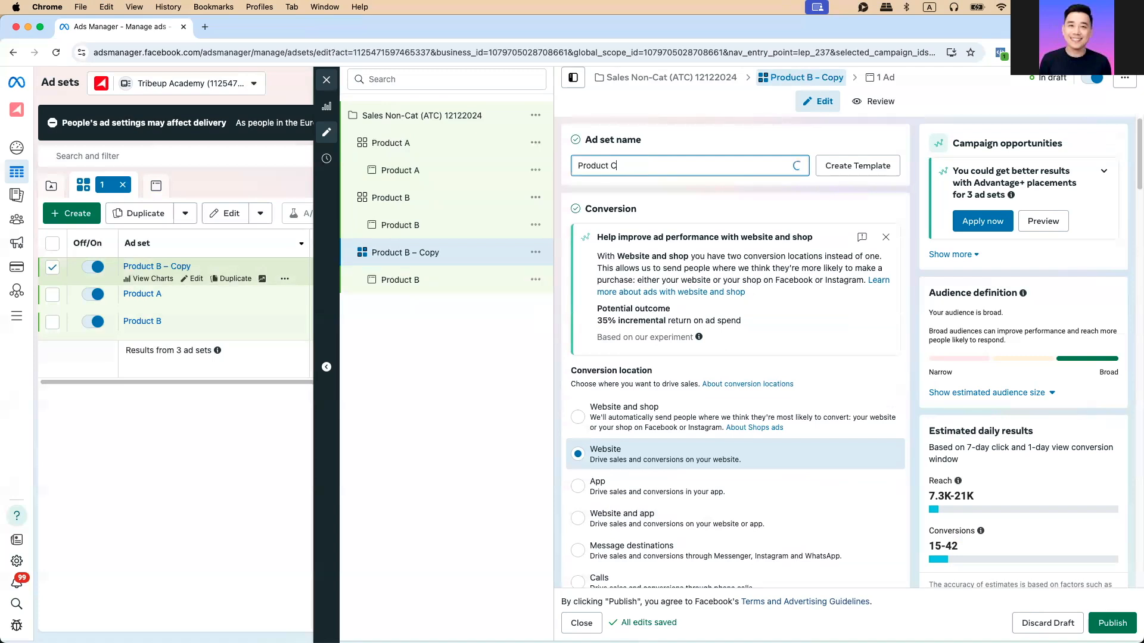
left_click(480, 287)
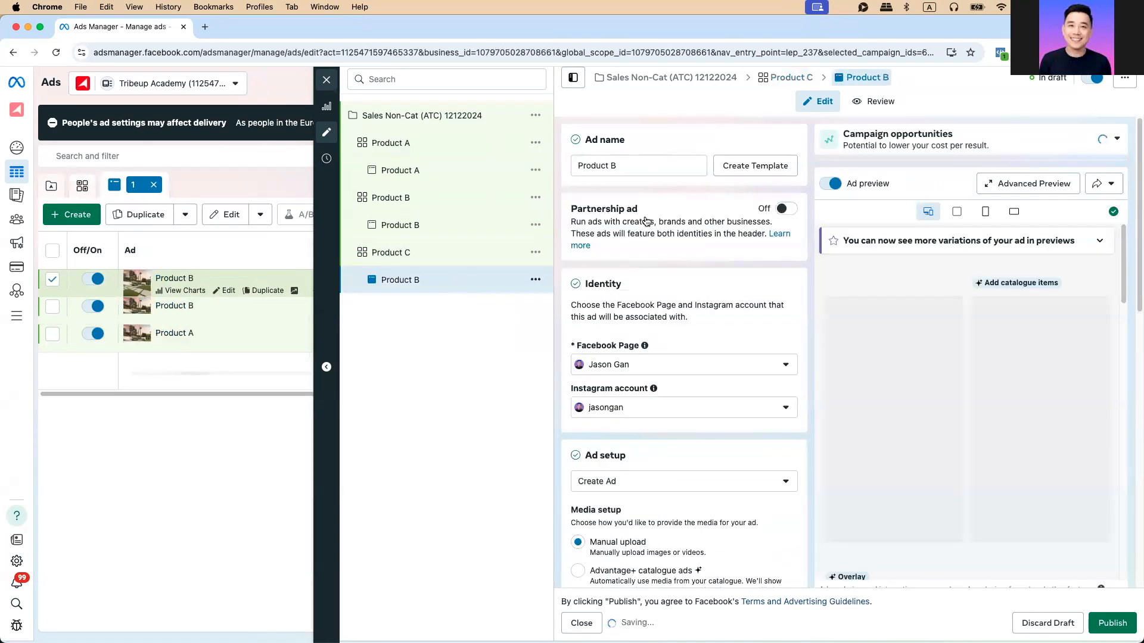
left_click(638, 165)
key("BackSpace")
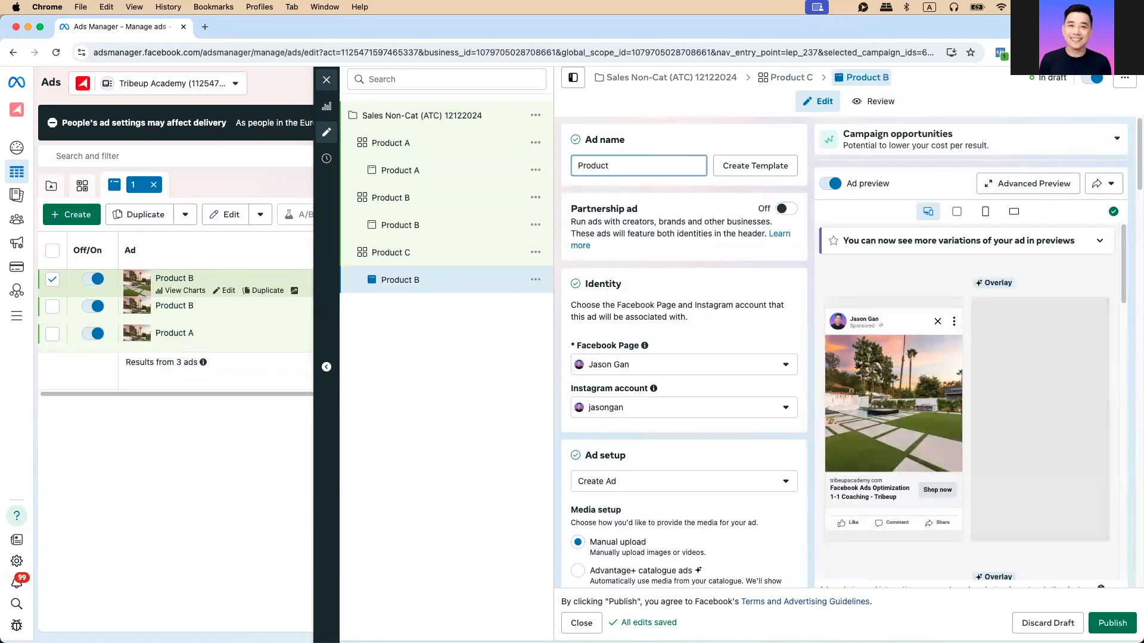
type("C")
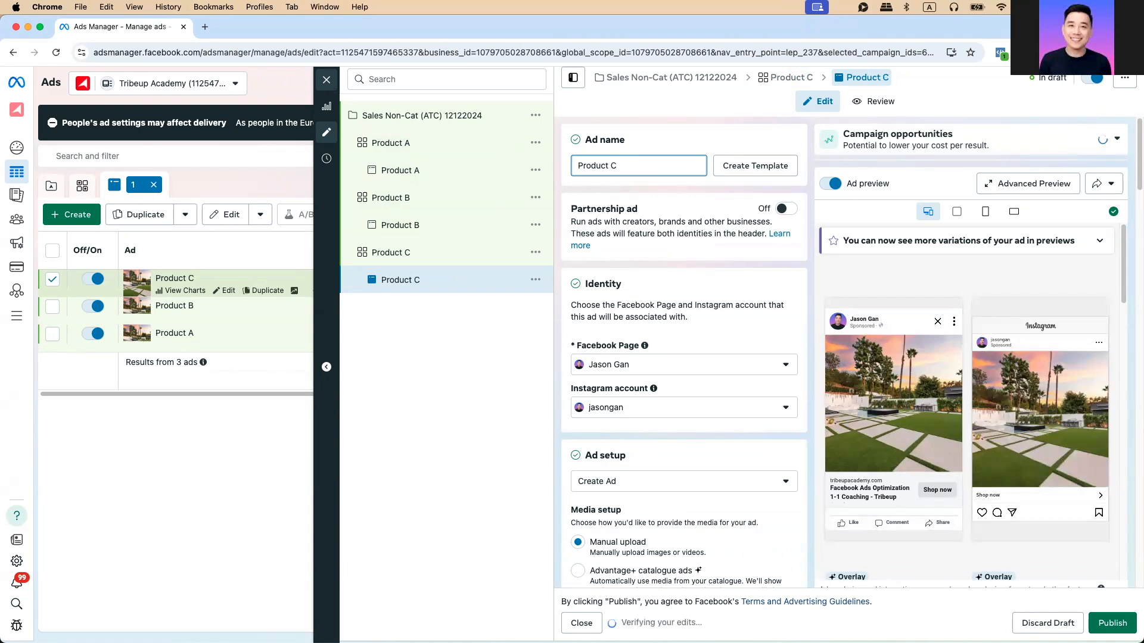
Switch the Product C ad set from Advantage+ audience to the original audience options
left_click(485, 348)
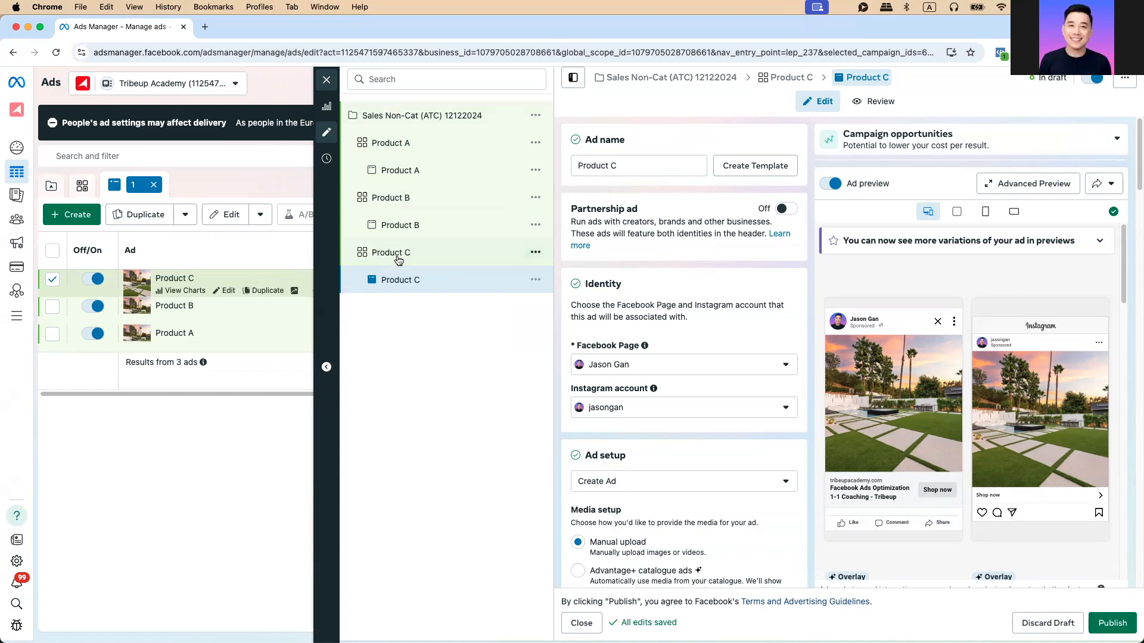
left_click(400, 257)
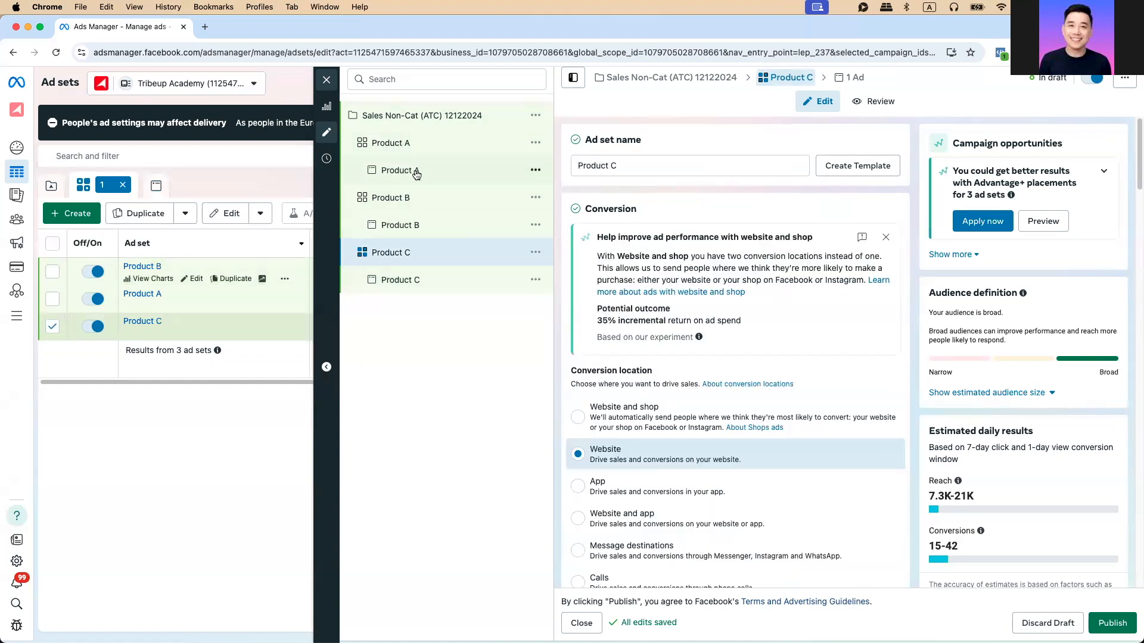
scroll(680, 327, "down", 15)
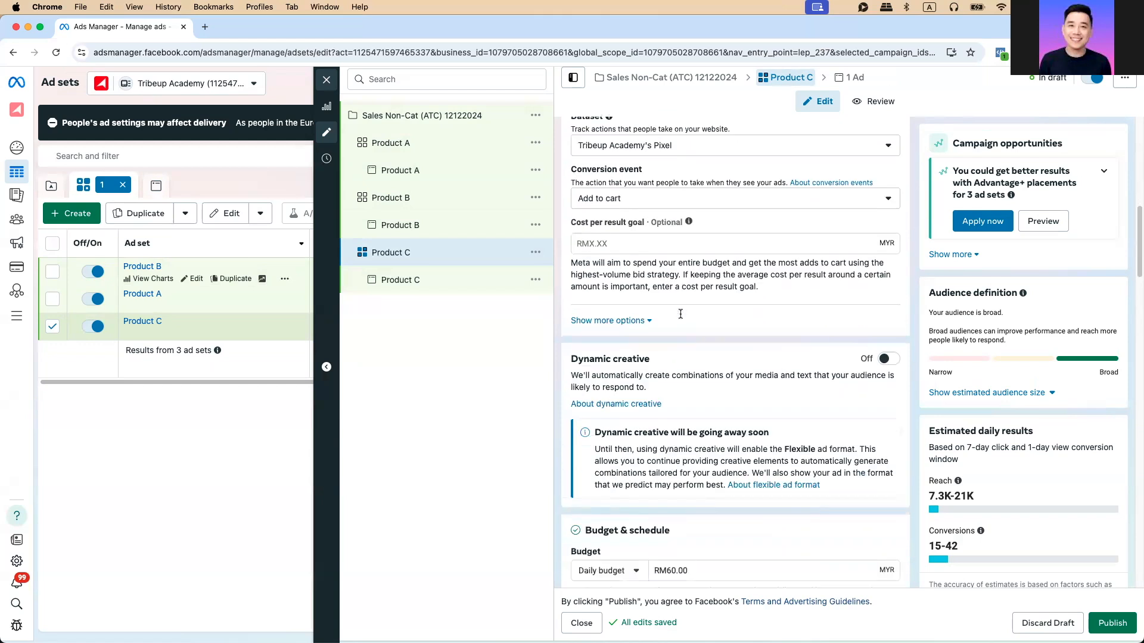
scroll(698, 328, "down", 10)
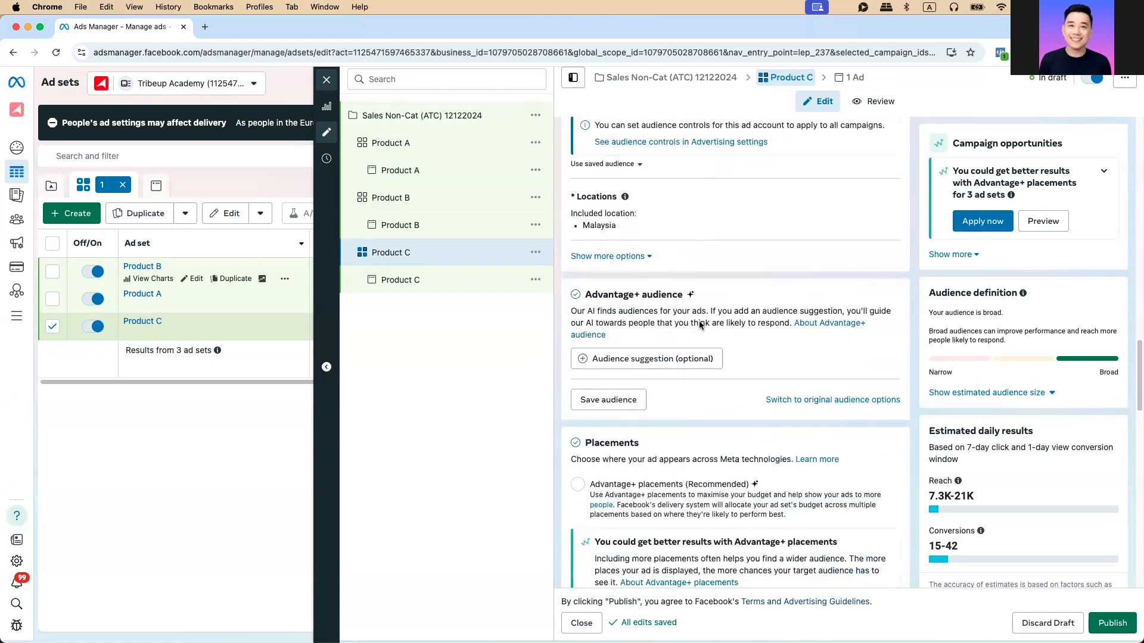
left_click(802, 399)
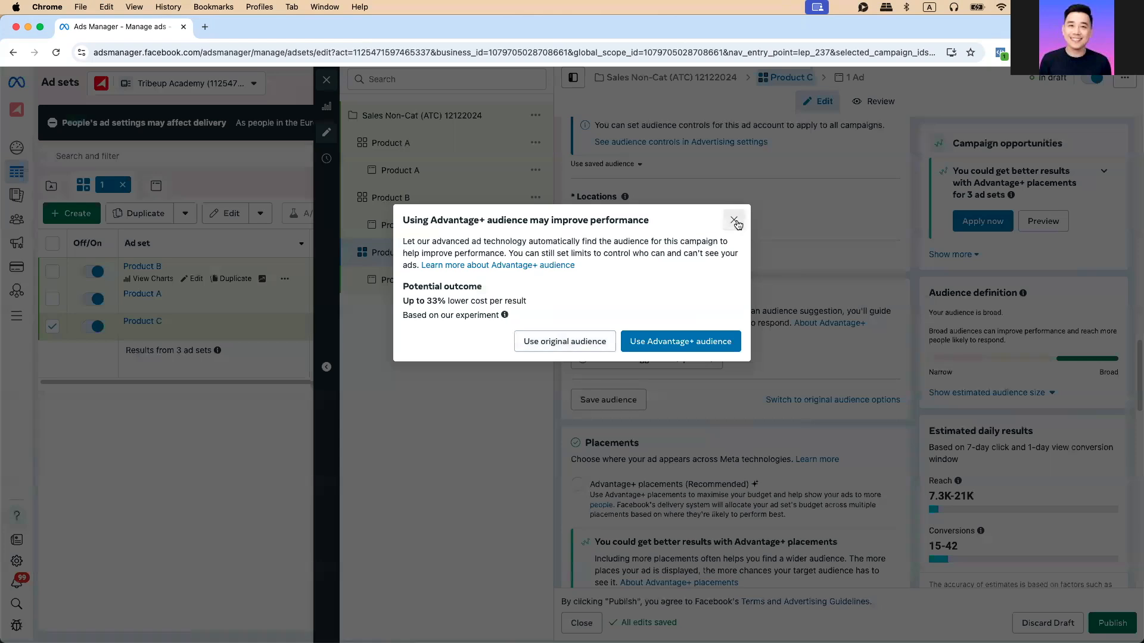
left_click(735, 220)
left_click(791, 399)
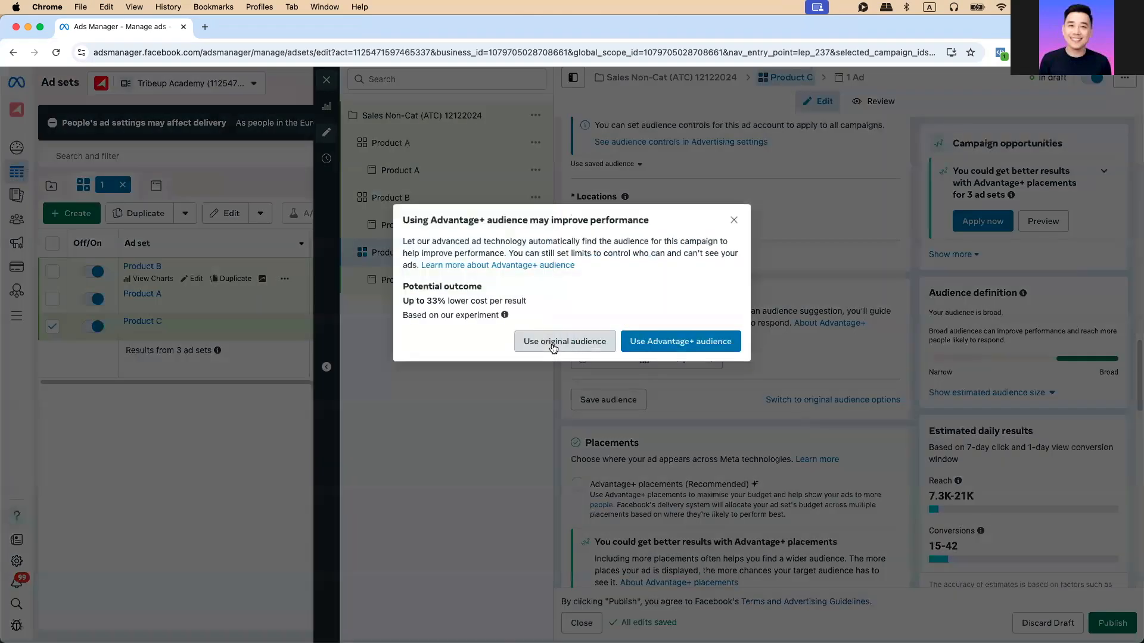
left_click(553, 341)
Add a custom audience exclusion to the Product C ad set, searching for "engaged" and choosing JG IG Engaged 30days
scroll(715, 347, "down", 6)
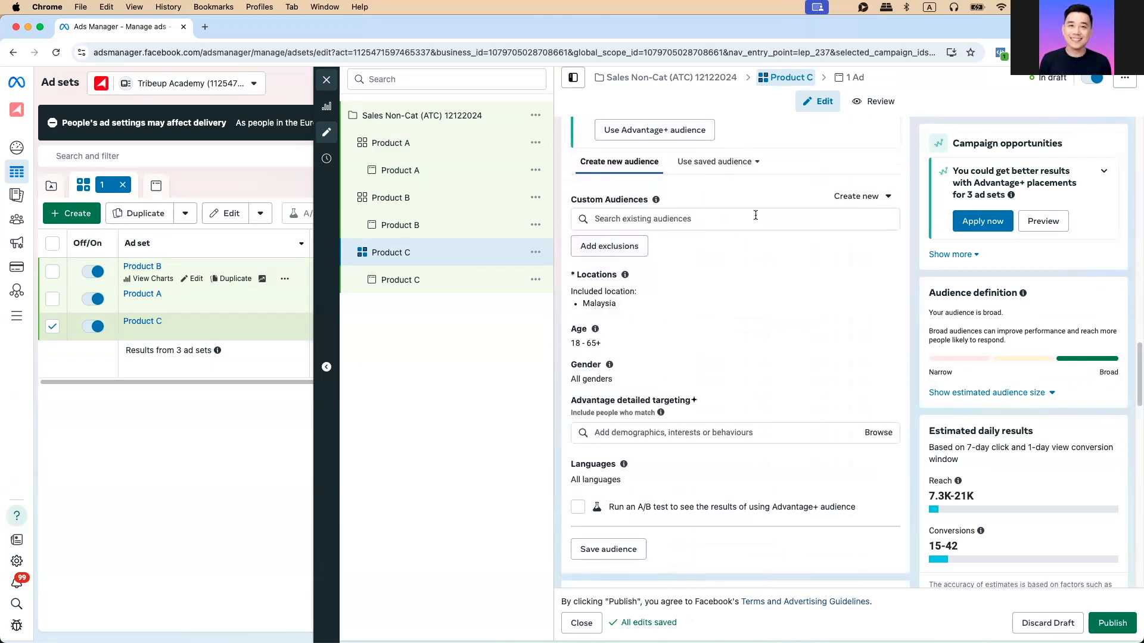
left_click(610, 245)
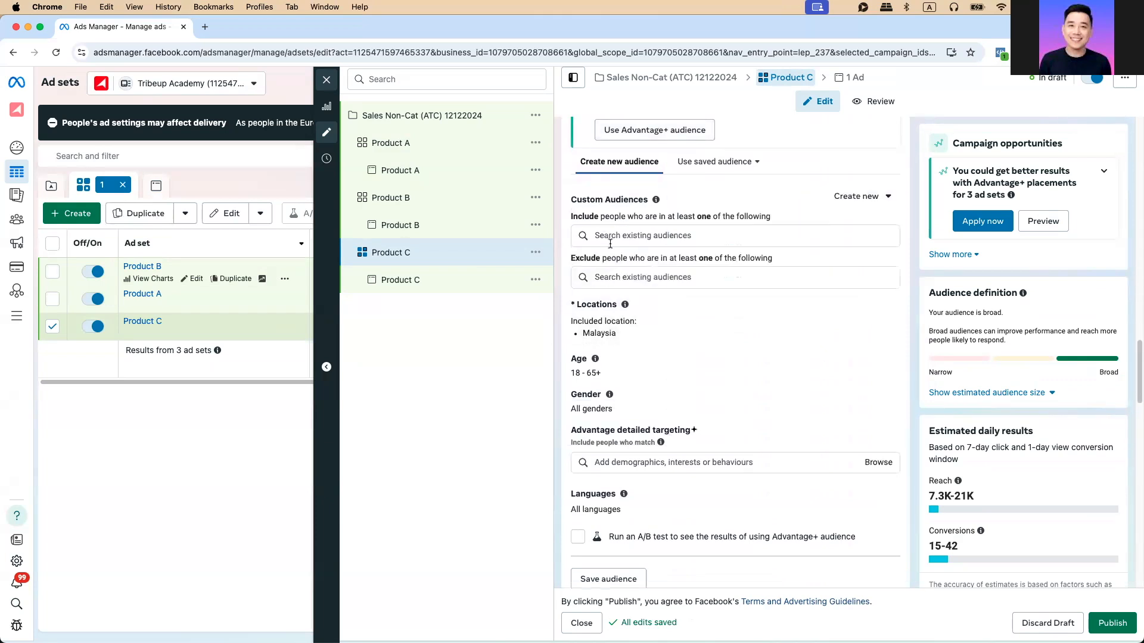
left_click(619, 280)
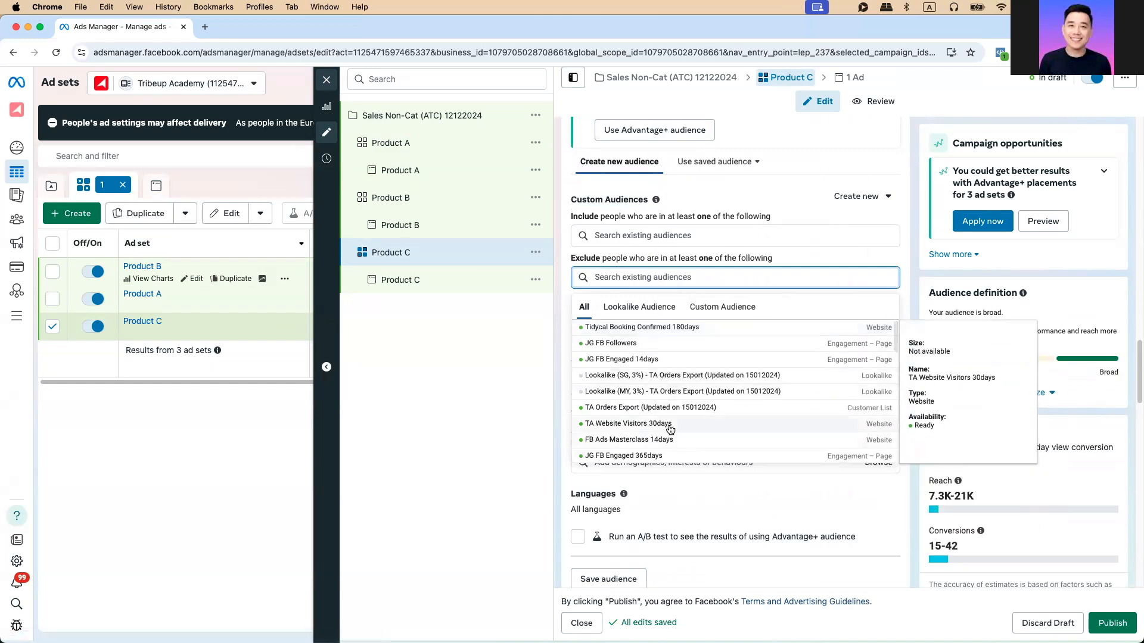
scroll(669, 427, "down", 1)
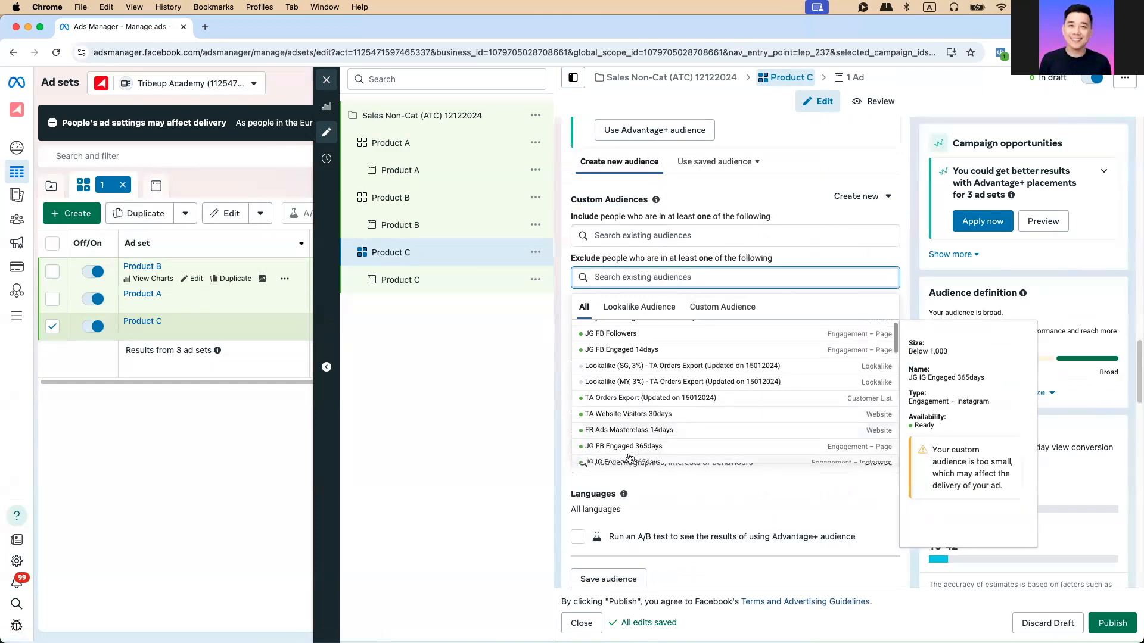
scroll(689, 431, "down", 2)
scroll(689, 431, "up", 2)
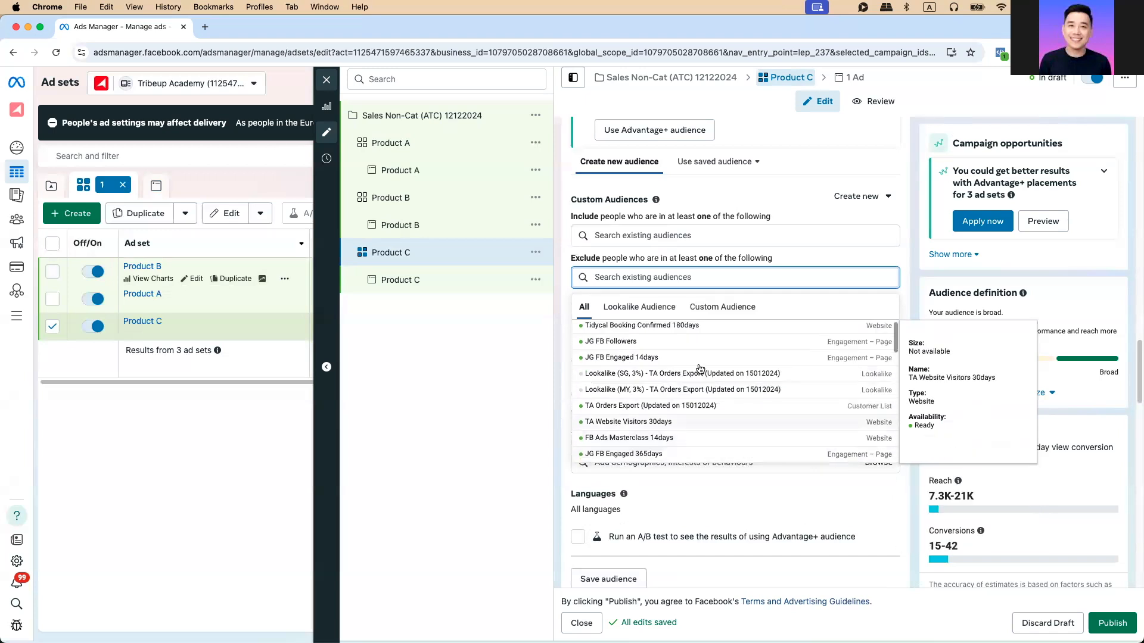
type("engaged")
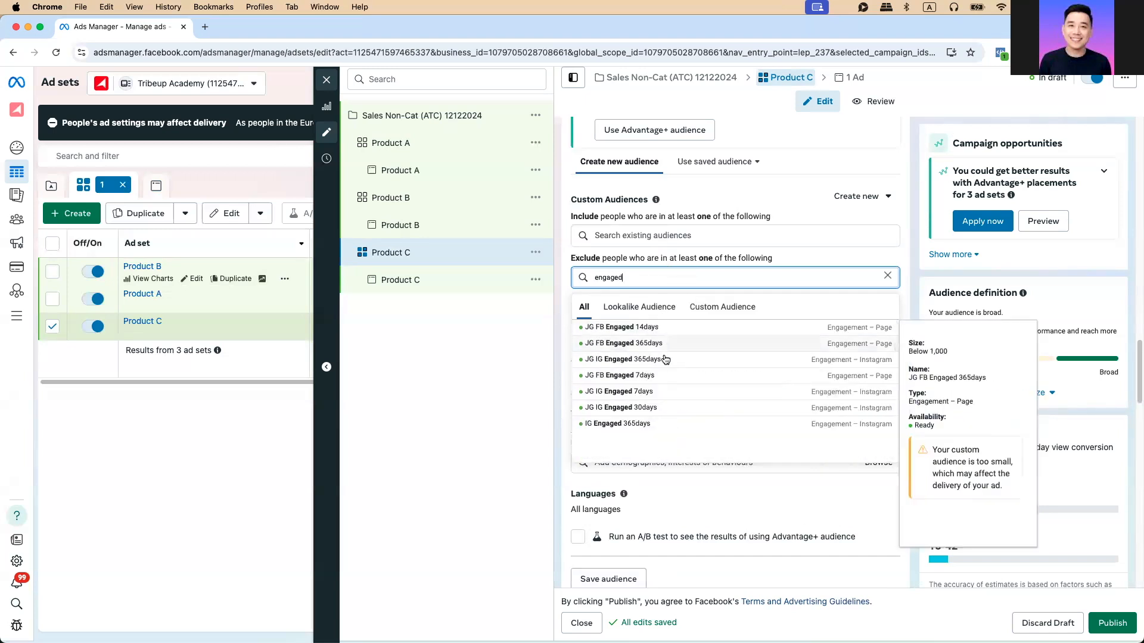
left_click(630, 410)
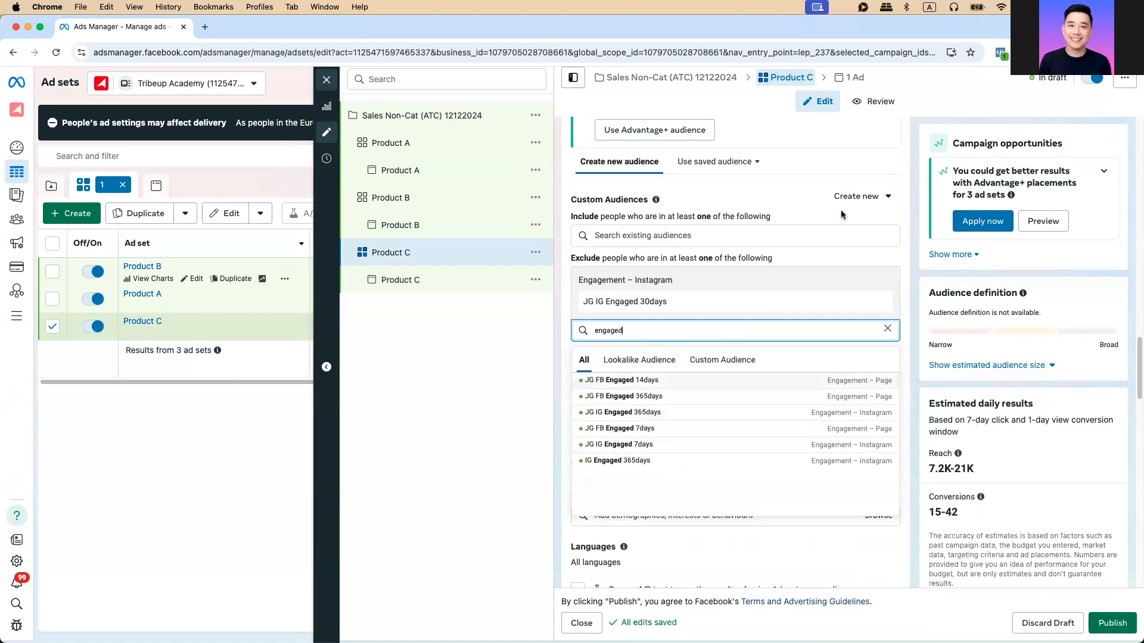
Start creating a new custom audience for the Product C ad set with Instagram account as its source
left_click(874, 198)
left_click(873, 241)
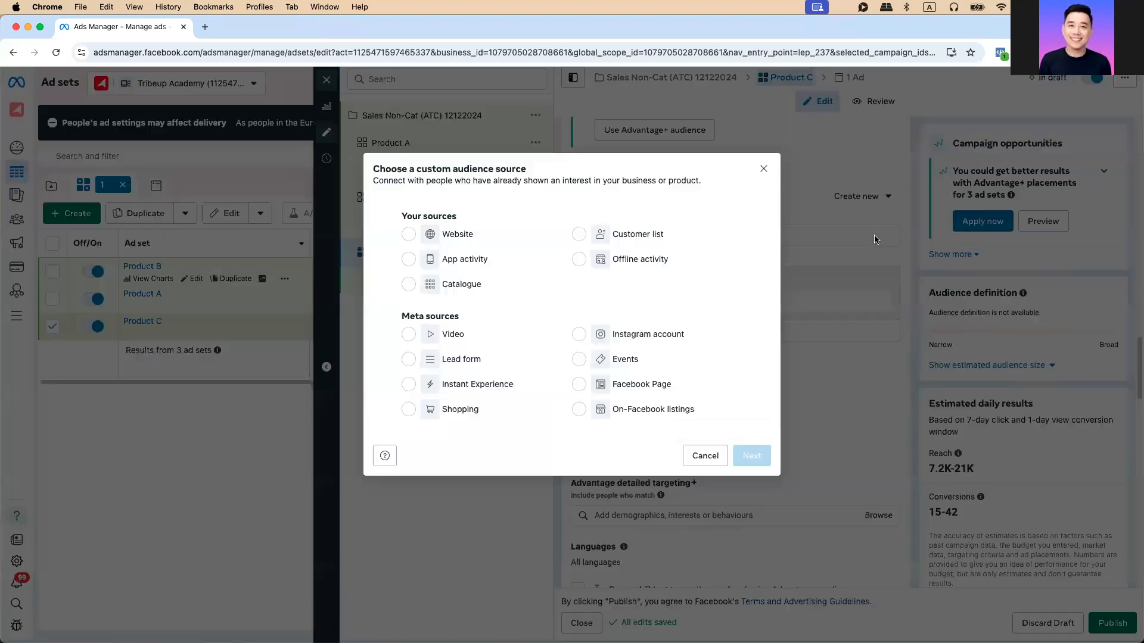
left_click(641, 342)
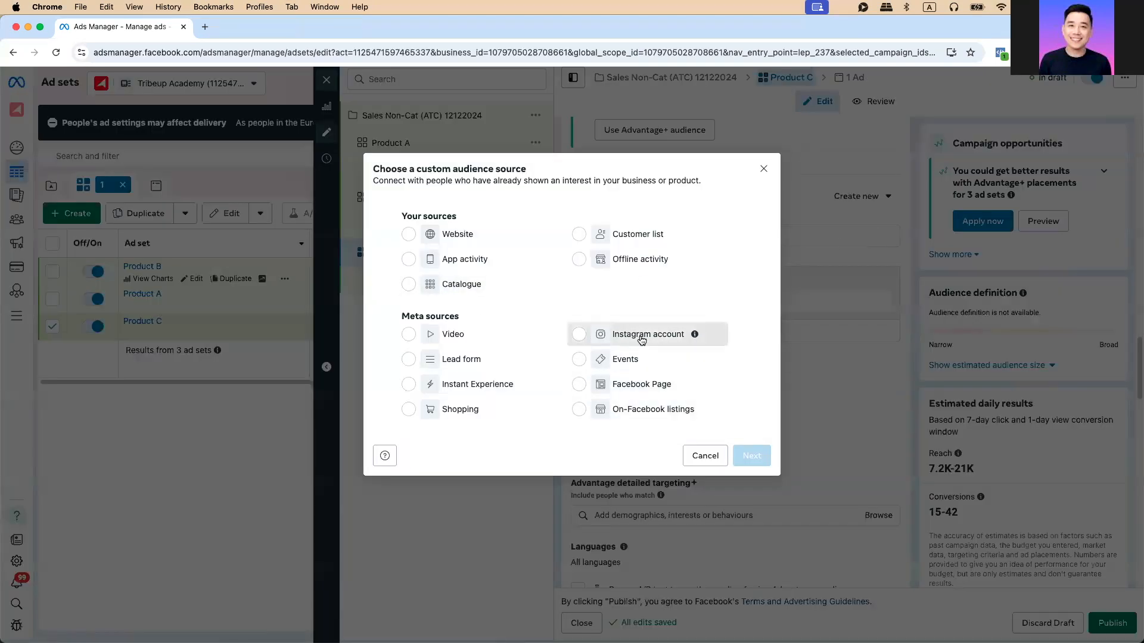
left_click(753, 456)
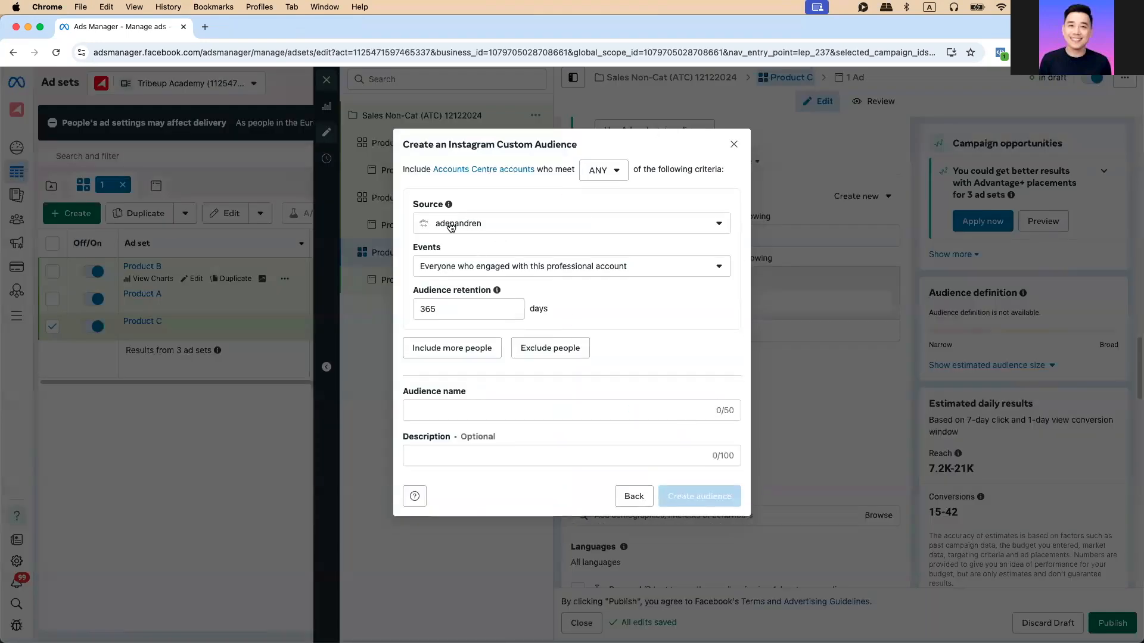
Fill in the Instagram custom audience with the presenter's account, 30 days retention and the name IG Engaged 30days, and return to source selection
left_click(473, 223)
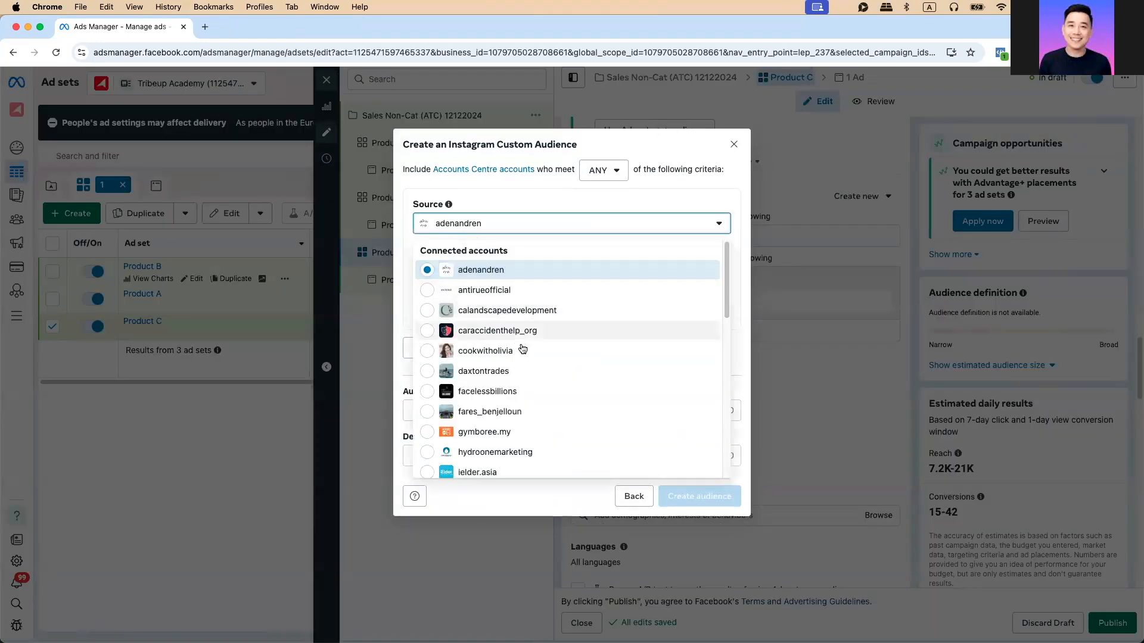
scroll(524, 351, "down", 10)
scroll(530, 358, "up", 10)
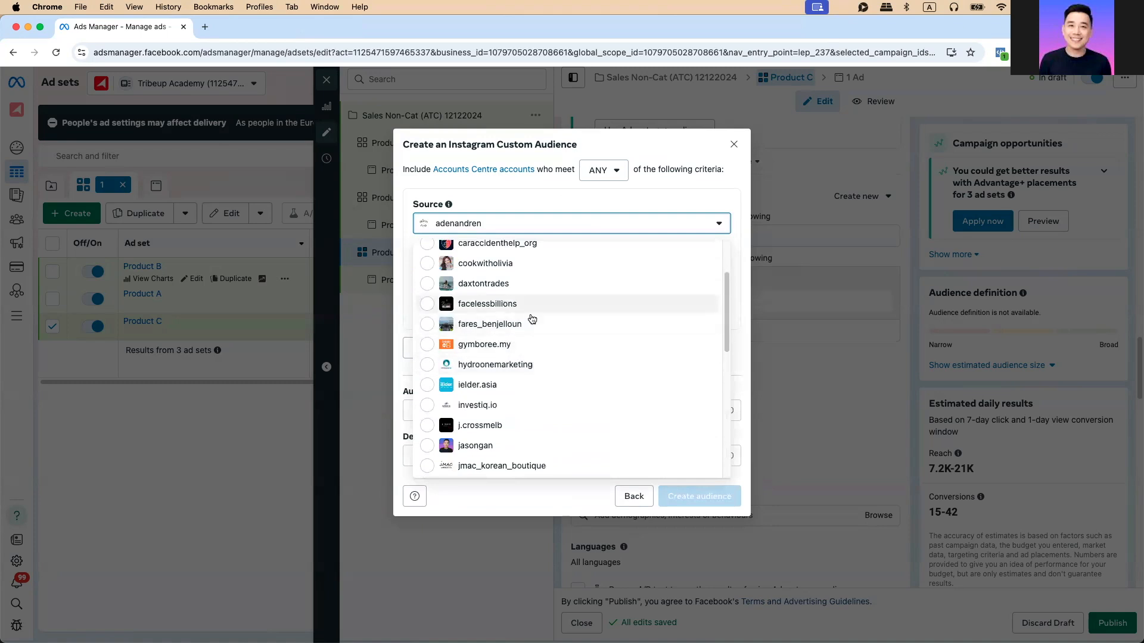
scroll(534, 332, "down", 5)
left_click(474, 309)
left_click_drag(446, 308, 358, 307)
type("30")
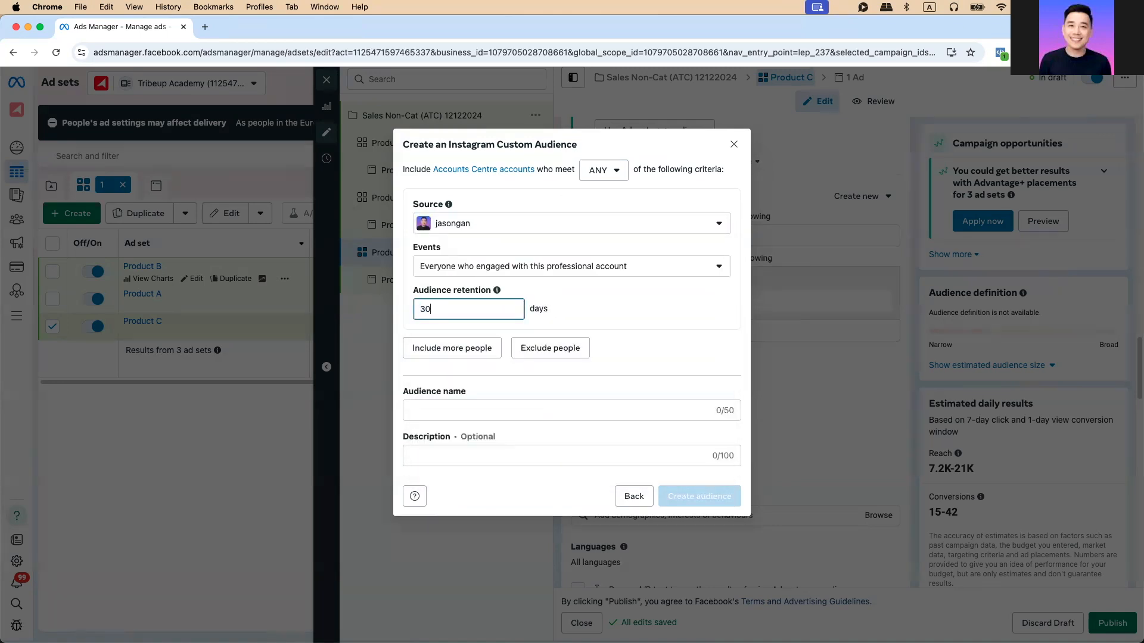
left_click(440, 410)
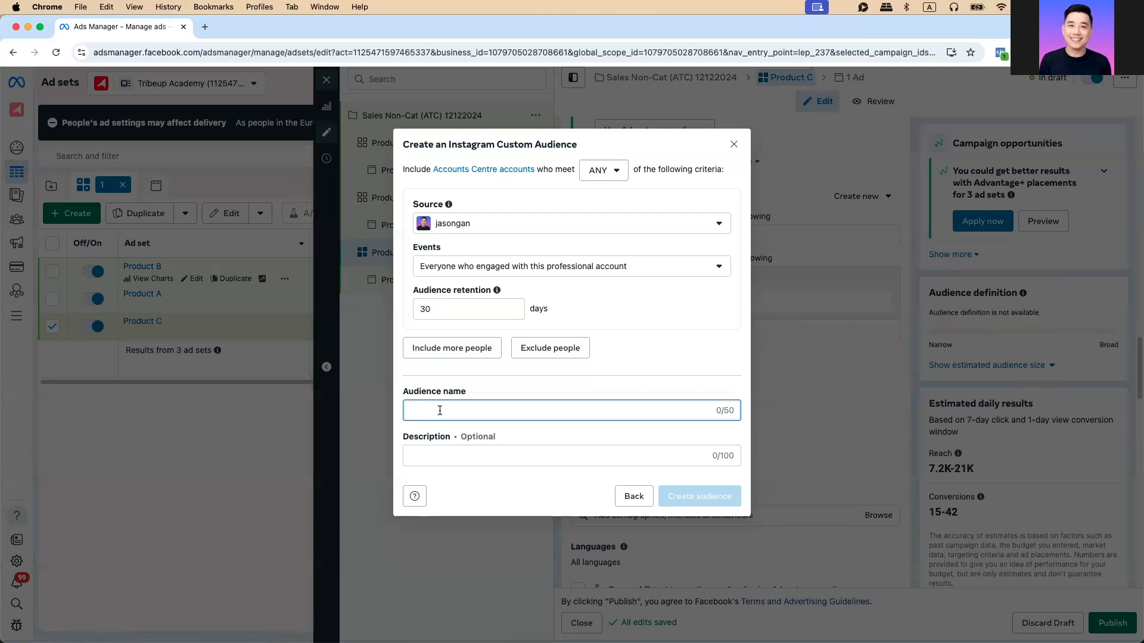
type("IG Engaged 30days")
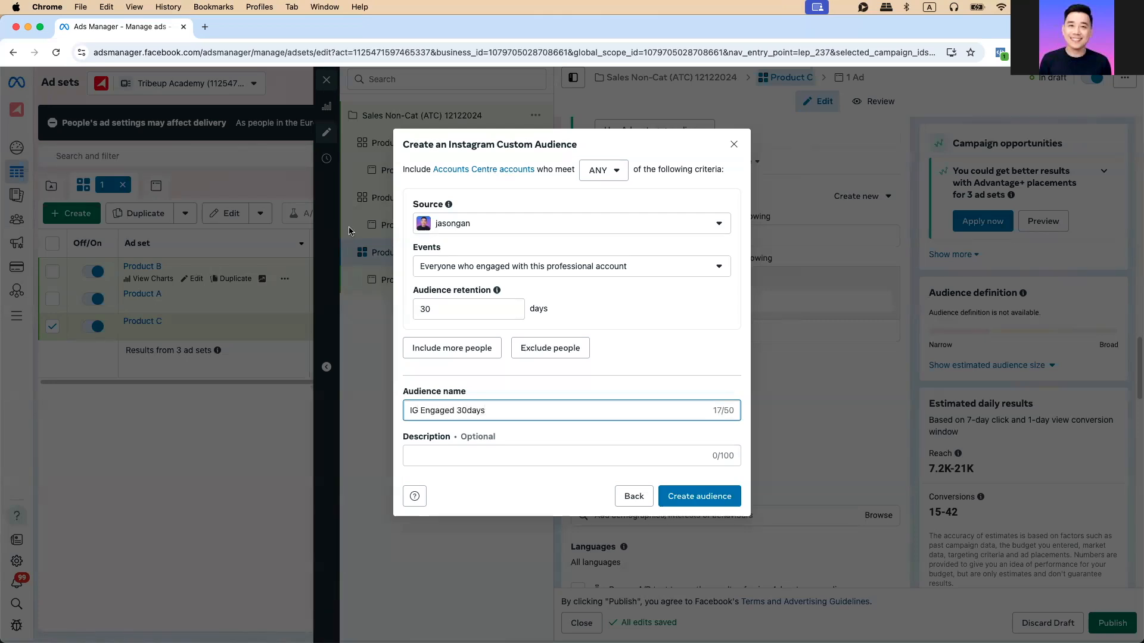
left_click(632, 496)
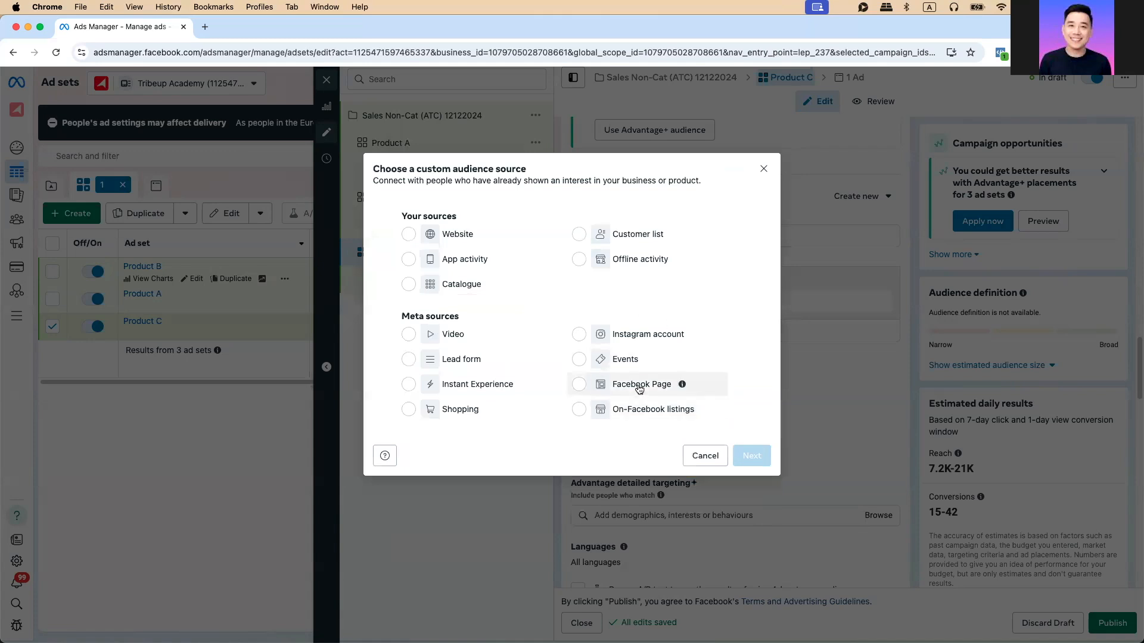
Choose Facebook Page as the custom audience source, select the presenter's own Page and set the audience retention to 30 days
left_click(639, 387)
left_click(752, 457)
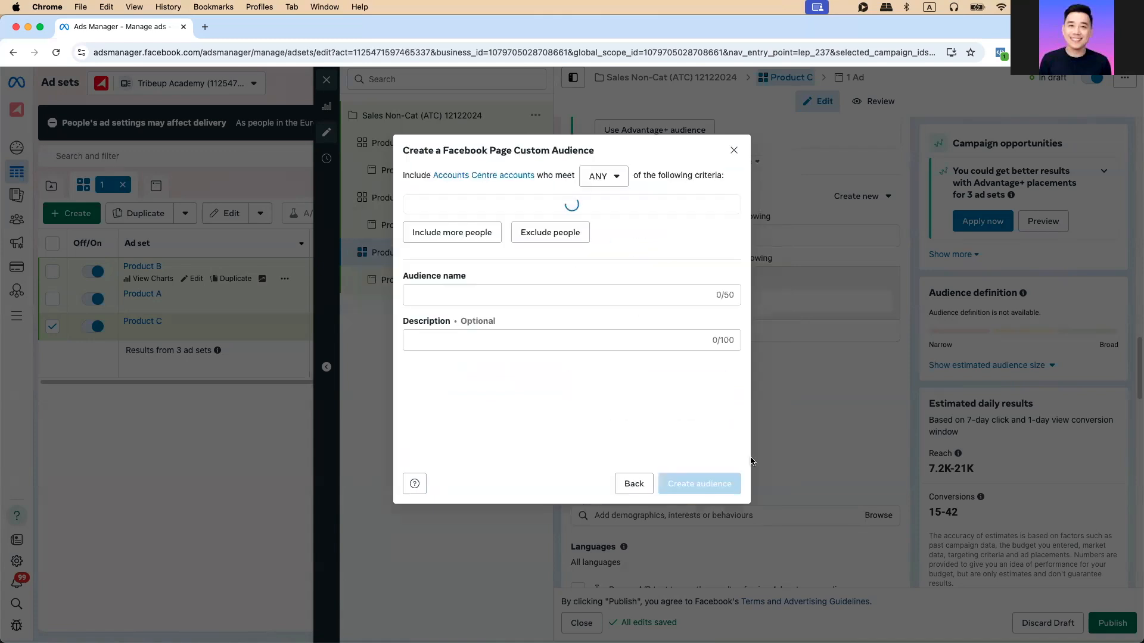
left_click(476, 224)
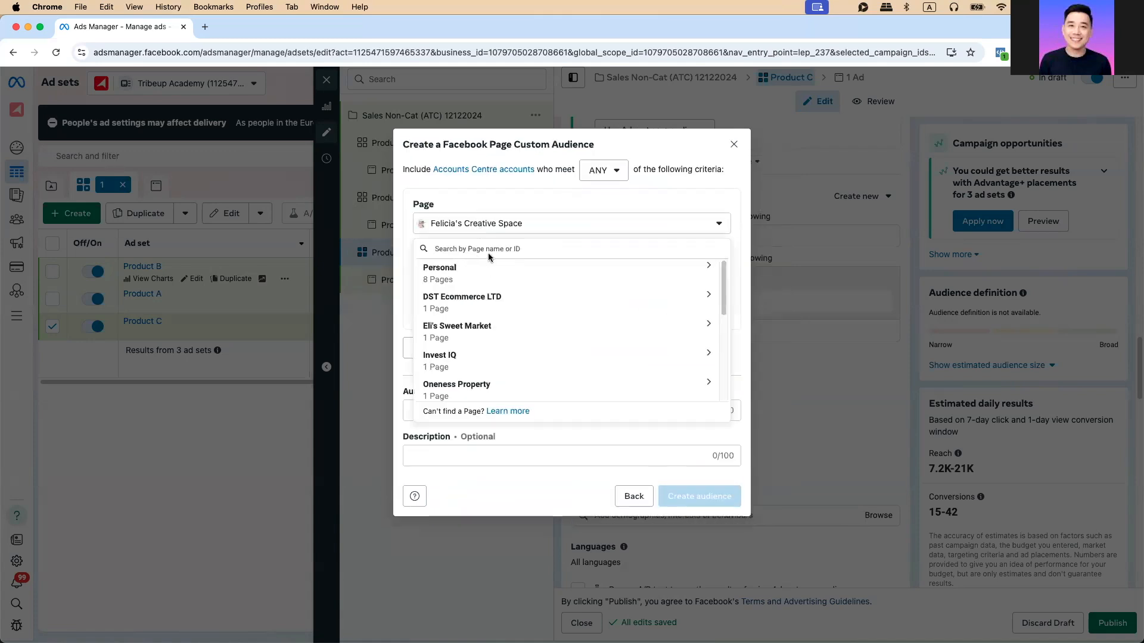
type("jason")
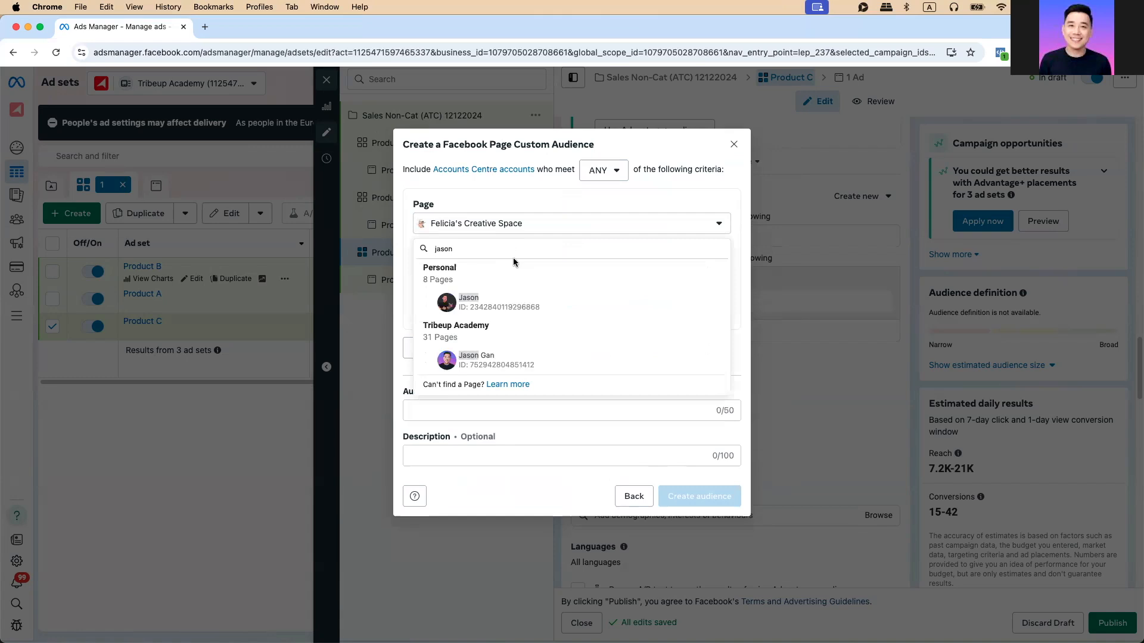
left_click(493, 360)
double_click(464, 310)
type("30")
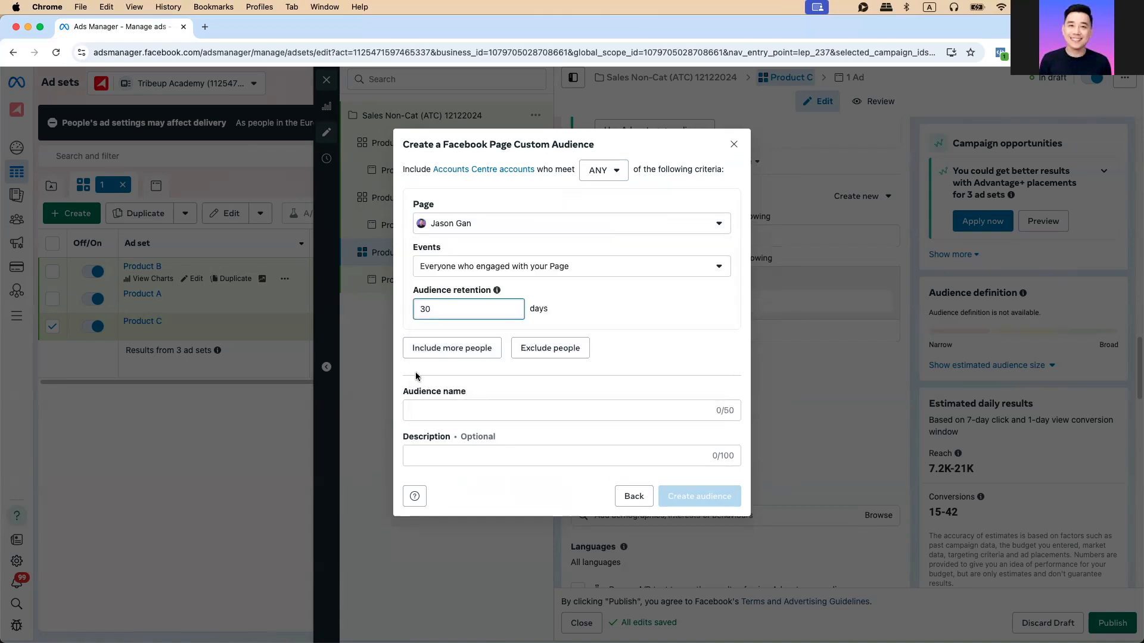
Name the Facebook Page custom audience FB Engaged 30days
left_click(438, 411)
type("F")
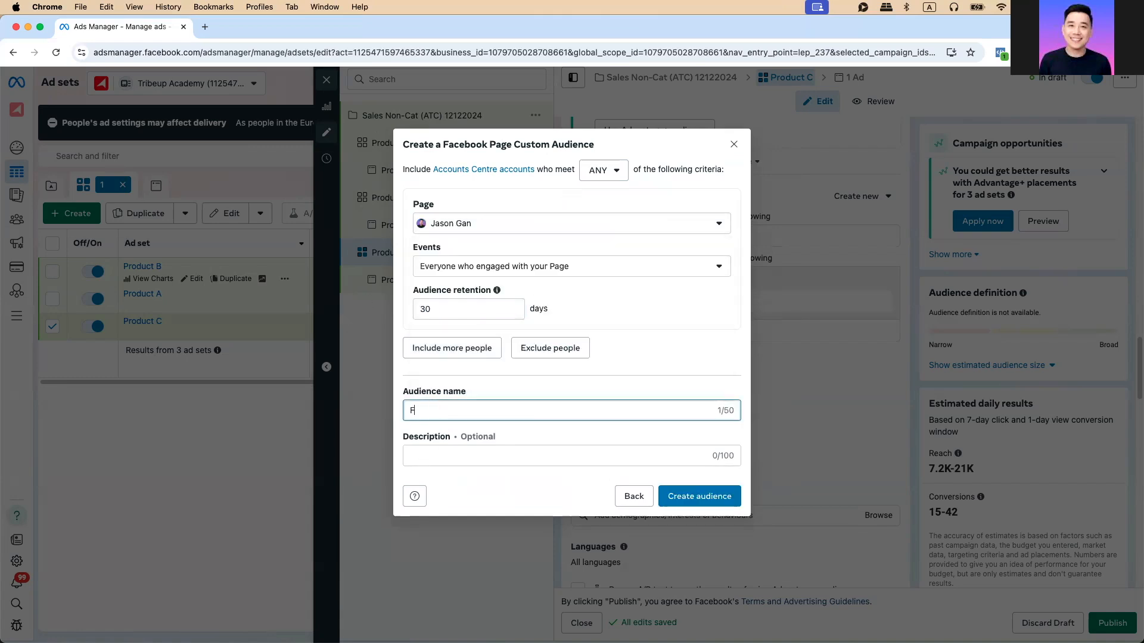
type("B Engaged 30dats")
key("BackSpace")
key("BackSpace")
type("ys")
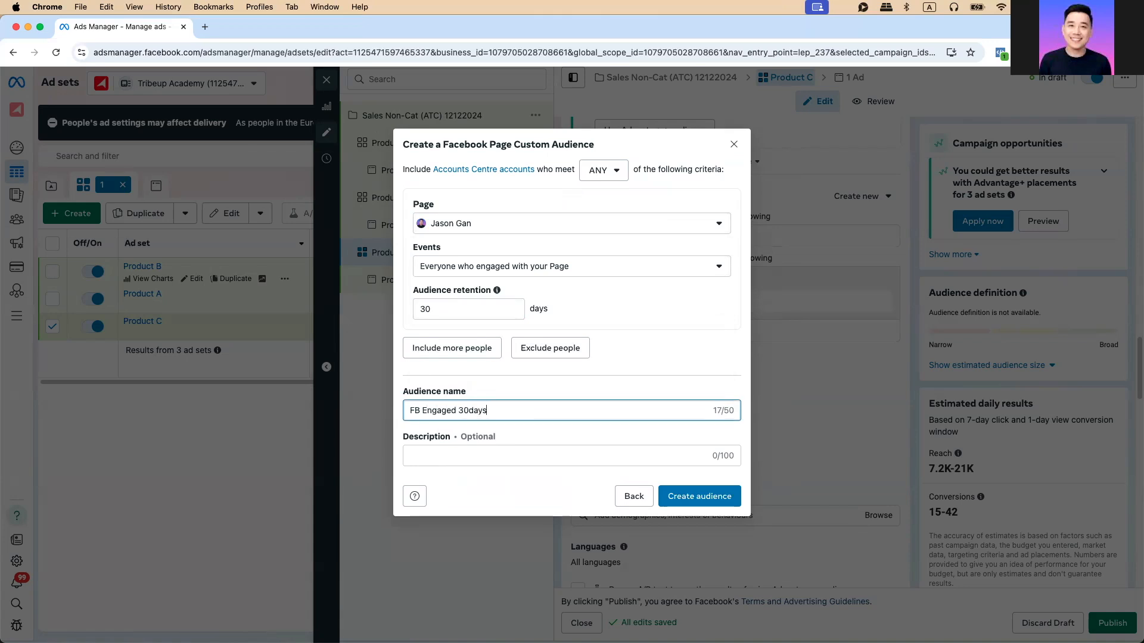
Examine the engagement event options for the Facebook Page audience, keeping Everyone who engaged with your Page
left_click(504, 274)
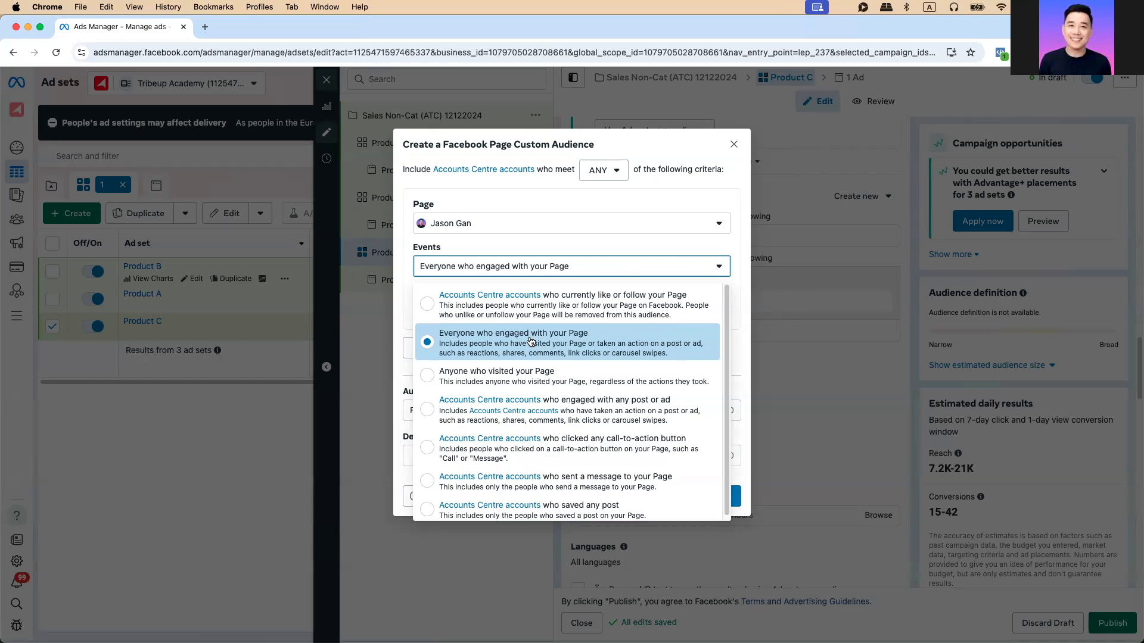
left_click(464, 355)
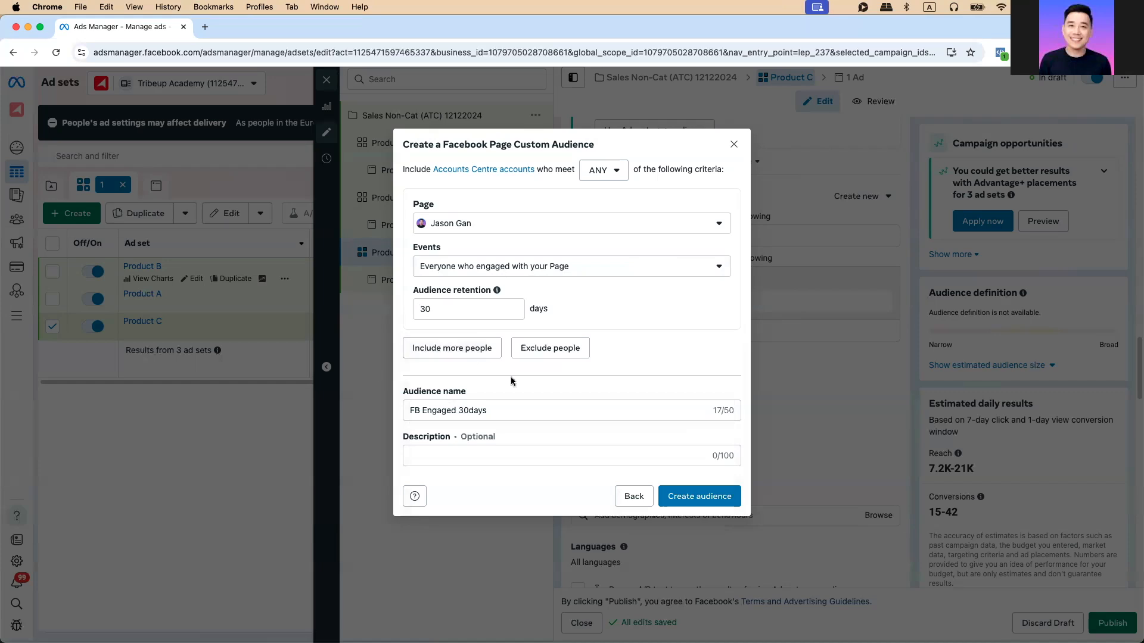
left_click(538, 274)
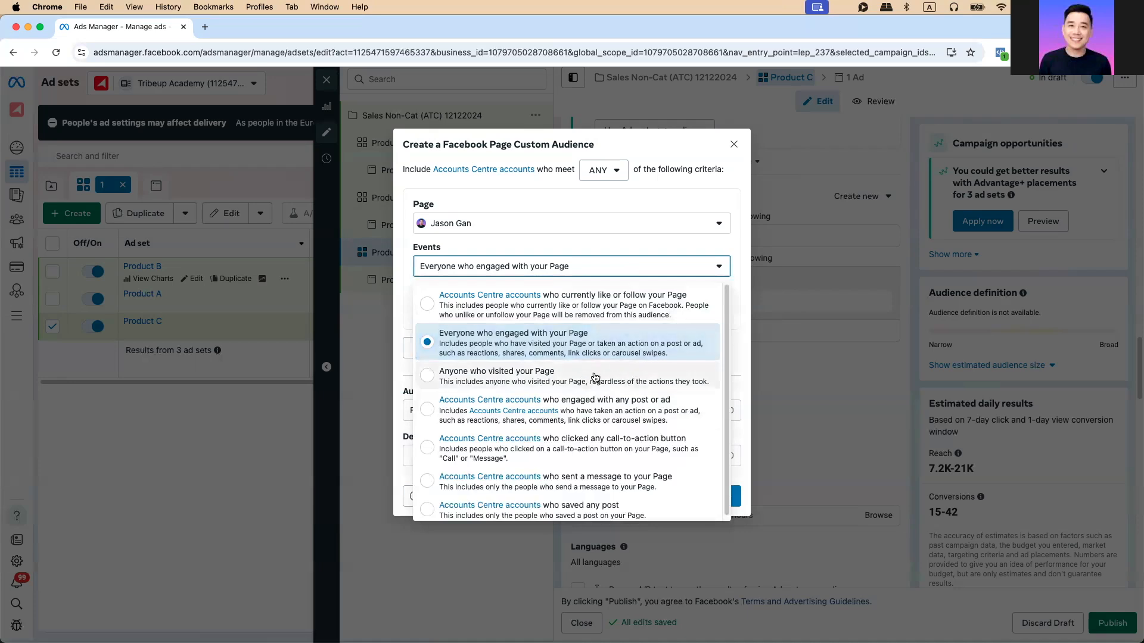
scroll(632, 385, "down", 1)
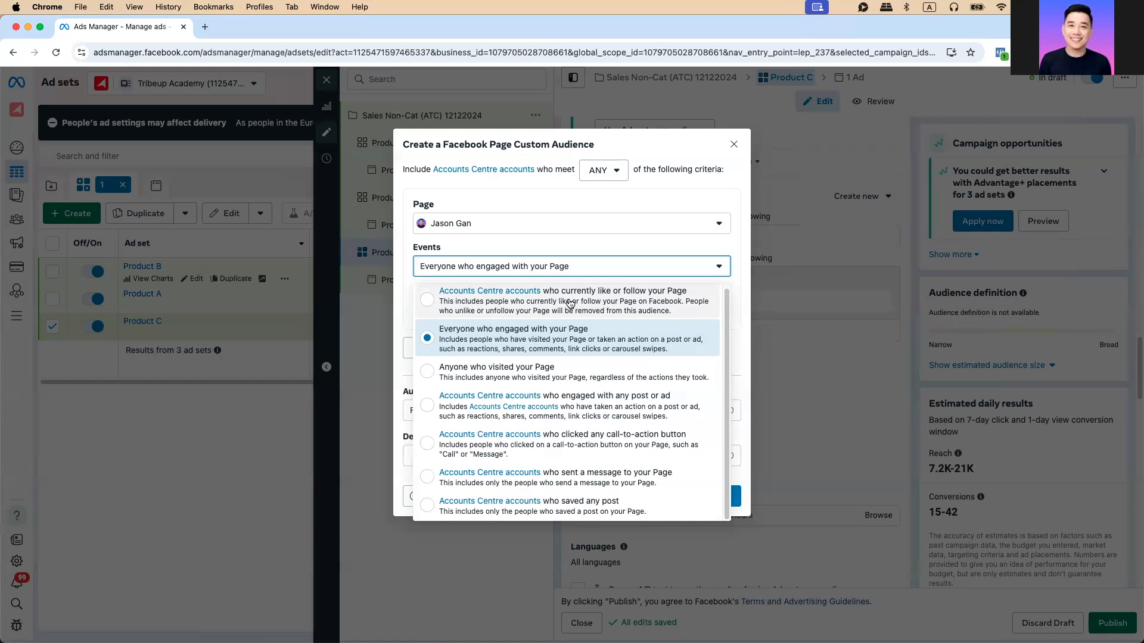
left_click(644, 188)
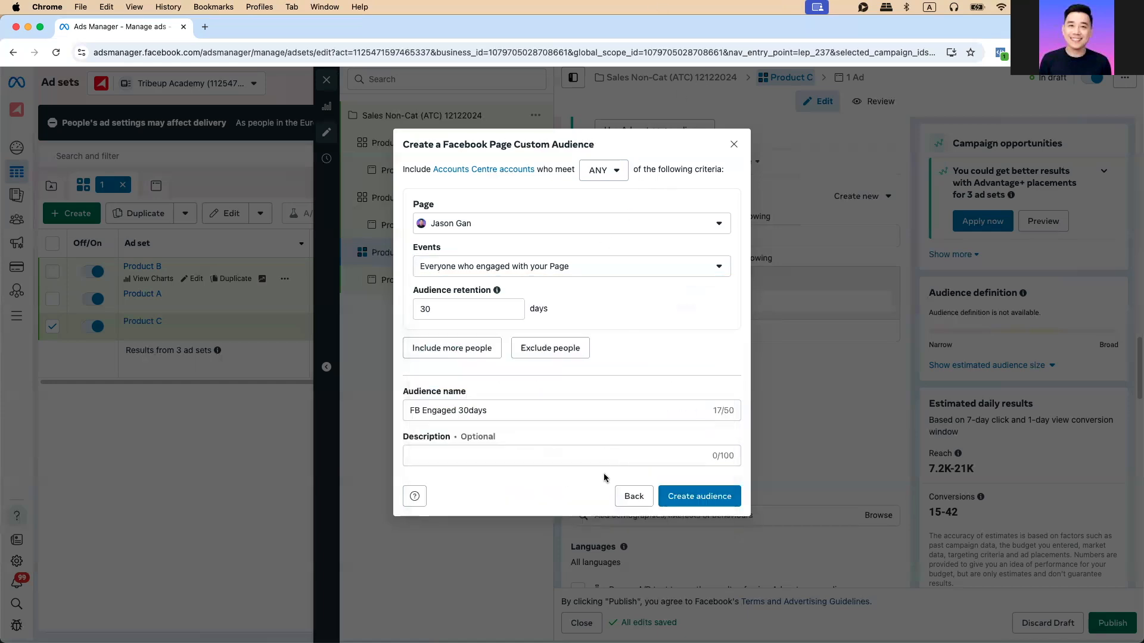
Create the Facebook Page custom audience and close the audience creation dialogs
left_click(682, 508)
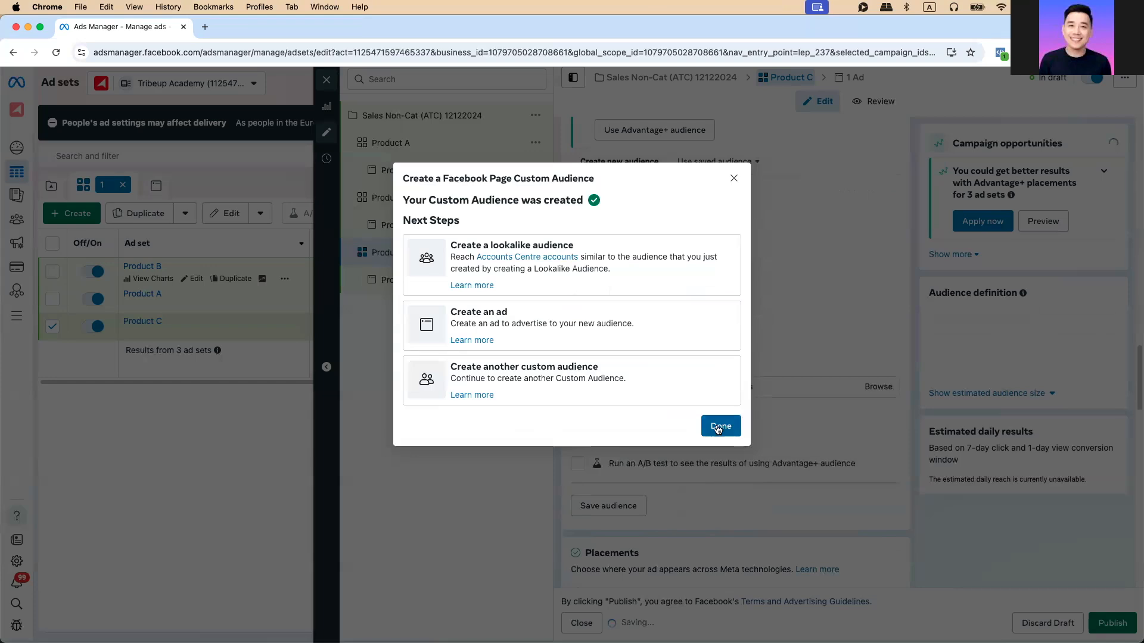
left_click(718, 428)
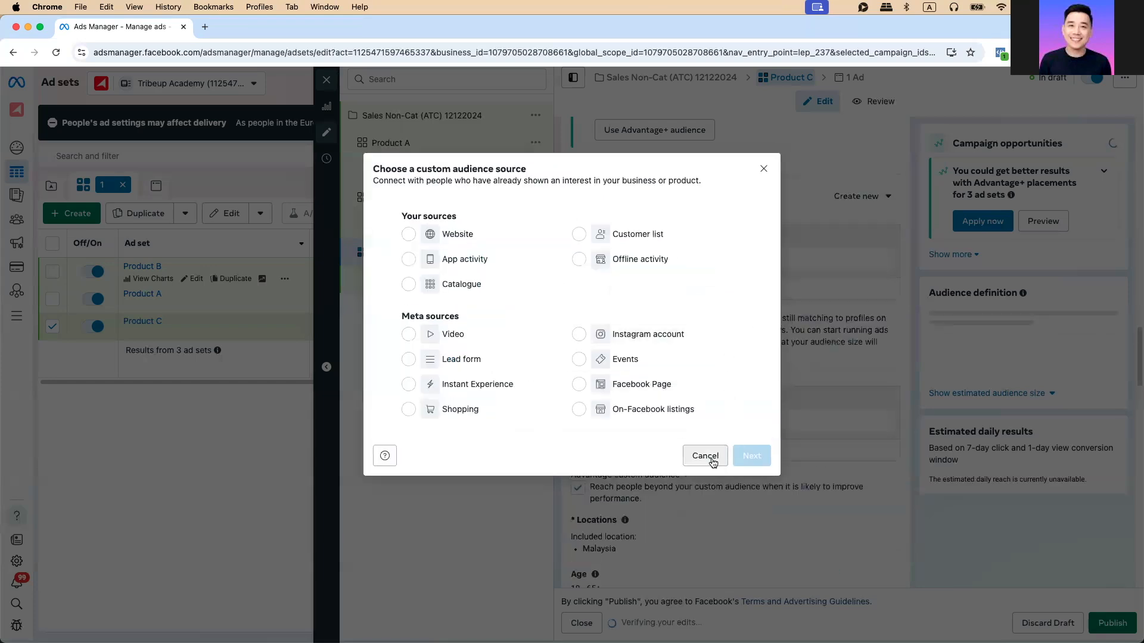
left_click(710, 455)
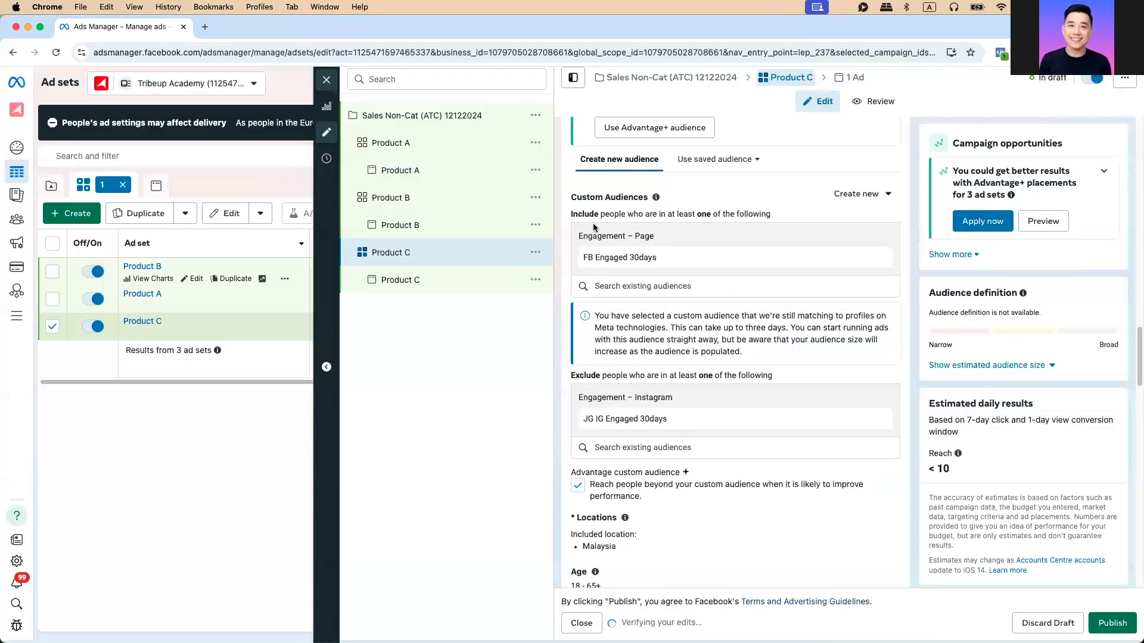
Remove FB Engaged 30days from Product C's included audiences and add it to the excluded ones, searching for "30"
left_click_drag(569, 212, 612, 215)
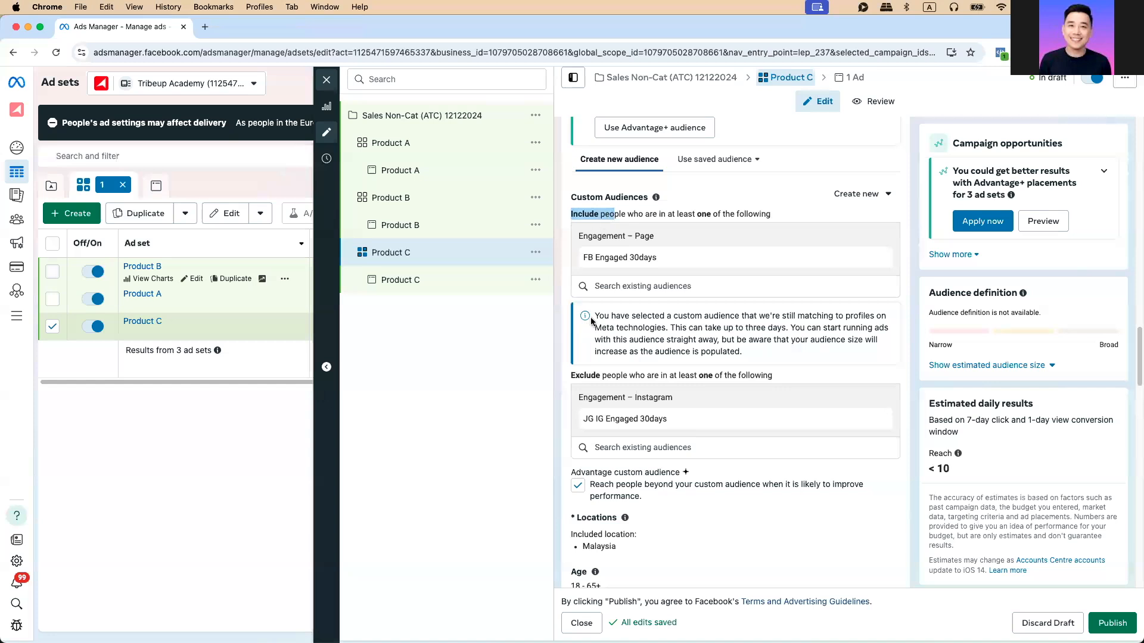
left_click_drag(572, 375, 617, 375)
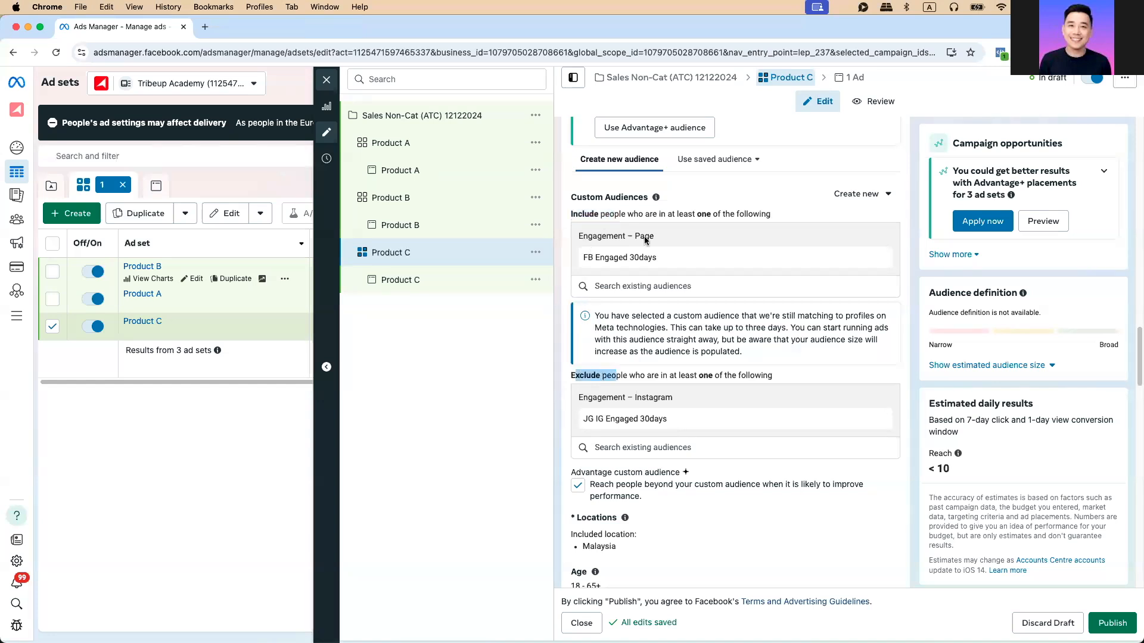
left_click(878, 260)
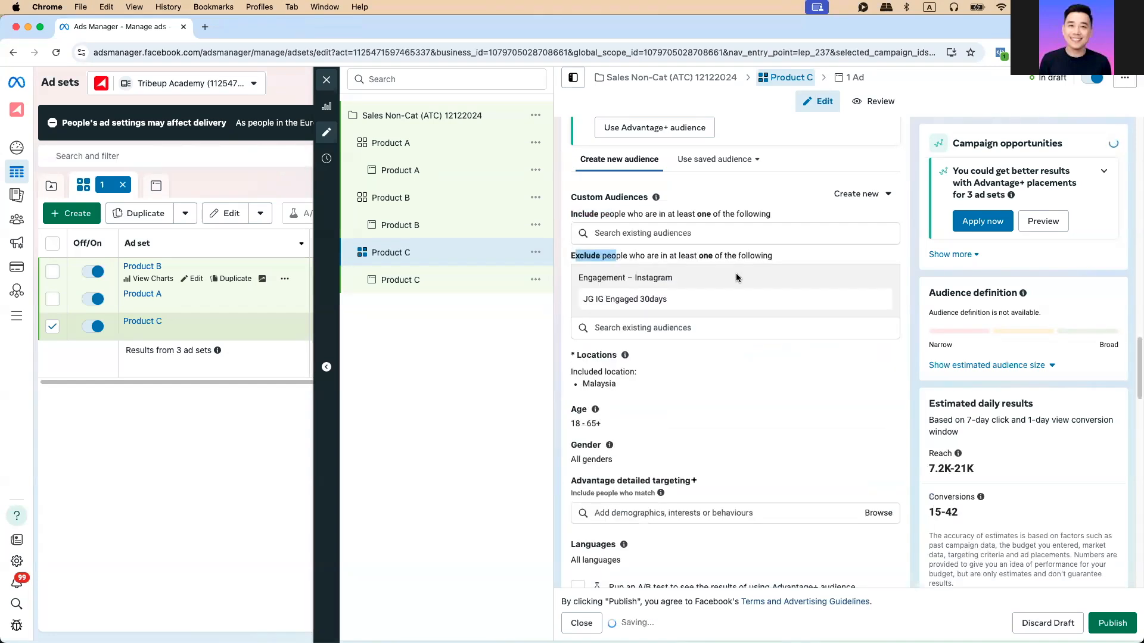
left_click(607, 329)
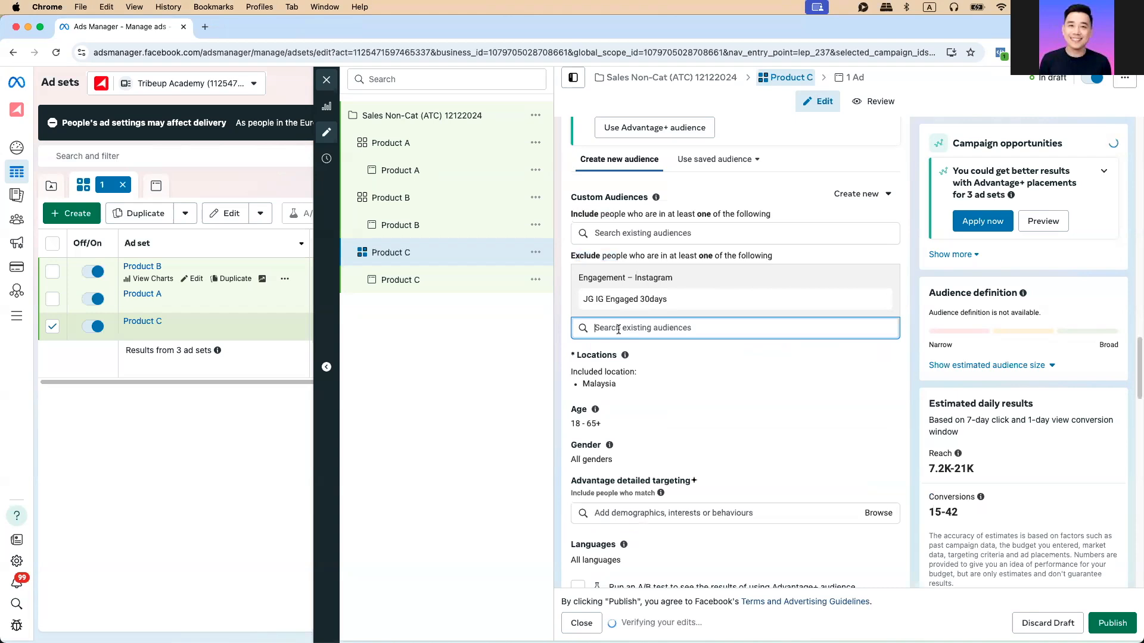
type("30")
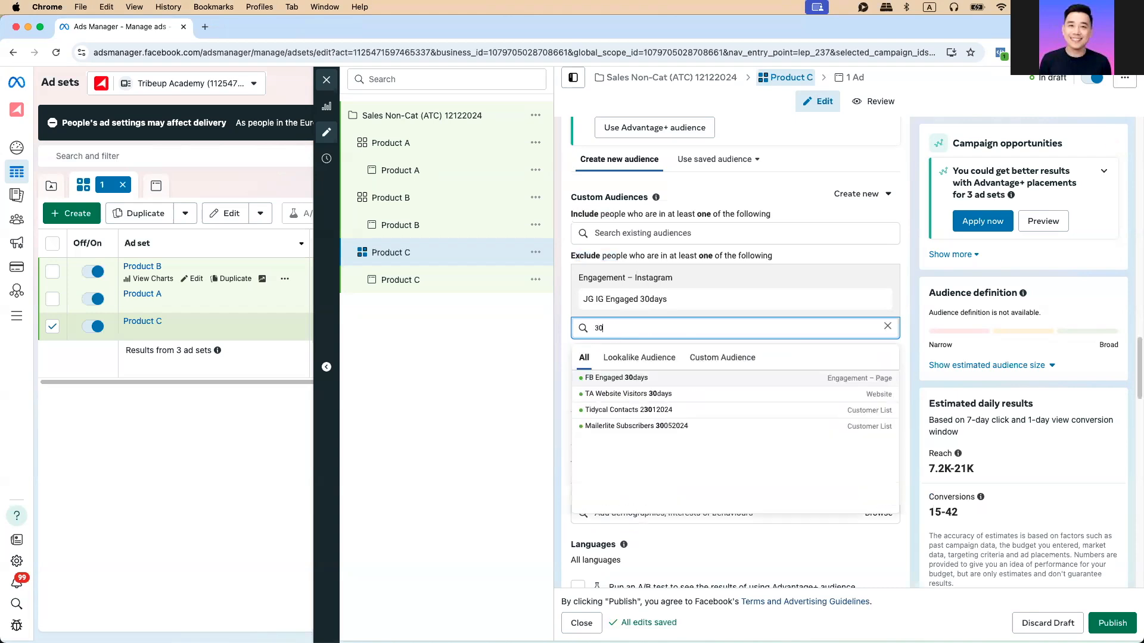
left_click(649, 377)
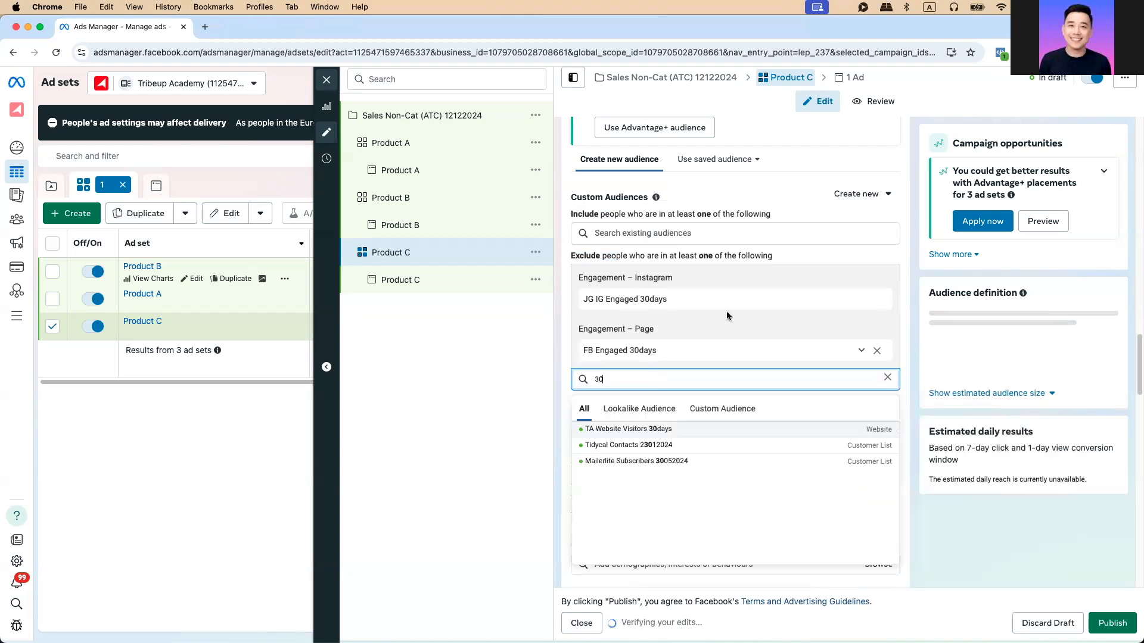
left_click(904, 323)
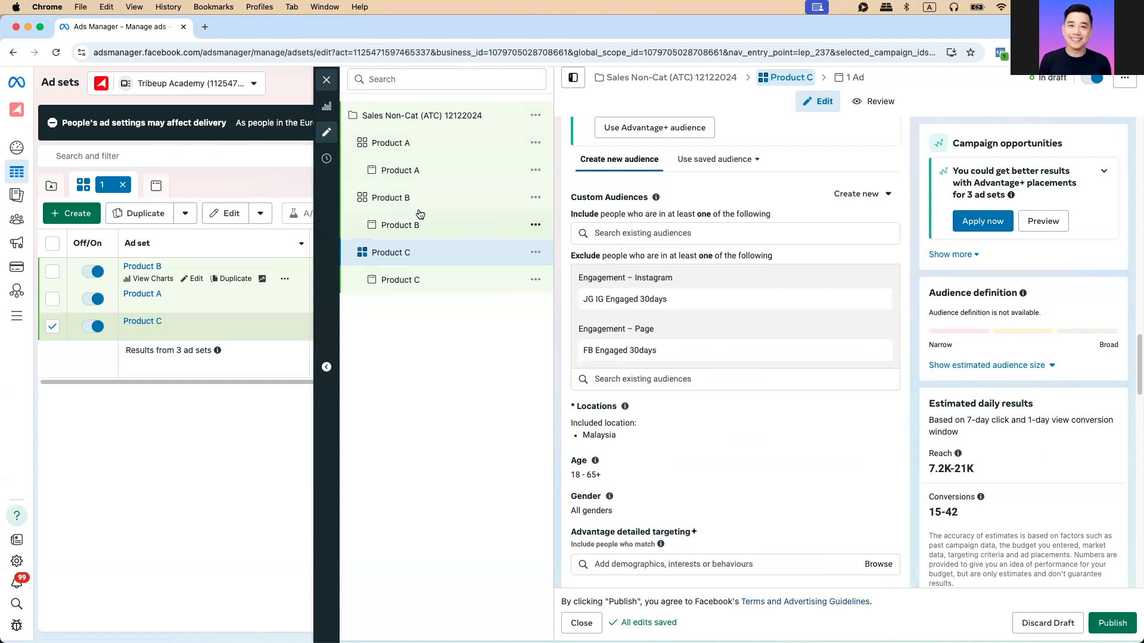
Create a new campaign with the Sales objective, using the Manual sales campaign setup
left_click(326, 82)
left_click(170, 194)
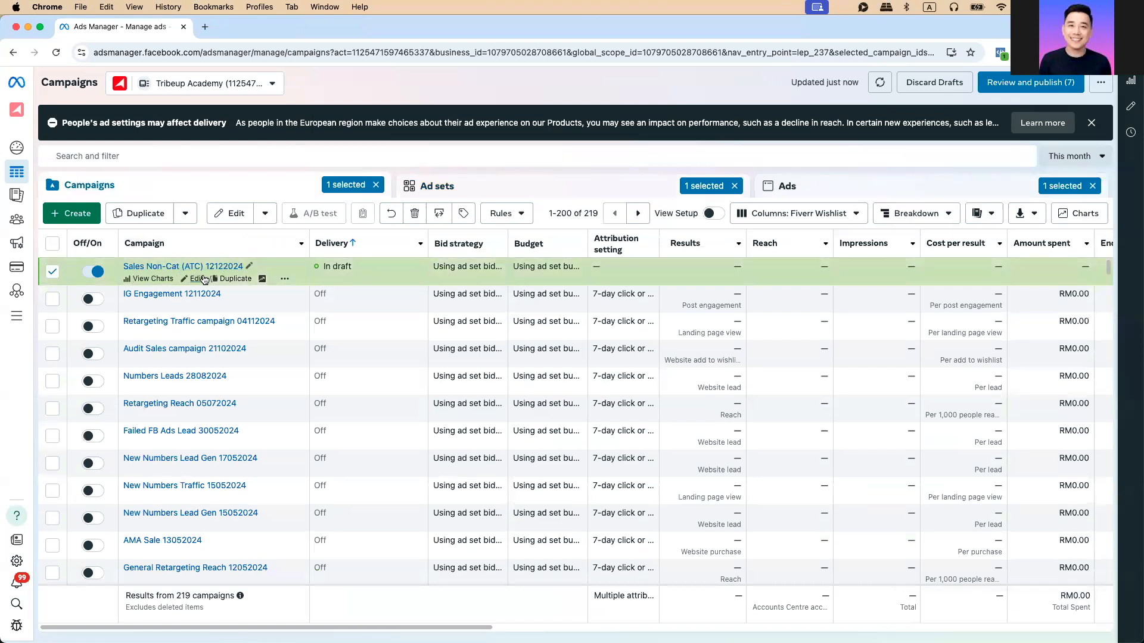
left_click(72, 213)
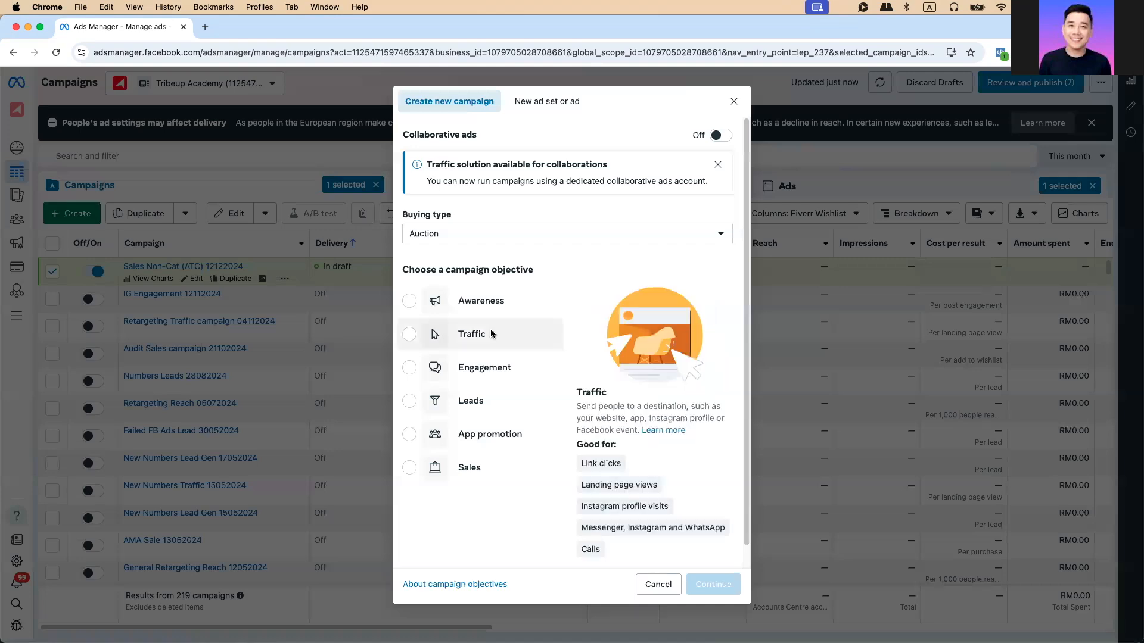
key("ctrl+Up")
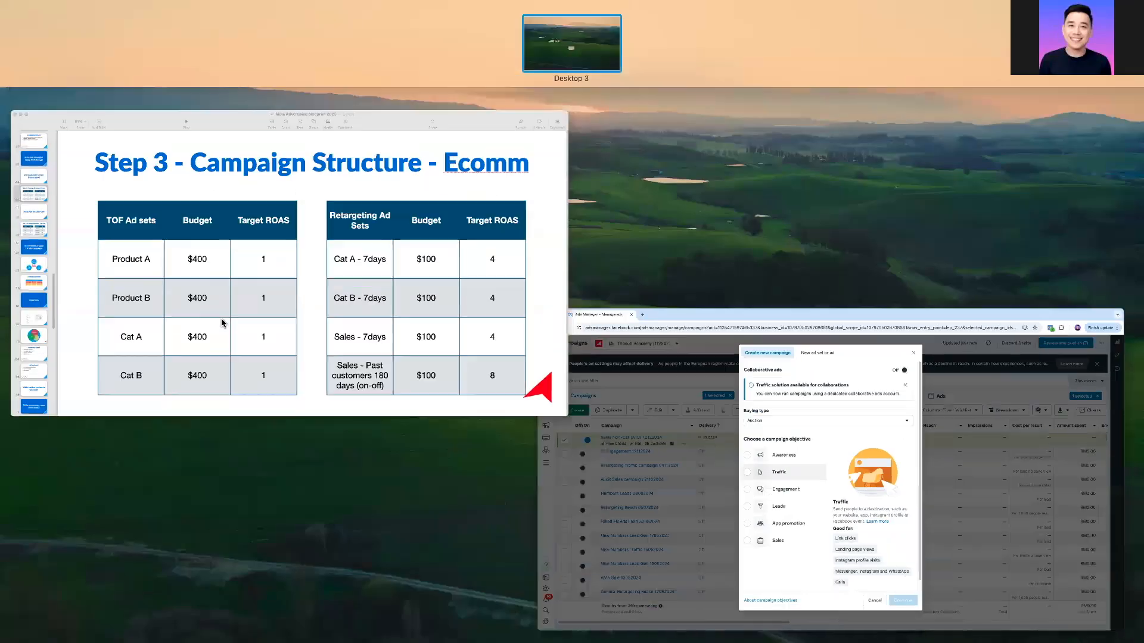
left_click(221, 322)
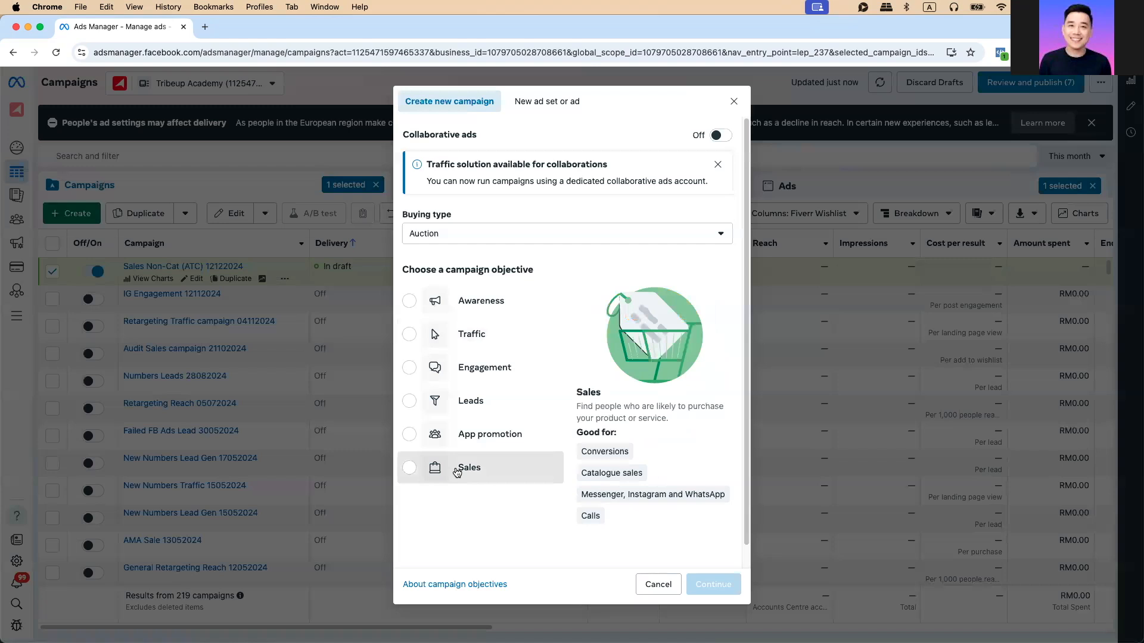
left_click(454, 468)
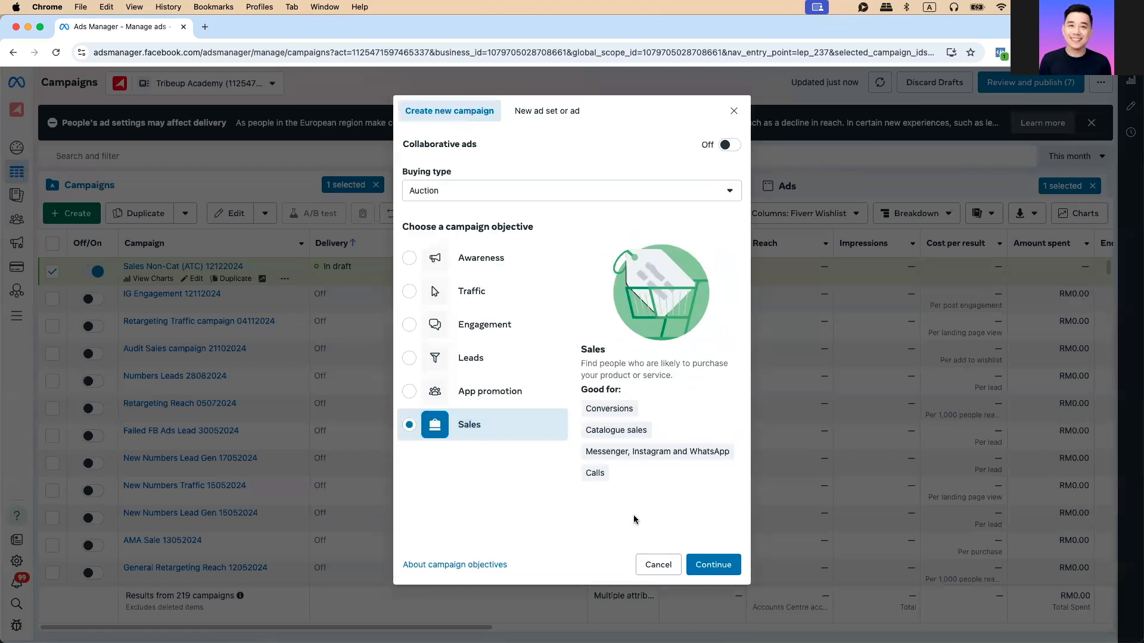
left_click(703, 564)
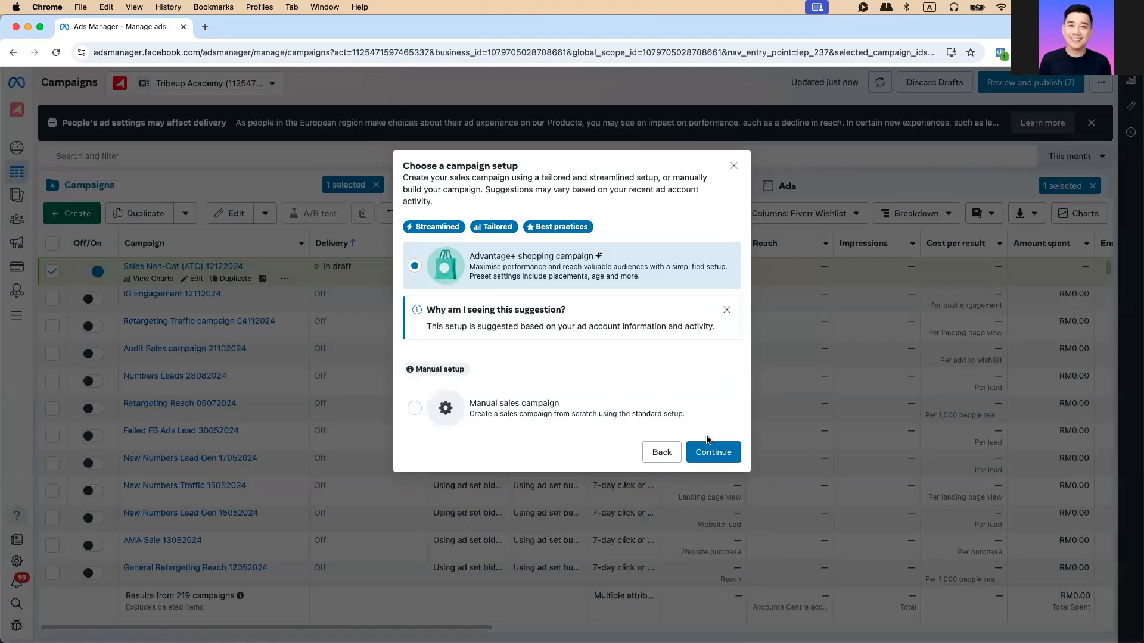
left_click(489, 420)
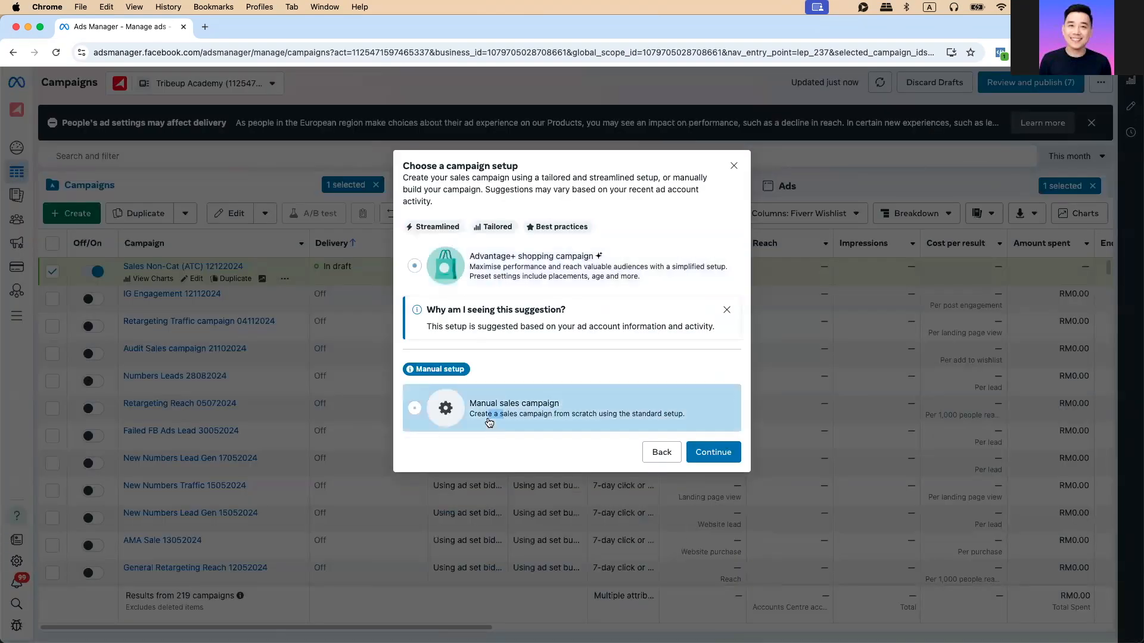
left_click(709, 451)
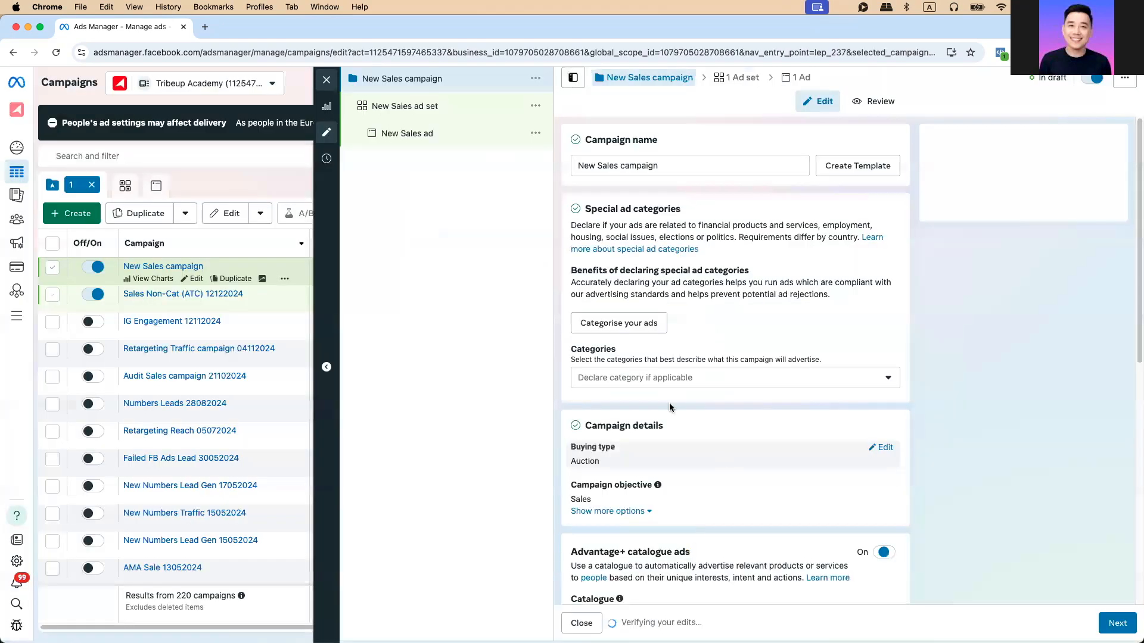
Name the new campaign Sales Cat (Purchase) 12122024
left_click_drag(685, 169, 528, 163)
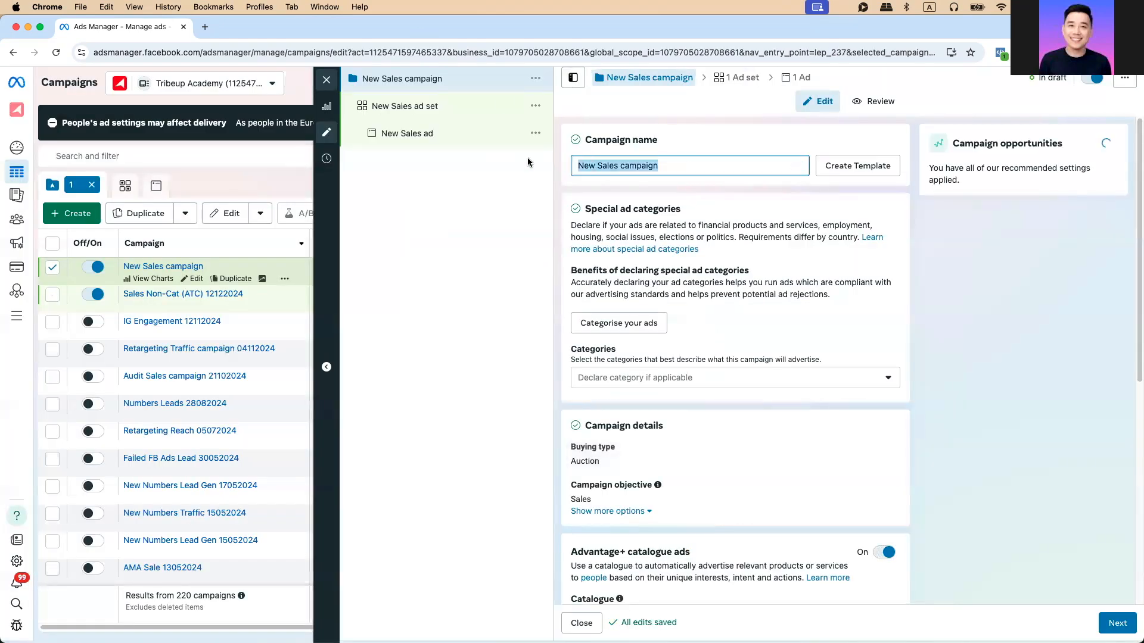
type("Sales Cat (Purchase) 1212")
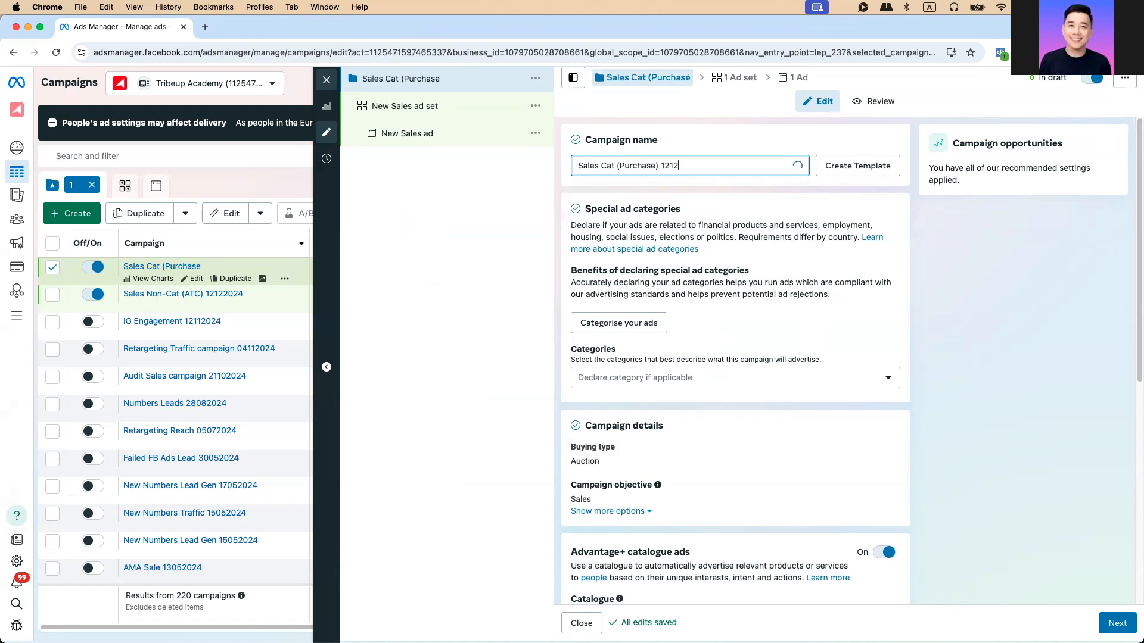
type("2024")
Rename the Sales Cat (Purchase) campaign's ad set as Cat A, after checking the campaign's Advantage+ catalogue ads settings
left_click(405, 106)
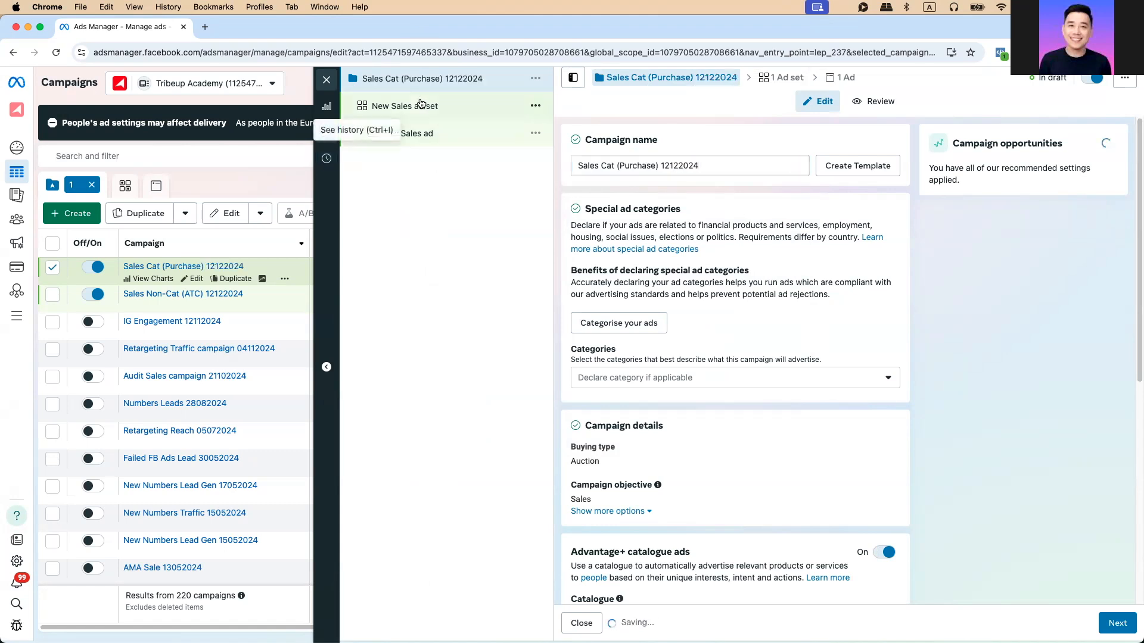
scroll(660, 298, "down", 5)
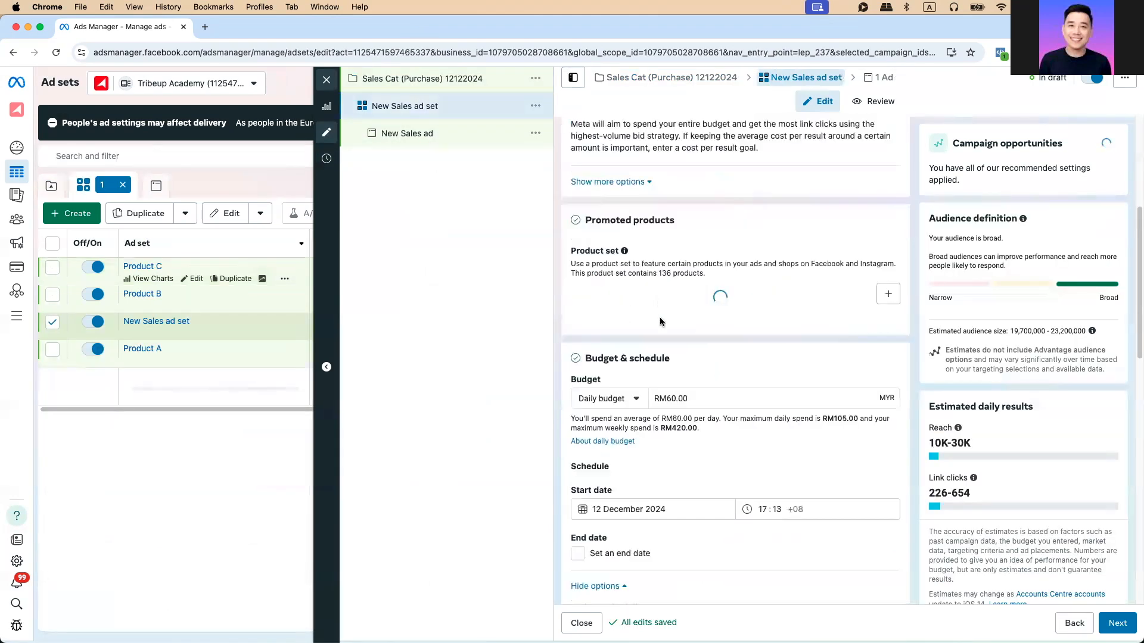
left_click(421, 79)
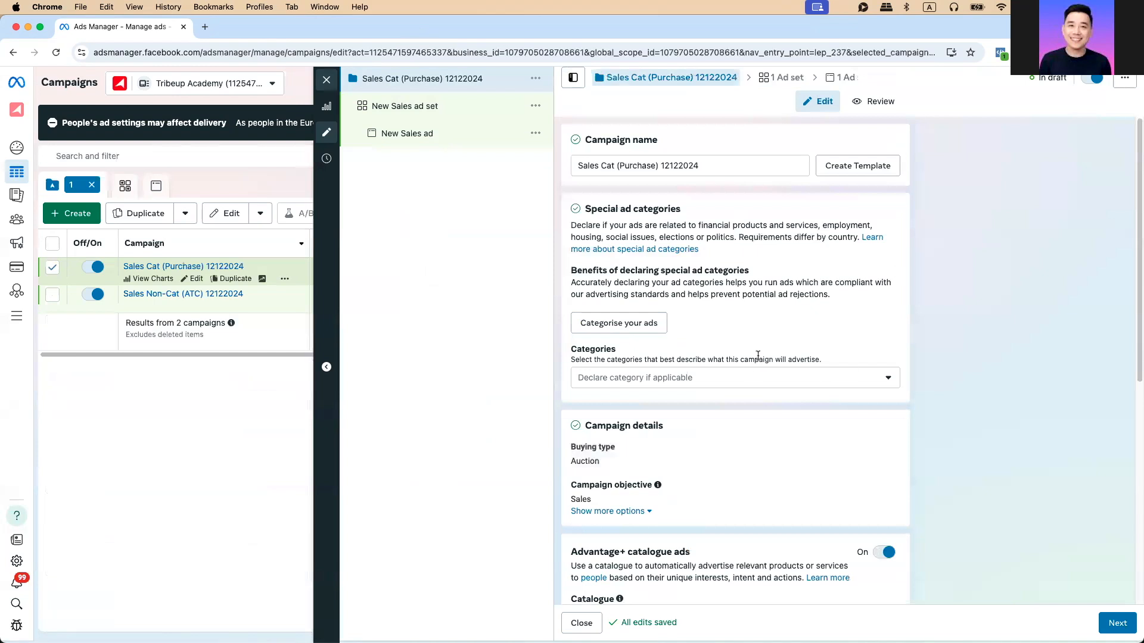
scroll(758, 355, "down", 4)
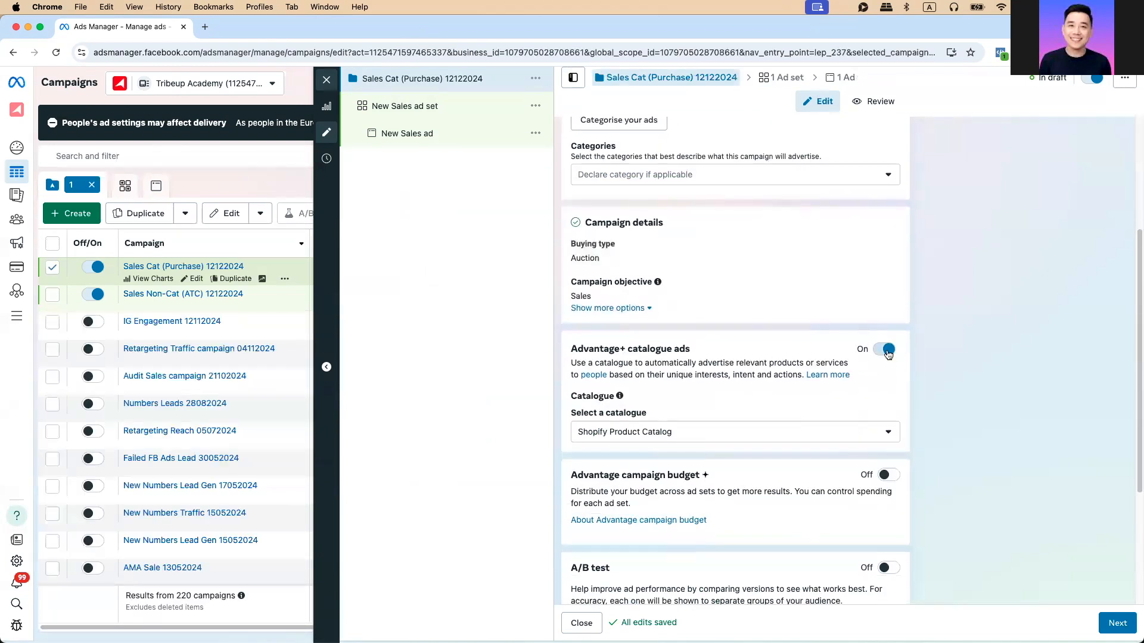
scroll(870, 346, "up", 4)
left_click(421, 113)
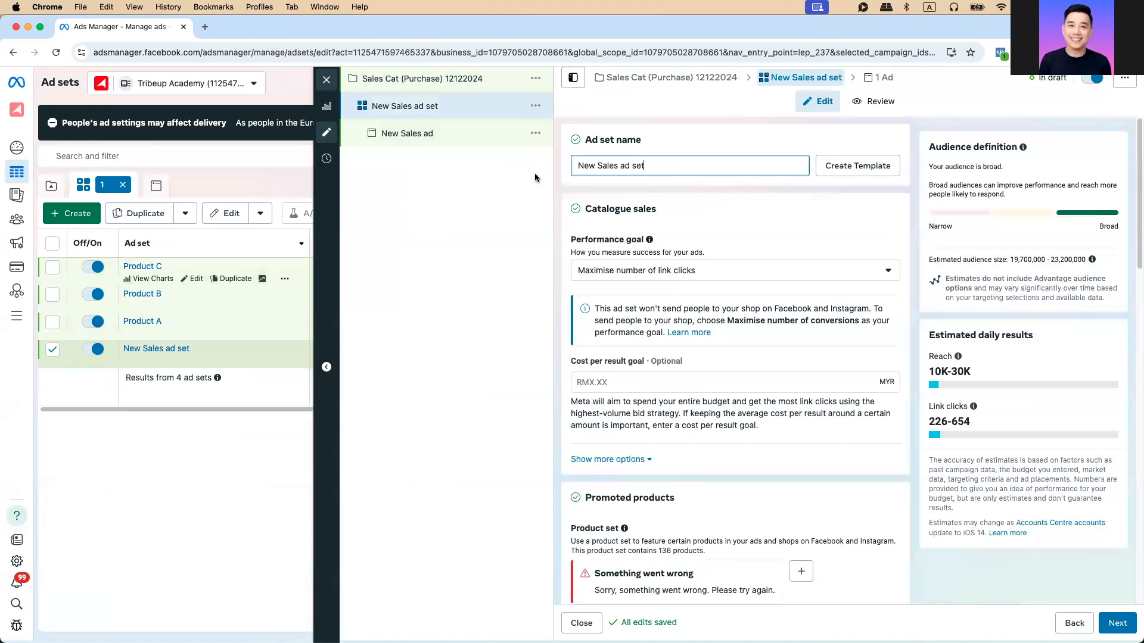
key("cmd+a")
type("Cat")
Set Cat A's performance goal to Maximise number of conversions, with Purchase as the conversion event
scroll(795, 478, "down", 1)
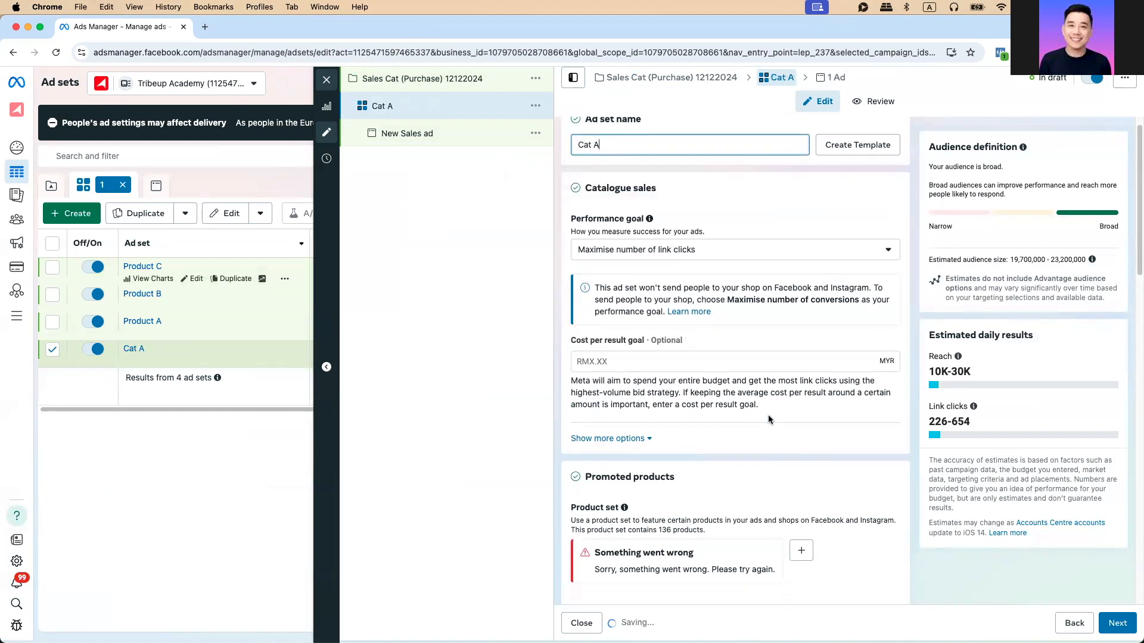
left_click(624, 258)
right_click(645, 306)
left_click(614, 302)
left_click(607, 303)
left_click(607, 303)
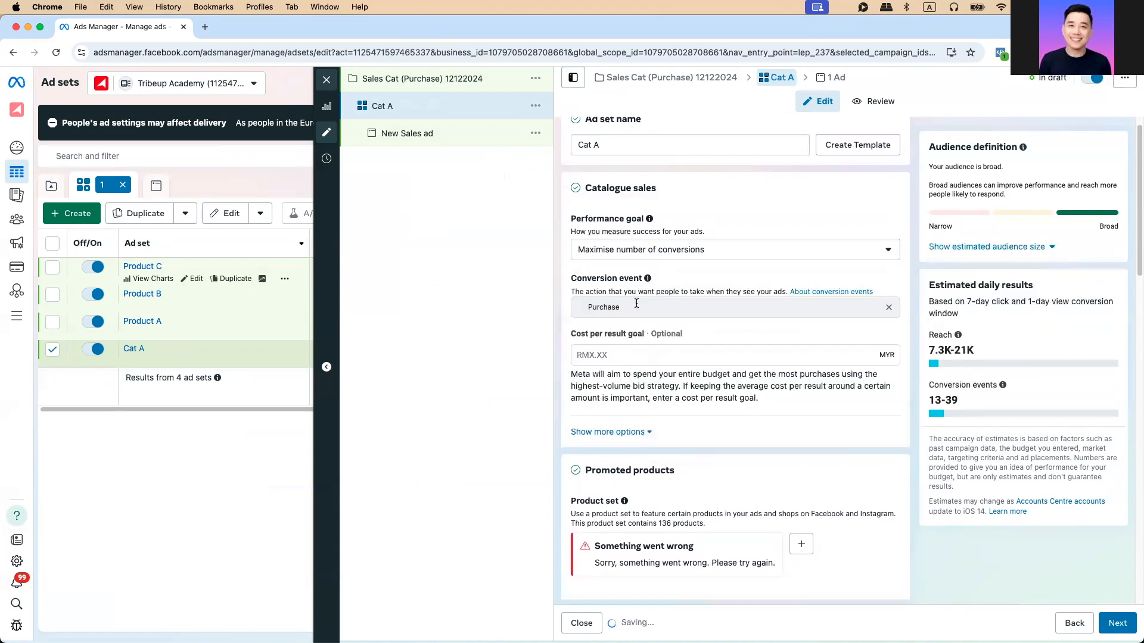
scroll(667, 323, "down", 8)
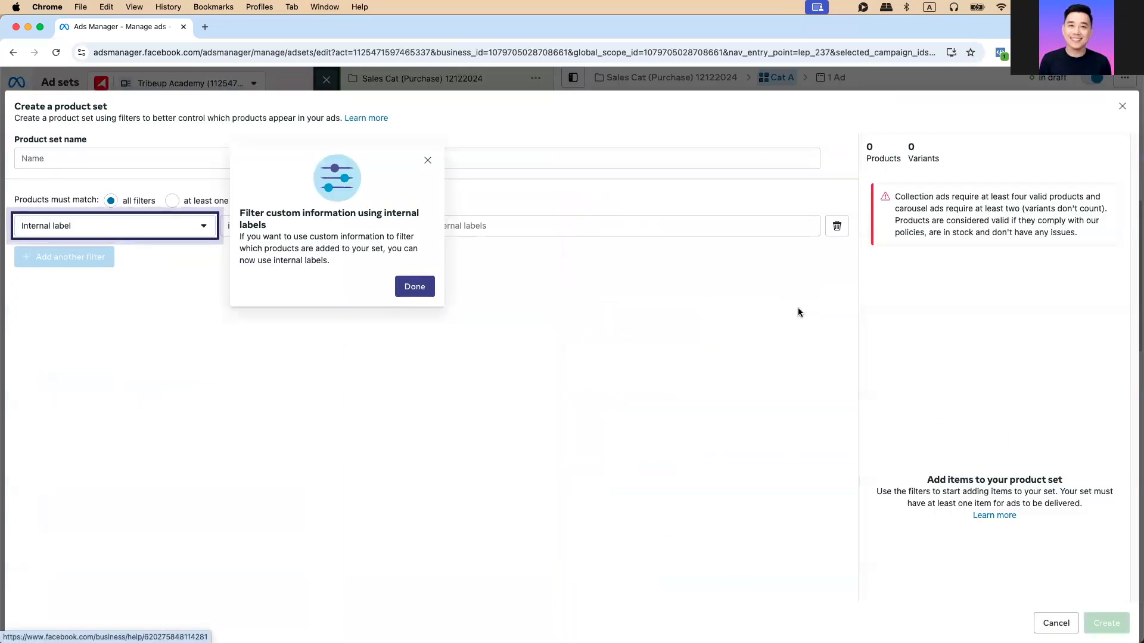
left_click(403, 290)
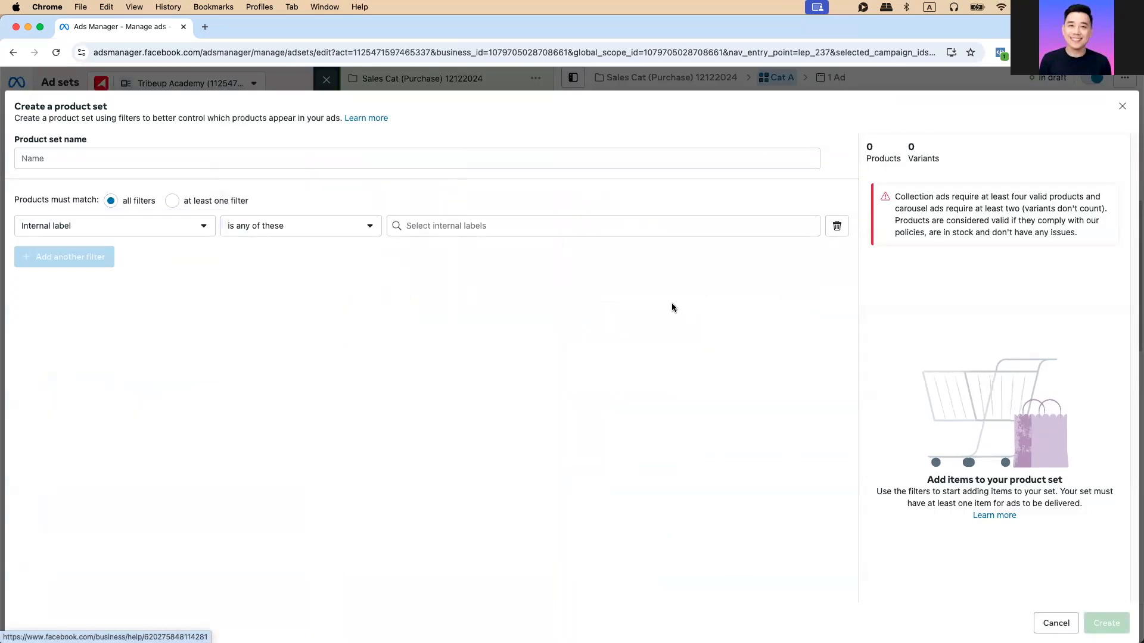
left_click(1122, 106)
Change the campaign's Advantage+ catalogue to the first one listed under Other catalogues
scroll(765, 362, "up", 2)
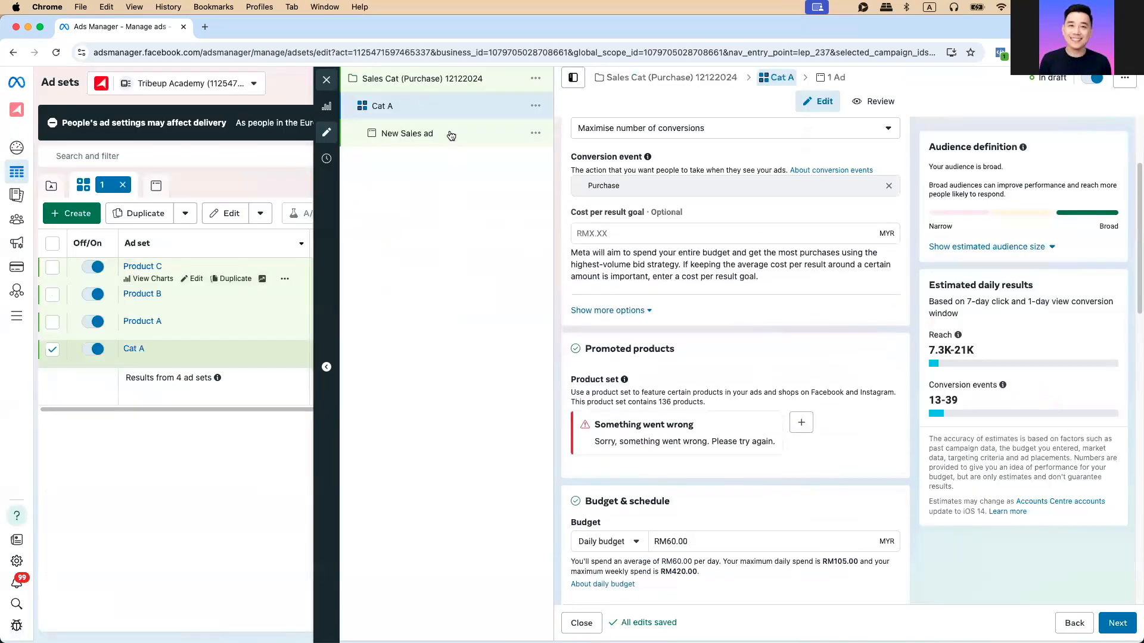
left_click(433, 79)
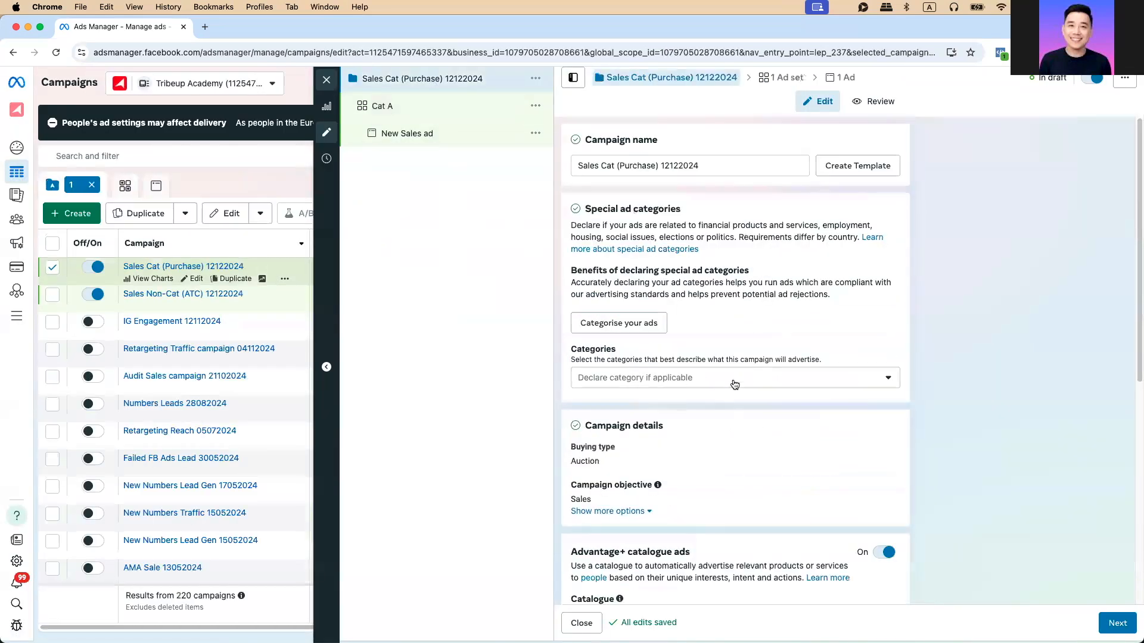
scroll(735, 385, "down", 2)
scroll(738, 351, "down", 5)
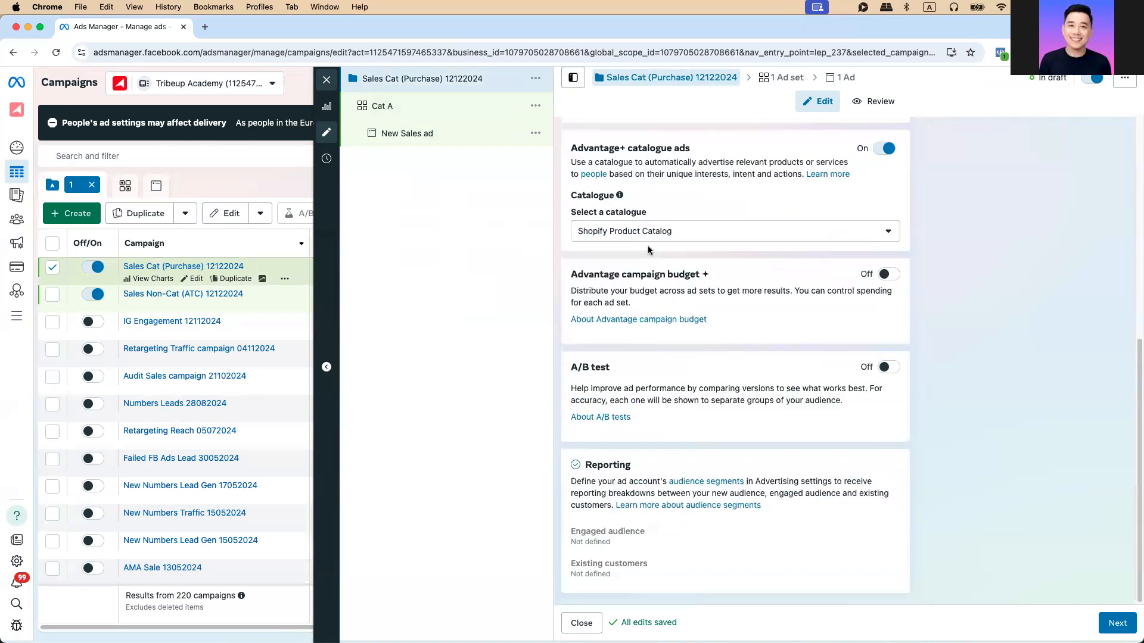
left_click(655, 231)
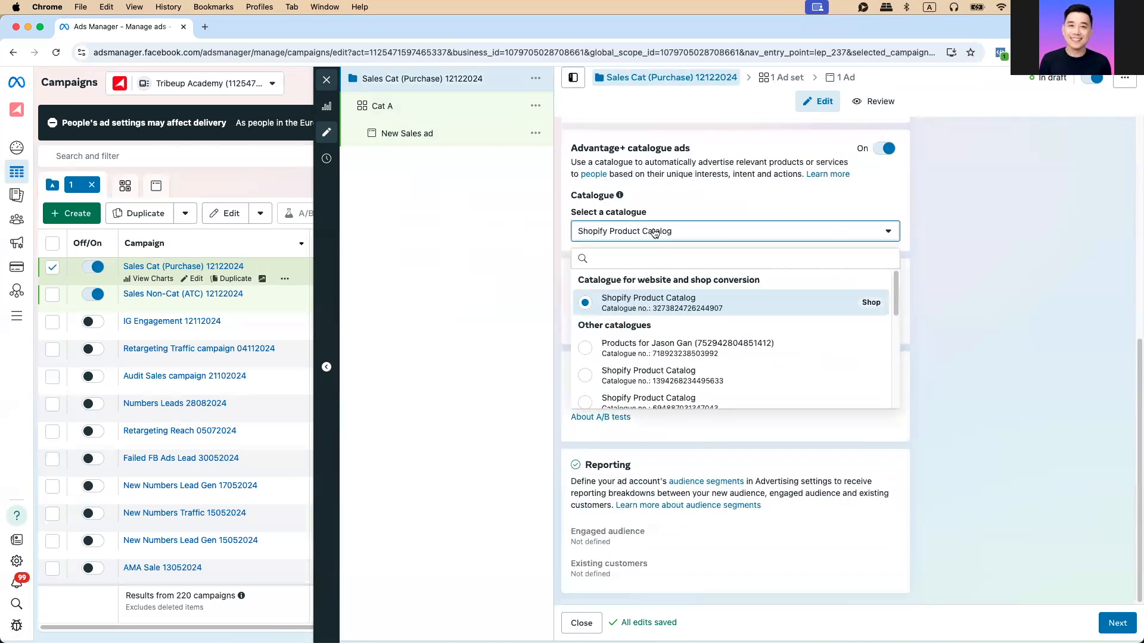
left_click(672, 351)
Examine the product sets offered for the Cat A ad set and the preview of its catalogue ad
left_click(395, 108)
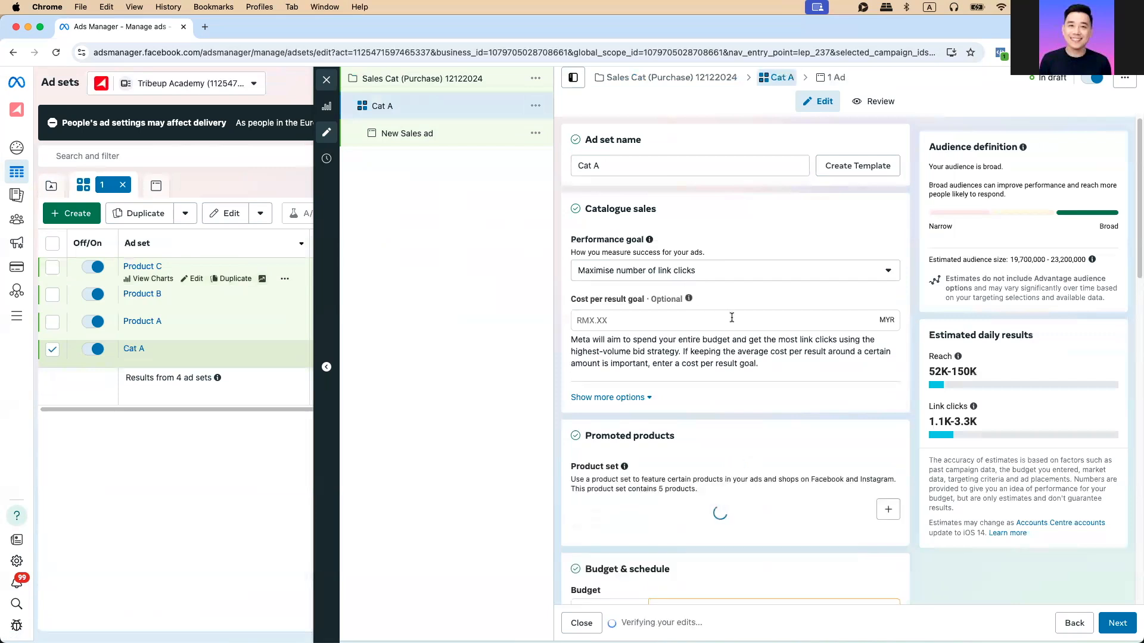
scroll(758, 375, "down", 1)
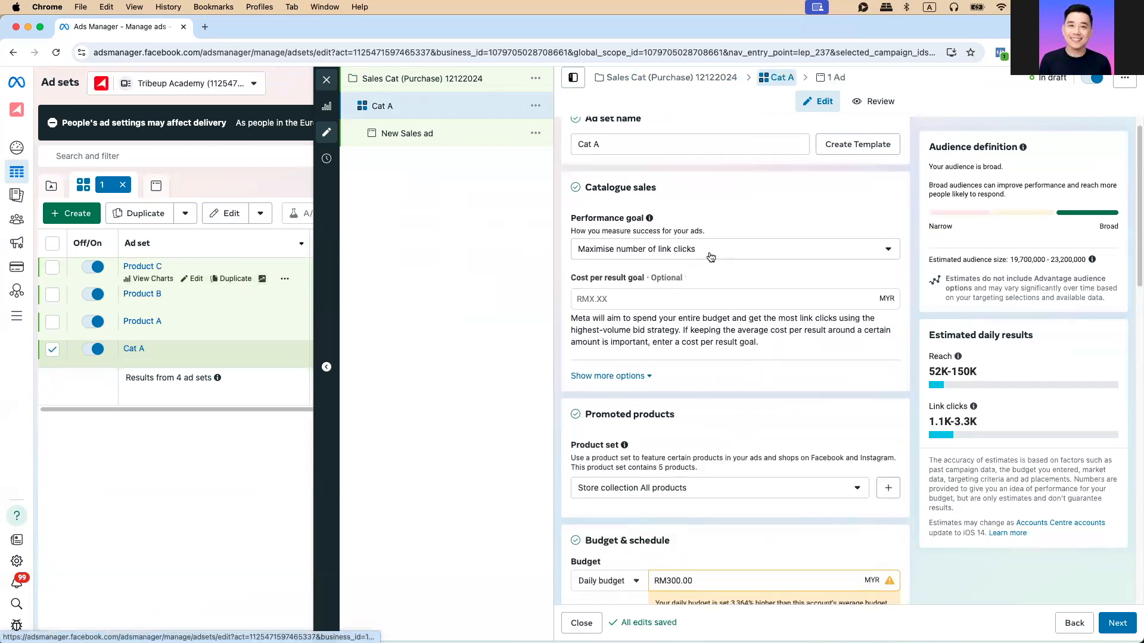
scroll(751, 310, "down", 5)
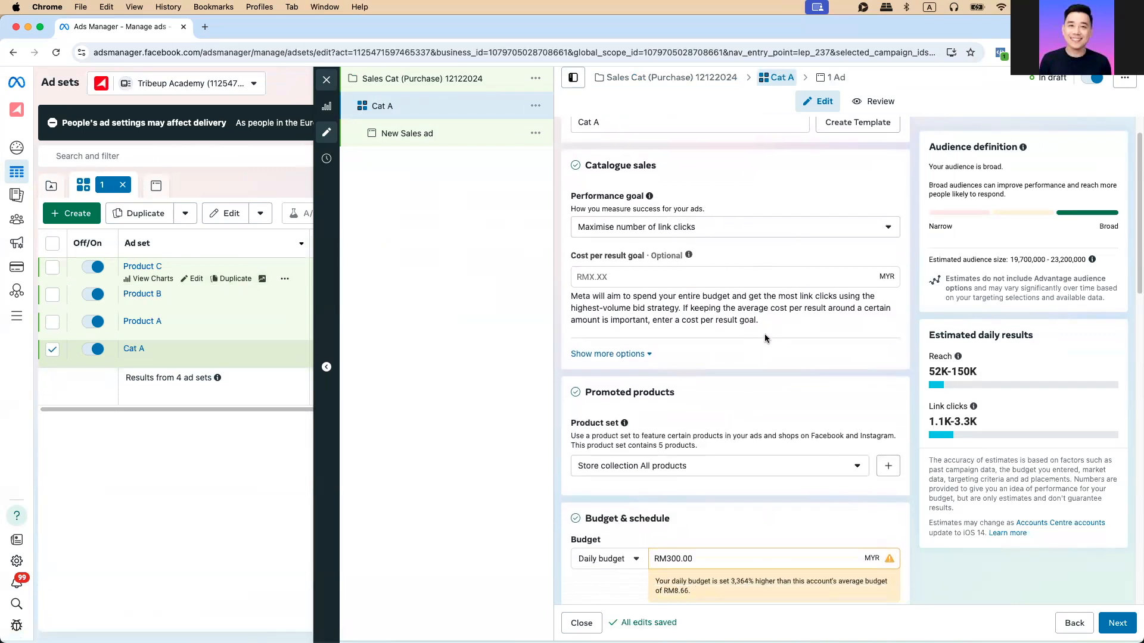
left_click(673, 351)
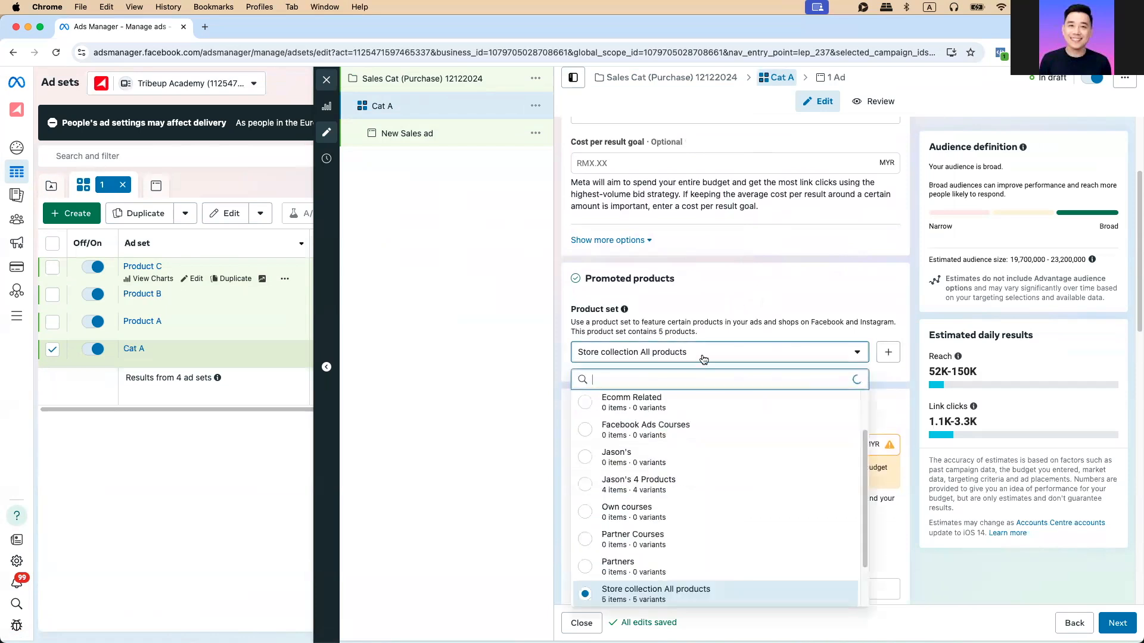
left_click(414, 133)
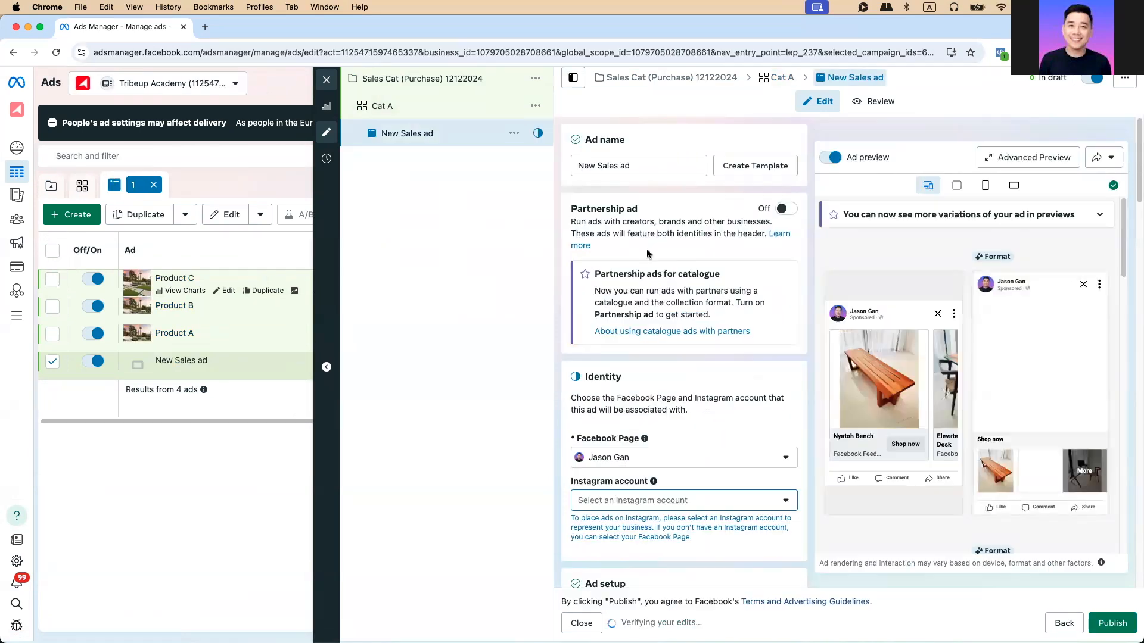
left_click(401, 117)
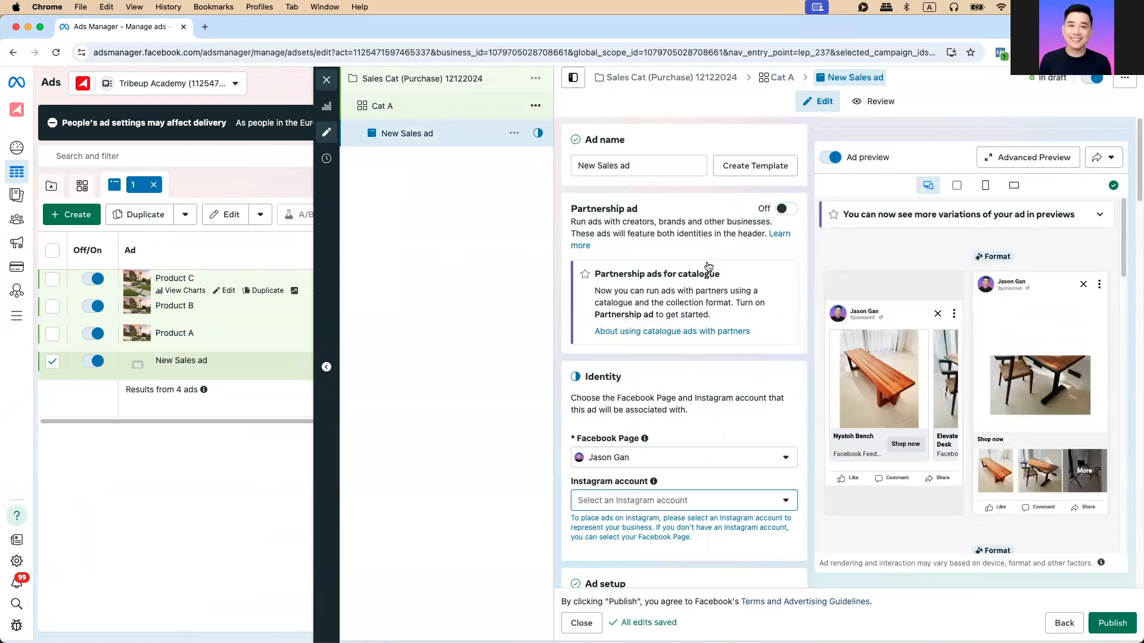
scroll(770, 389, "down", 5)
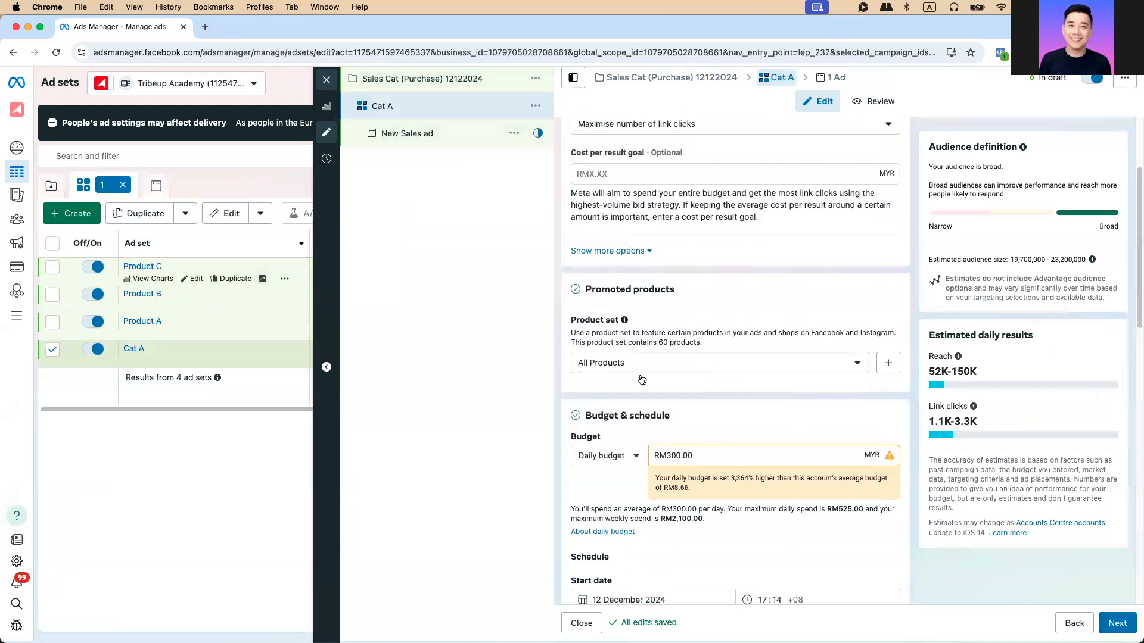
left_click(605, 365)
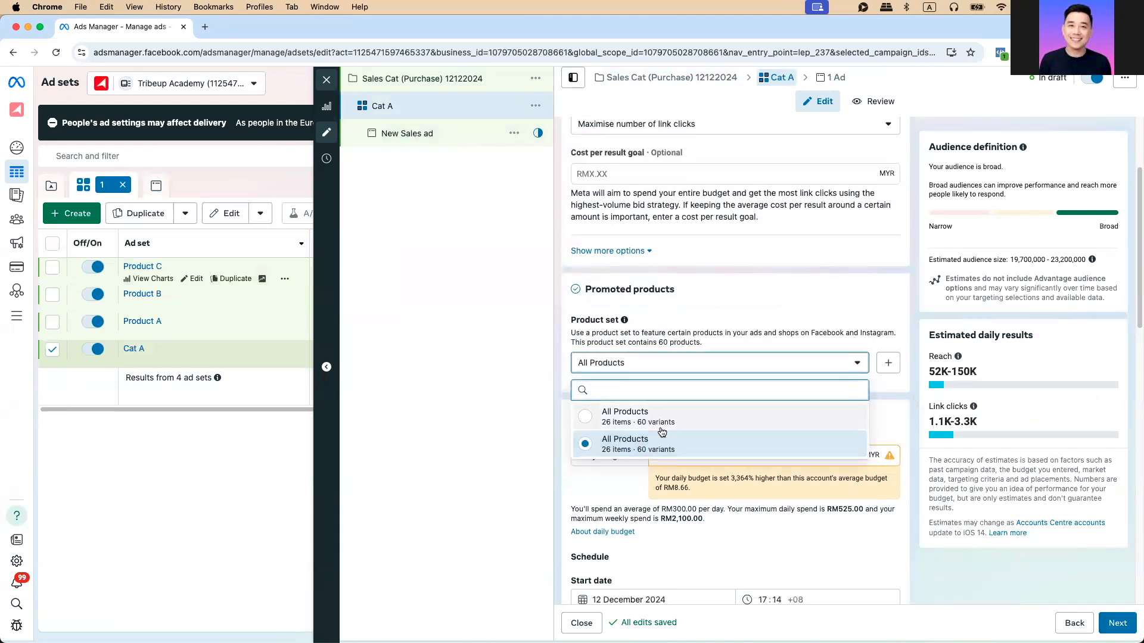
Look at the product set creation form without creating one, and review Cat A's budget and audience type settings
left_click(888, 367)
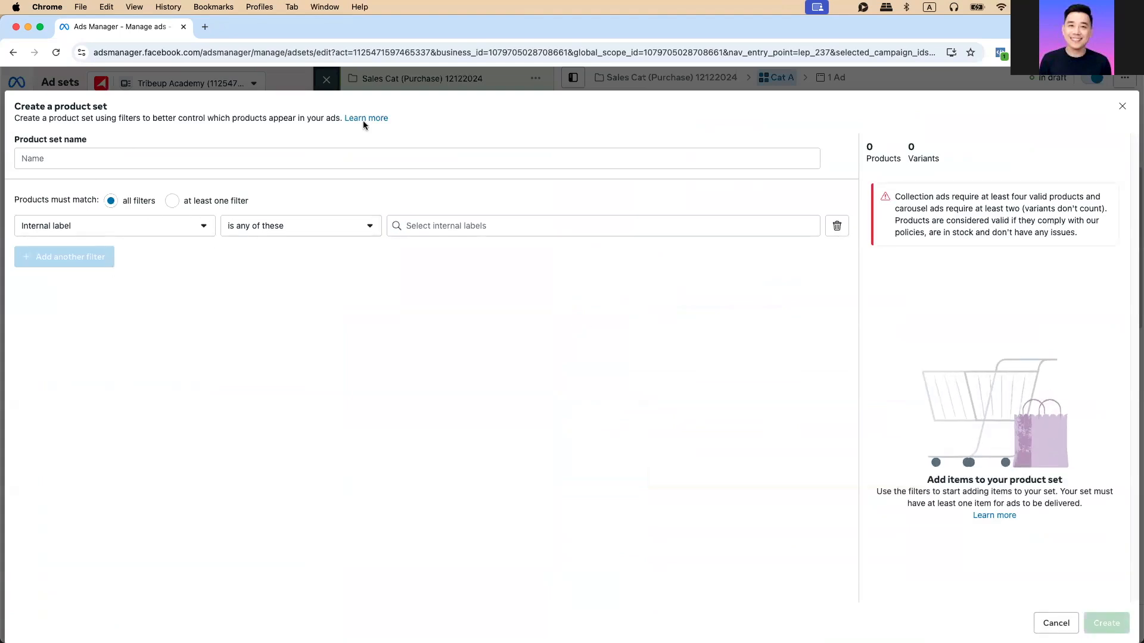
left_click(1123, 108)
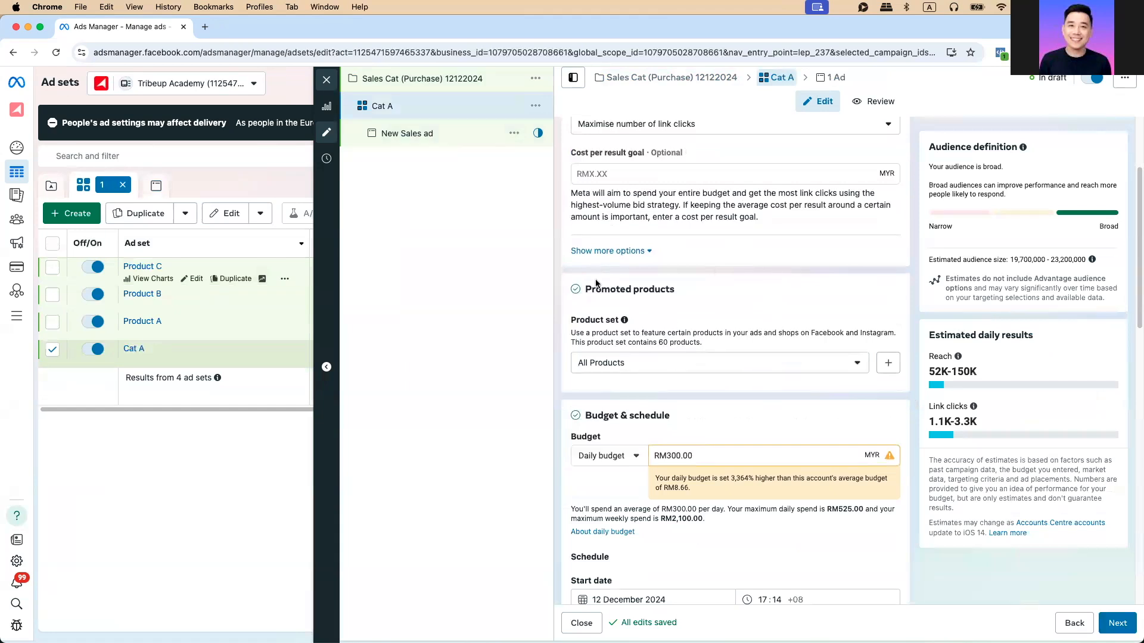
scroll(731, 365, "down", 5)
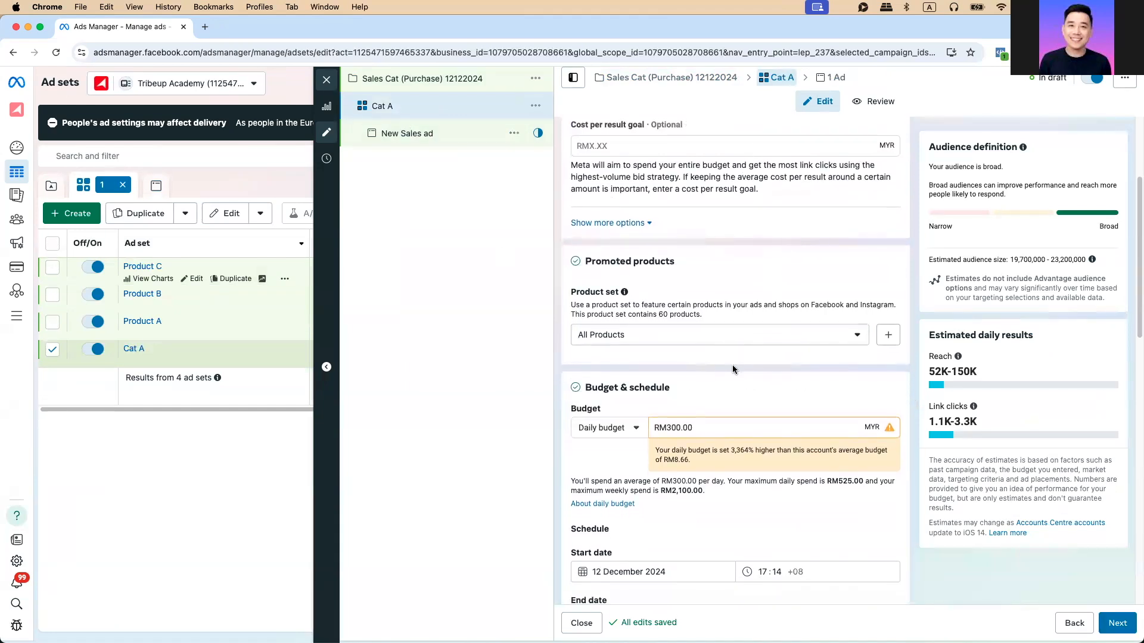
scroll(734, 295, "down", 8)
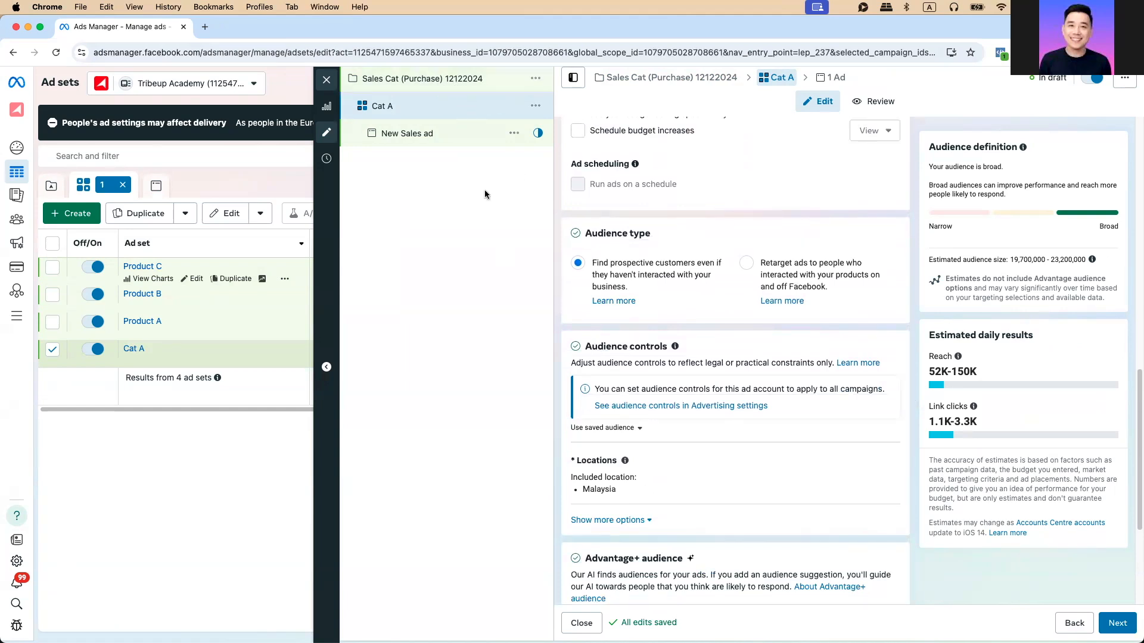
Review the catalogue selected for the Sales Cat (Purchase) campaign and return to the Cat A ad set
left_click(438, 83)
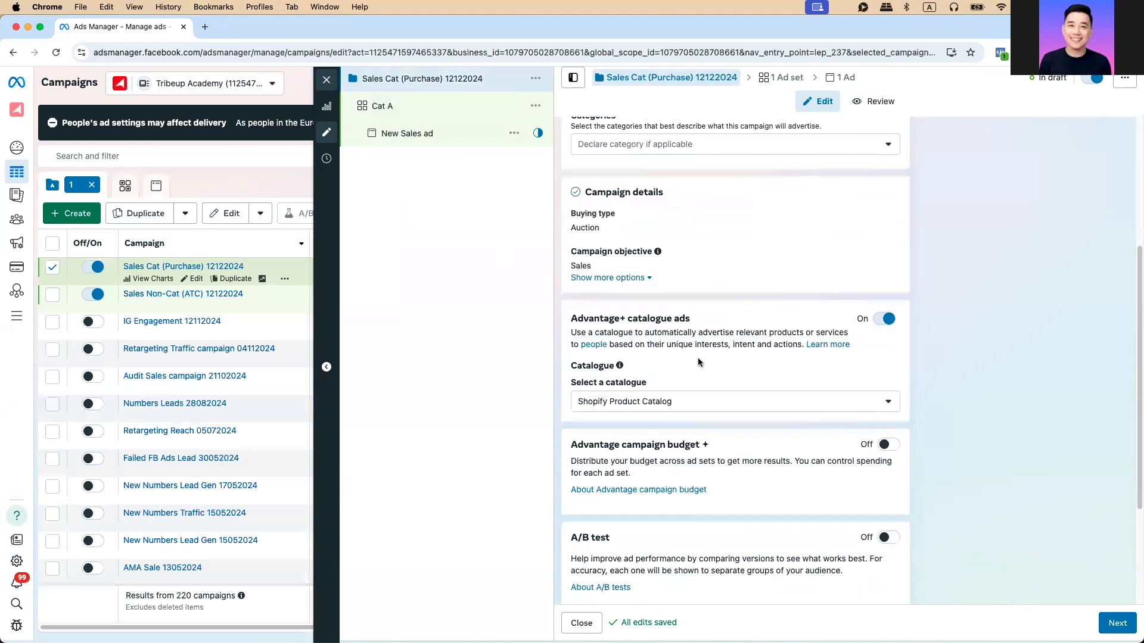
left_click_drag(570, 324, 710, 319)
left_click(439, 117)
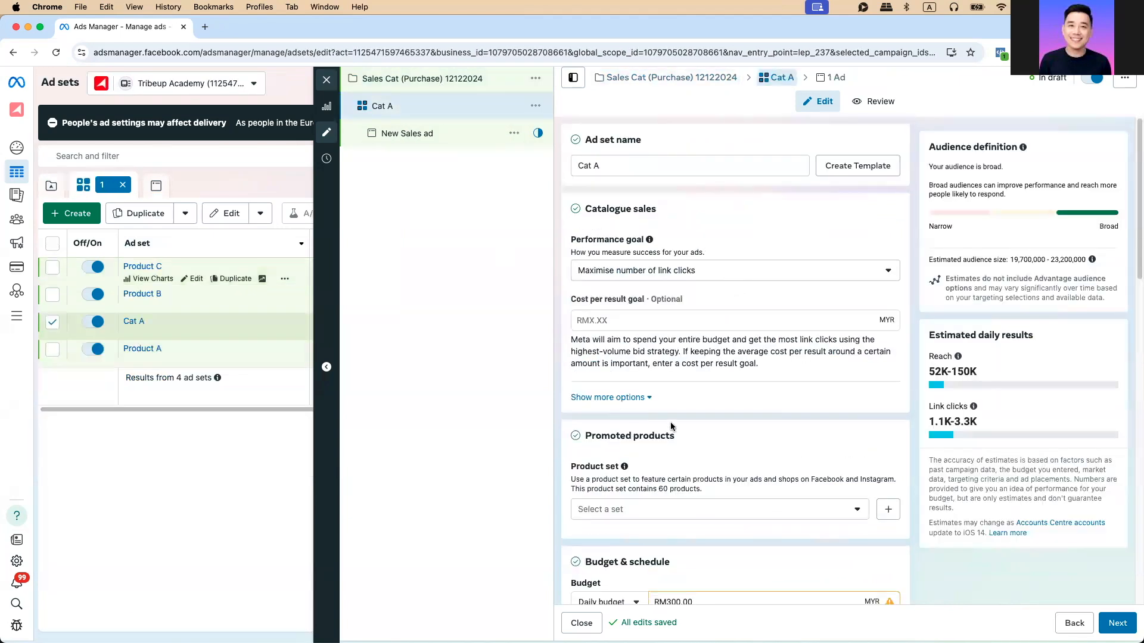
Switch the Cat A ad set from Advantage+ audience to the original audience options
scroll(710, 384, "down", 6)
scroll(713, 390, "down", 6)
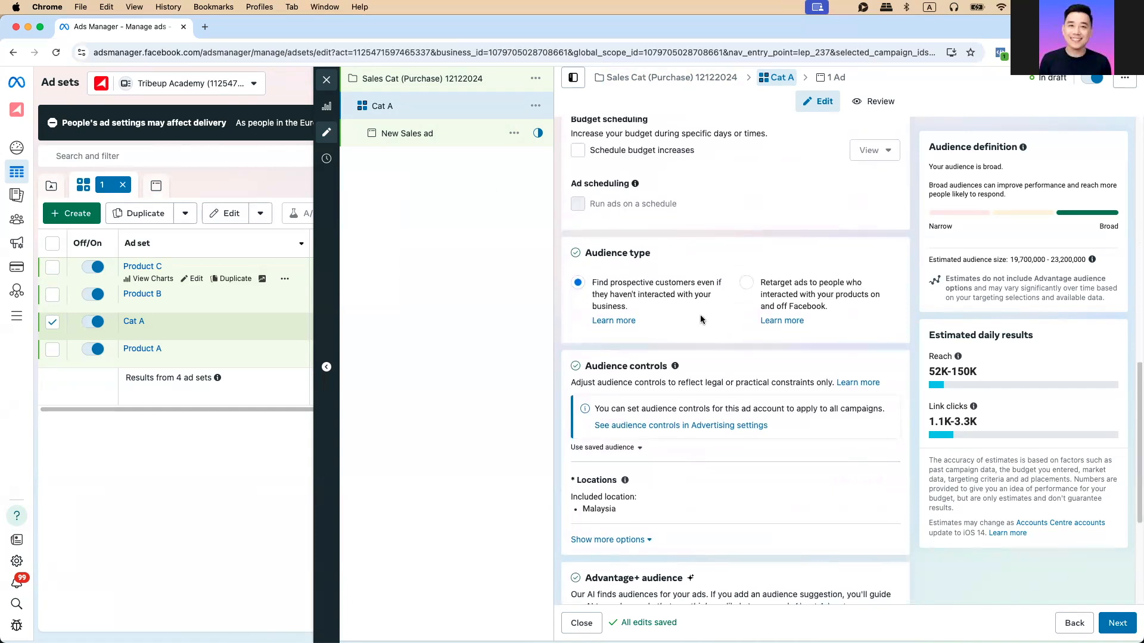
scroll(628, 186, "down", 2)
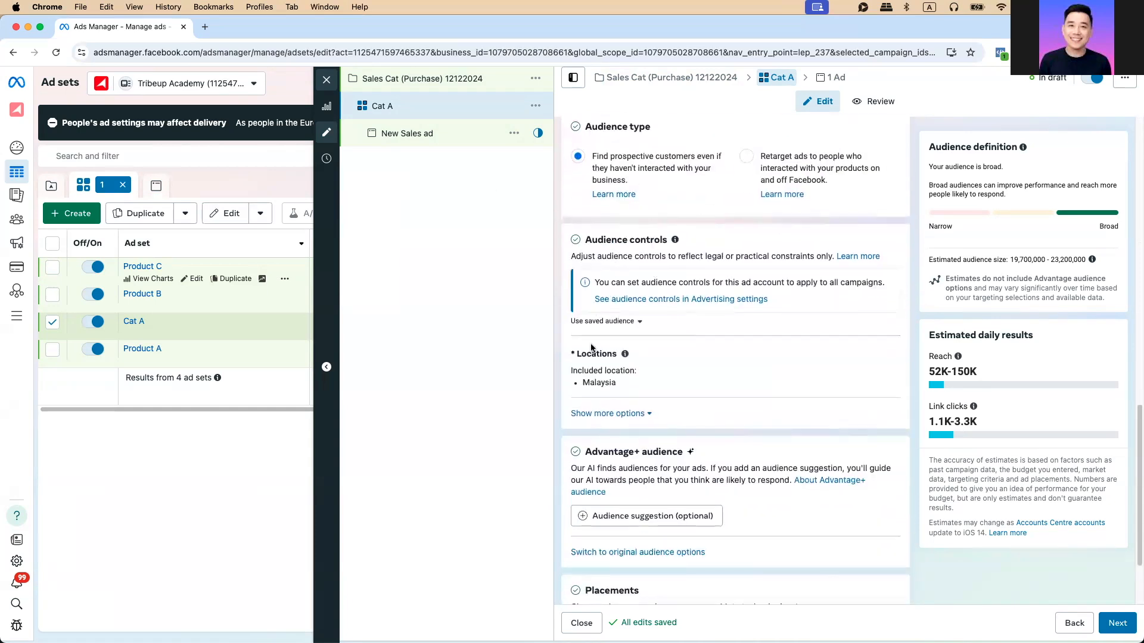
scroll(626, 450, "down", 2)
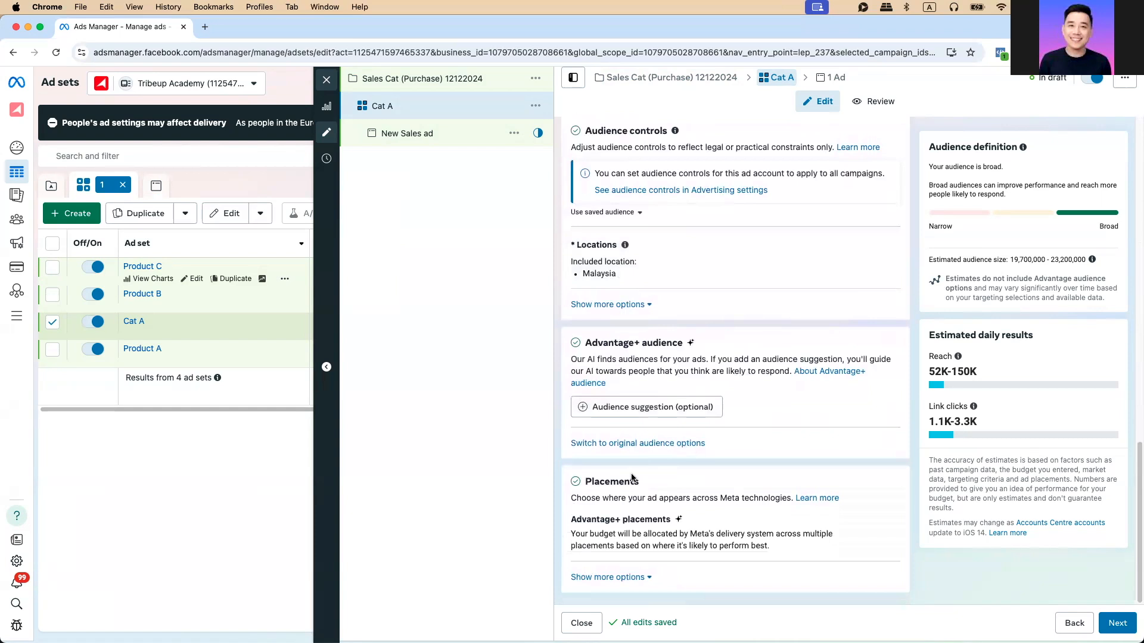
left_click(625, 444)
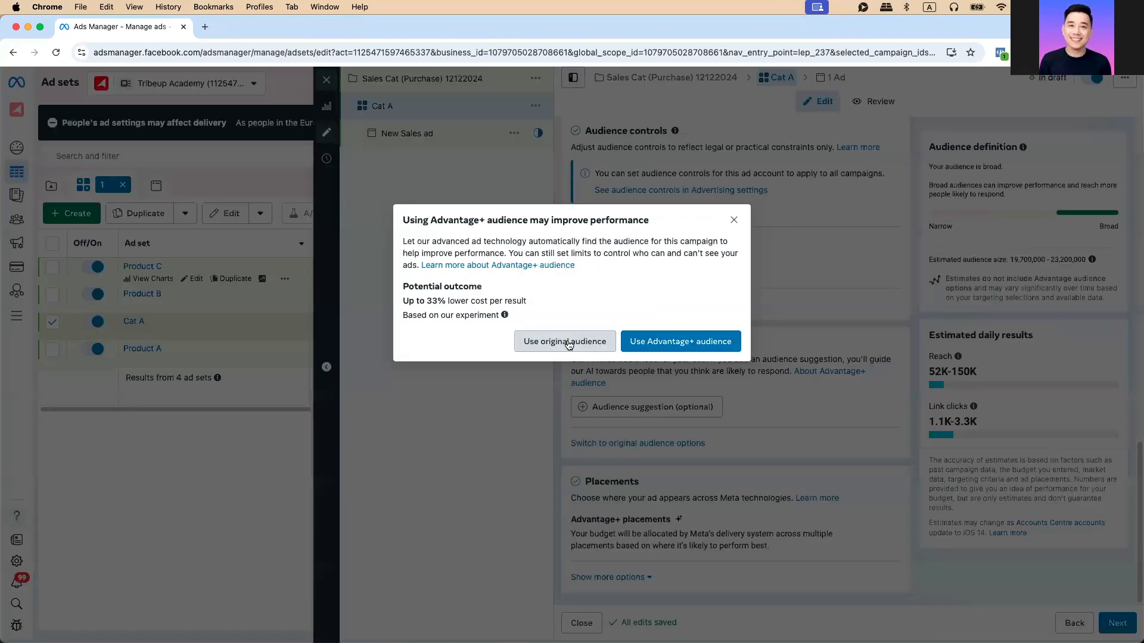
left_click(564, 341)
Exclude the custom audiences FB Engaged 30days and JG IG Engaged 30days from the Cat A ad set
scroll(620, 358, "down", 10)
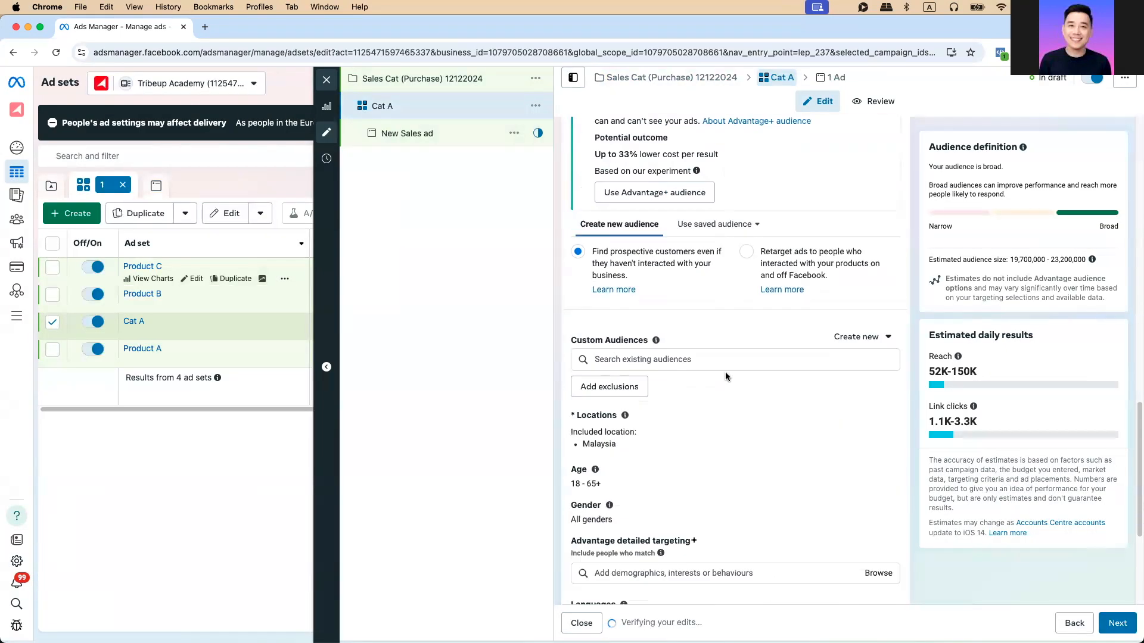
left_click(610, 199)
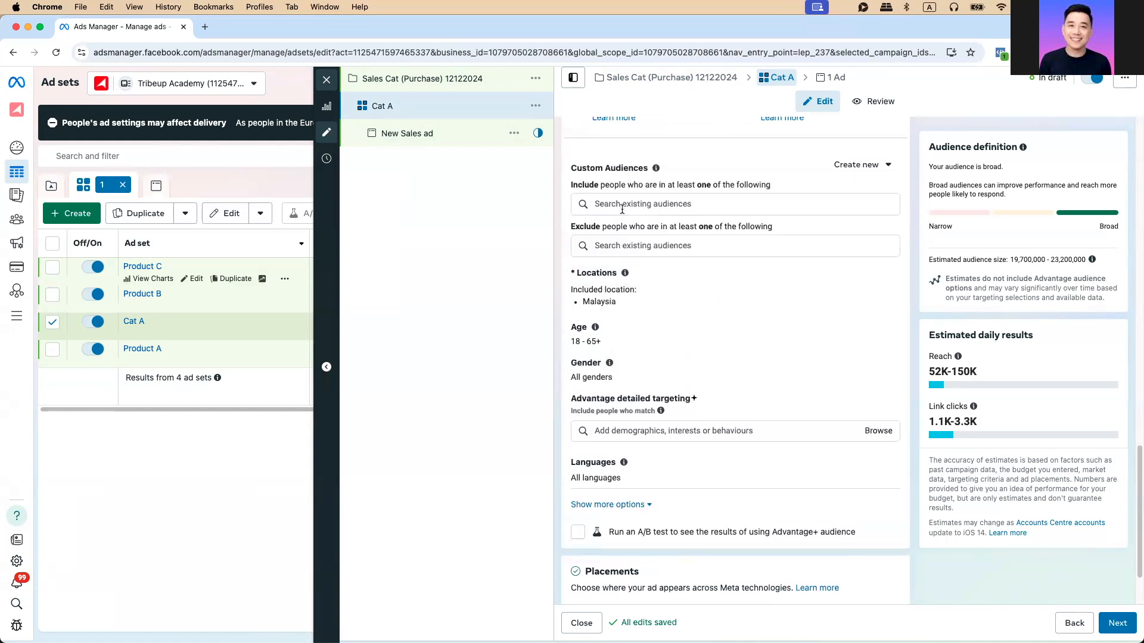
left_click(602, 255)
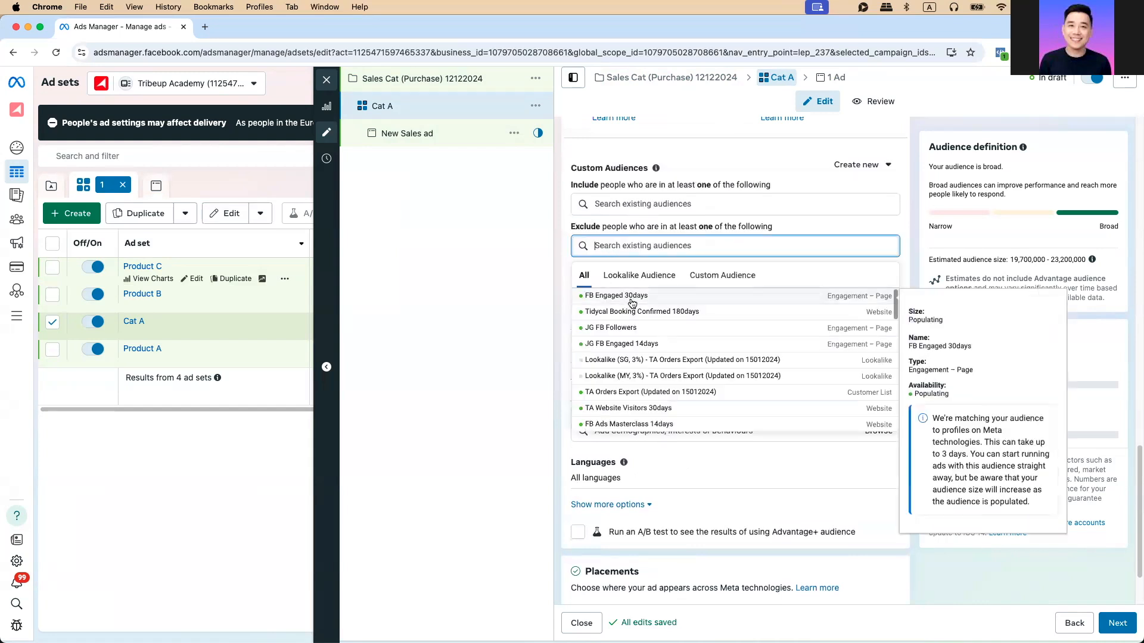
left_click(607, 295)
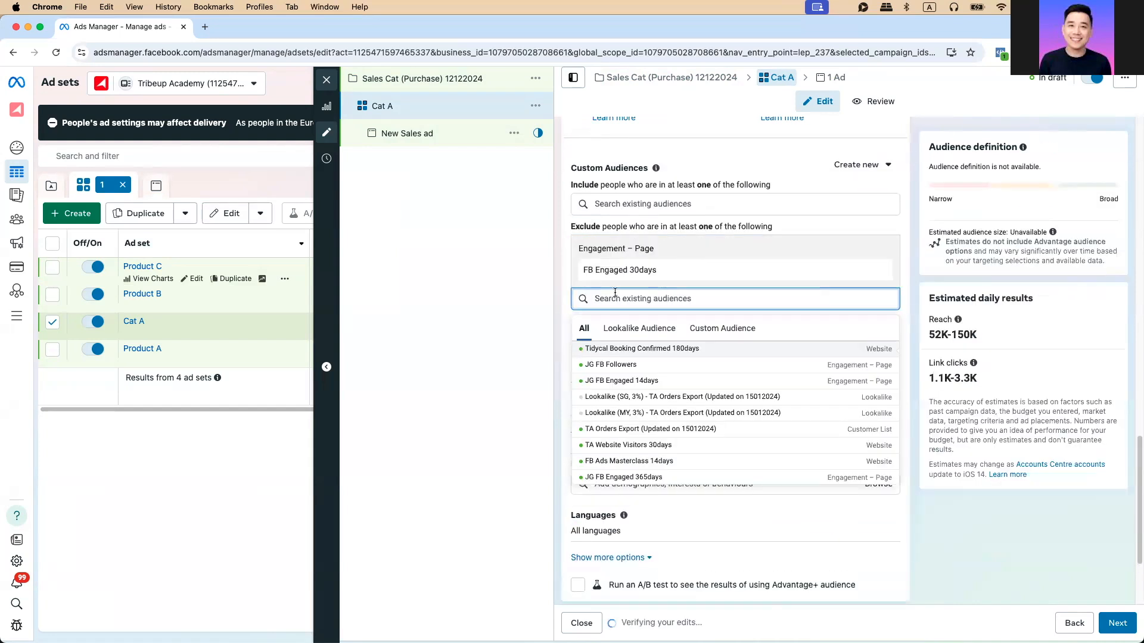
type("30")
left_click(622, 381)
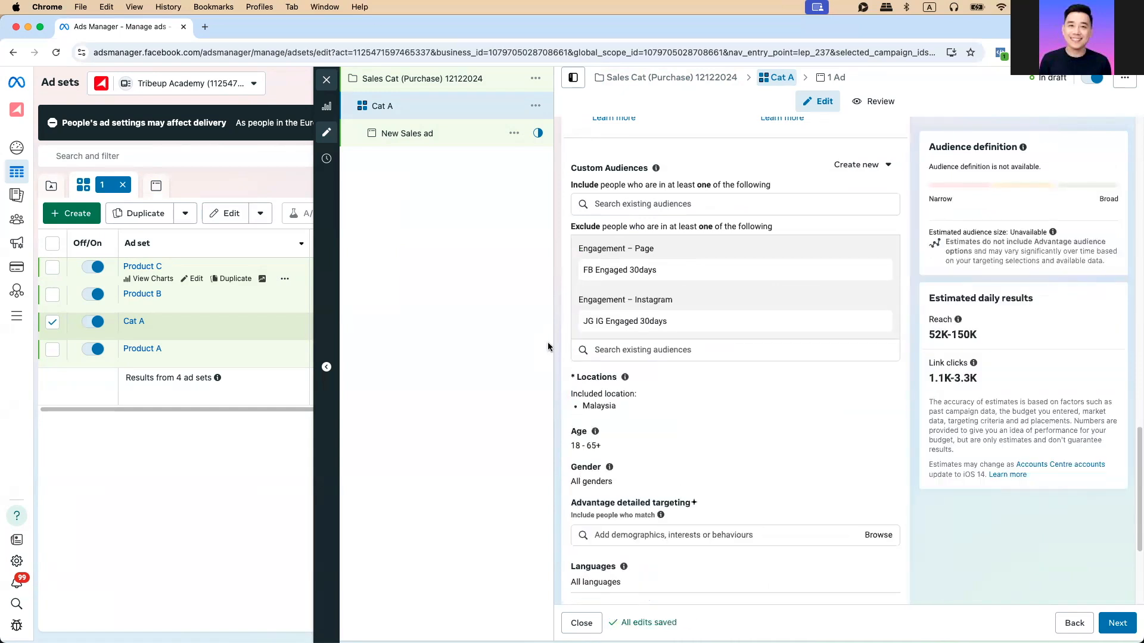
Set Cat A to manual placements and remove Audience Network from its platforms
scroll(692, 391, "down", 3)
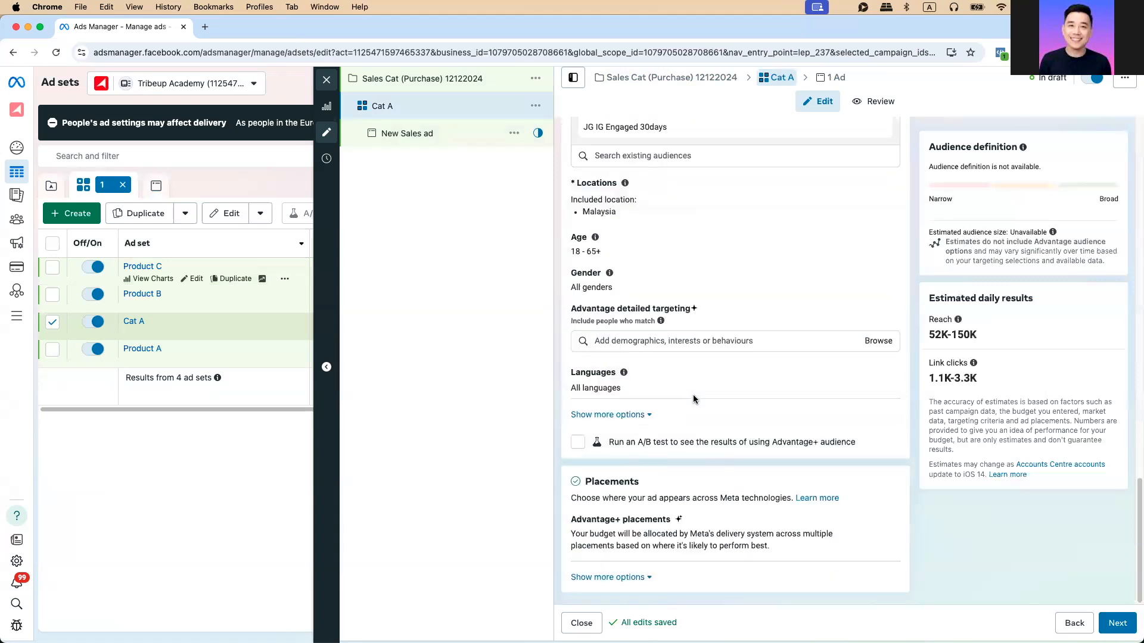
left_click(880, 520)
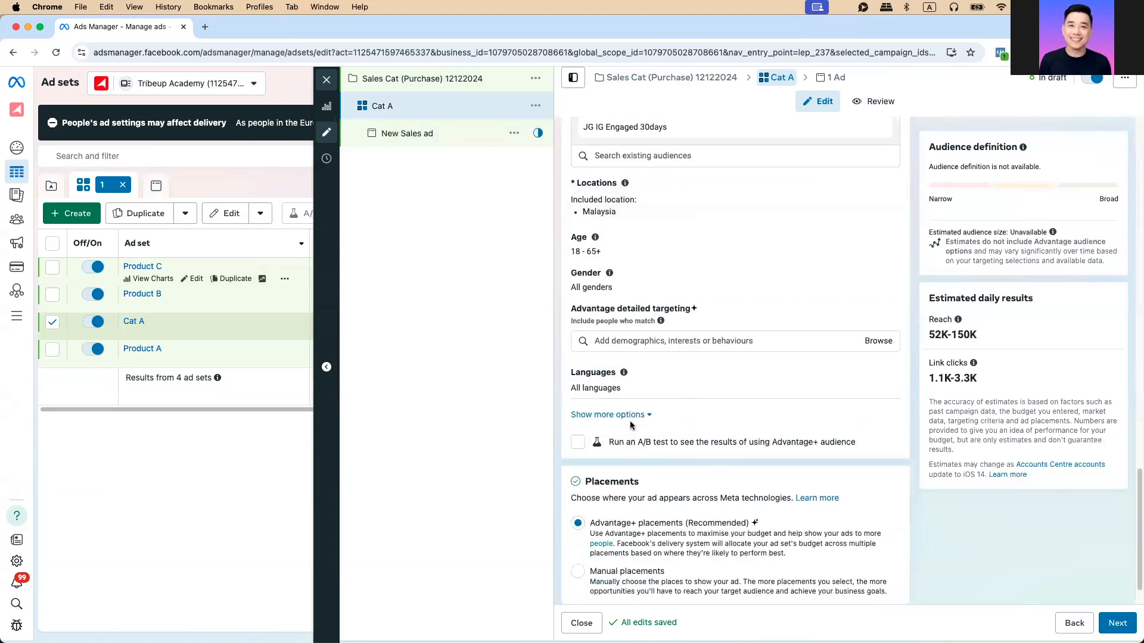
left_click(600, 534)
scroll(640, 470, "down", 5)
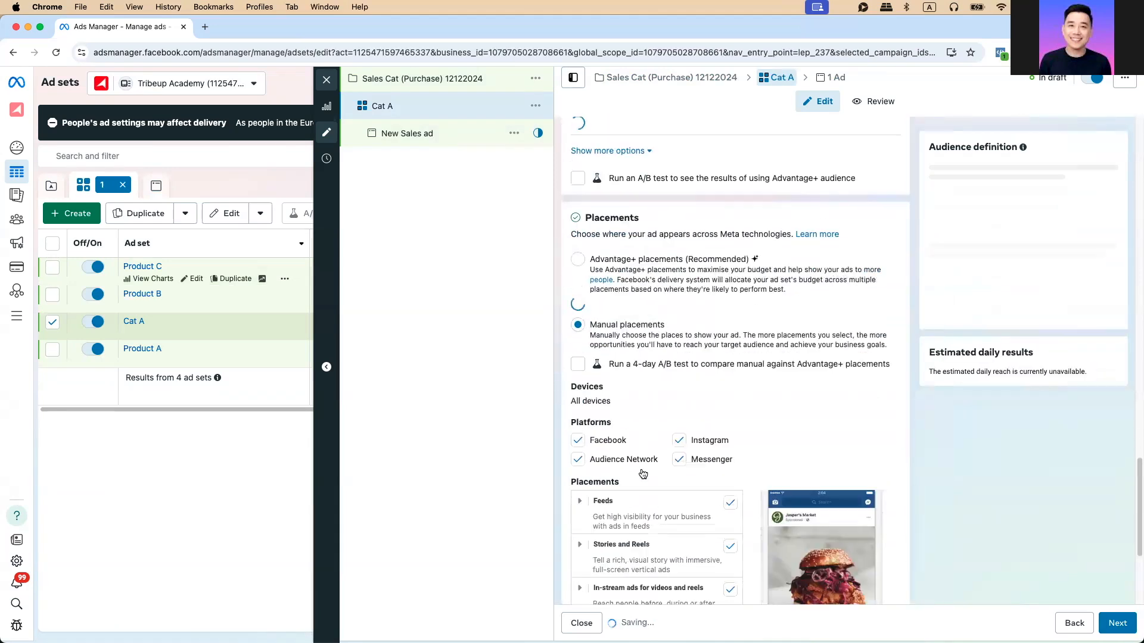
left_click(577, 376)
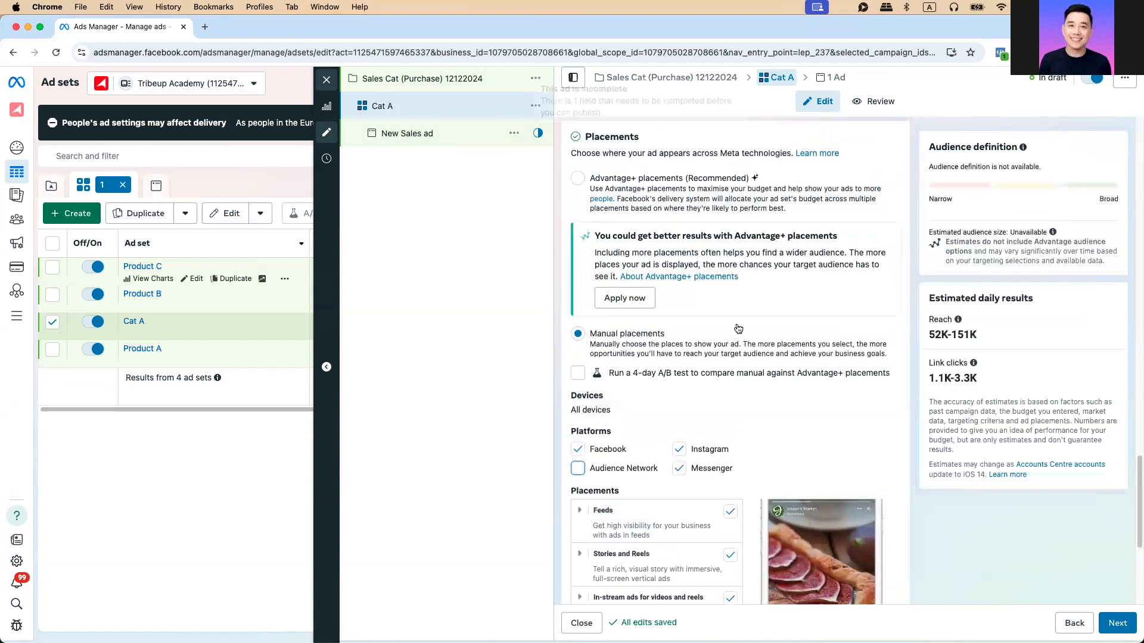
Examine the product cards in the New Sales ad's carousel preview and its format and catalogue options
left_click(400, 139)
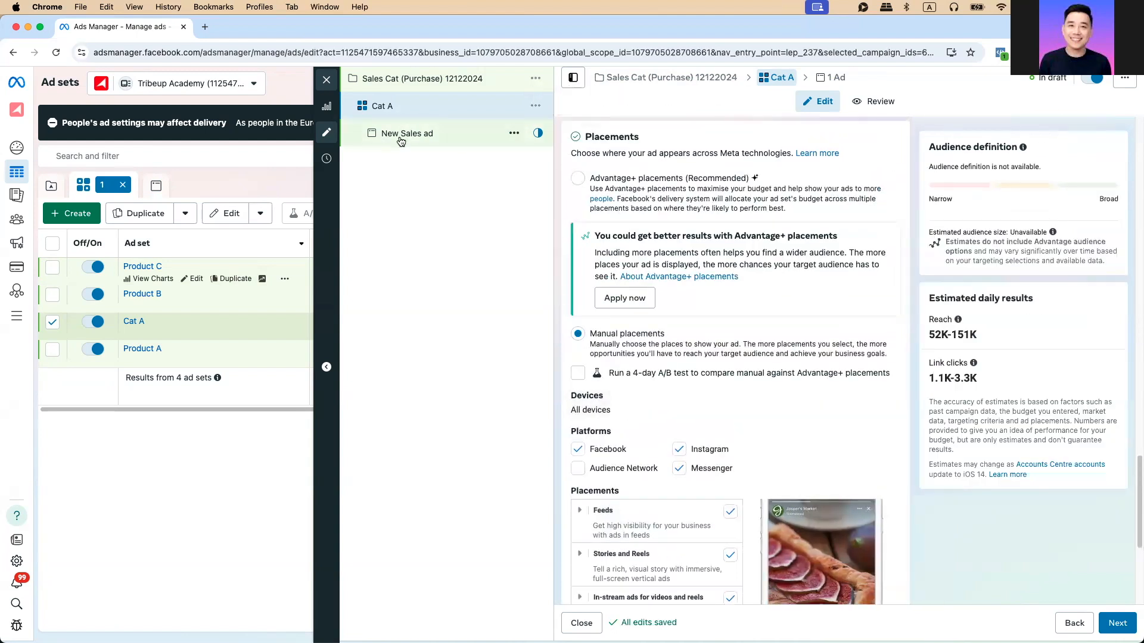
scroll(739, 287, "down", 3)
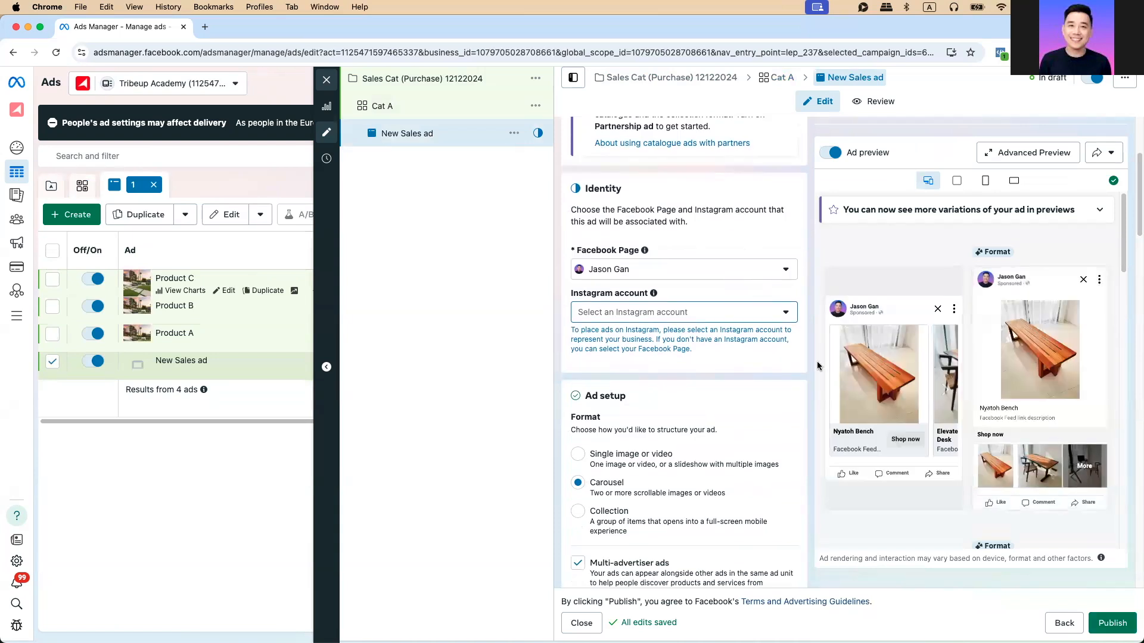
left_click(951, 378)
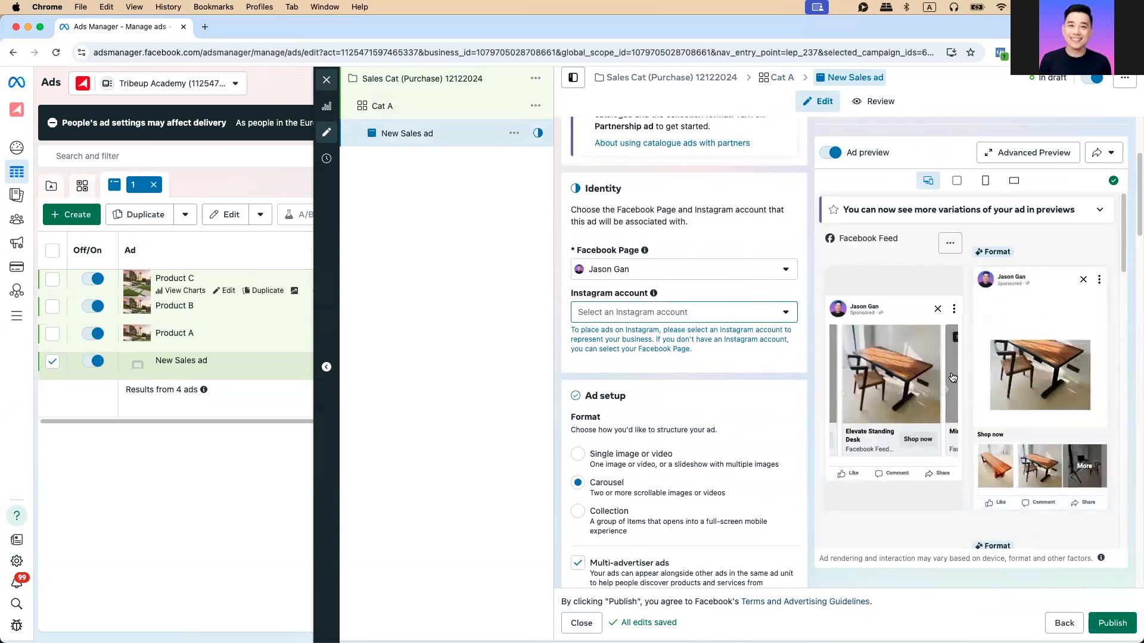
left_click(952, 378)
left_click(951, 377)
left_click(952, 377)
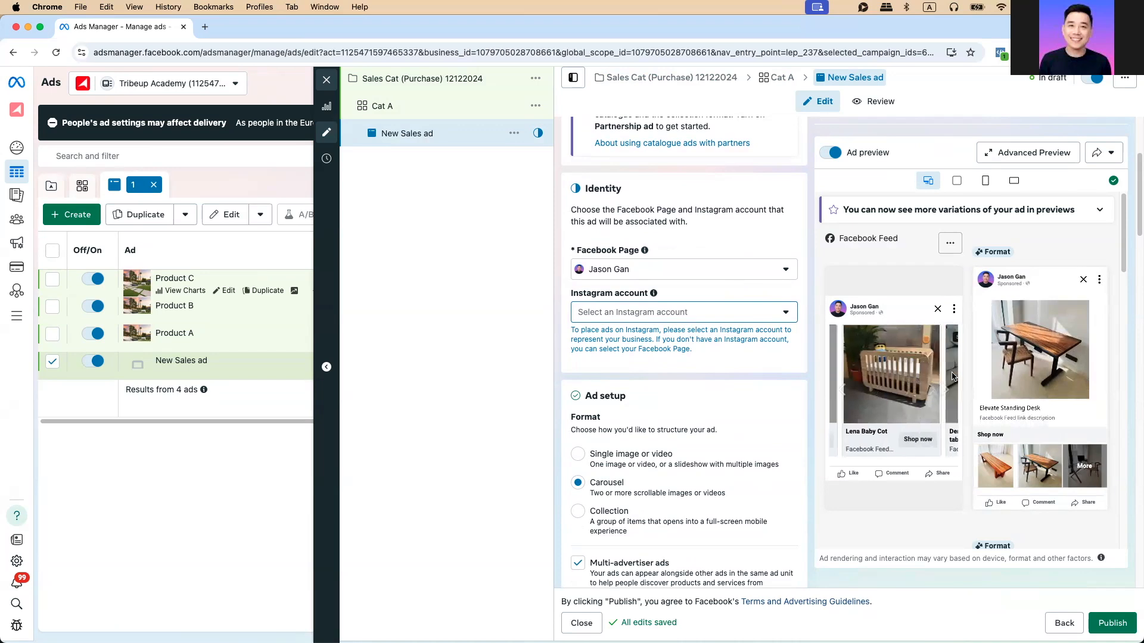
left_click(952, 376)
scroll(750, 313, "down", 5)
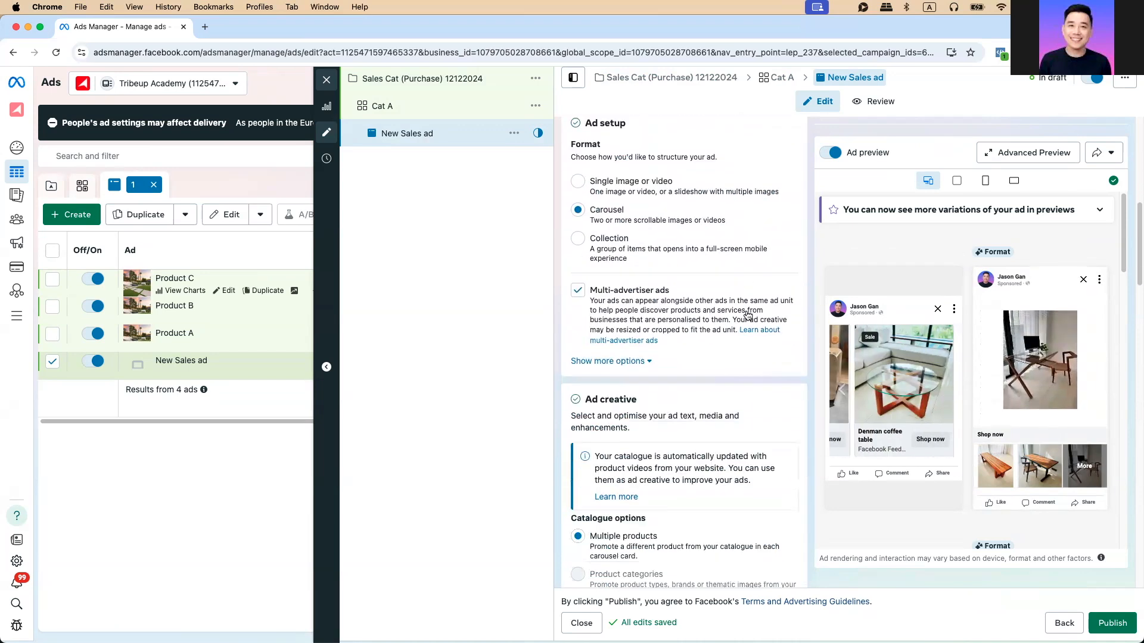
scroll(748, 315, "down", 1)
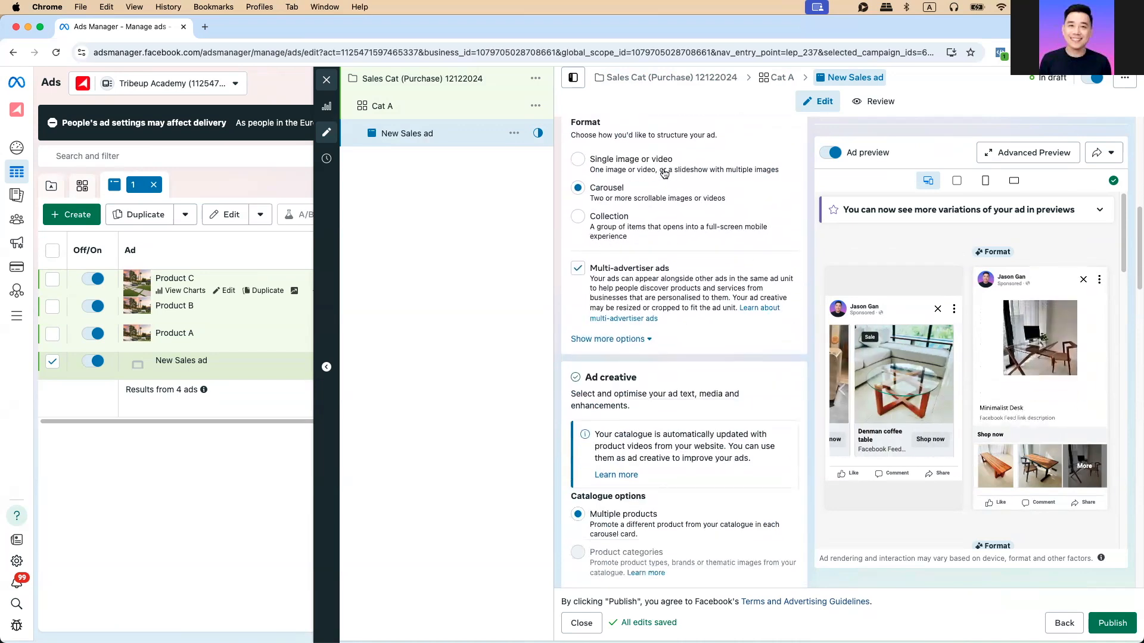
Rename the New Sales ad in Cat A as Carousel
scroll(623, 238, "up", 3)
scroll(622, 238, "up", 5)
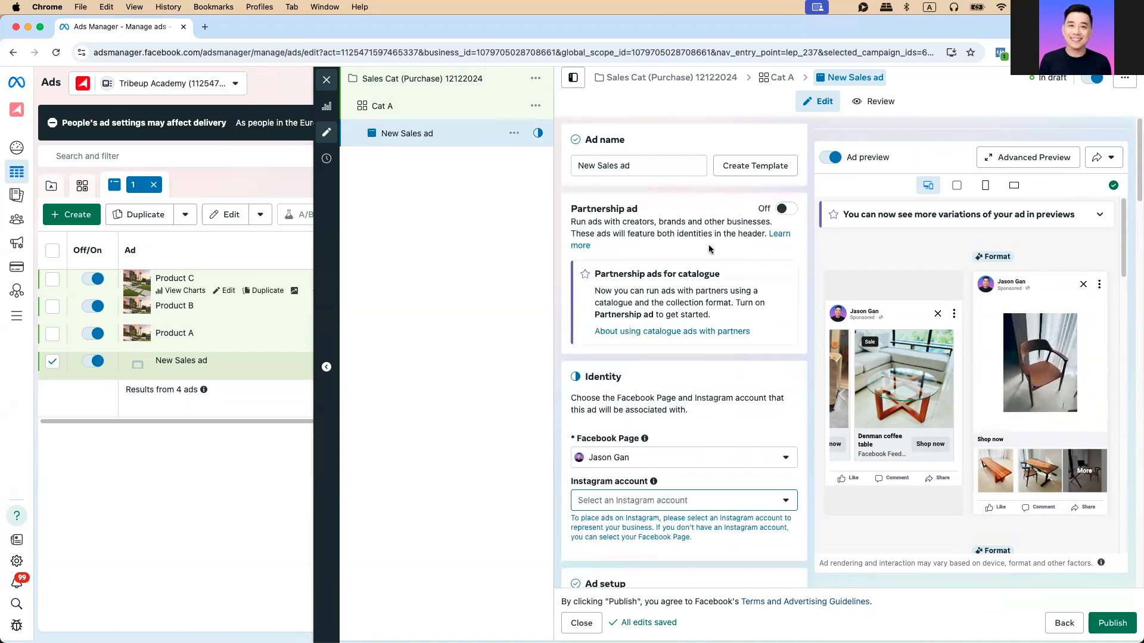
left_click(656, 164)
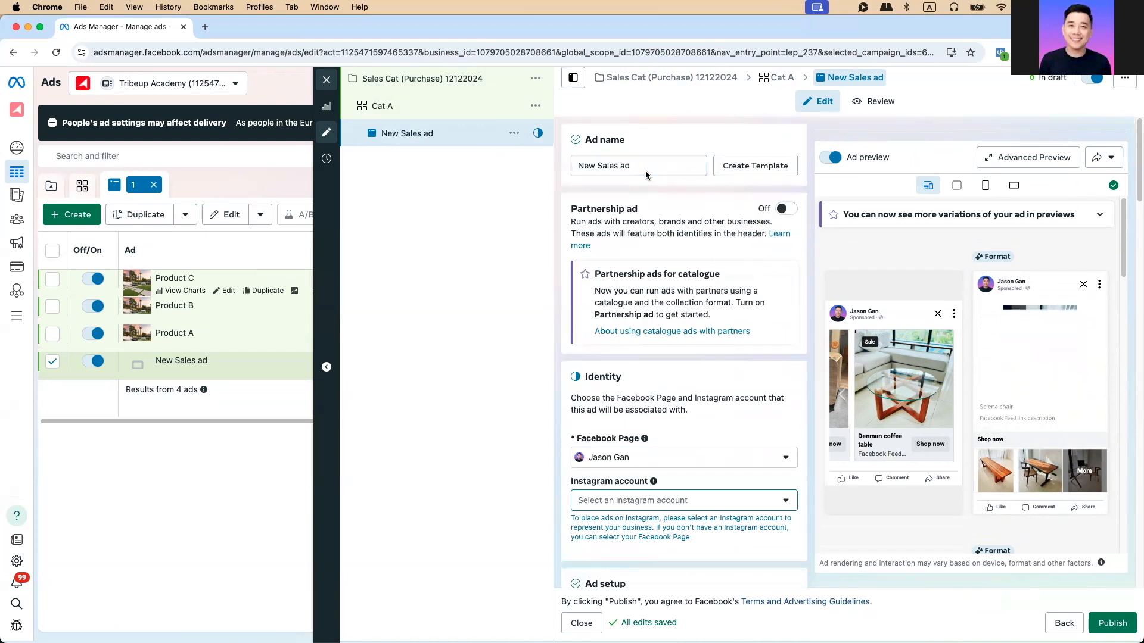
key("super+a")
type("Carousel")
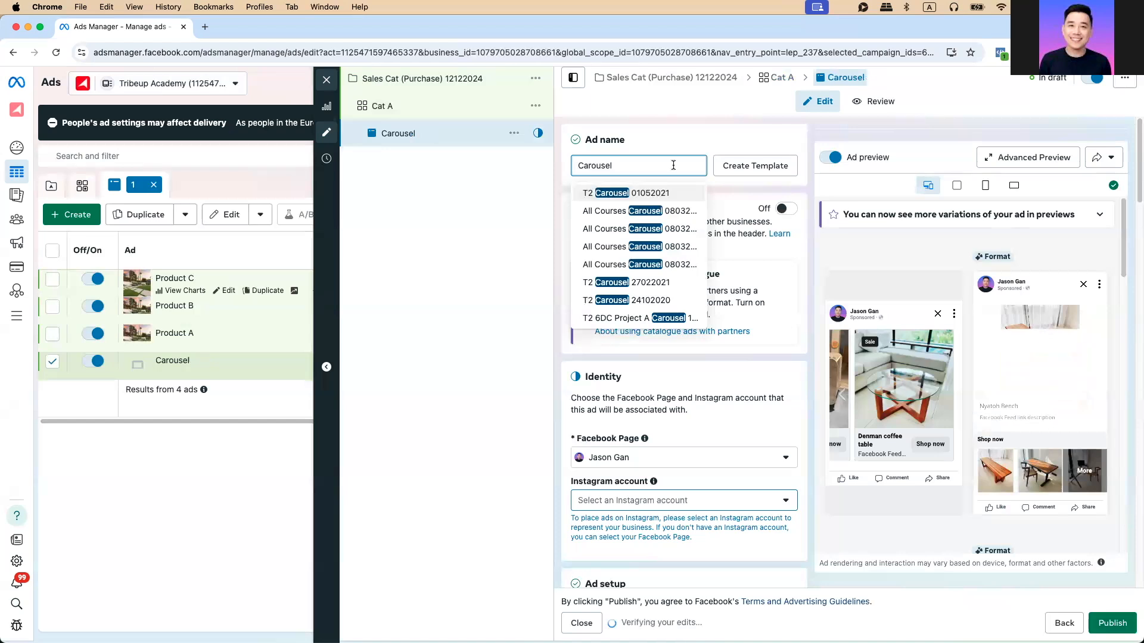
left_click(486, 210)
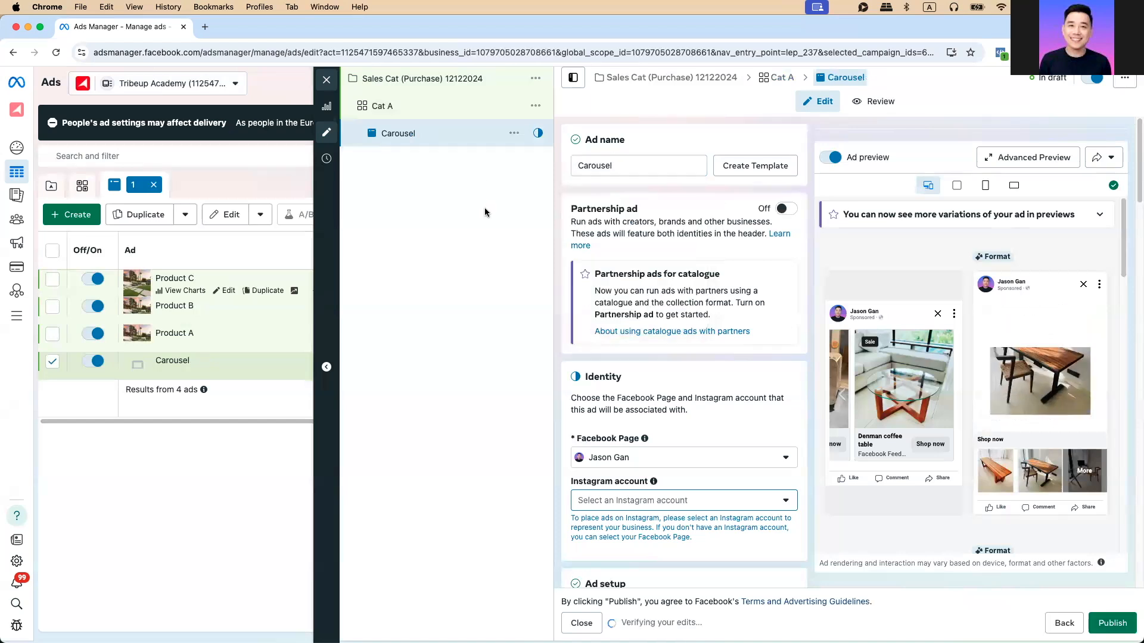
Duplicate the Carousel ad within Cat A and rename the copy Instant Experience
left_click(513, 133)
left_click(545, 204)
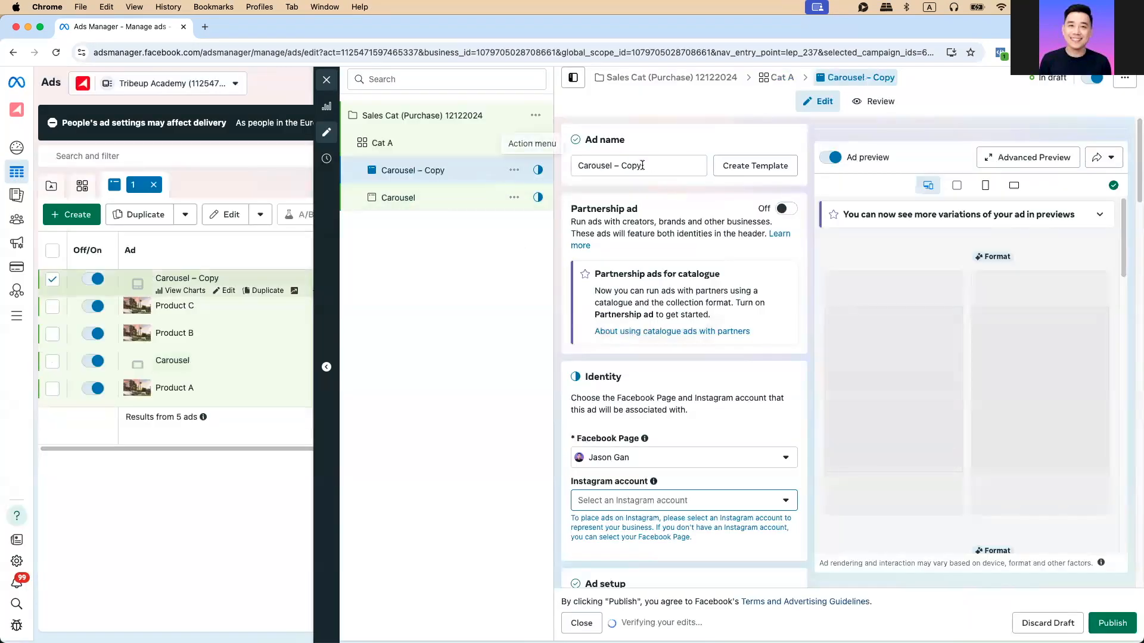
type("Insta")
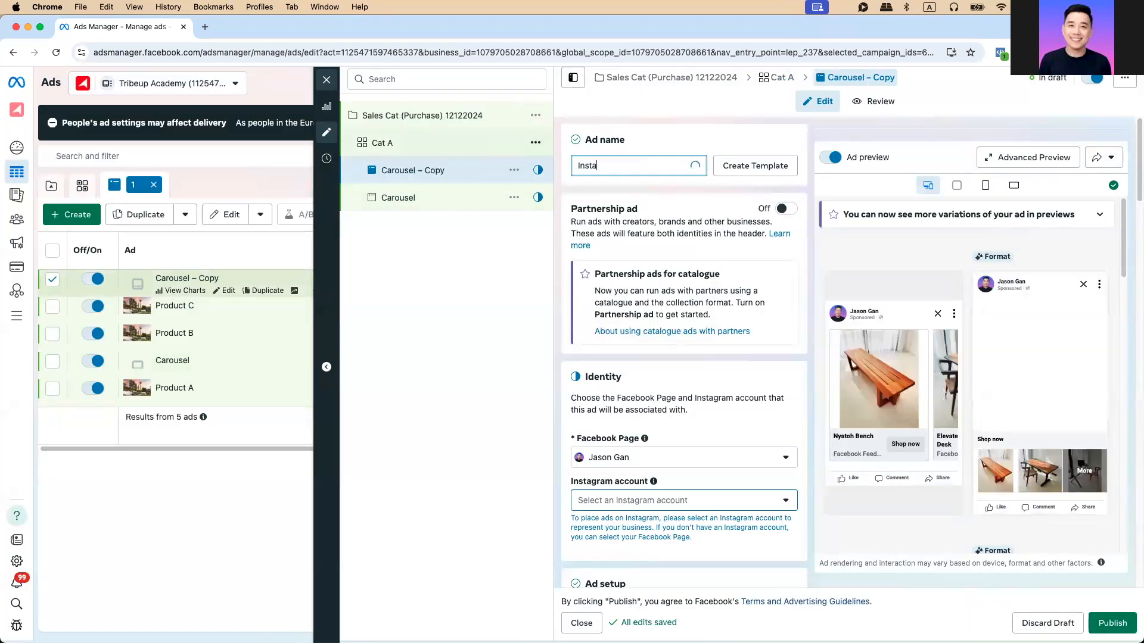
type("nt Experience")
left_click(799, 322)
Change the Instant Experience ad's format to Collection
scroll(799, 323, "down", 7)
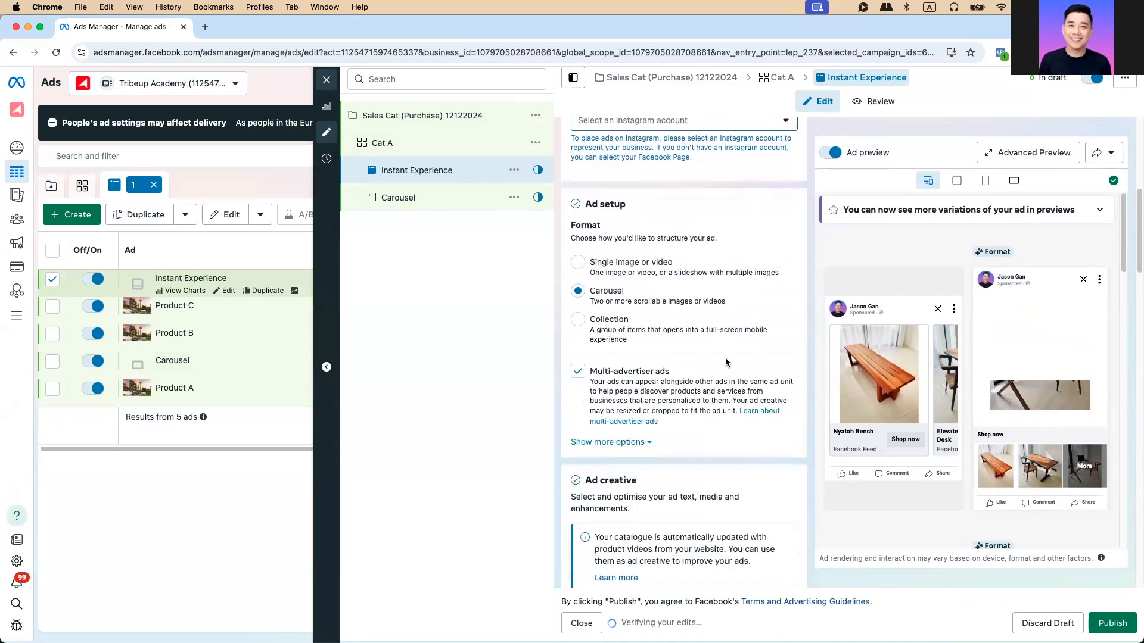
scroll(668, 350, "down", 2)
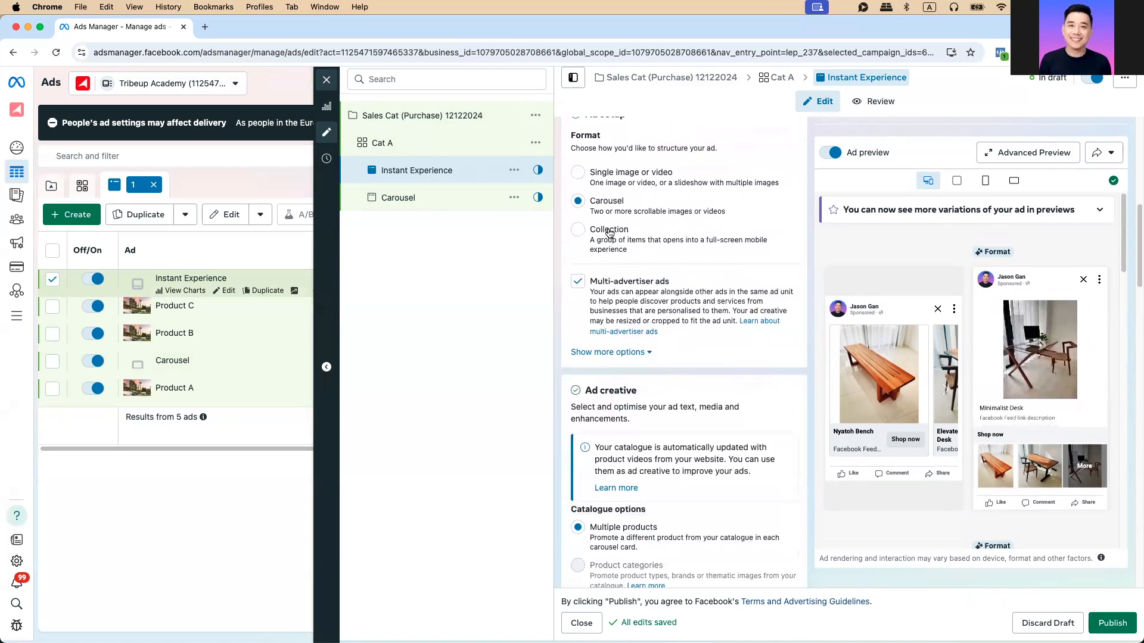
left_click(609, 233)
Start a new Instant Experience as the ad's destination, using the Storefront template
scroll(703, 321, "down", 6)
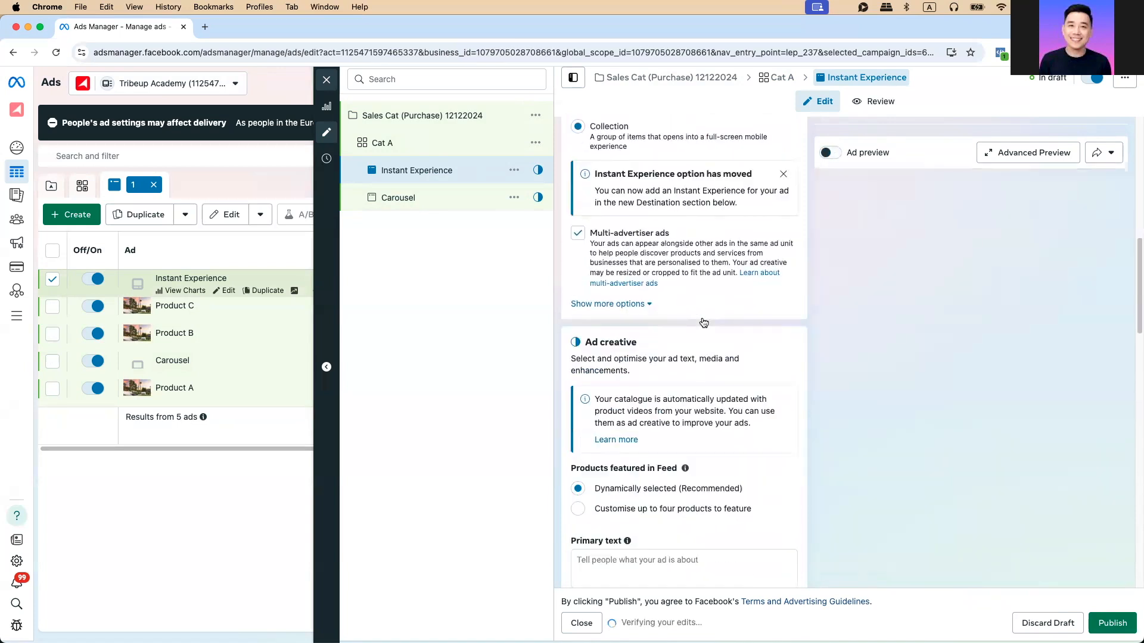
scroll(695, 309, "down", 6)
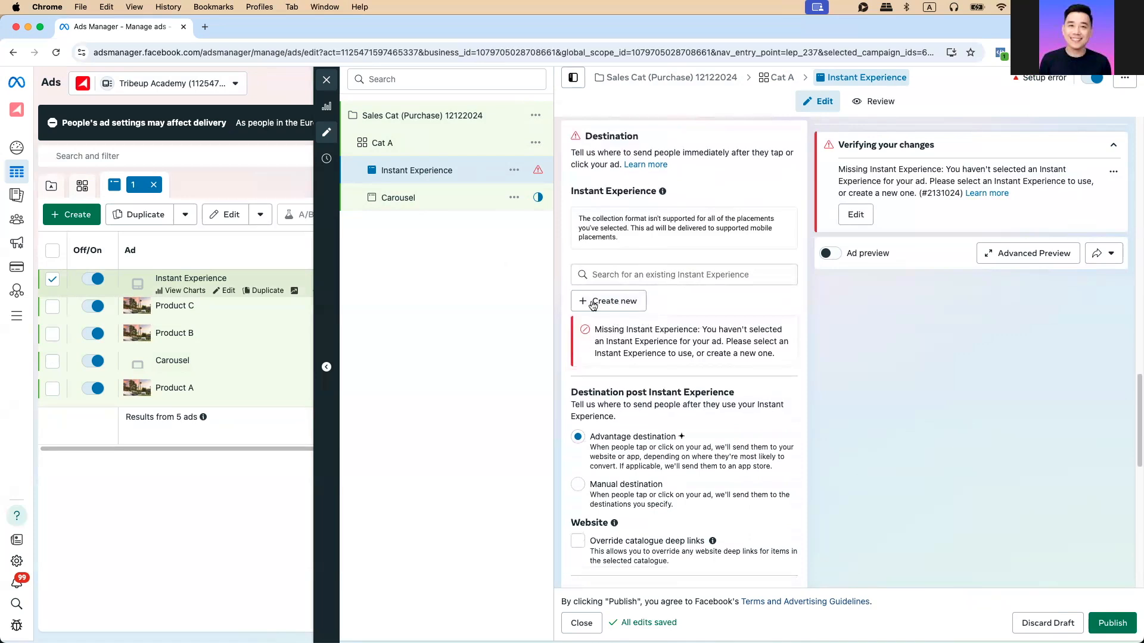
left_click(606, 303)
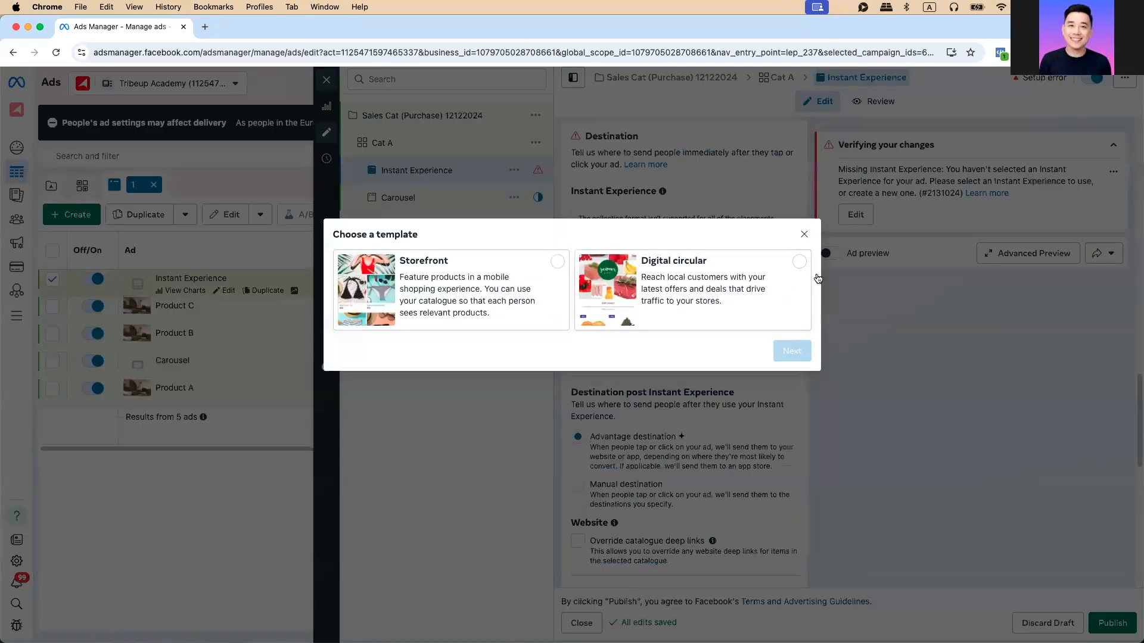
left_click(808, 240)
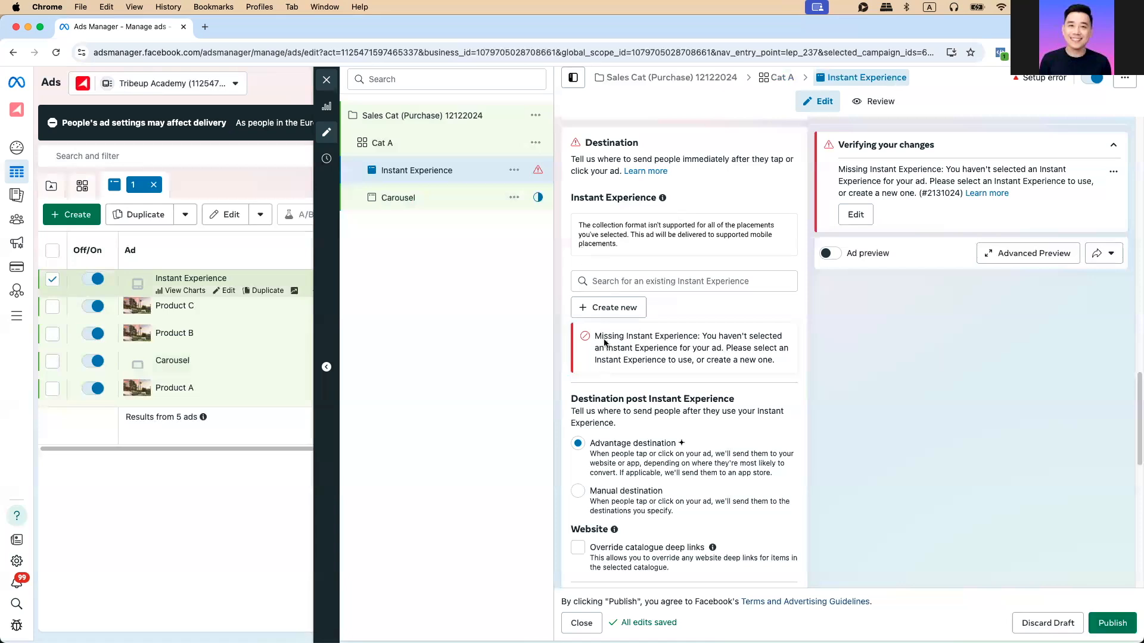
scroll(604, 343, "up", 3)
left_click_drag(657, 290, 574, 287)
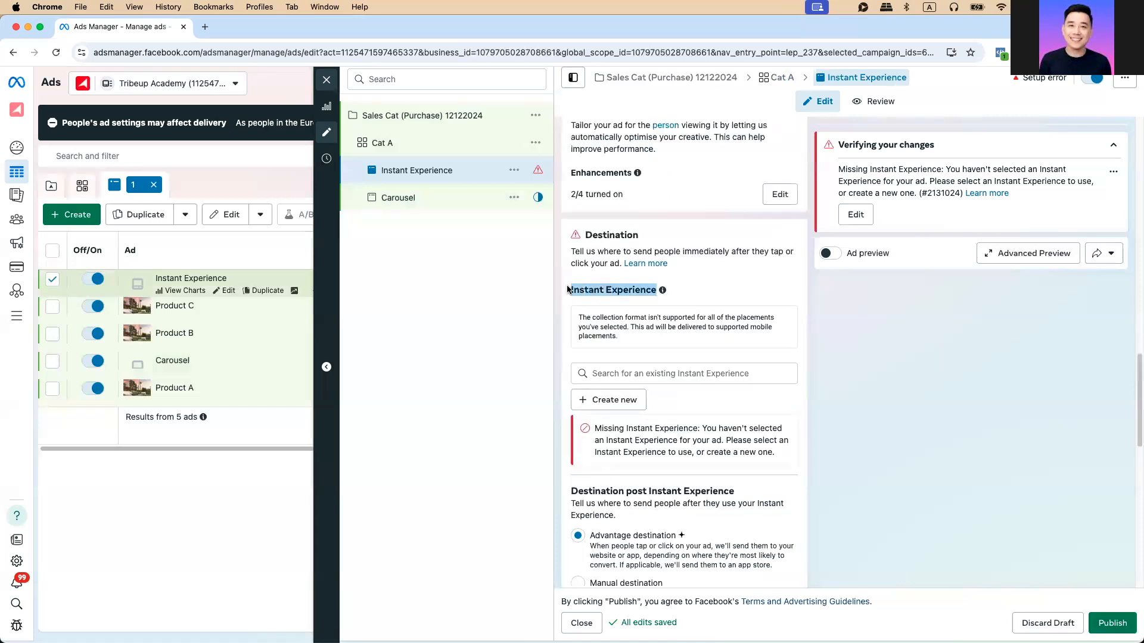
left_click(594, 398)
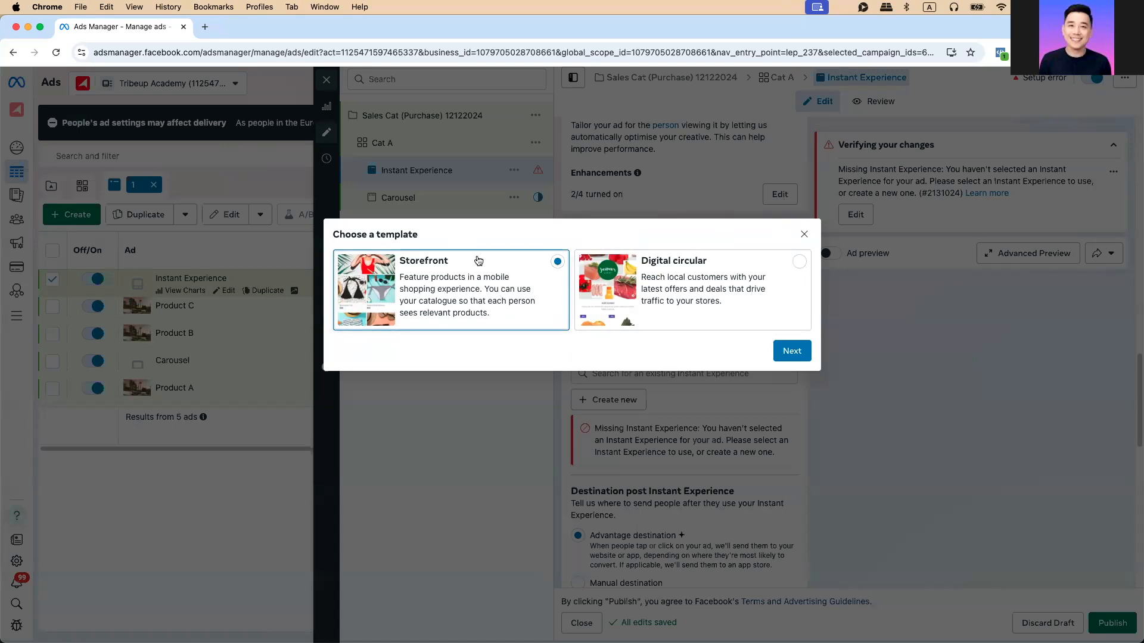
left_click(790, 352)
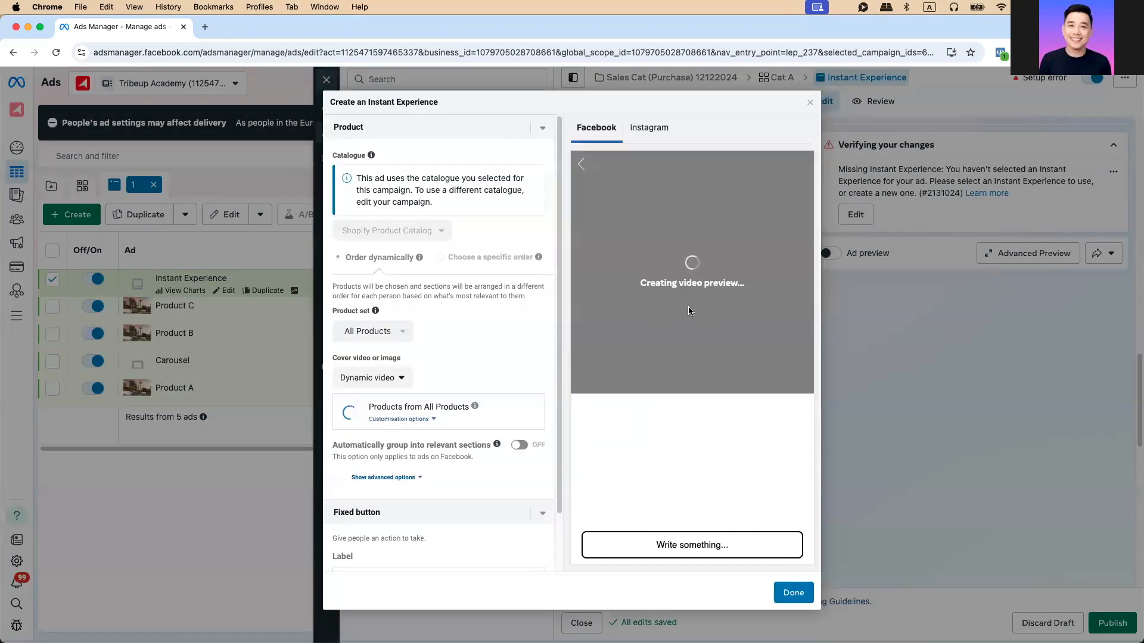
Switch the Instant Experience's cover to Image, use 6.png from the account images, and review the storefront preview
scroll(417, 321, "down", 2)
left_click(394, 314)
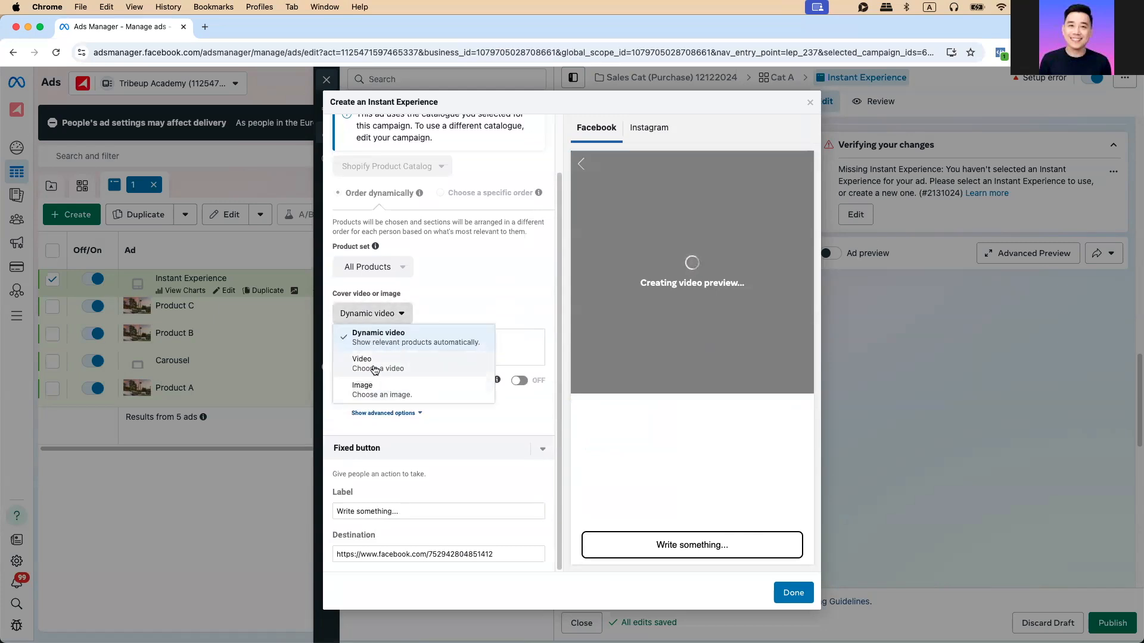
left_click(370, 394)
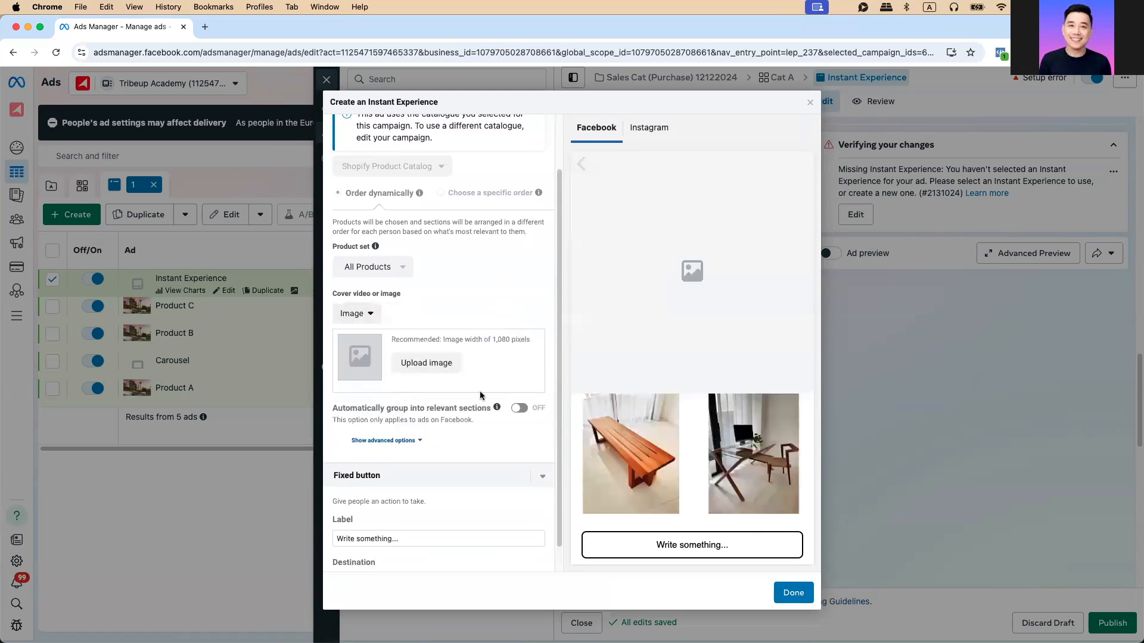
left_click(411, 362)
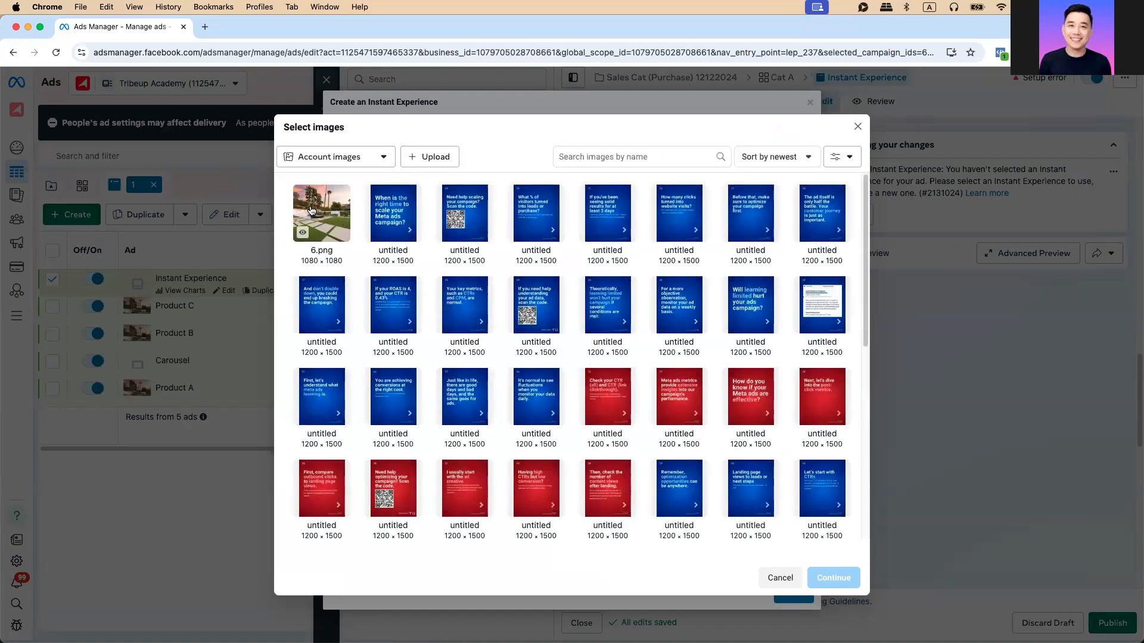
left_click(319, 213)
left_click(846, 583)
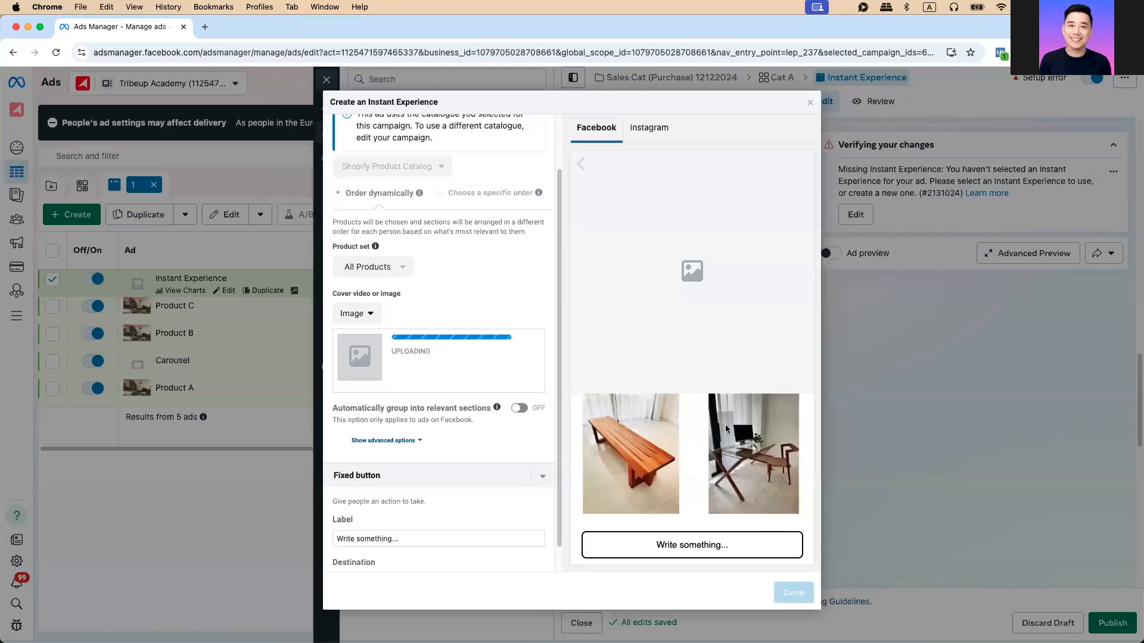
scroll(702, 294, "down", 5)
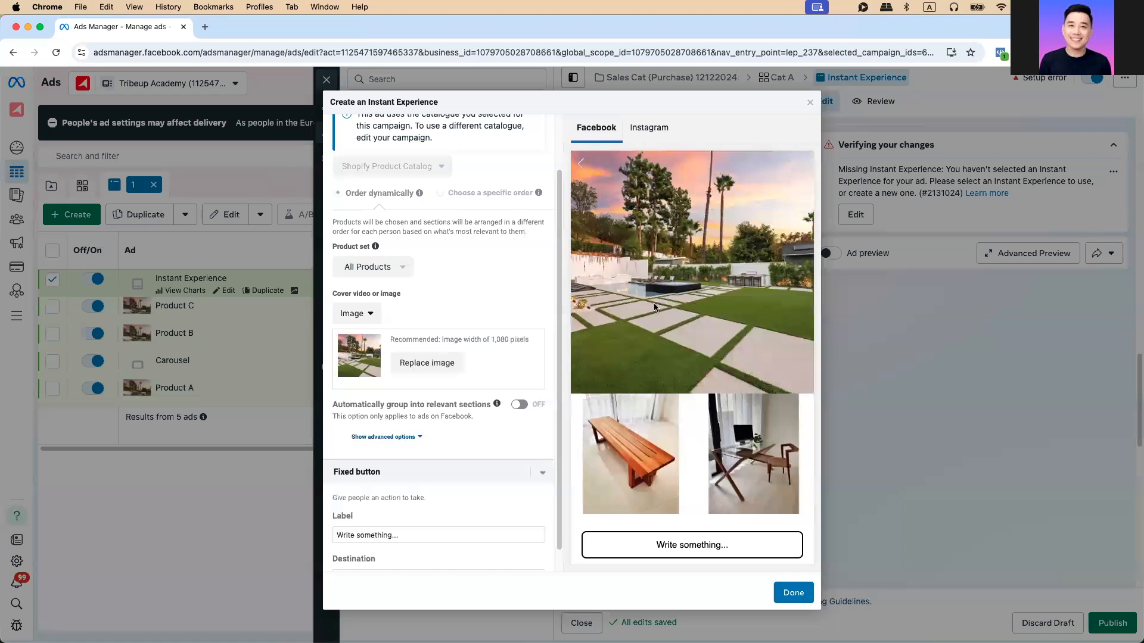
scroll(742, 322, "down", 5)
scroll(750, 316, "down", 10)
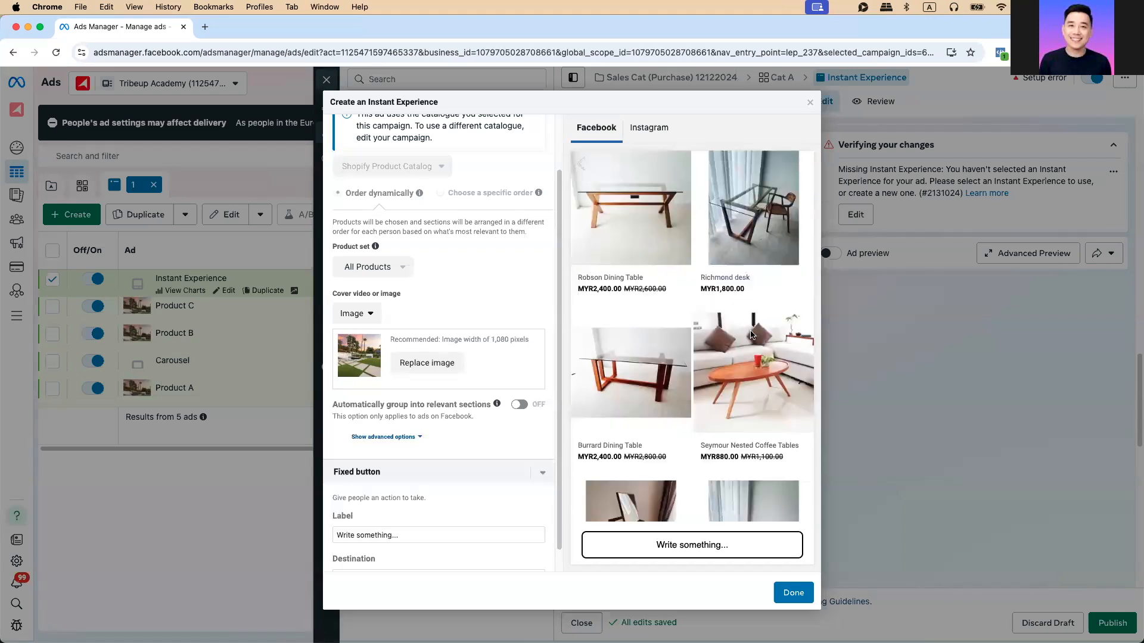
Label the Instant Experience's fixed button SHOP NOW with destination tribeupacademy.com, finish the experience and check the ad preview
scroll(761, 308, "down", 5)
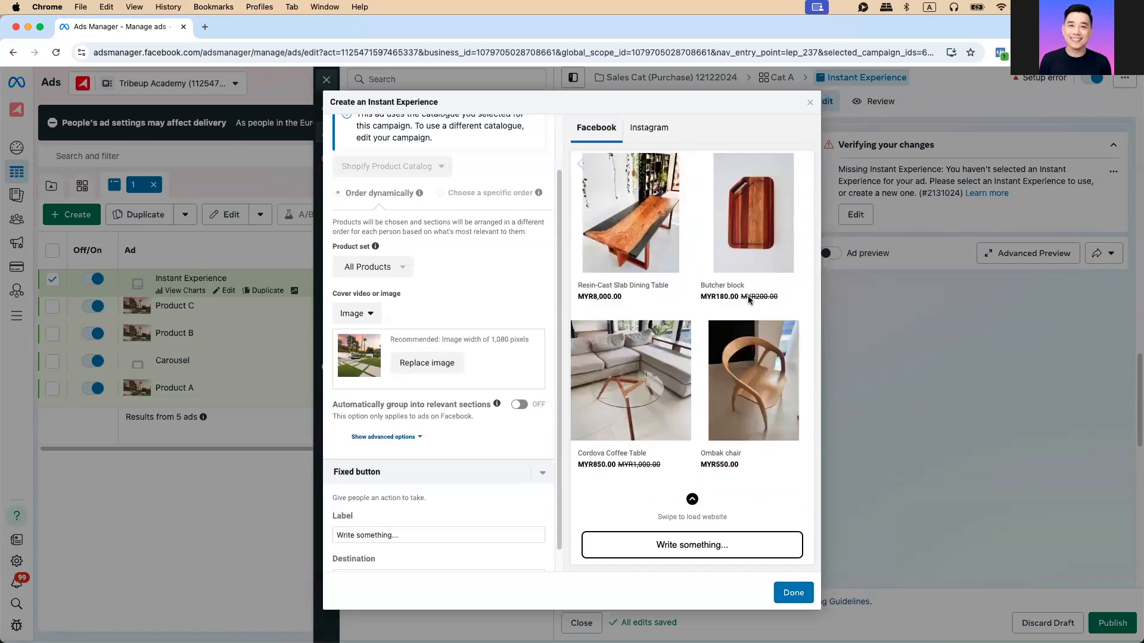
scroll(433, 447, "down", 1)
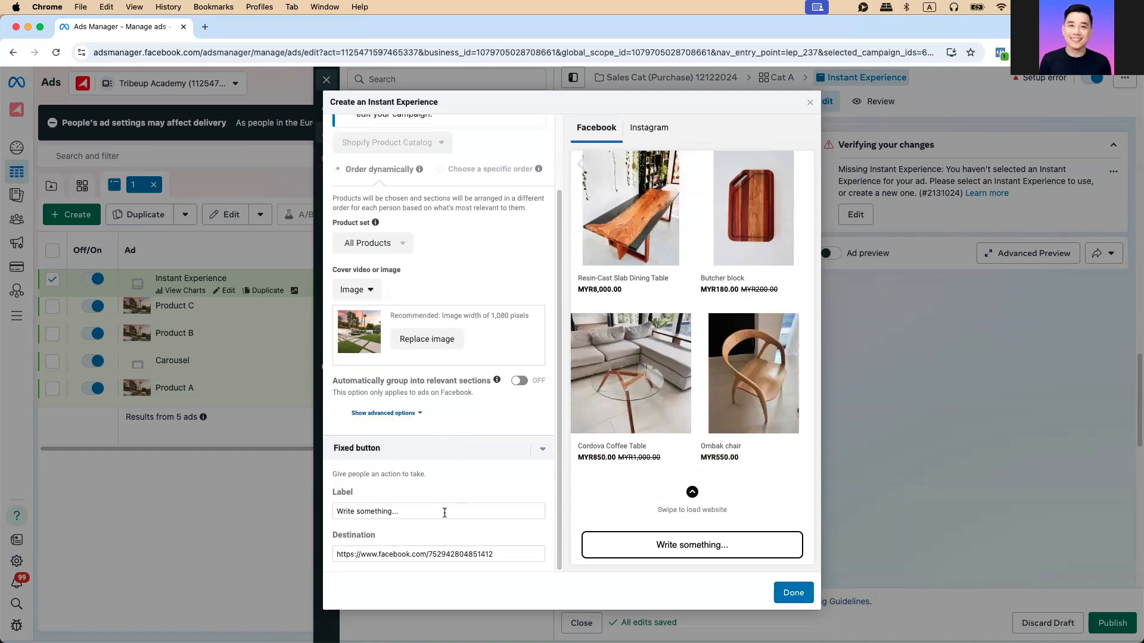
left_click_drag(507, 561, 274, 538)
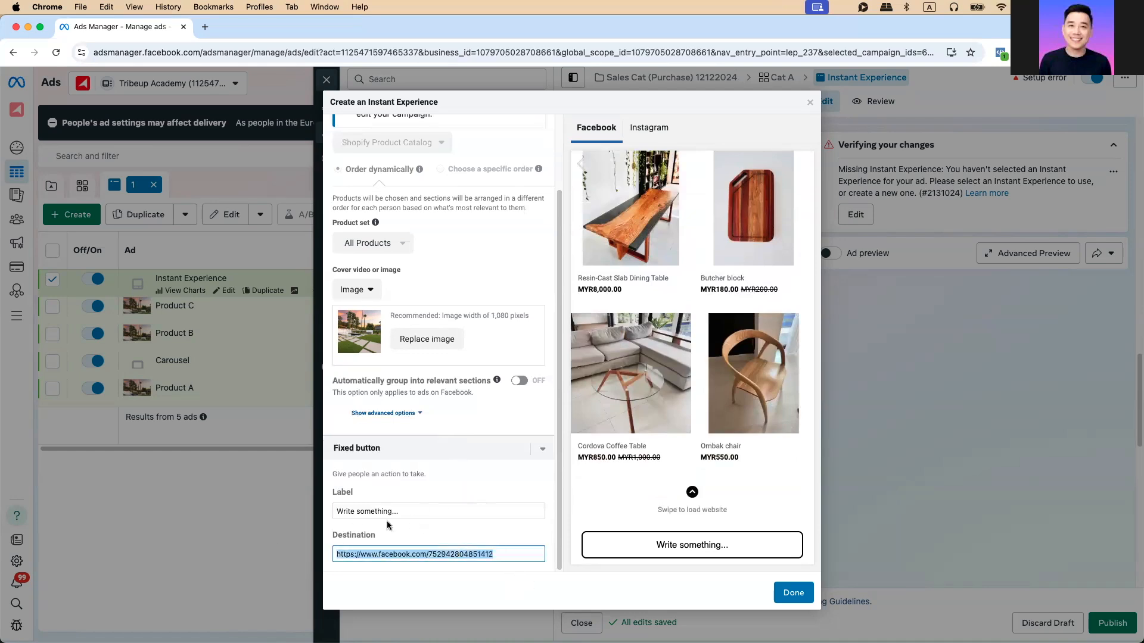
left_click_drag(411, 511, 233, 504)
type("SHOP NOW")
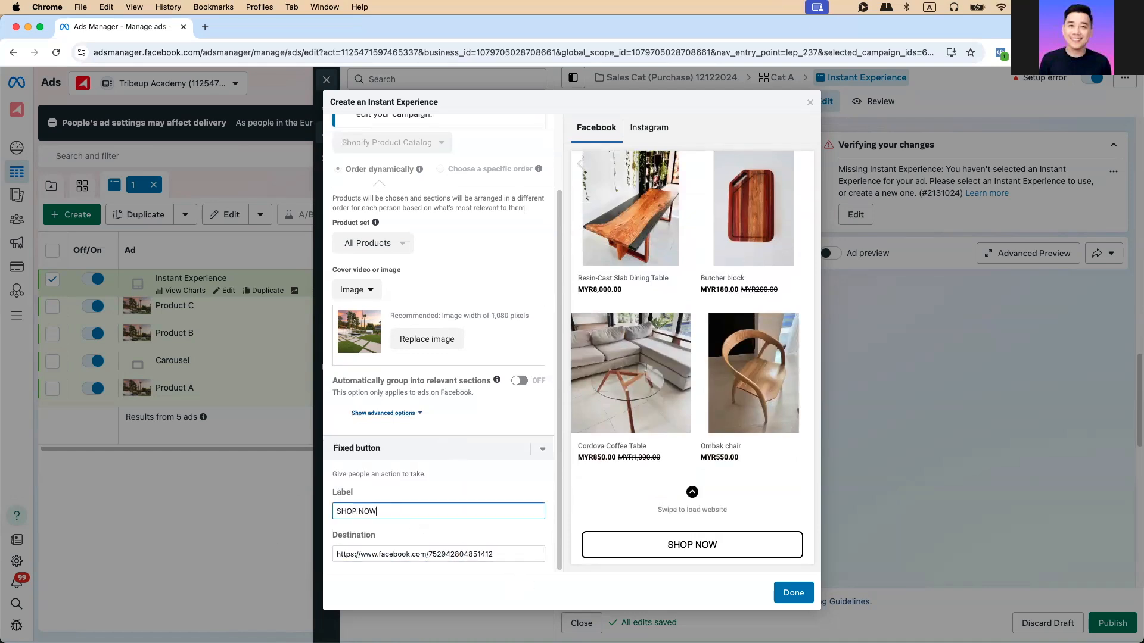
triple_click(514, 548)
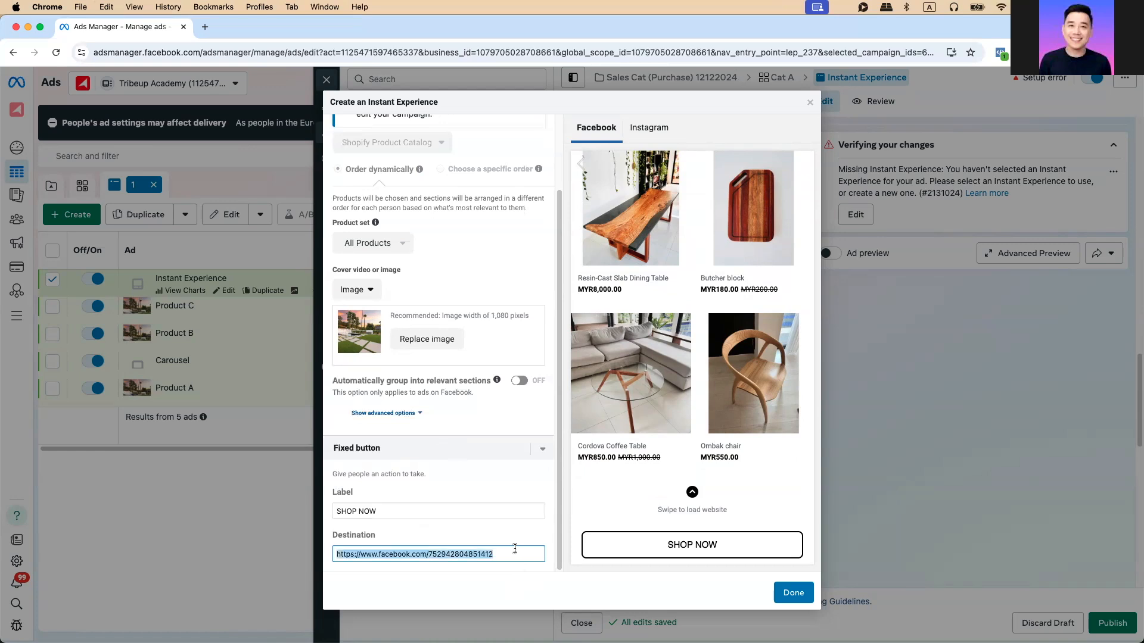
type("tribeupacademy")
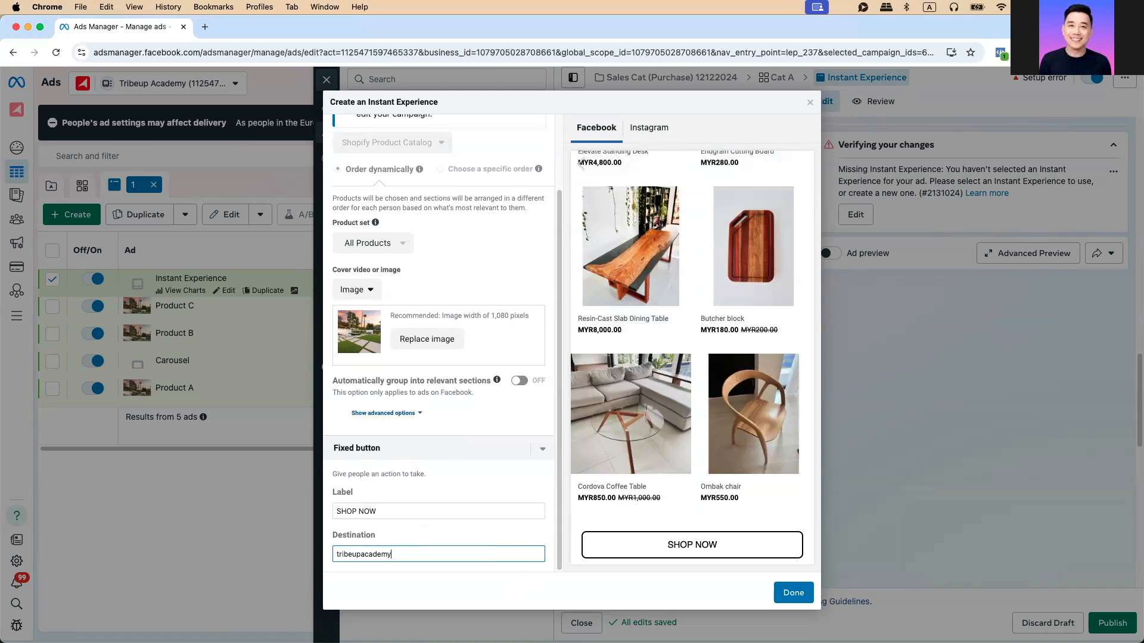
type(".com")
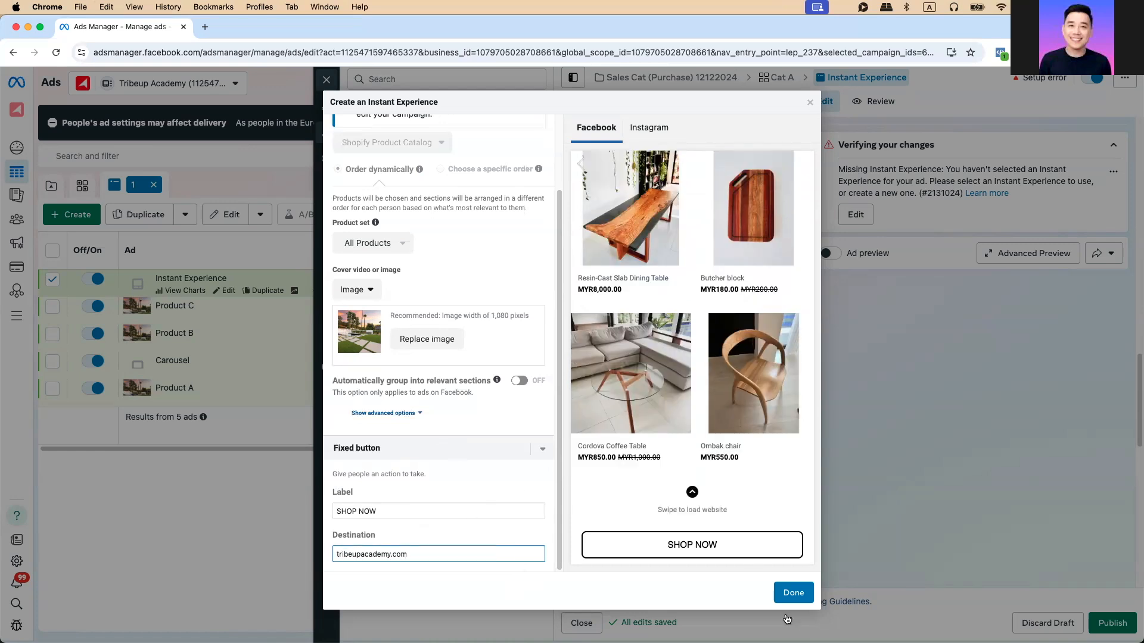
left_click(796, 594)
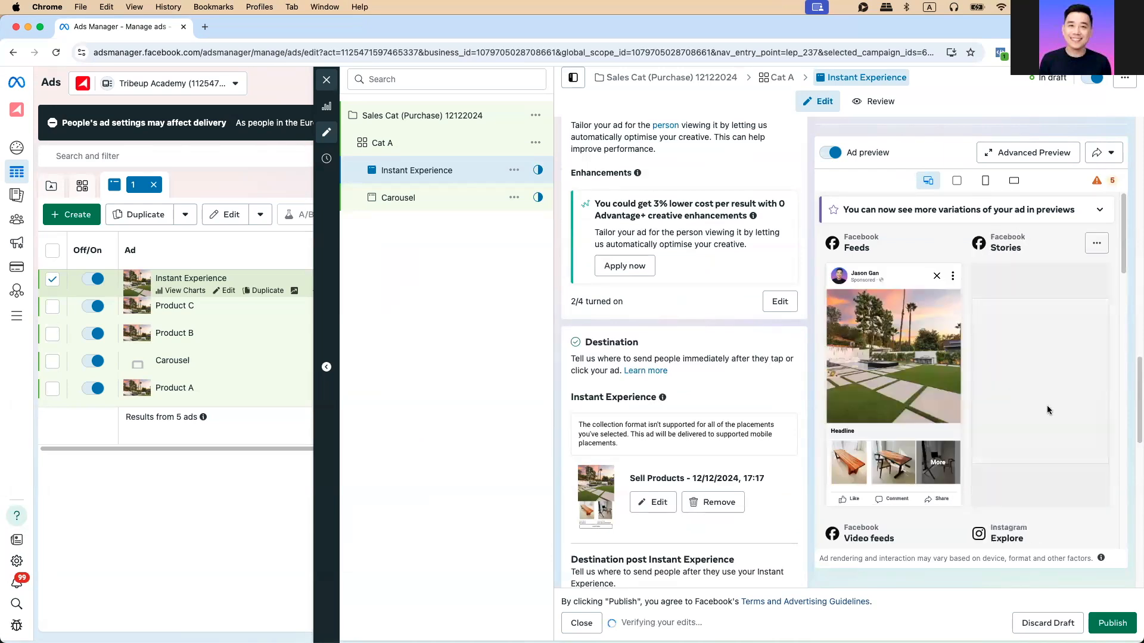
scroll(995, 323, "down", 2)
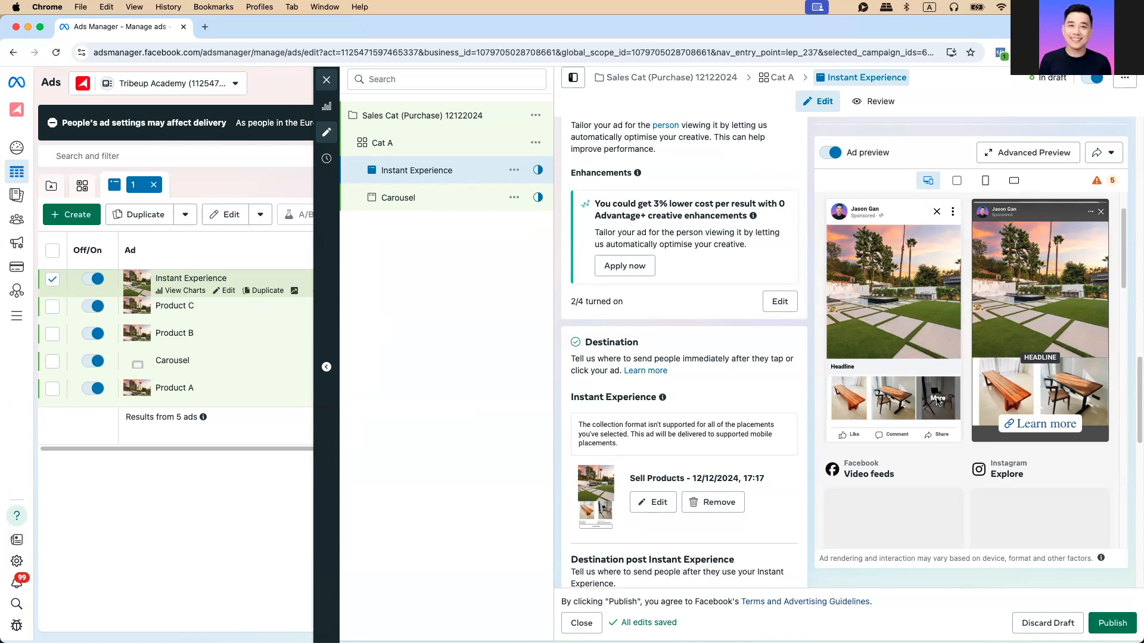
scroll(646, 208, "up", 3)
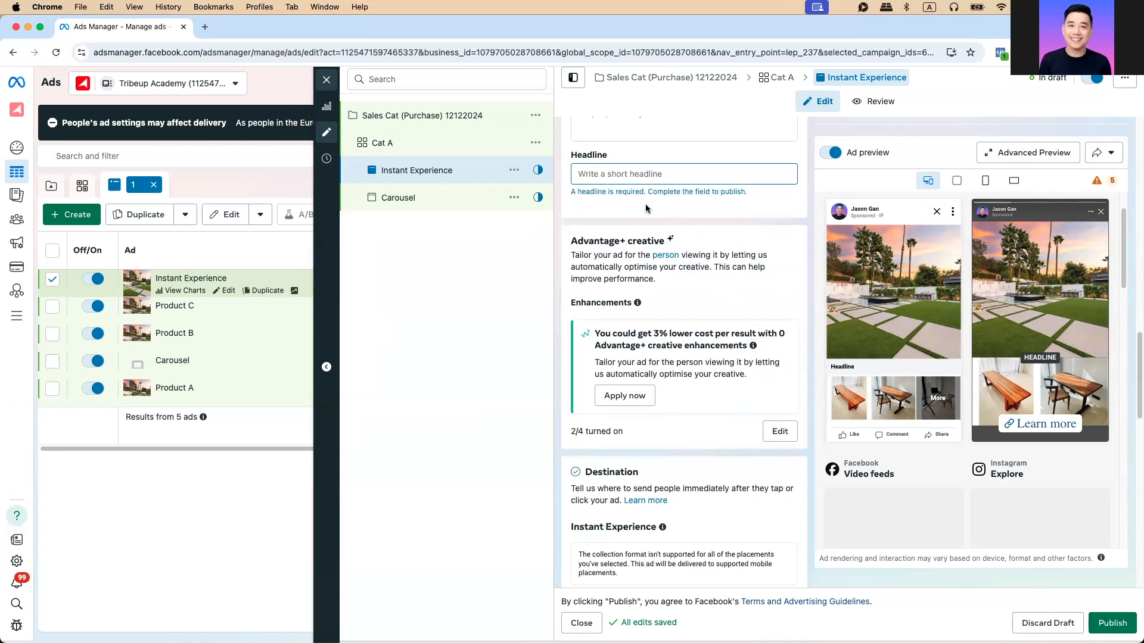
Duplicate the Cat A ad set together with its ads and rename the copy Cat B
left_click(536, 144)
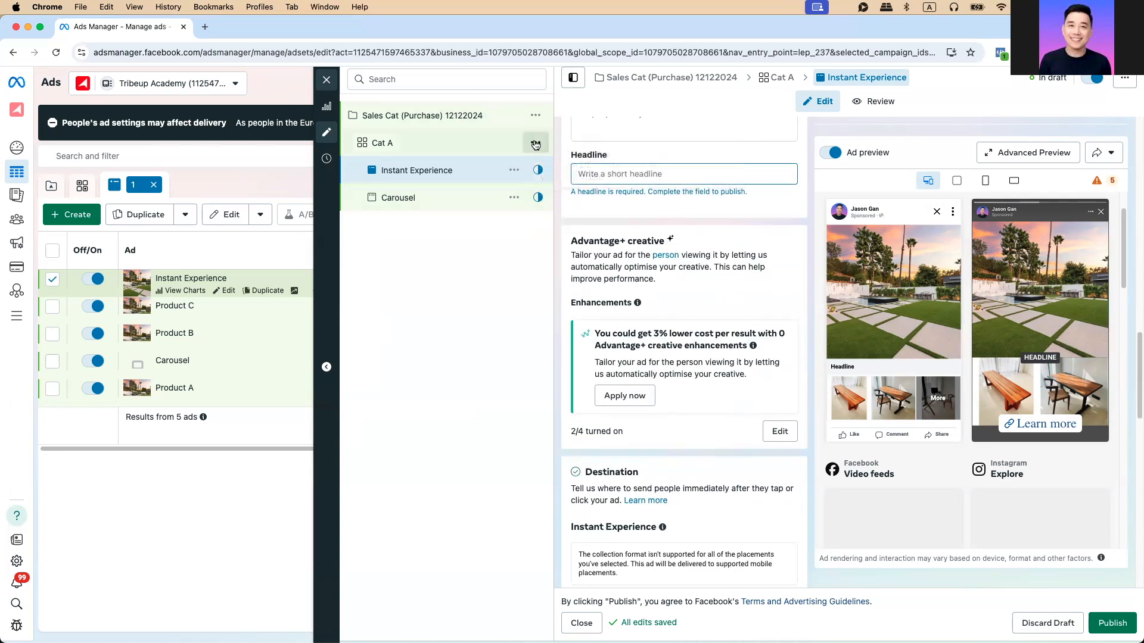
left_click(557, 212)
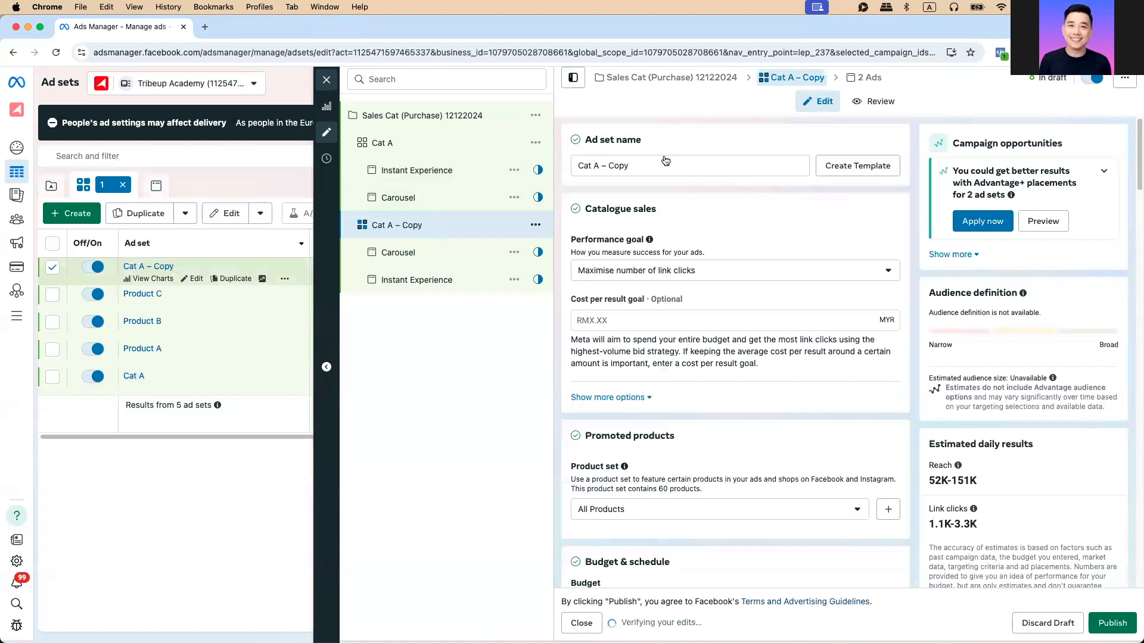
left_click_drag(630, 166, 594, 169)
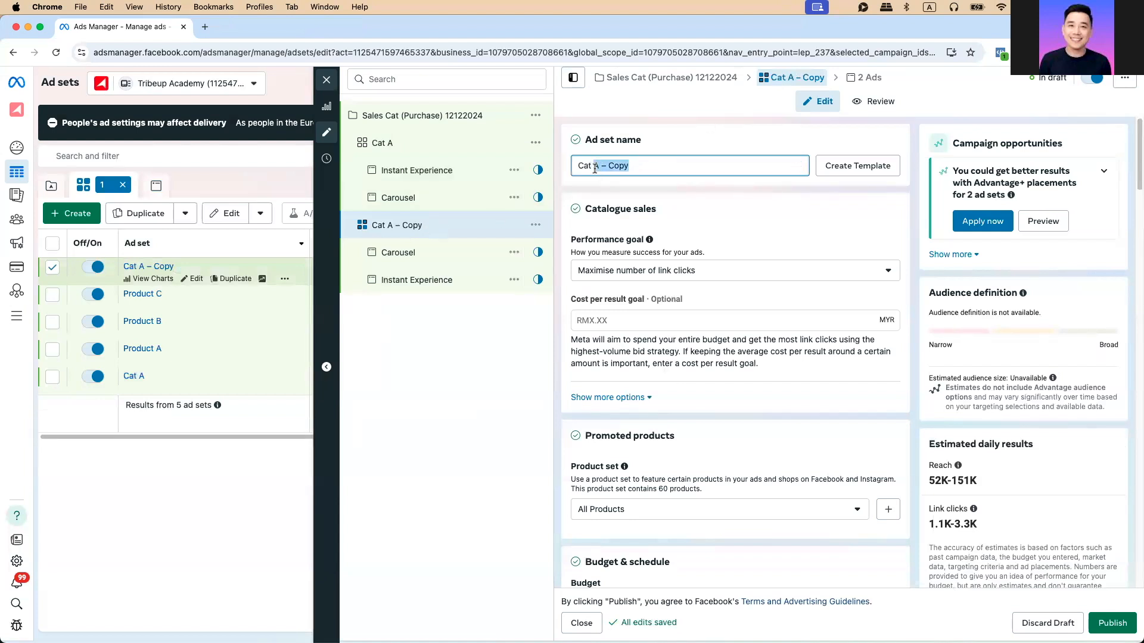
type("B")
left_click(492, 365)
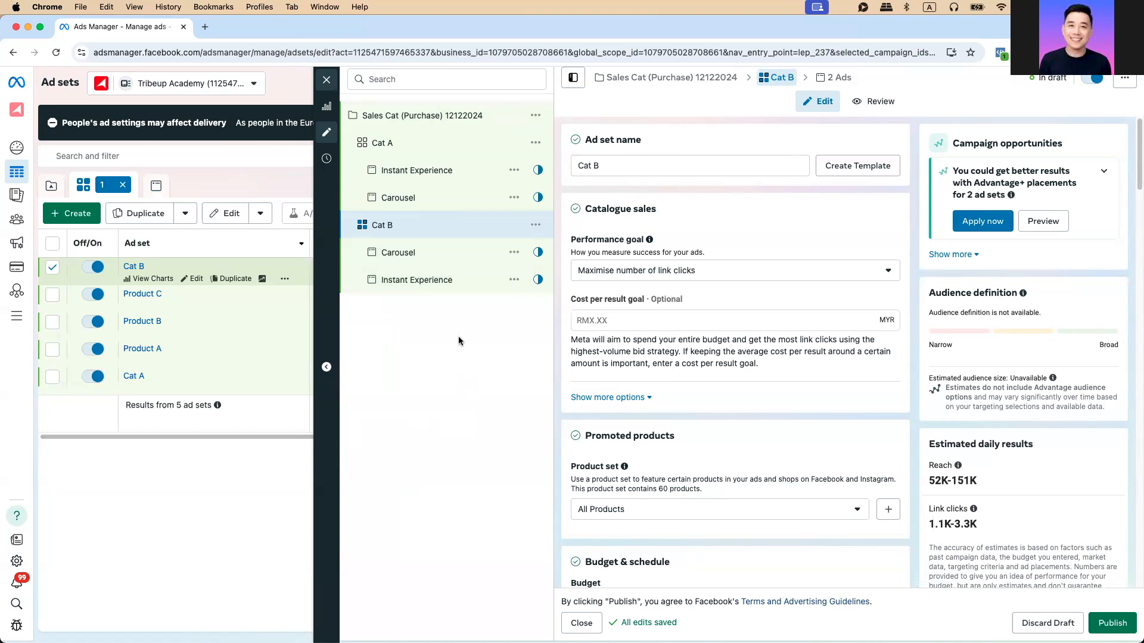
Leave the ad set editor, view the ad sets of the Sales Non-Cat (ATC) 12122024 campaign and return to the campaign list
left_click(336, 86)
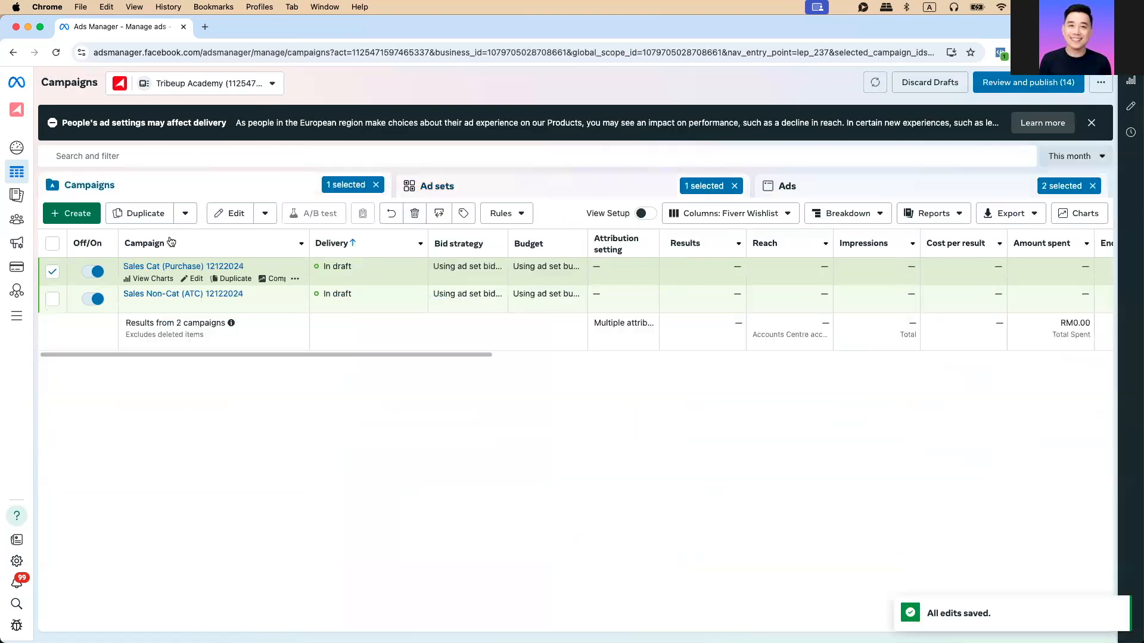
left_click(181, 295)
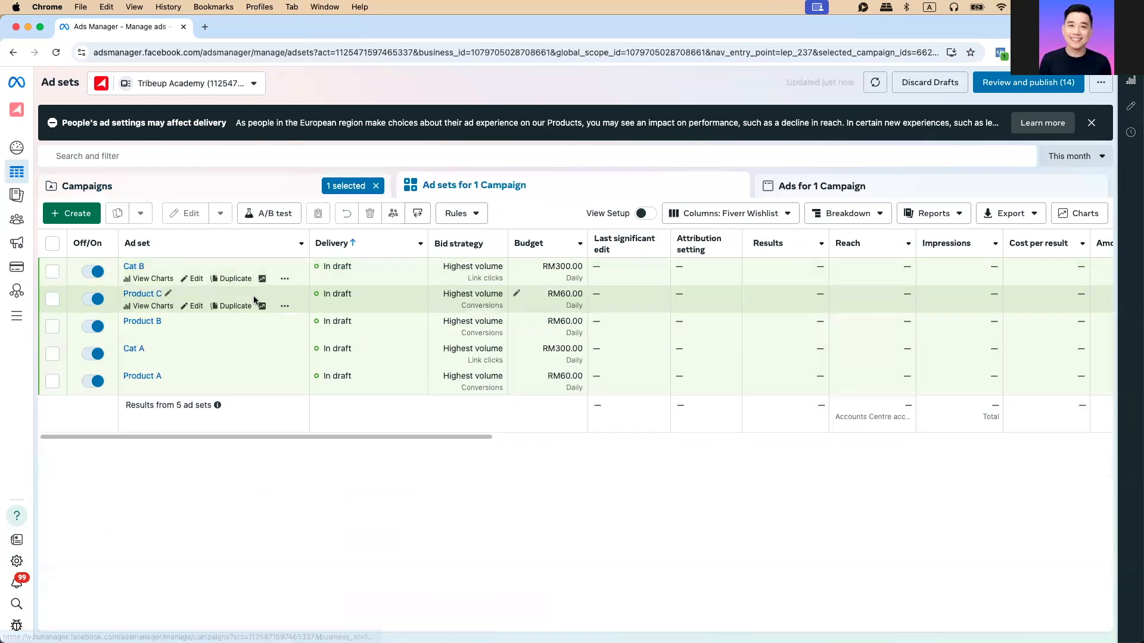
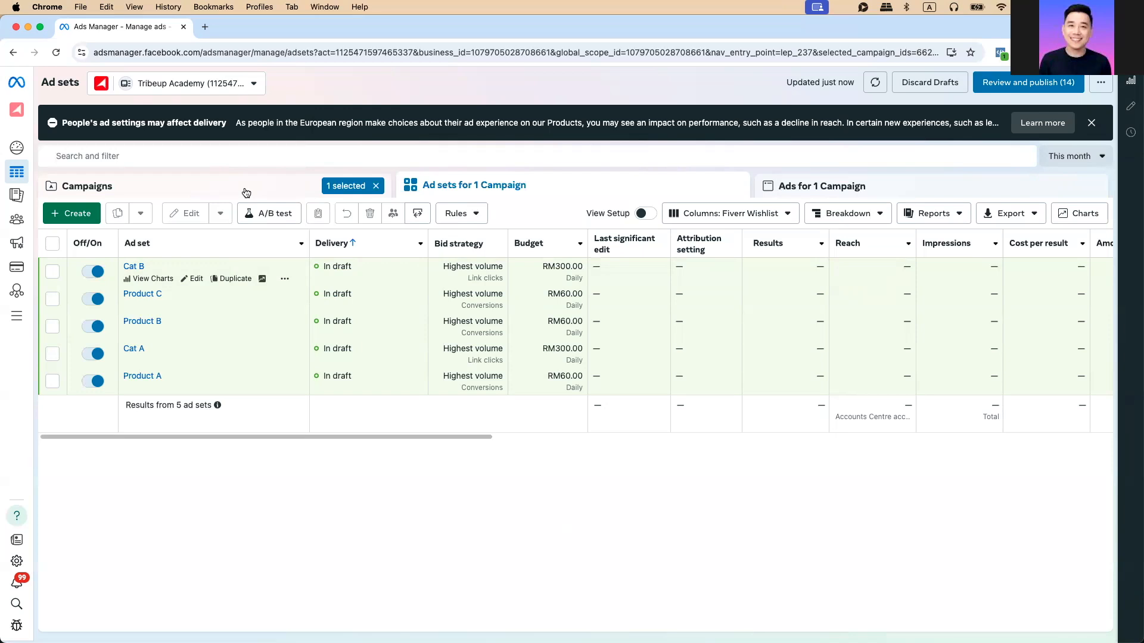
left_click(246, 193)
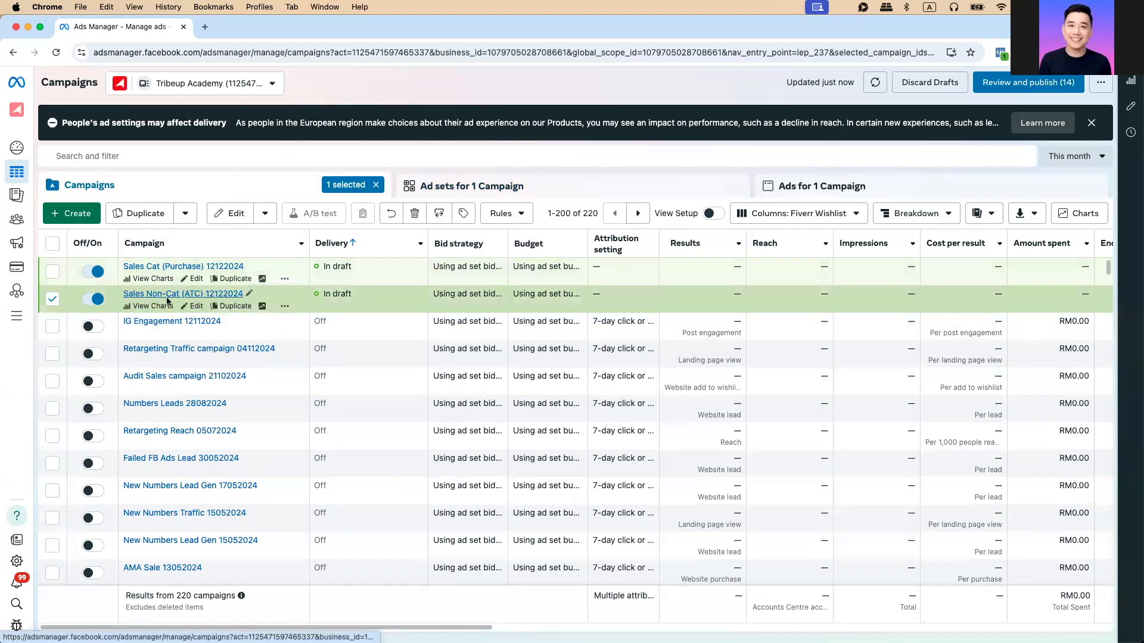
Create a new campaign with the Sales objective using the Advantage+ shopping campaign setup
left_click(77, 215)
left_click(455, 468)
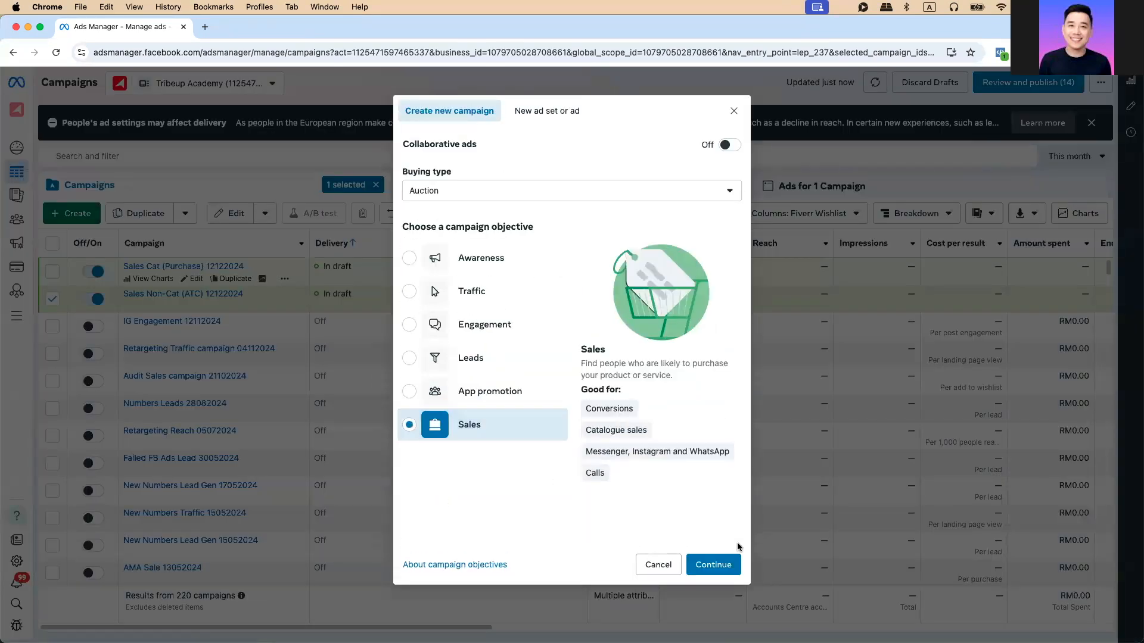
left_click(722, 563)
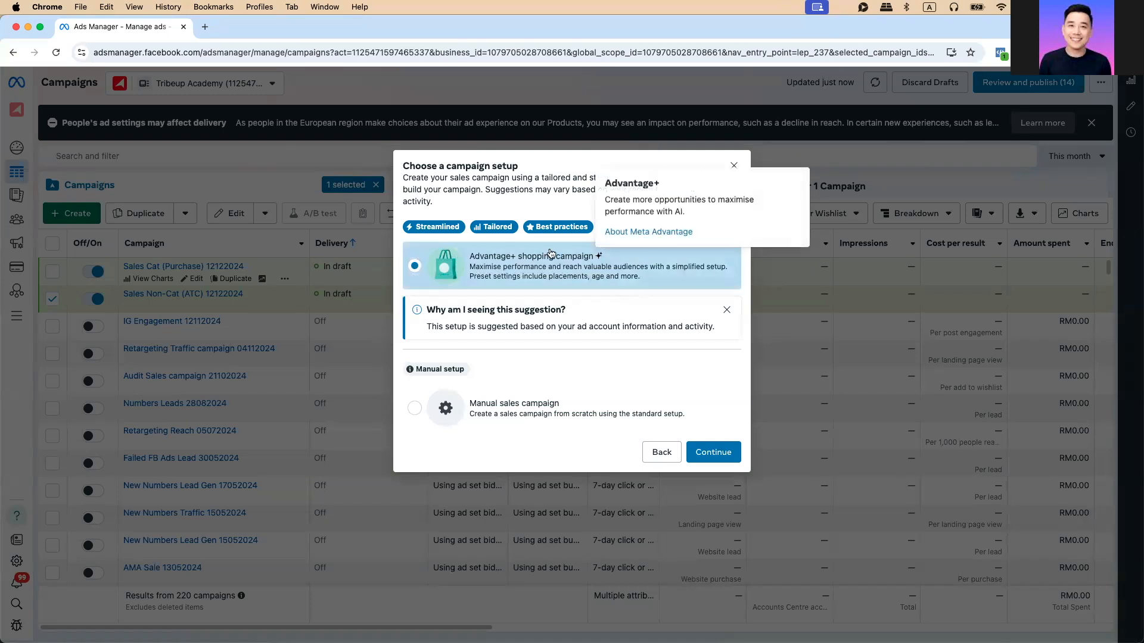
left_click(710, 453)
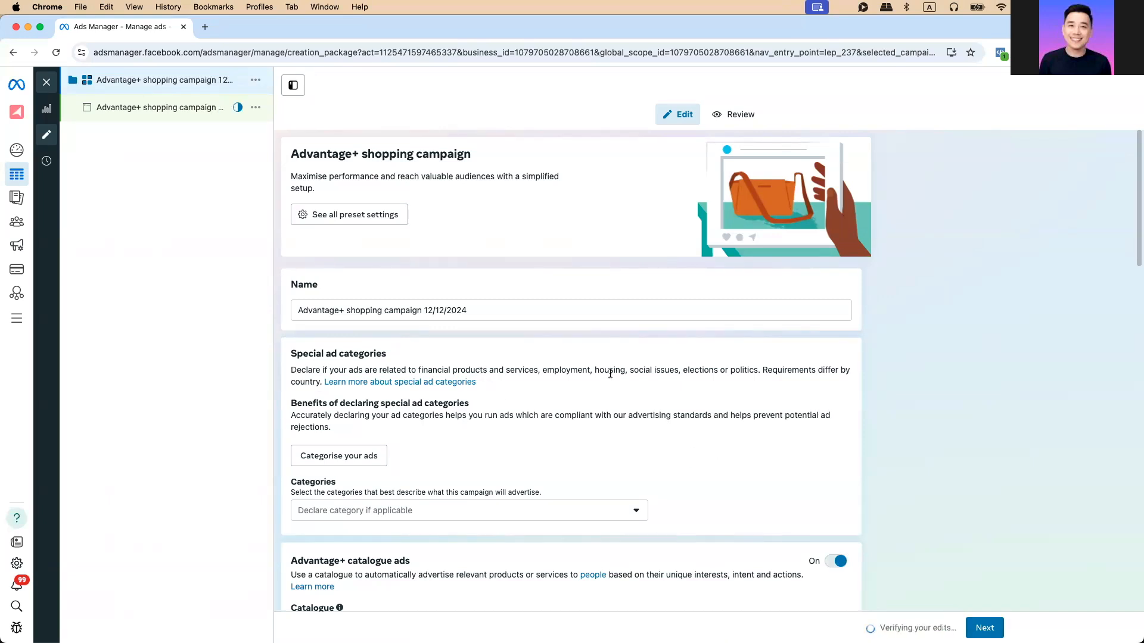
Examine the new campaign's Advantage+ catalogue ads settings and the catalogues available for selection
scroll(595, 382, "down", 2)
scroll(576, 351, "down", 5)
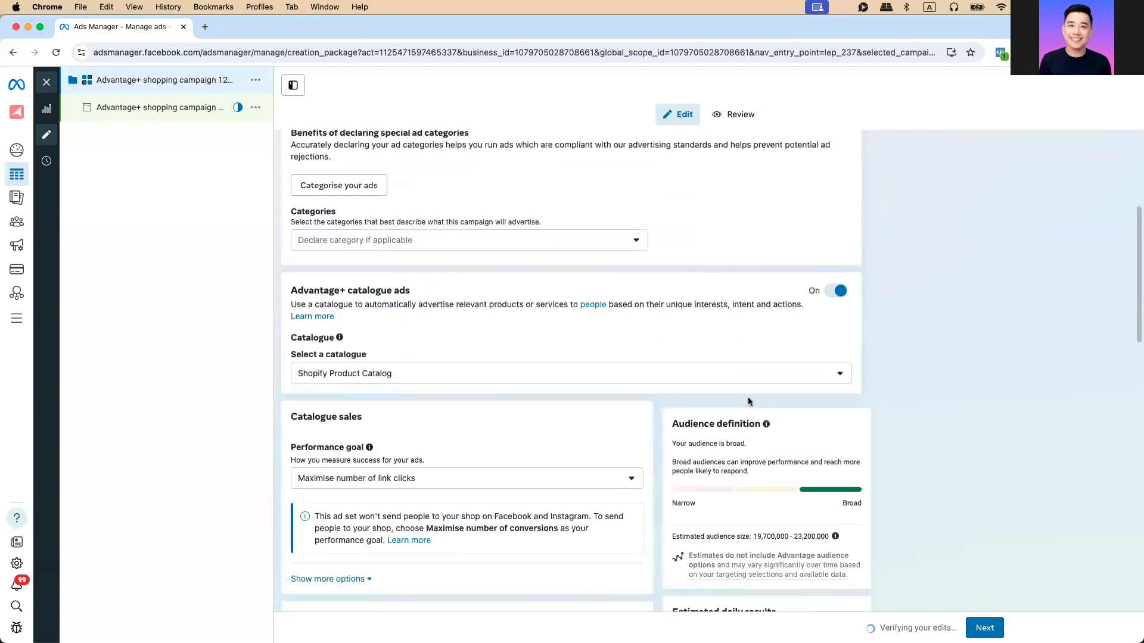
scroll(567, 360, "down", 5)
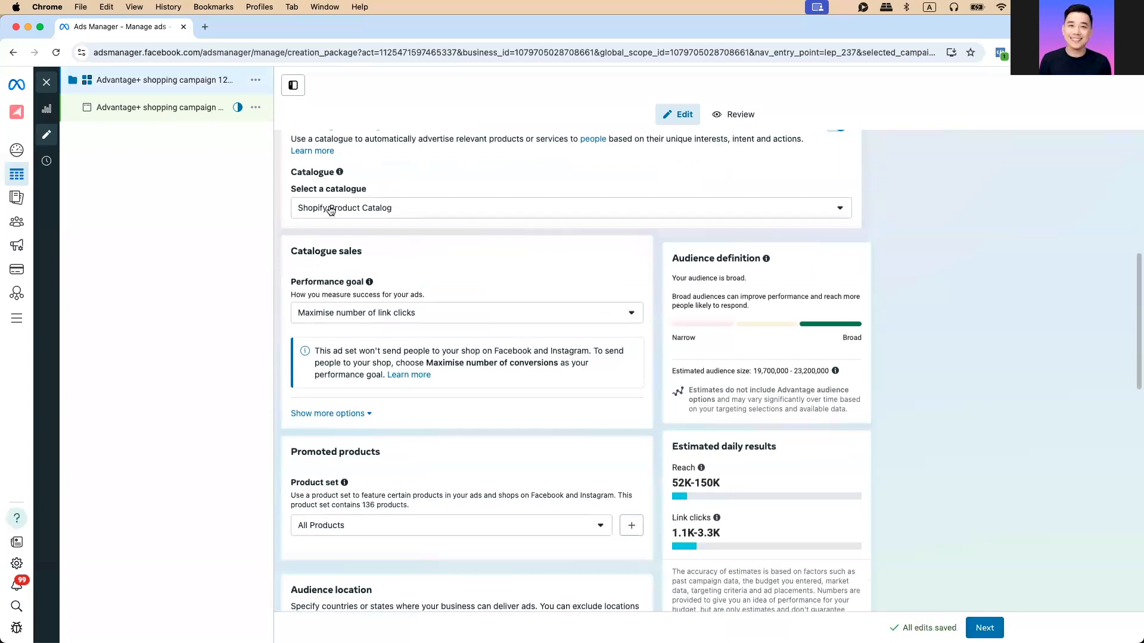
left_click(330, 210)
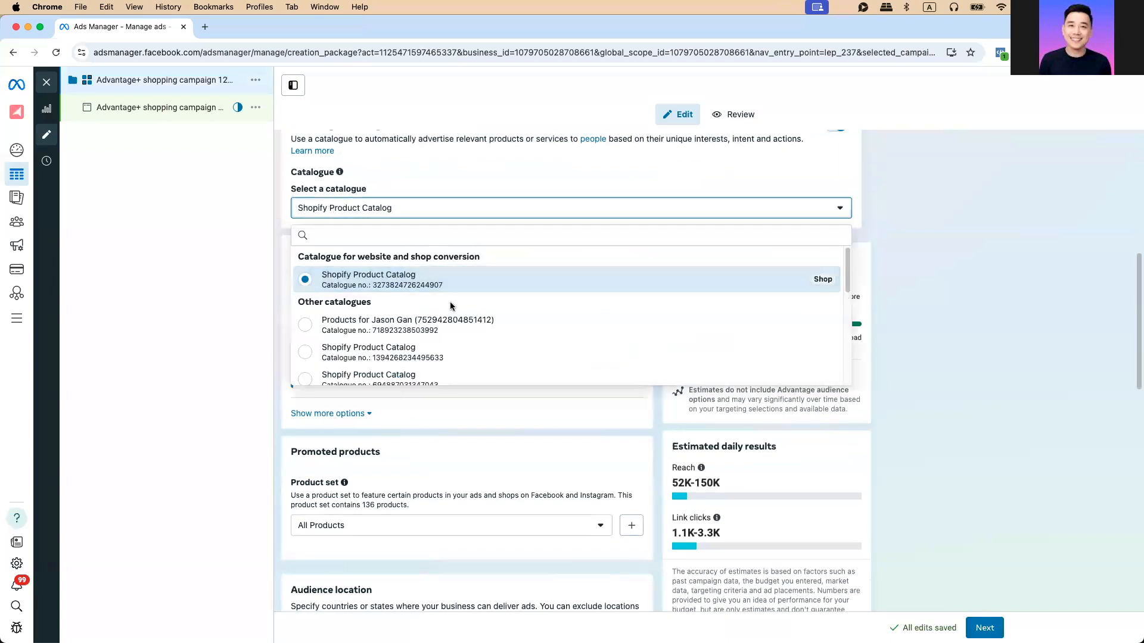
left_click(238, 226)
scroll(408, 216, "down", 3)
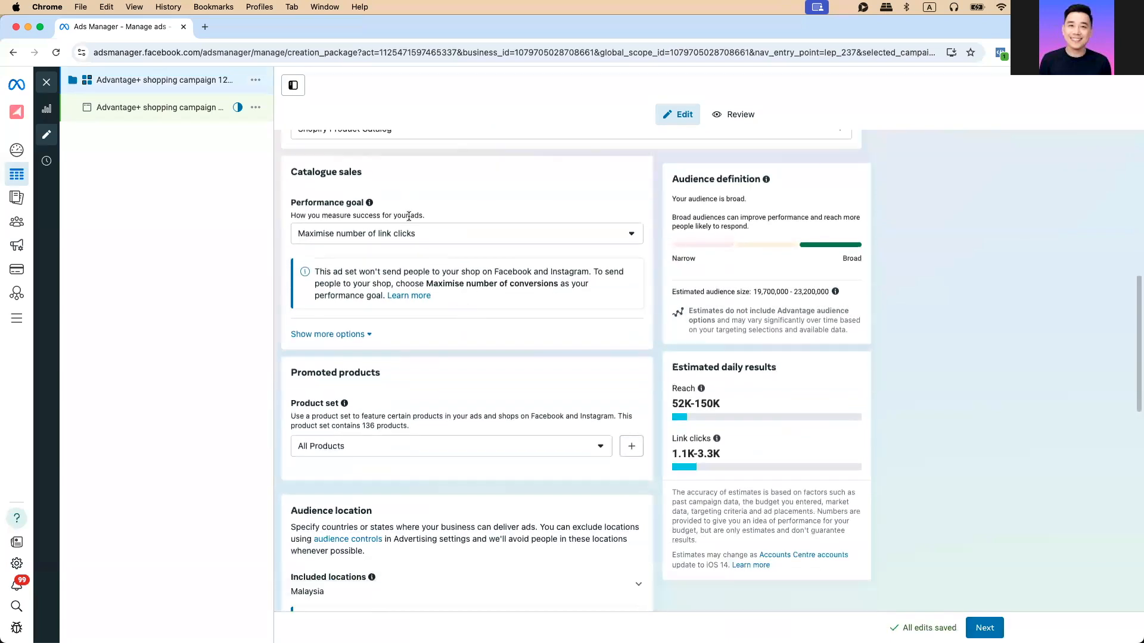
Set the catalogue sales performance goal to Maximise number of conversions and check the remaining goal options and cost per result information
left_click(374, 234)
left_click(399, 287)
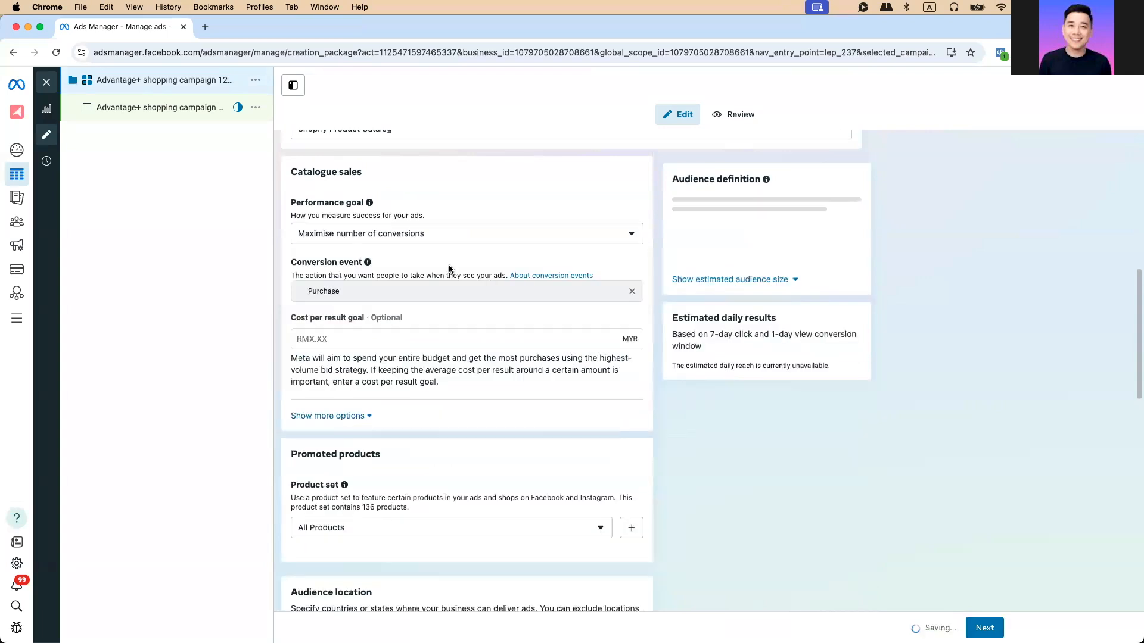
left_click(408, 233)
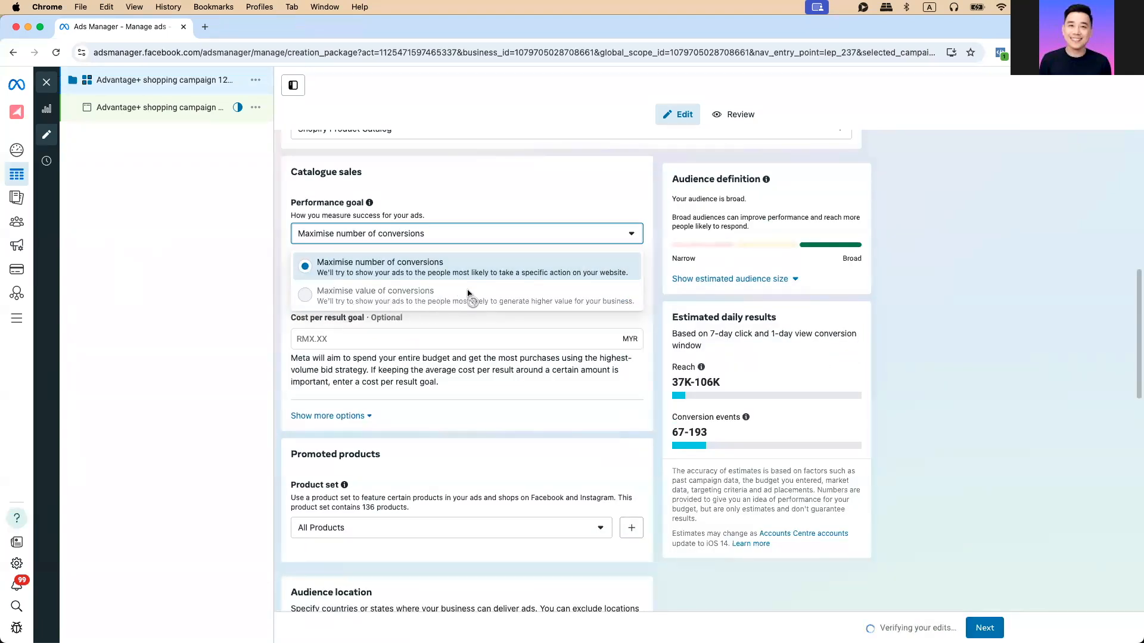
left_click(359, 307)
mouse_move(409, 319)
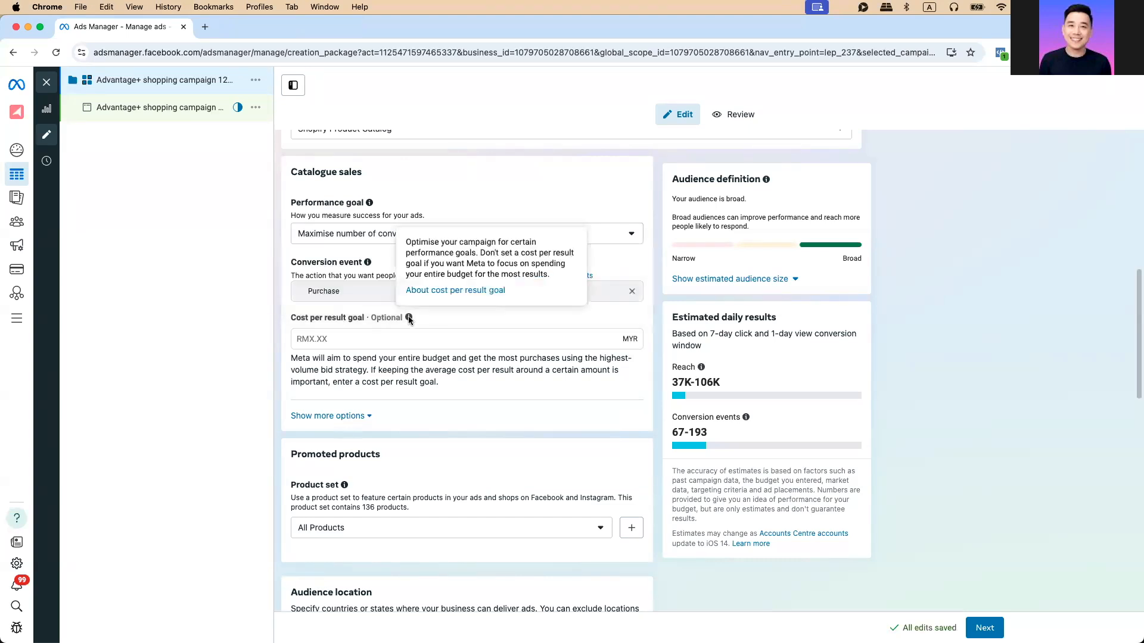
Examine the product sets available for the promoted products without choosing a different one
scroll(470, 313, "down", 5)
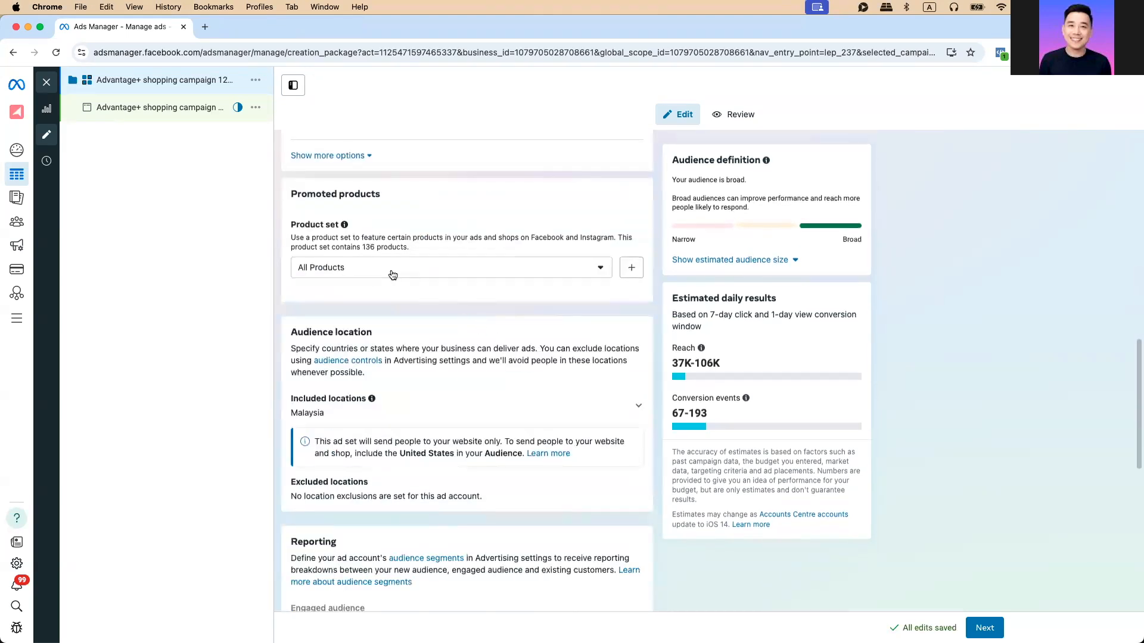
left_click(374, 274)
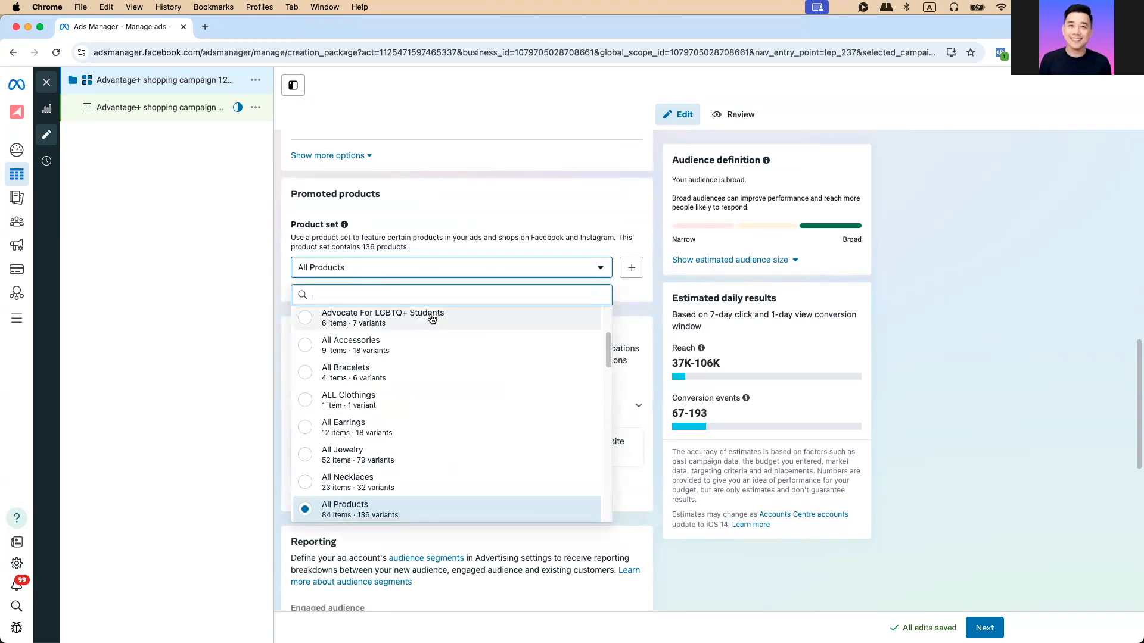
left_click(250, 299)
Review the campaign's audience location, reporting, and budget and schedule settings
scroll(347, 342, "down", 2)
scroll(409, 386, "down", 3)
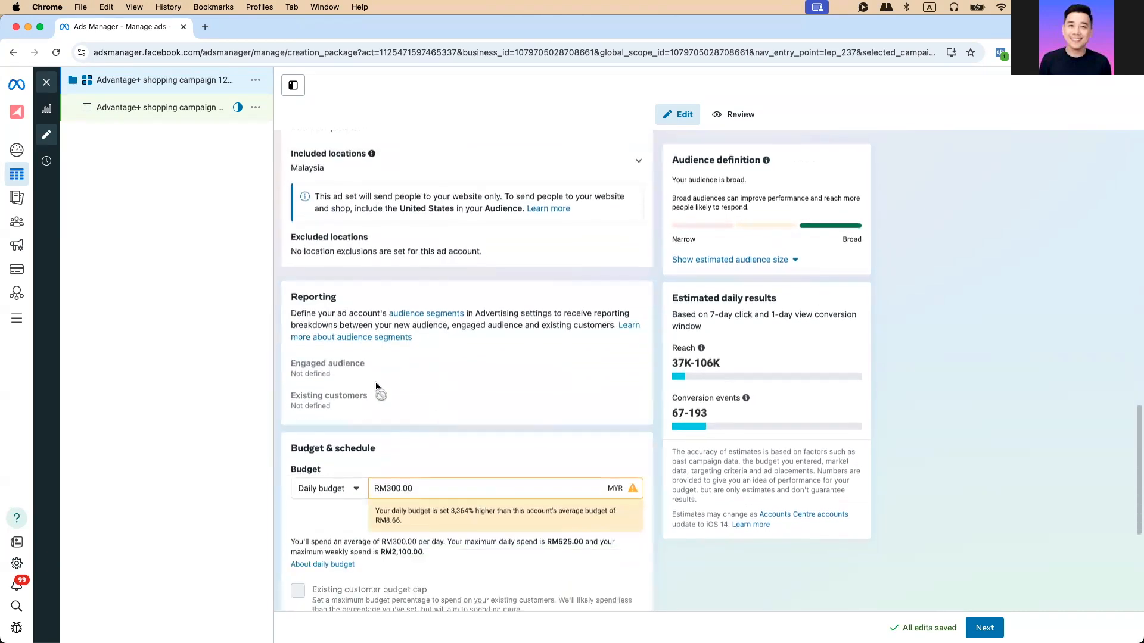
scroll(417, 334, "up", 2)
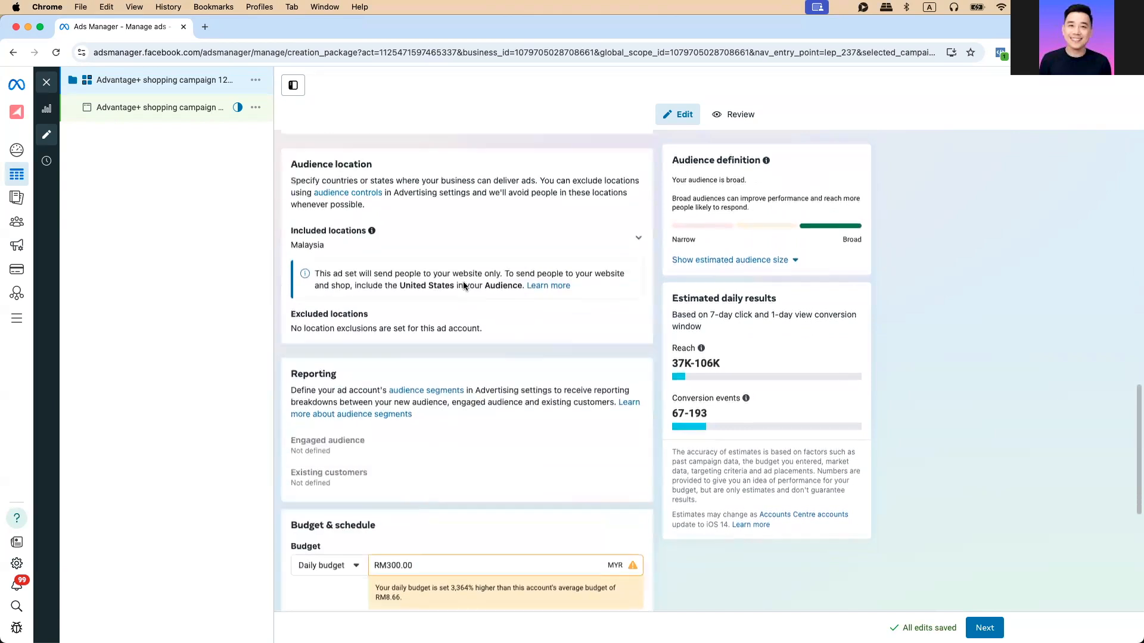
scroll(464, 286, "up", 2)
left_click(647, 316)
left_click(647, 316)
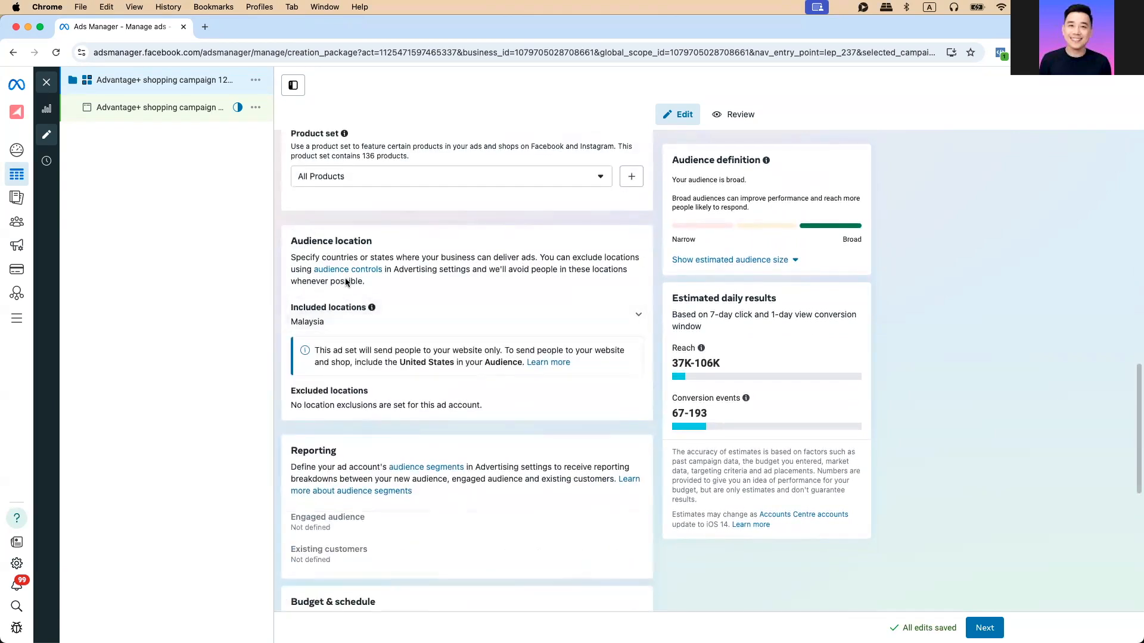
scroll(513, 322, "down", 4)
scroll(512, 324, "down", 4)
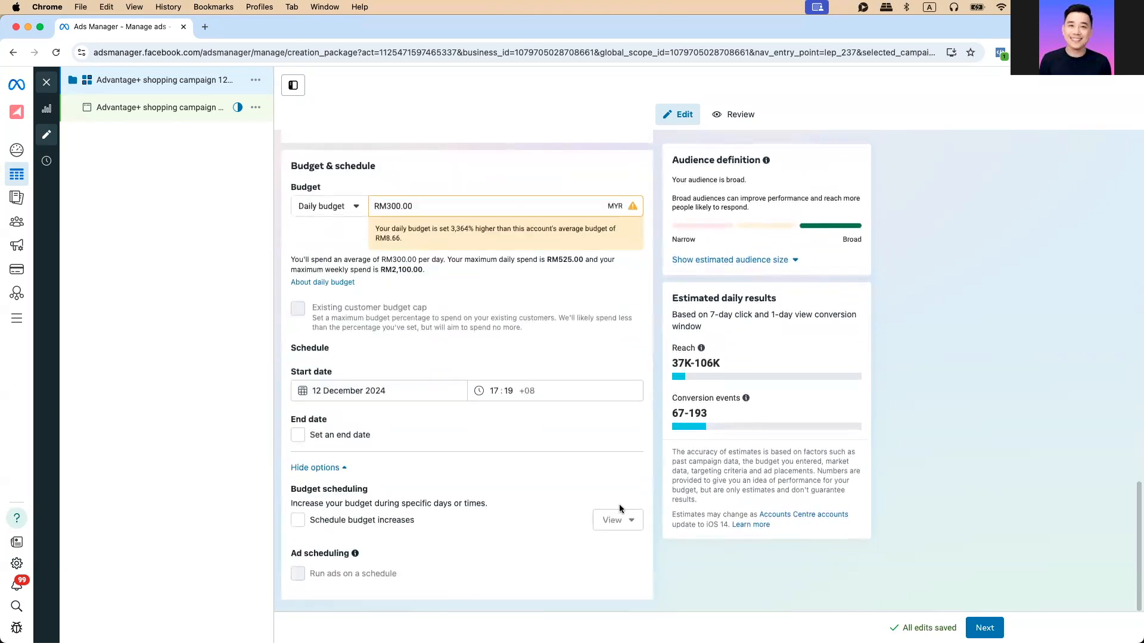
scroll(455, 382, "up", 4)
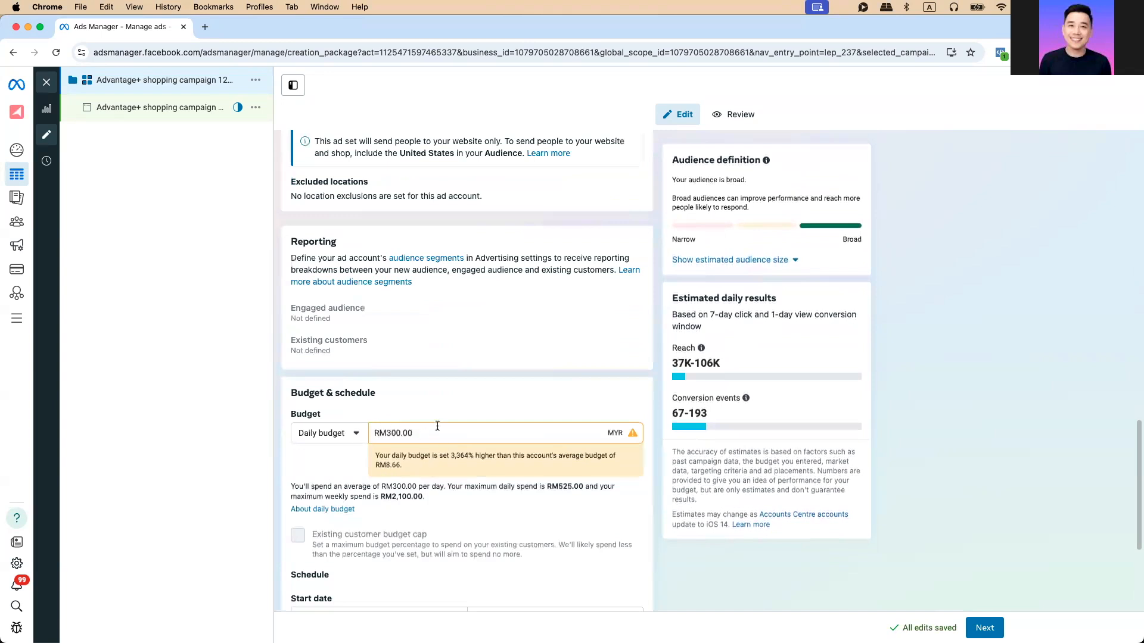
Open the Advantage+ shopping campaign's ad and compare the Single image or video and Collection formats with Carousel, keeping Carousel
left_click(151, 117)
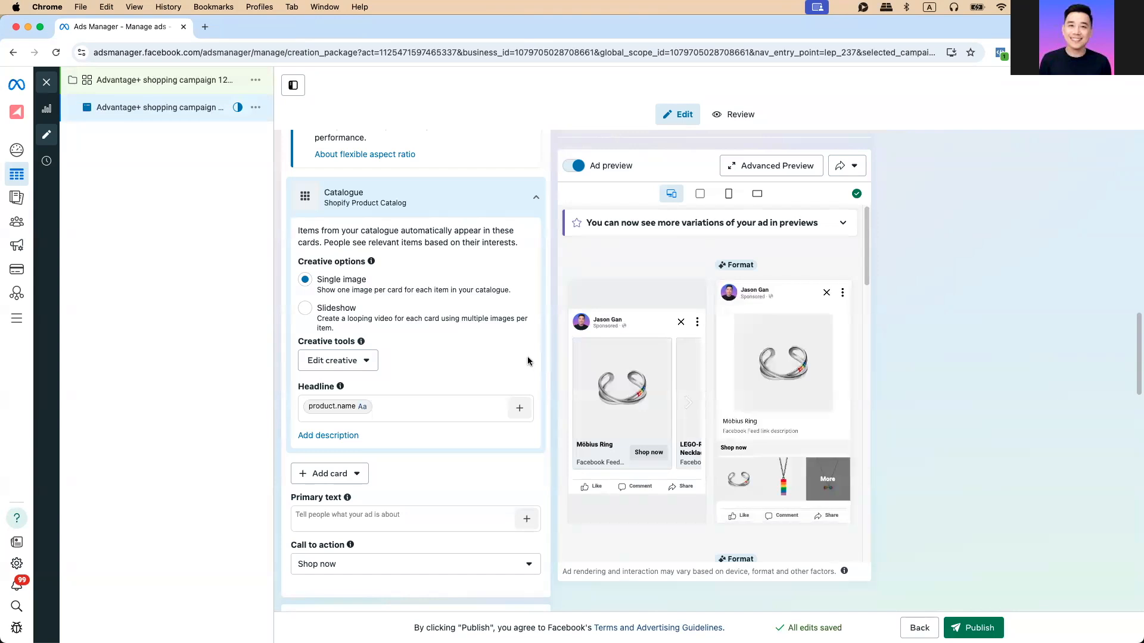
scroll(417, 304, "up", 5)
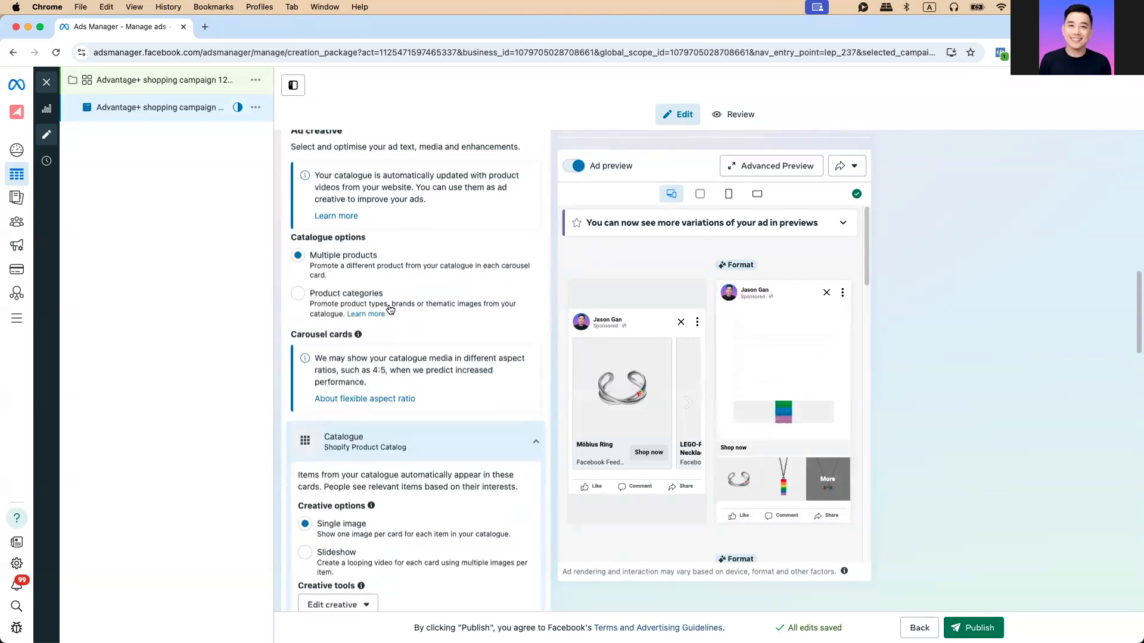
scroll(417, 328, "up", 8)
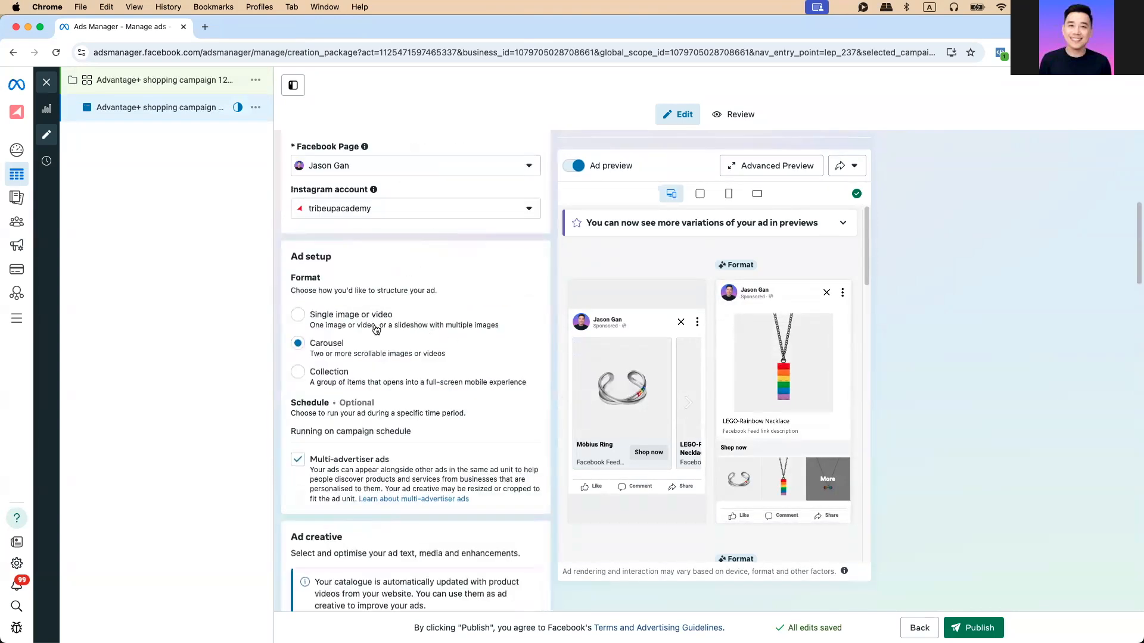
left_click(345, 322)
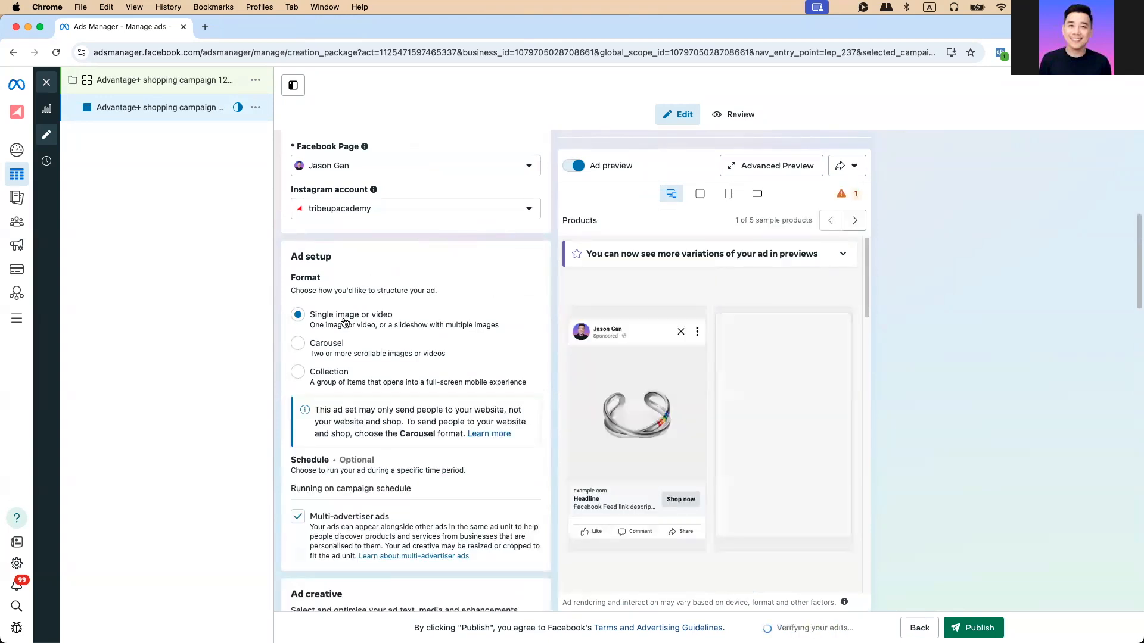
left_click(323, 345)
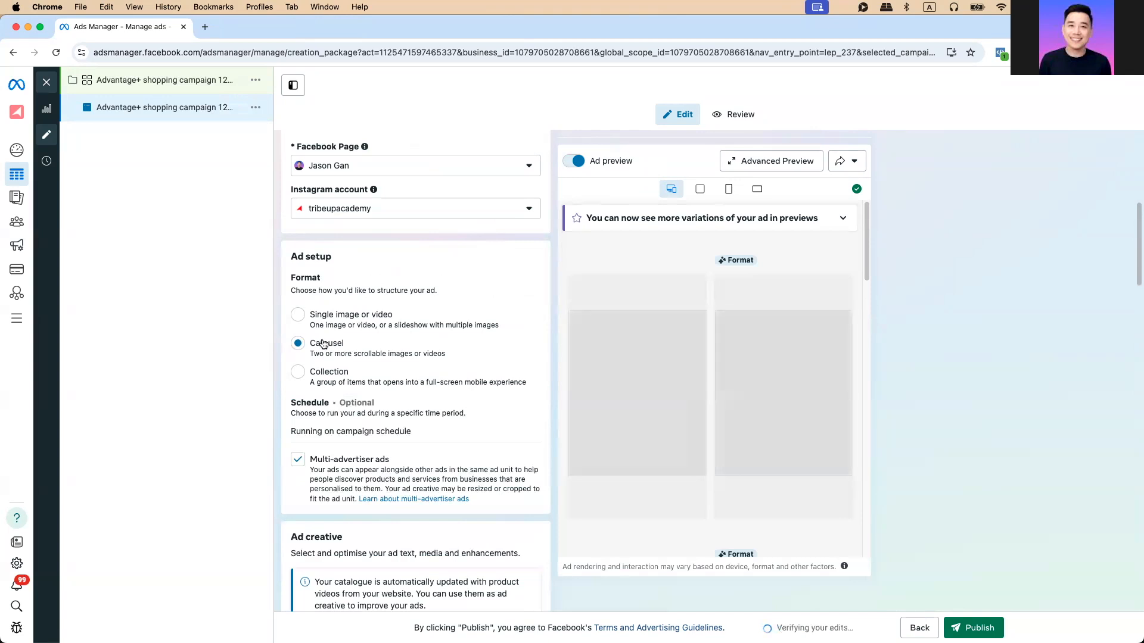
left_click(331, 365)
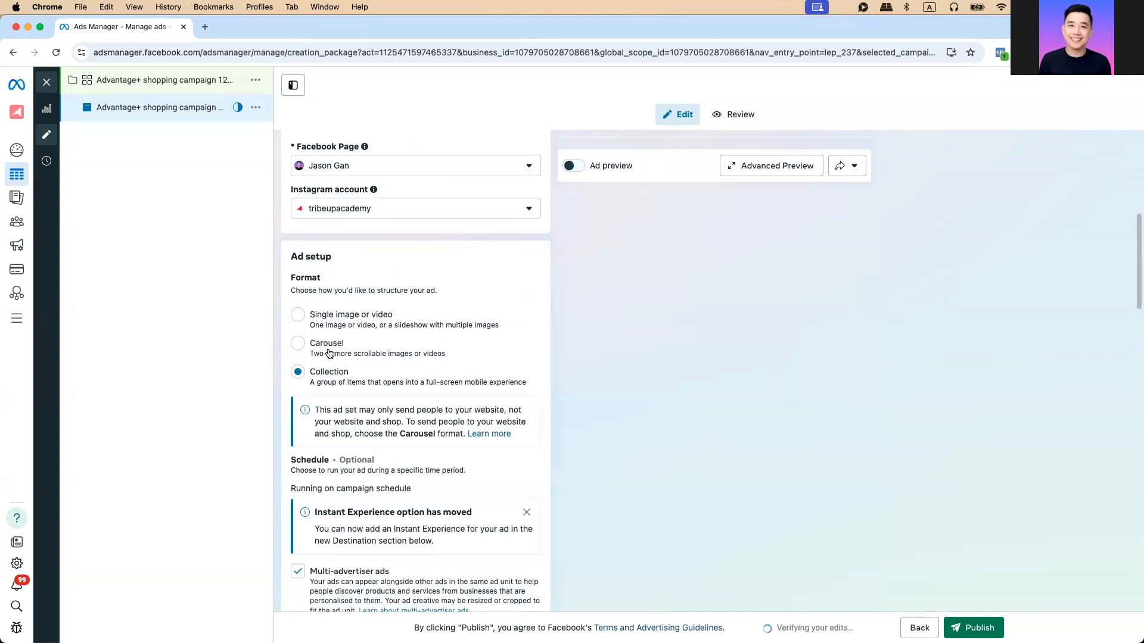
left_click(329, 354)
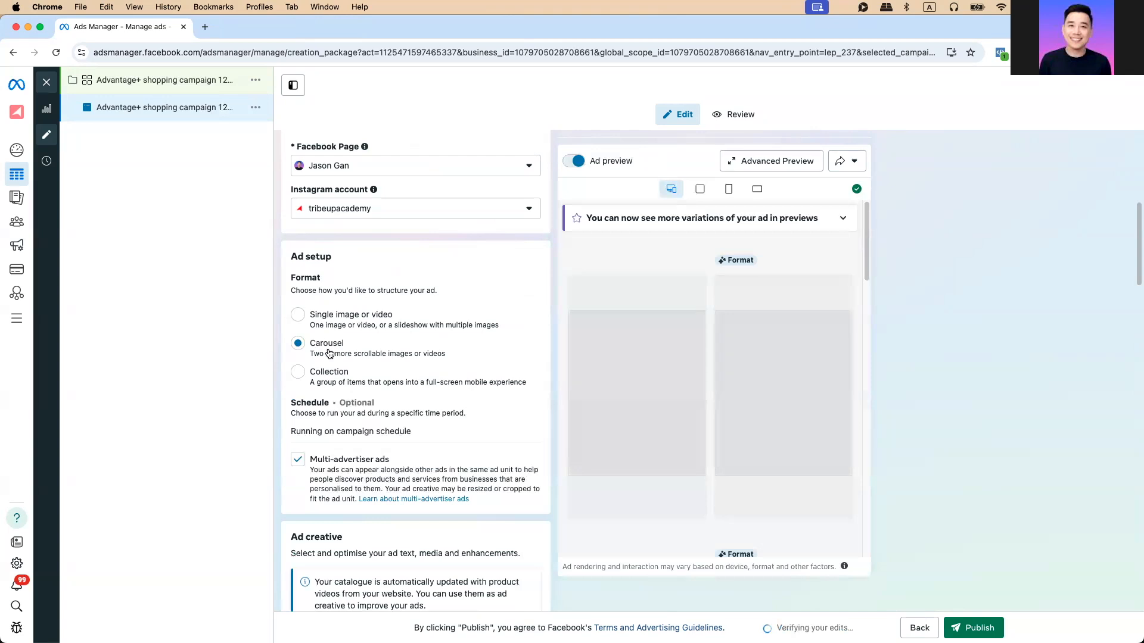
Compare Advantage destination with Manual destination for the ad, keep Manual destination and select the antirueofficial shop
scroll(533, 352, "down", 4)
scroll(535, 354, "down", 15)
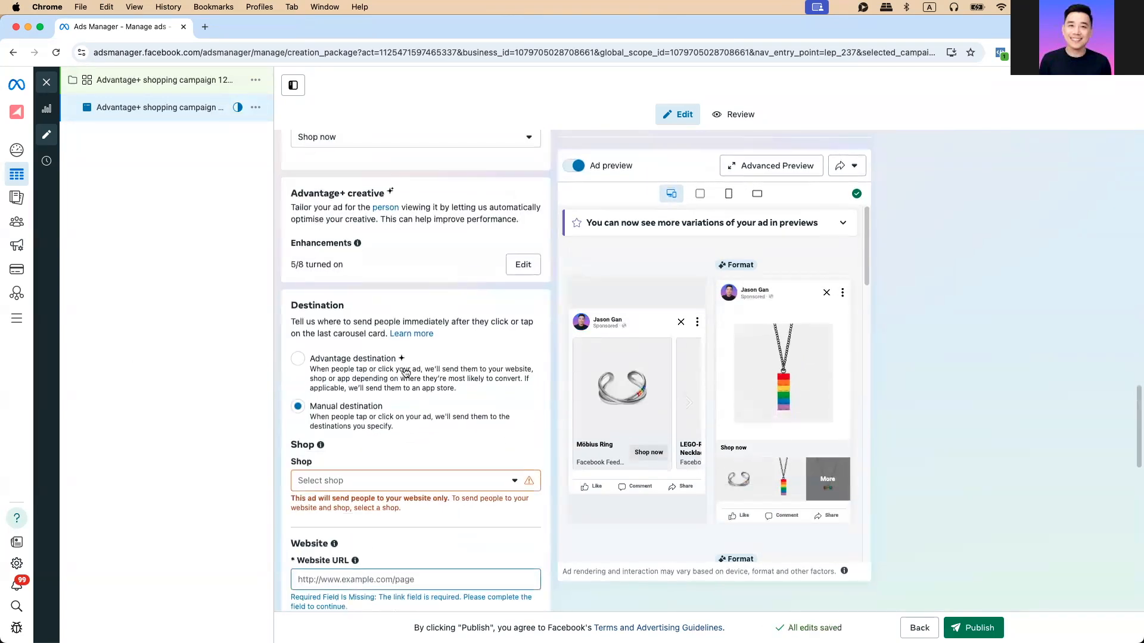
scroll(476, 372, "down", 4)
scroll(476, 303, "up", 5)
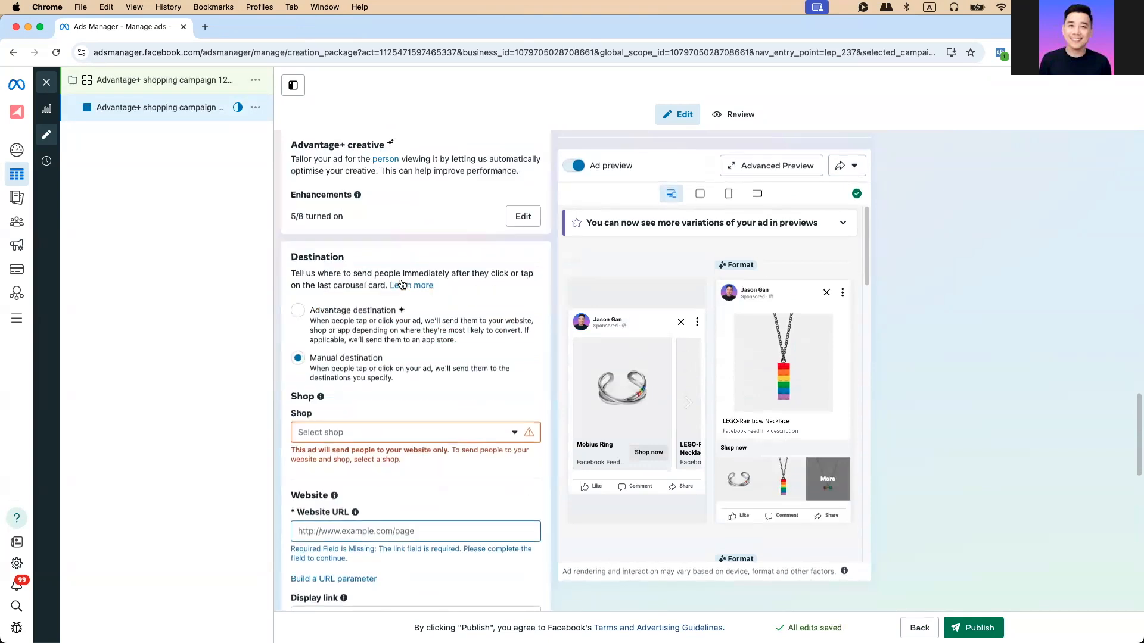
scroll(405, 387, "down", 2)
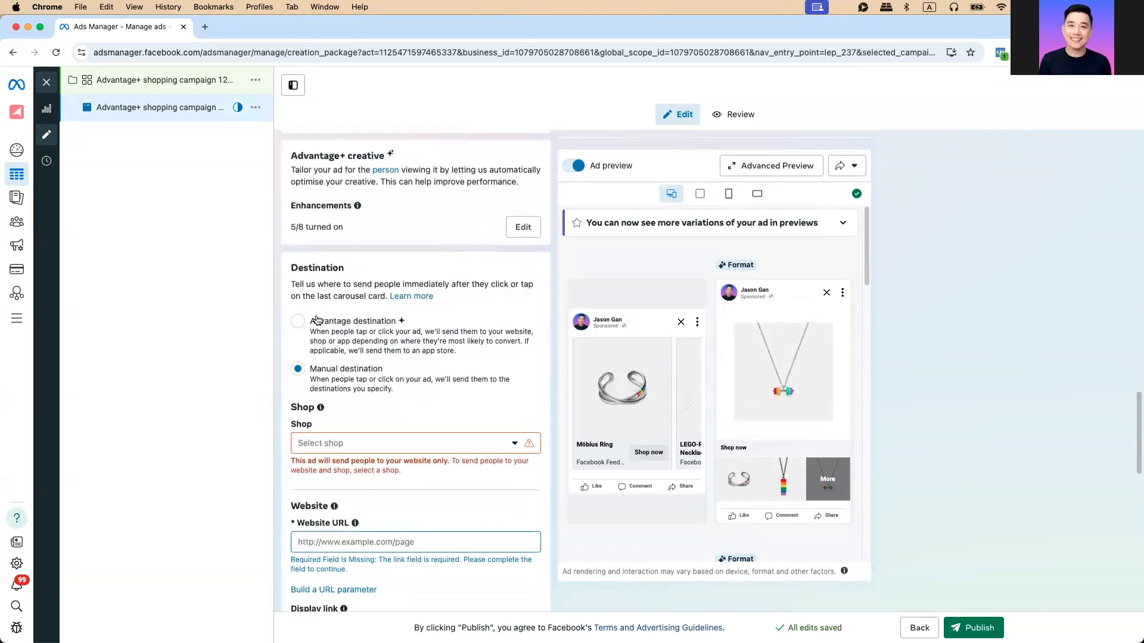
left_click(352, 320)
left_click(358, 368)
left_click(337, 442)
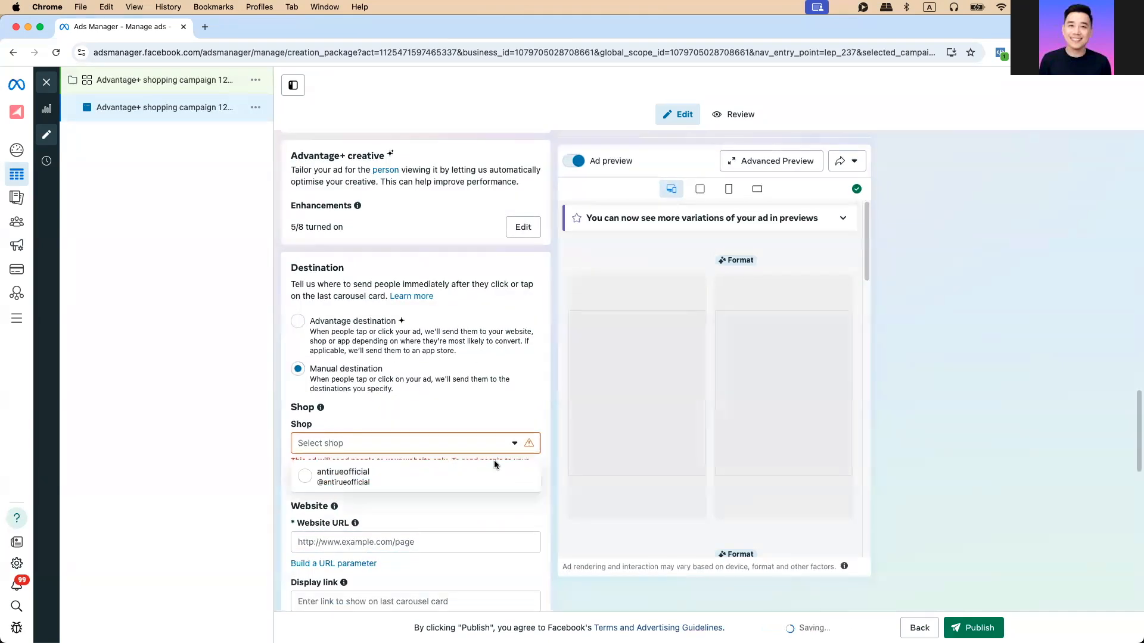
left_click(376, 477)
Review the ad's app destination settings, keeping App as the primary destination, and examine the mobile apps available without choosing one
scroll(541, 453, "down", 2)
scroll(541, 449, "down", 5)
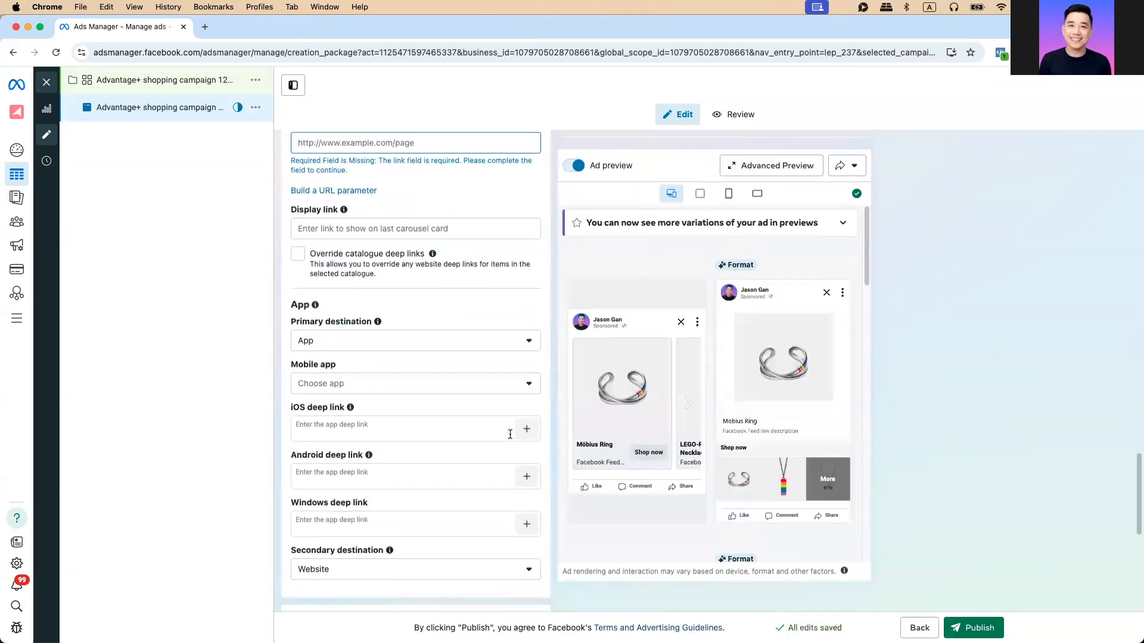
scroll(510, 441, "down", 3)
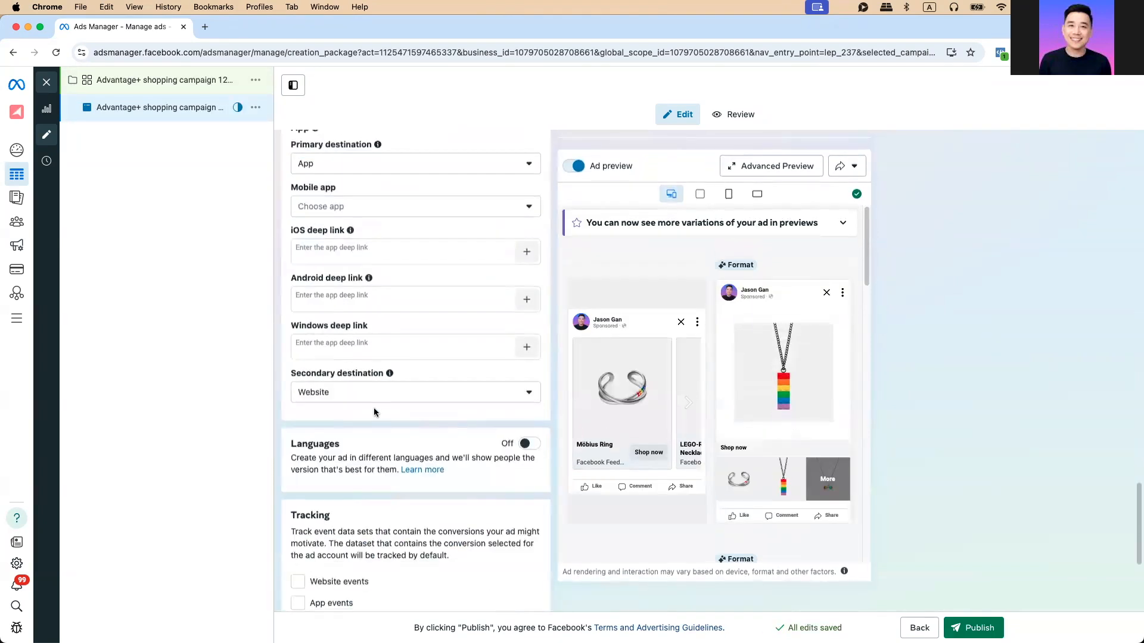
scroll(381, 417, "up", 1)
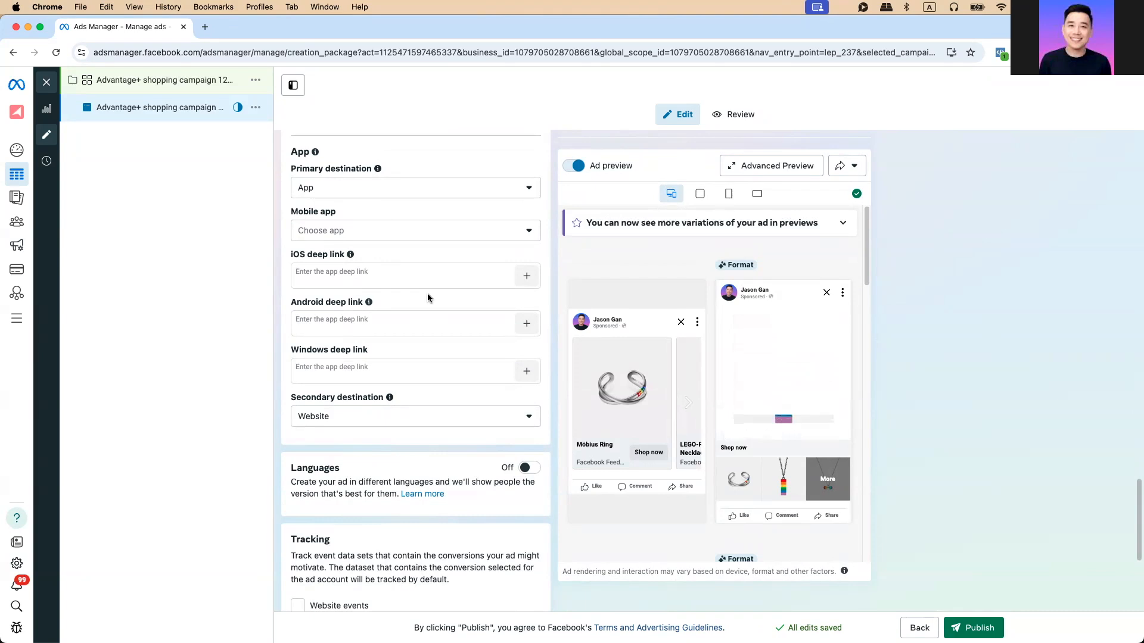
scroll(384, 292, "up", 1)
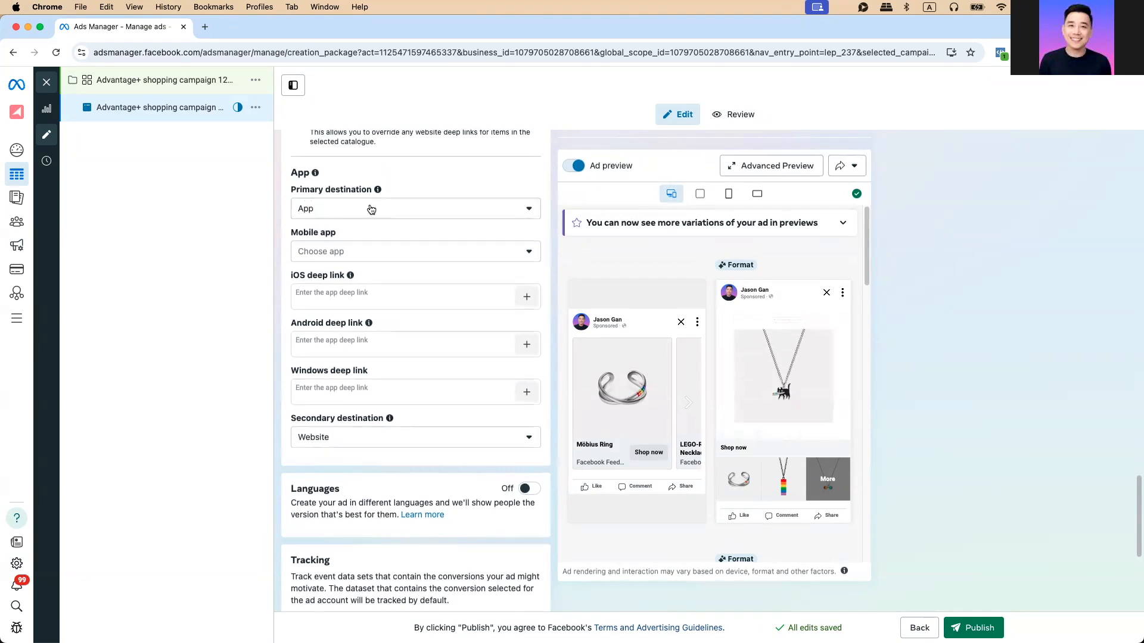
left_click(322, 213)
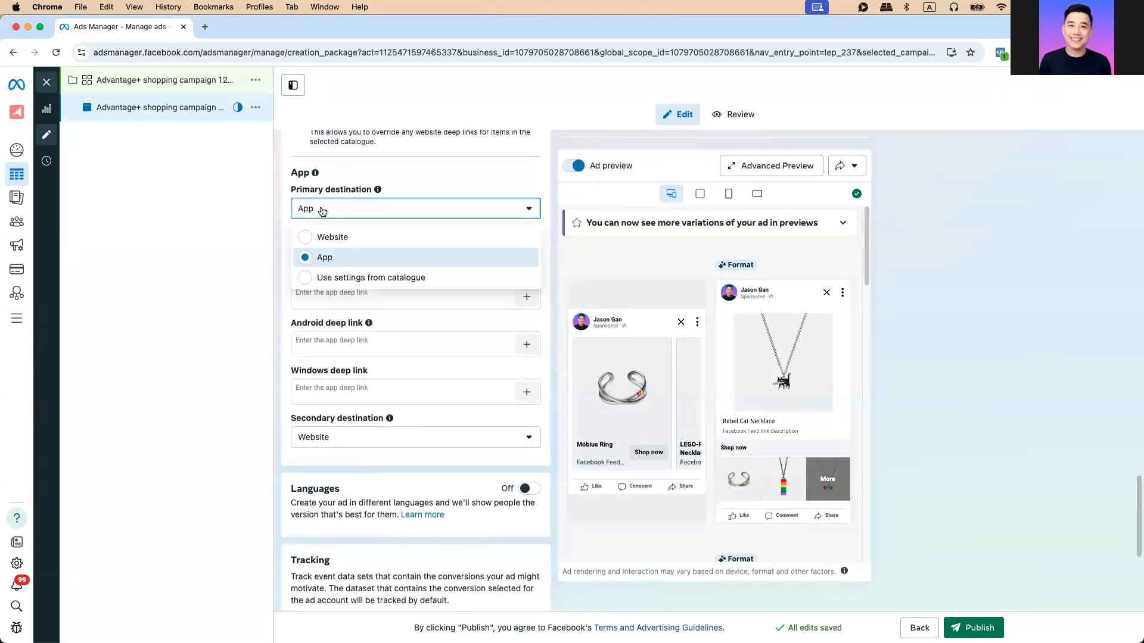
left_click(316, 257)
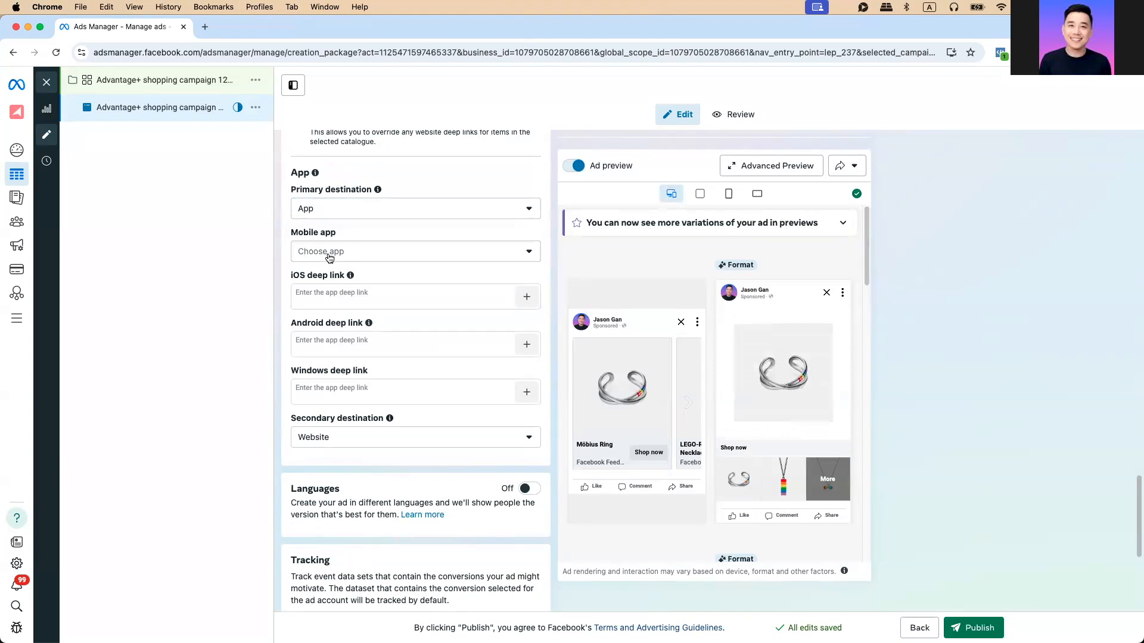
left_click(330, 258)
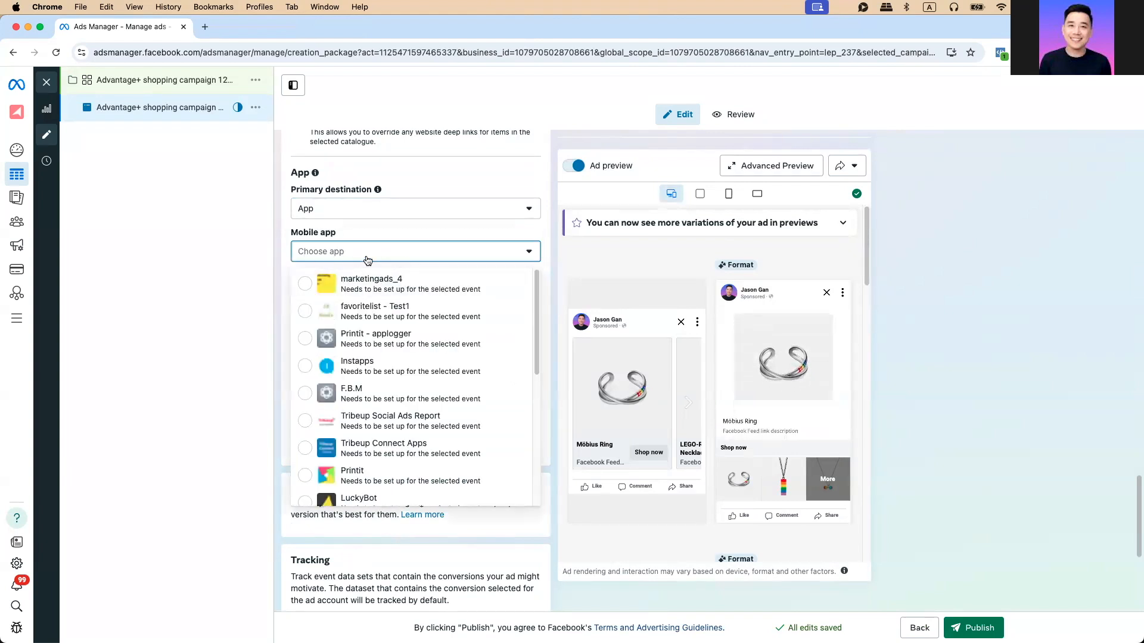
left_click(386, 254)
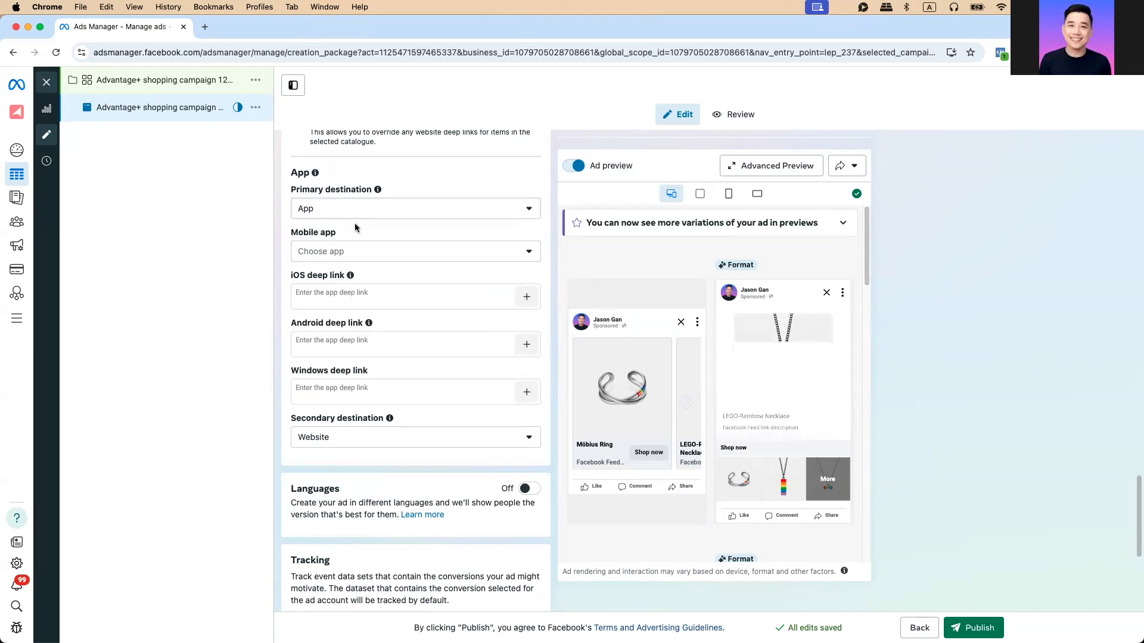
left_click(345, 248)
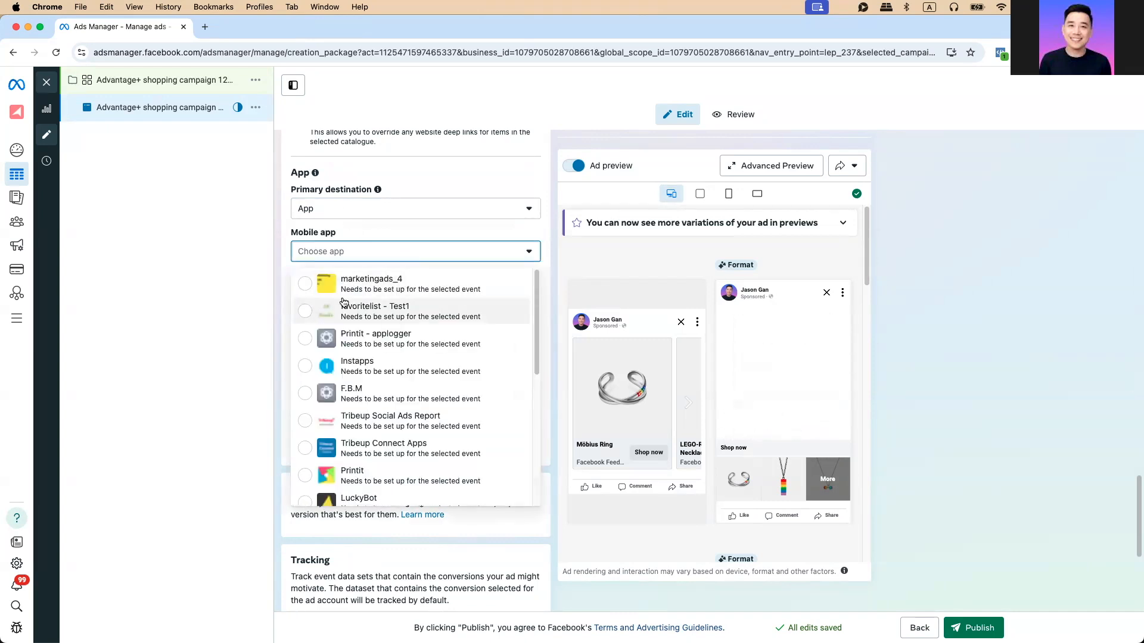
left_click(249, 278)
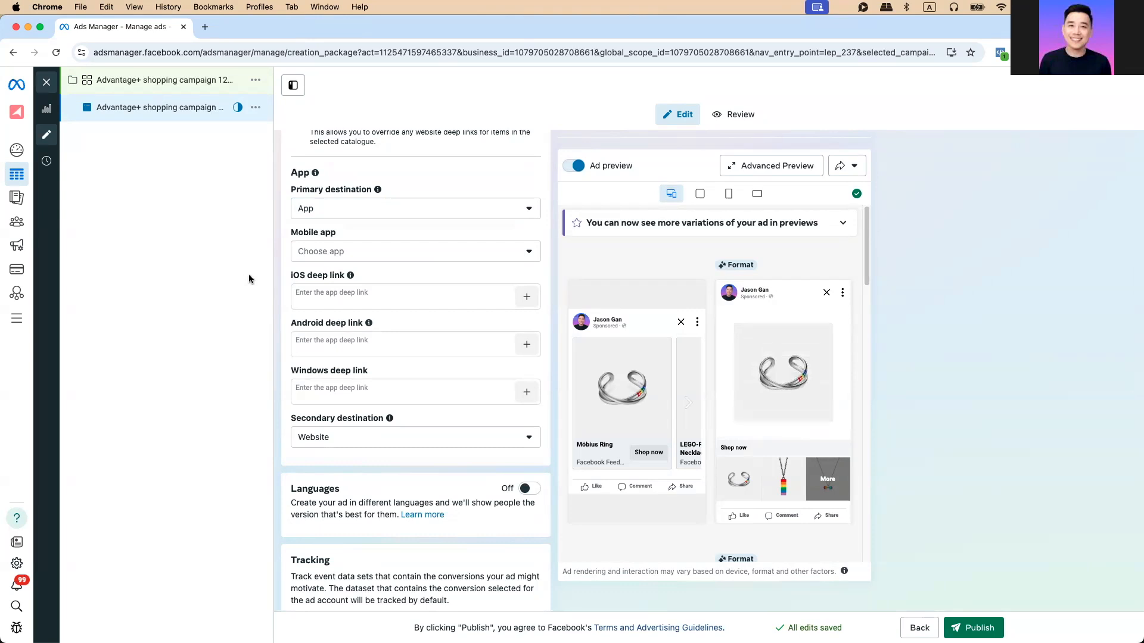
Close the Advantage+ shopping campaign editor and return to Ads Manager after consulting the ecommerce campaign structure slide in Keynote
left_click(46, 80)
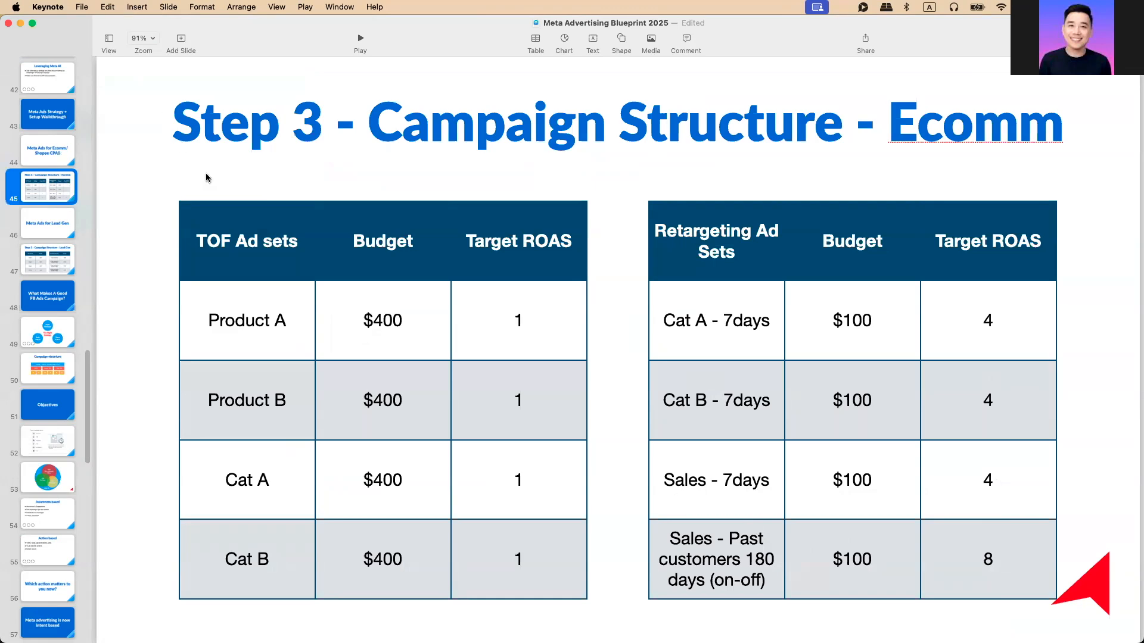
key("ctrl+Up")
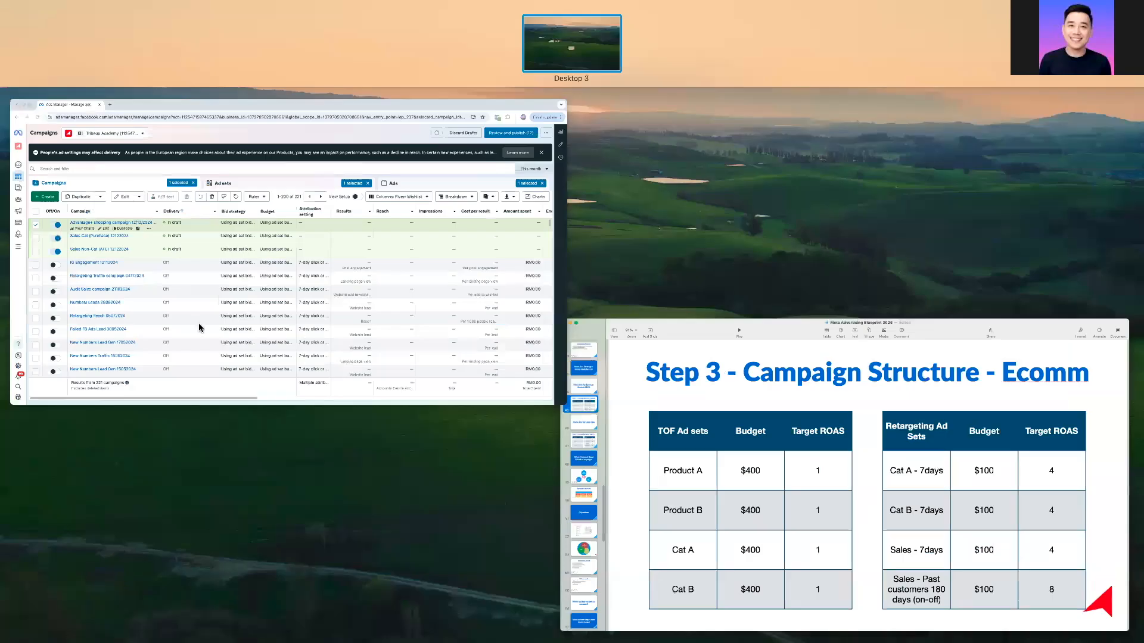
left_click(199, 327)
Create a new campaign with the Sales objective using the Manual sales campaign setup
left_click(72, 219)
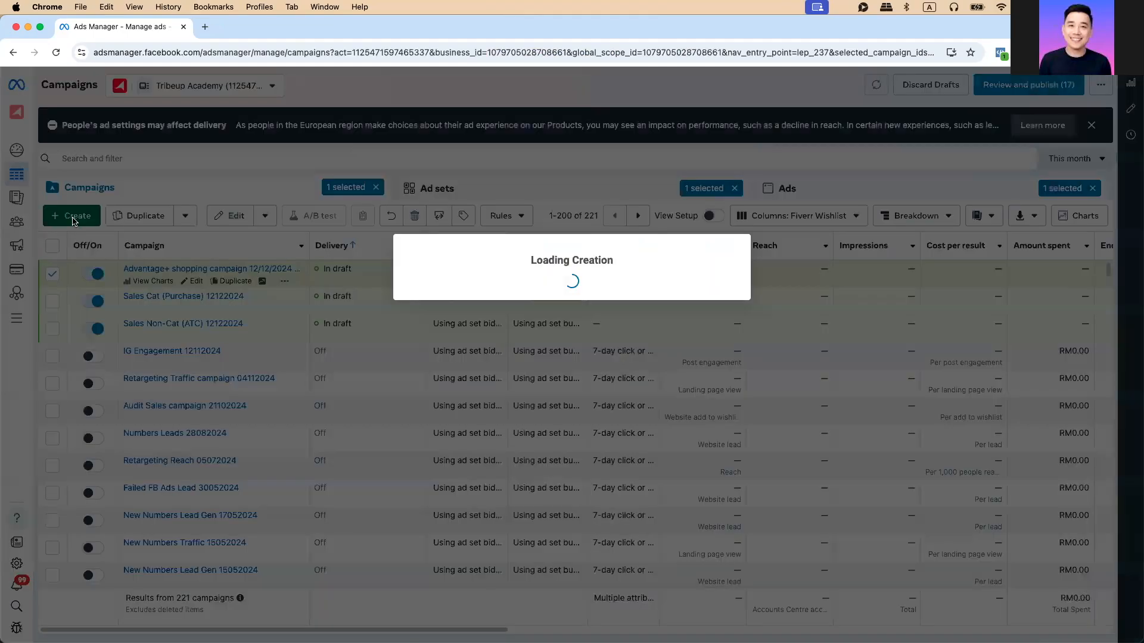
left_click(435, 471)
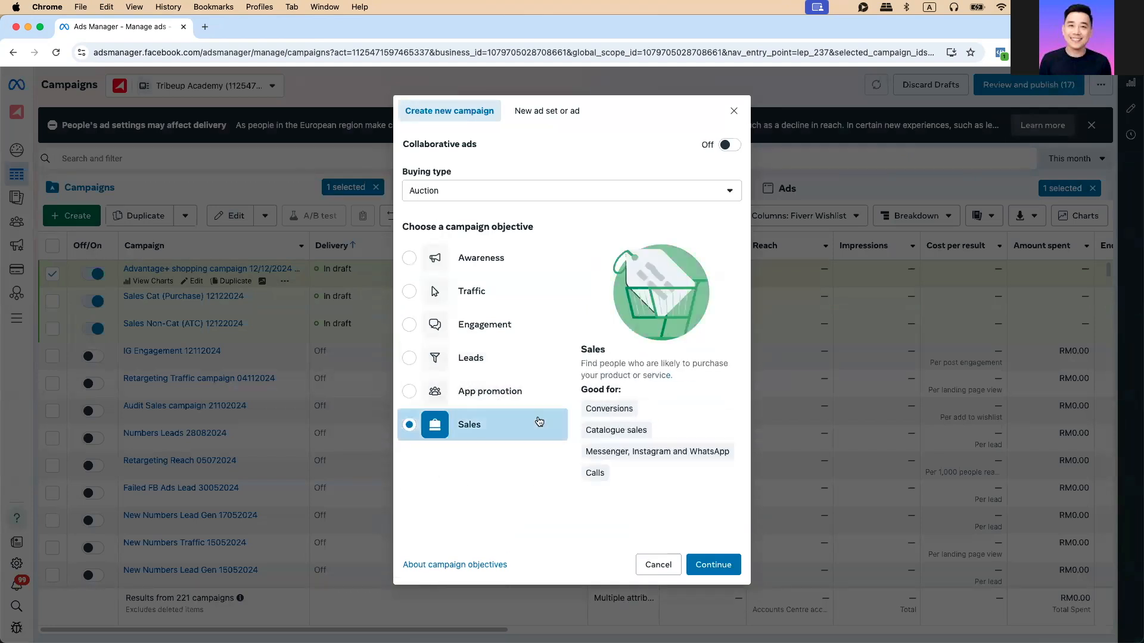
left_click(711, 570)
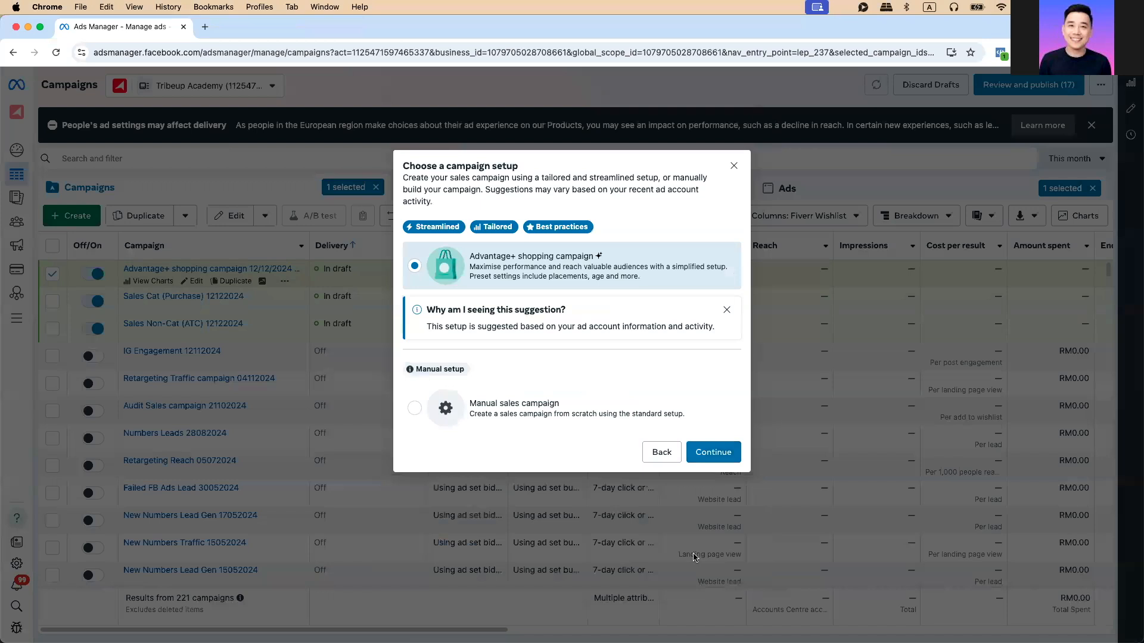
left_click(513, 399)
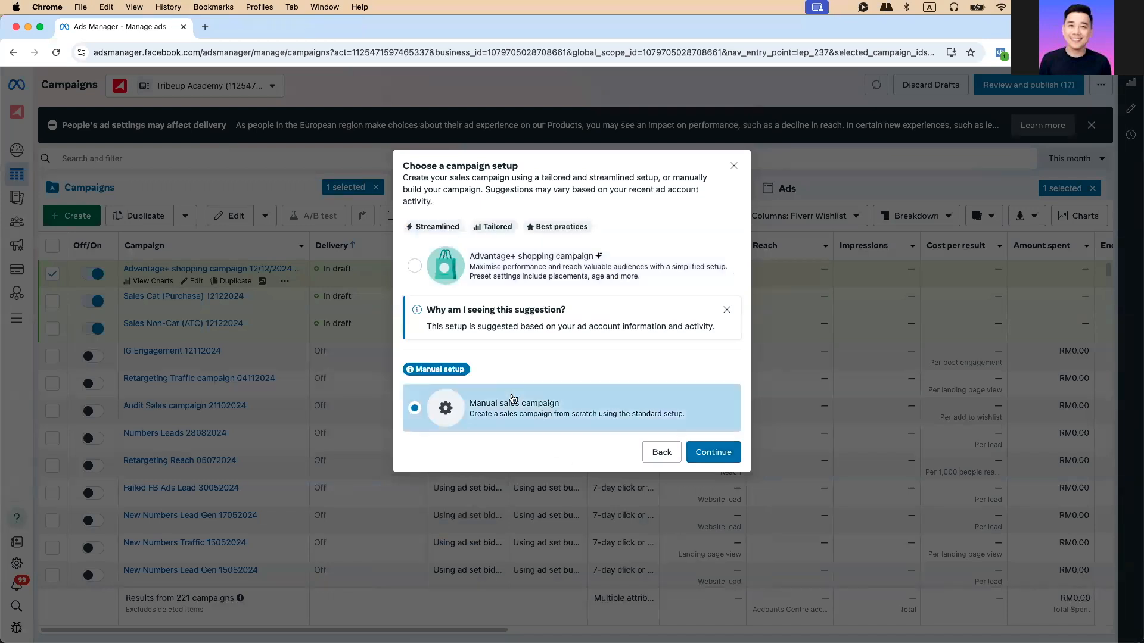
left_click(709, 452)
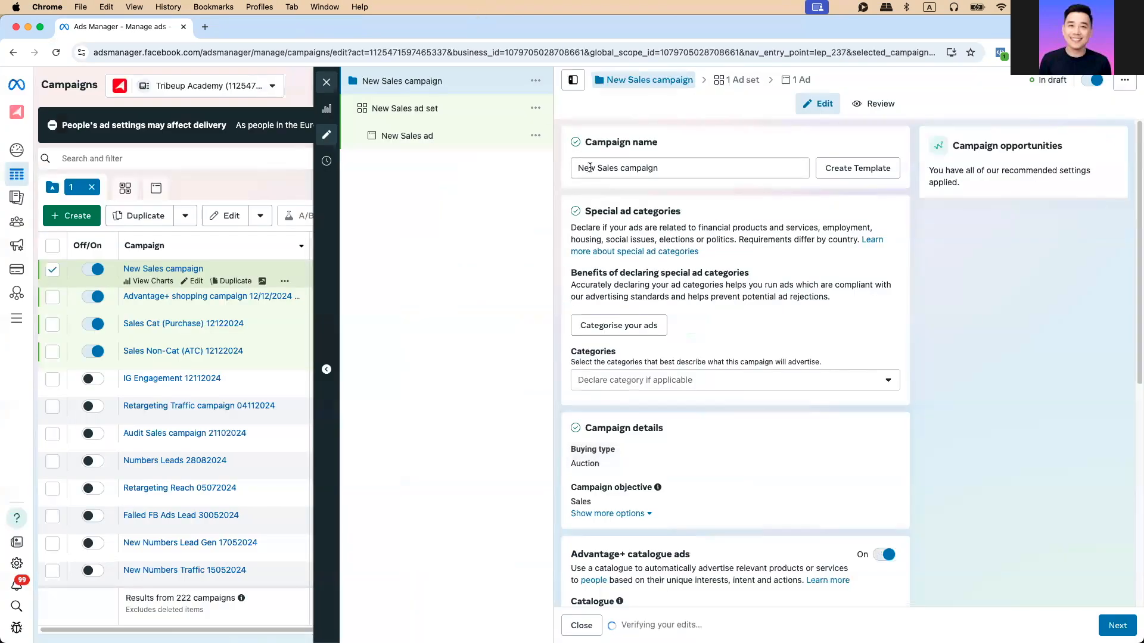
Name the new campaign "Retargeting Sales 12122024"
left_click(625, 170)
key("super+a")
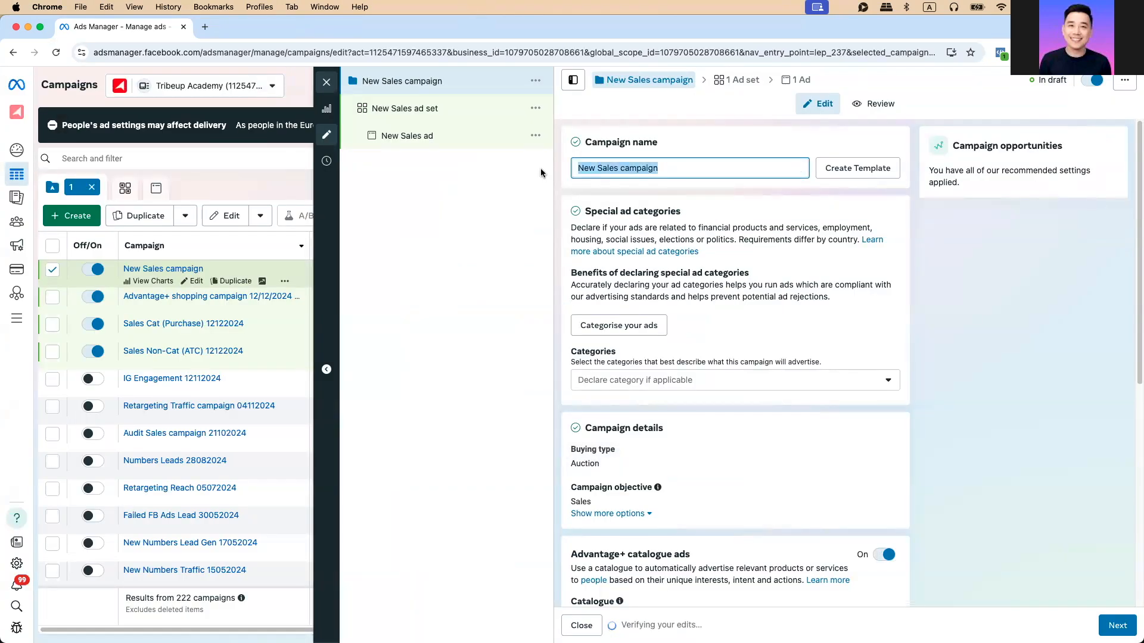
type("Retra")
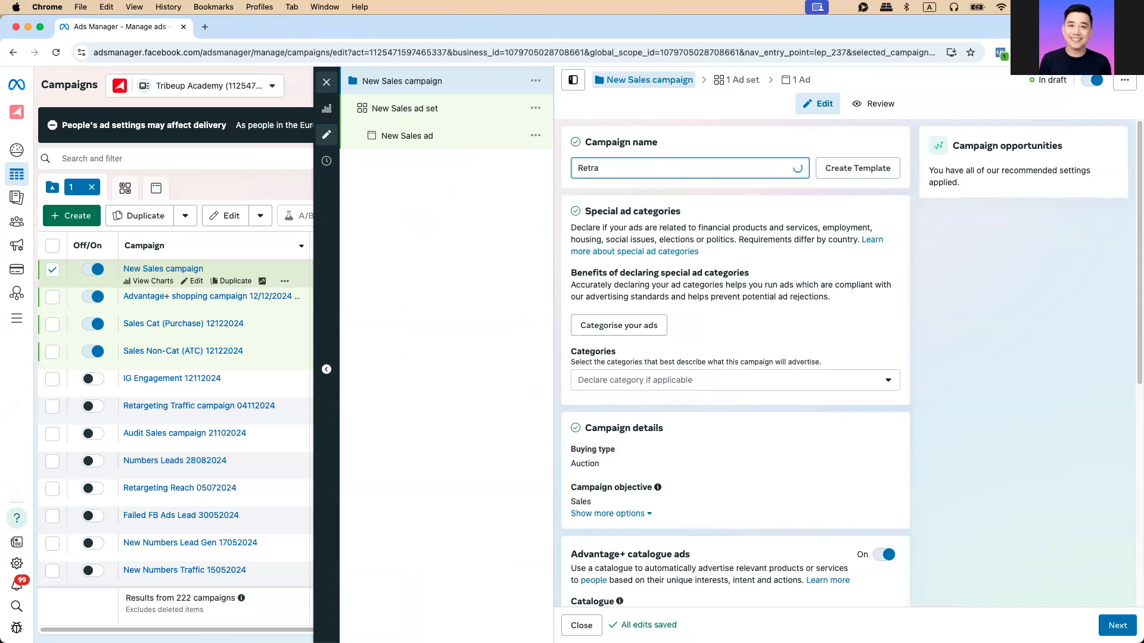
key("BackSpace")
key("BackSpace")
type("ar")
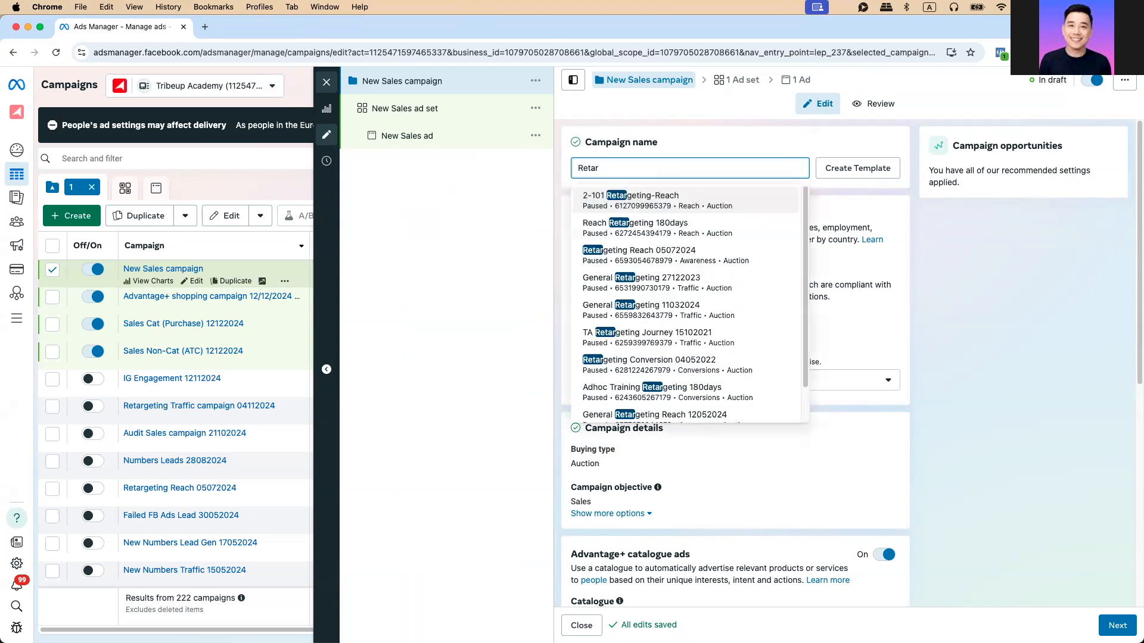
type("getong")
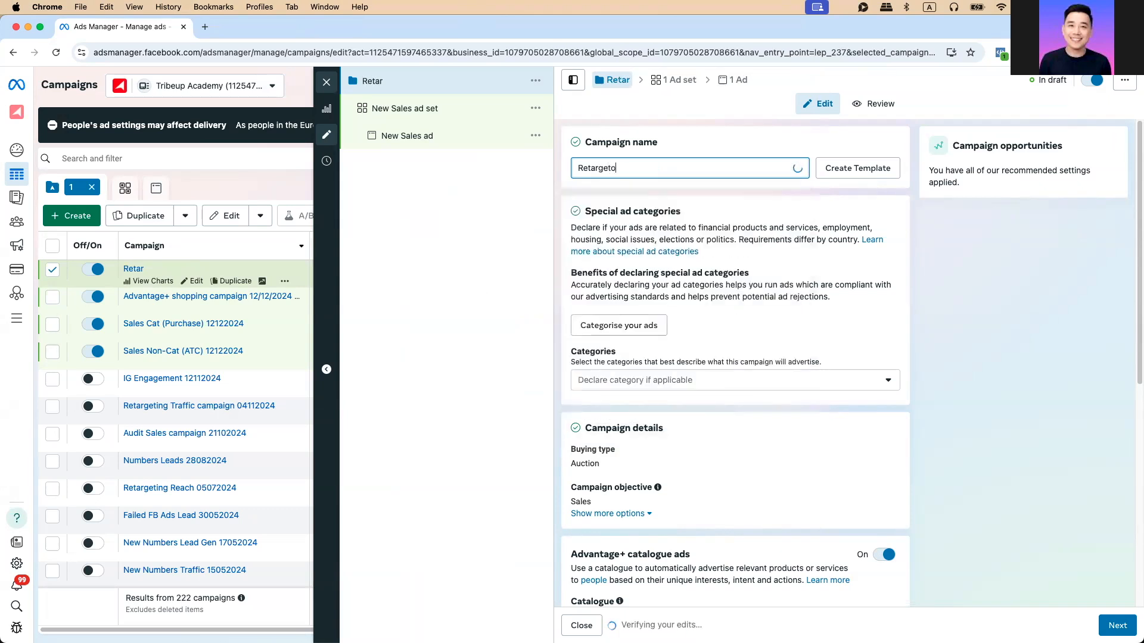
key("BackSpace")
key("BackSpace")
key("BackSpace")
key("BackSpace")
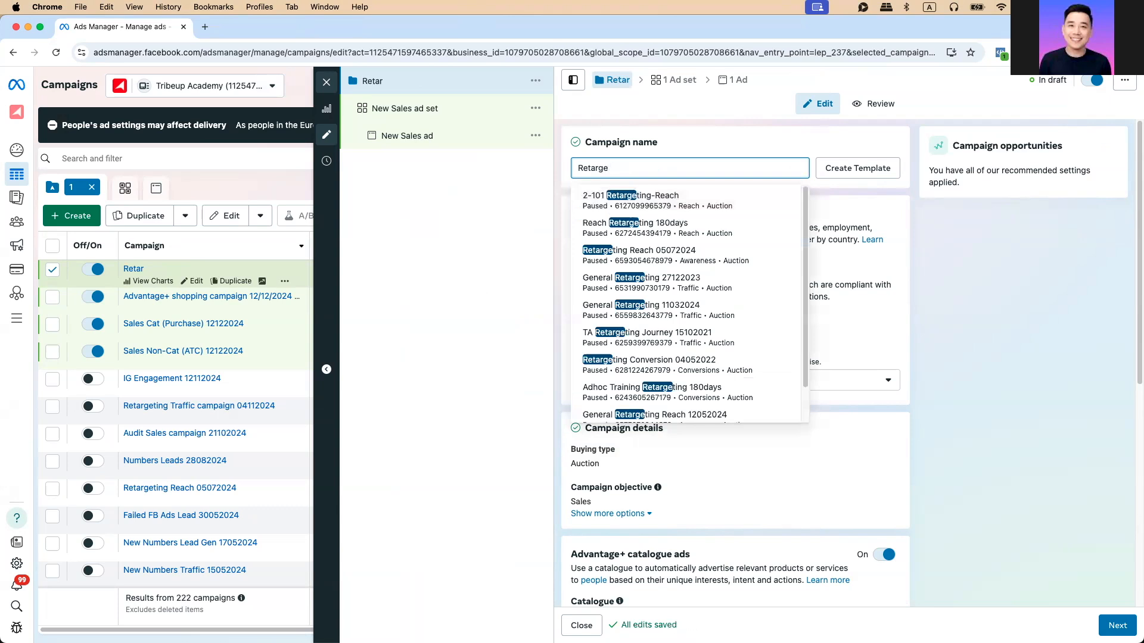
type("ting Sale")
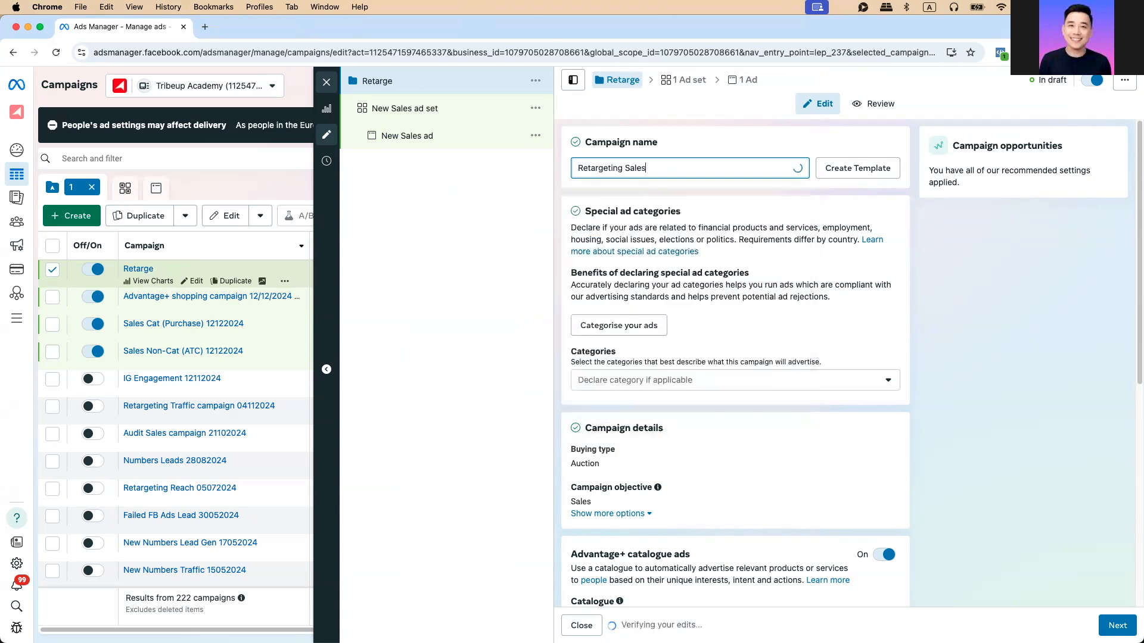
type("s 12122024")
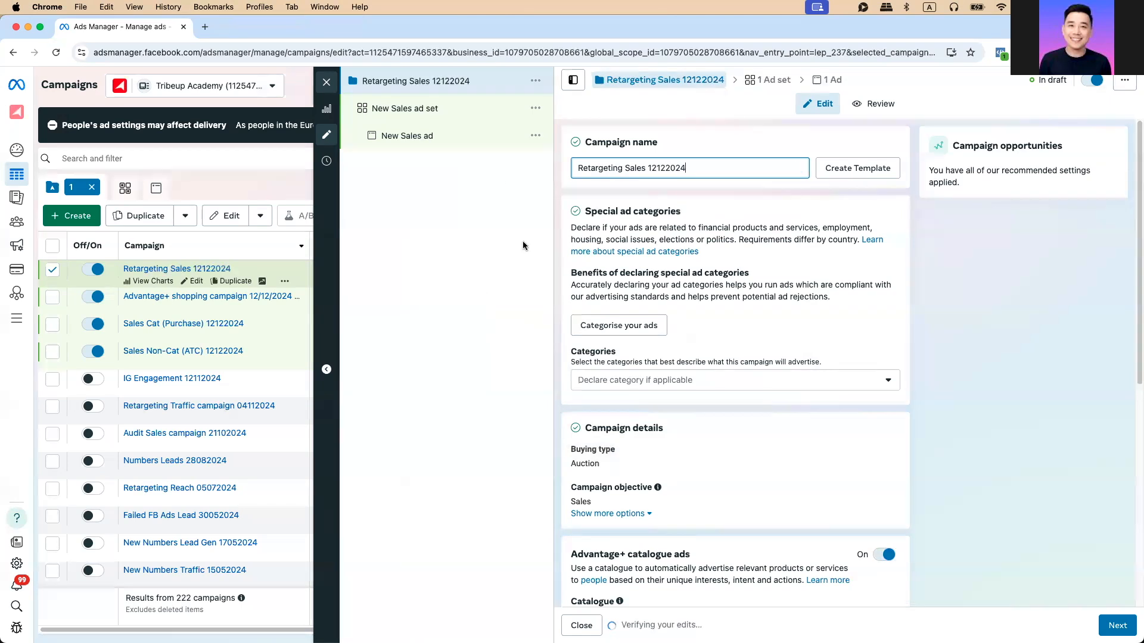
Open the retargeting campaign's new sales ad set and set its performance goal to Maximise number of conversions
scroll(689, 235, "down", 5)
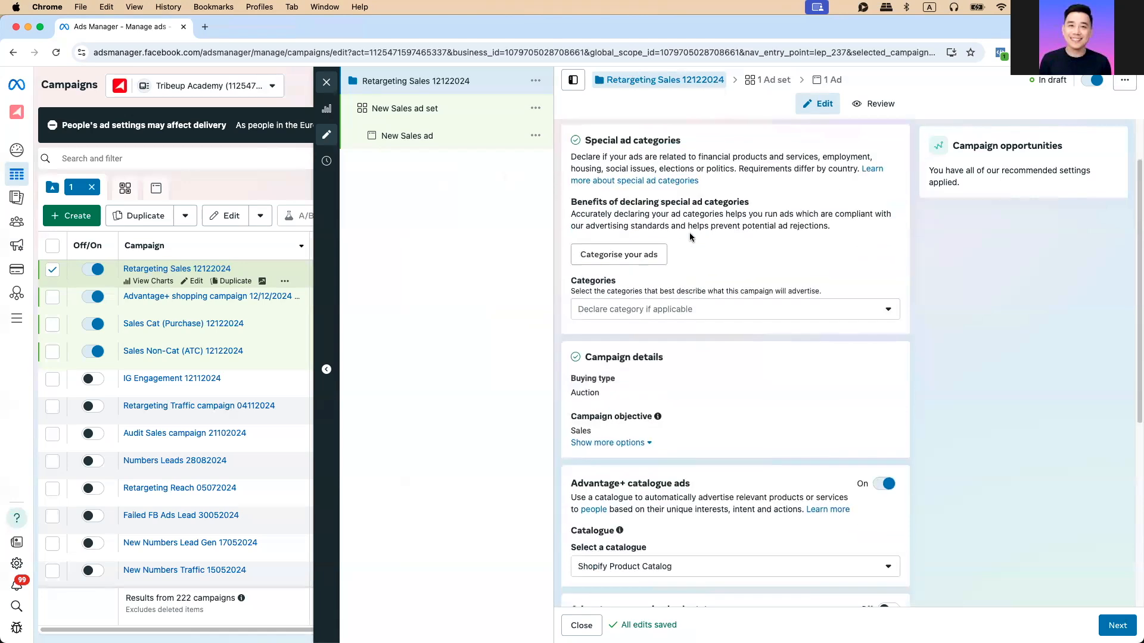
scroll(706, 328, "down", 1)
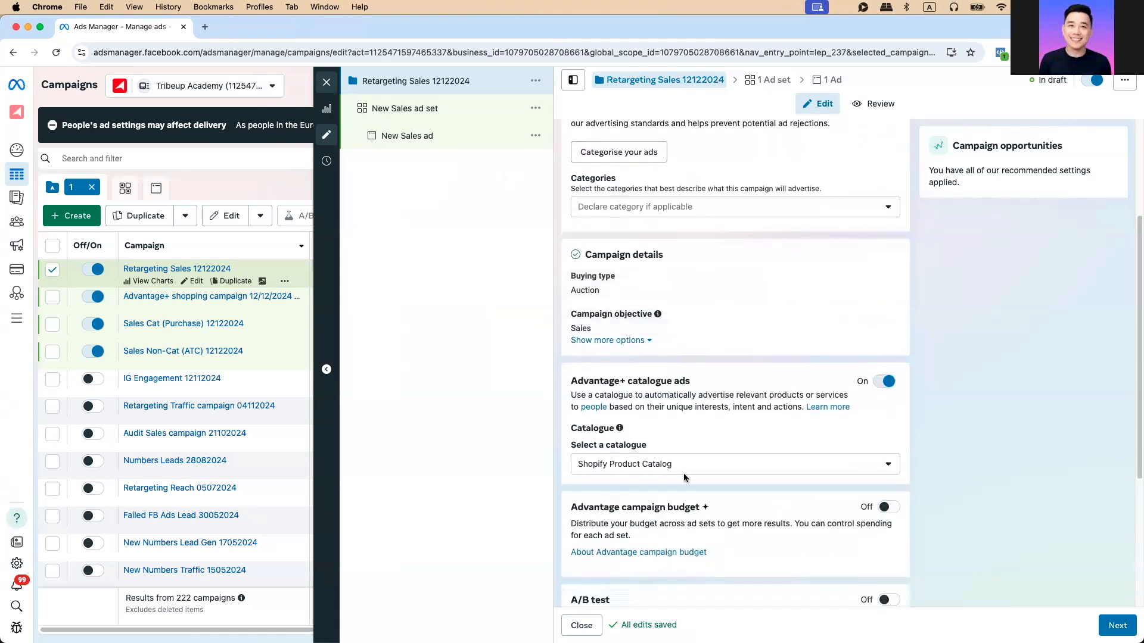
left_click(466, 145)
left_click(420, 112)
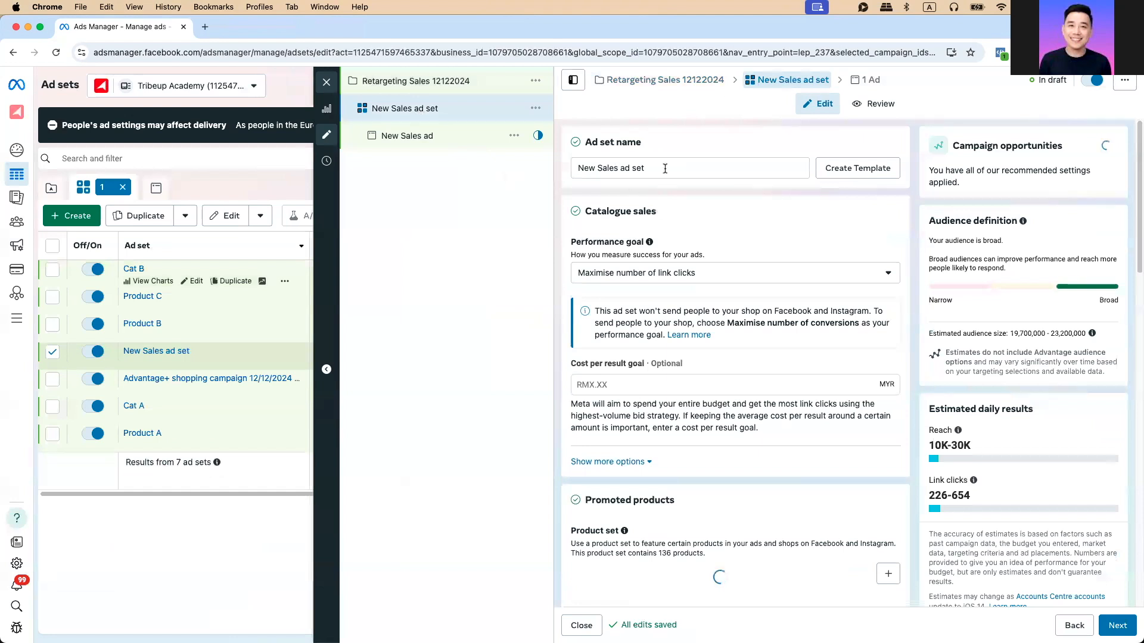
left_click(655, 275)
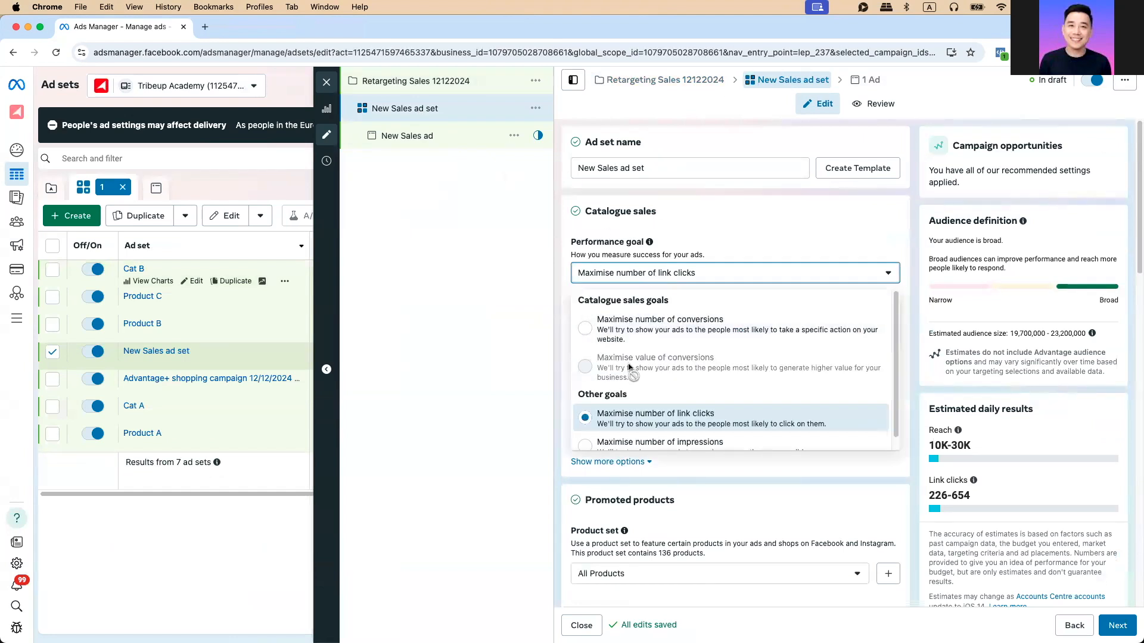
left_click(653, 325)
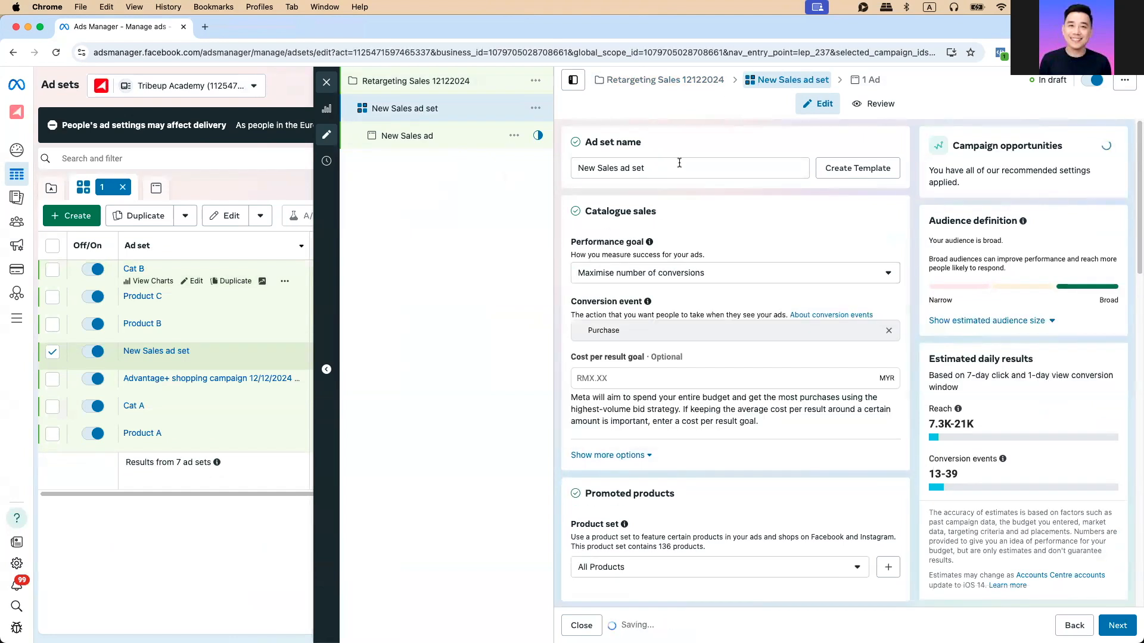
Choose All Bracelets as the ad set's promoted product set
scroll(693, 411, "down", 5)
left_click(655, 303)
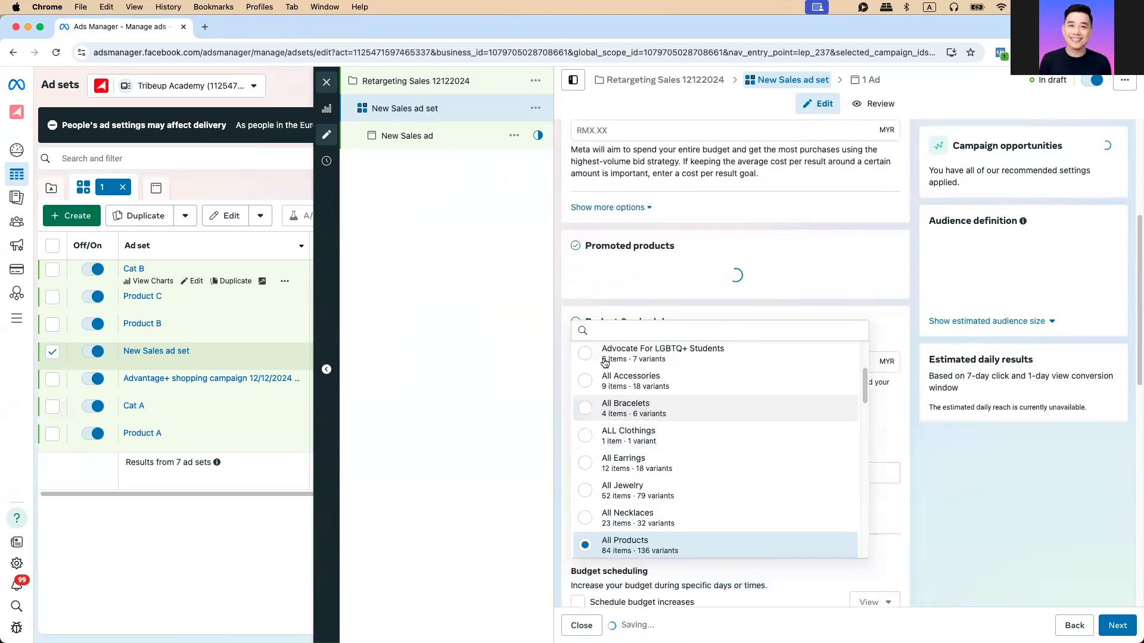
left_click(619, 408)
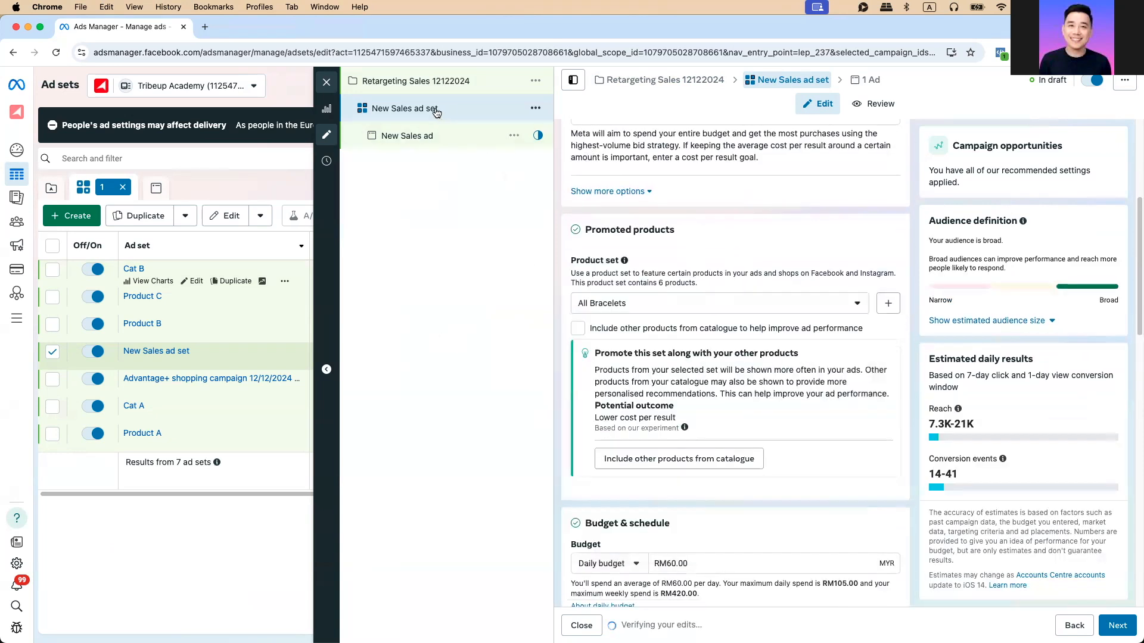
Rename the ad set "Cat A 7days"
scroll(751, 260, "up", 1)
scroll(752, 261, "up", 4)
left_click(655, 168)
left_click_drag(655, 168, 452, 169)
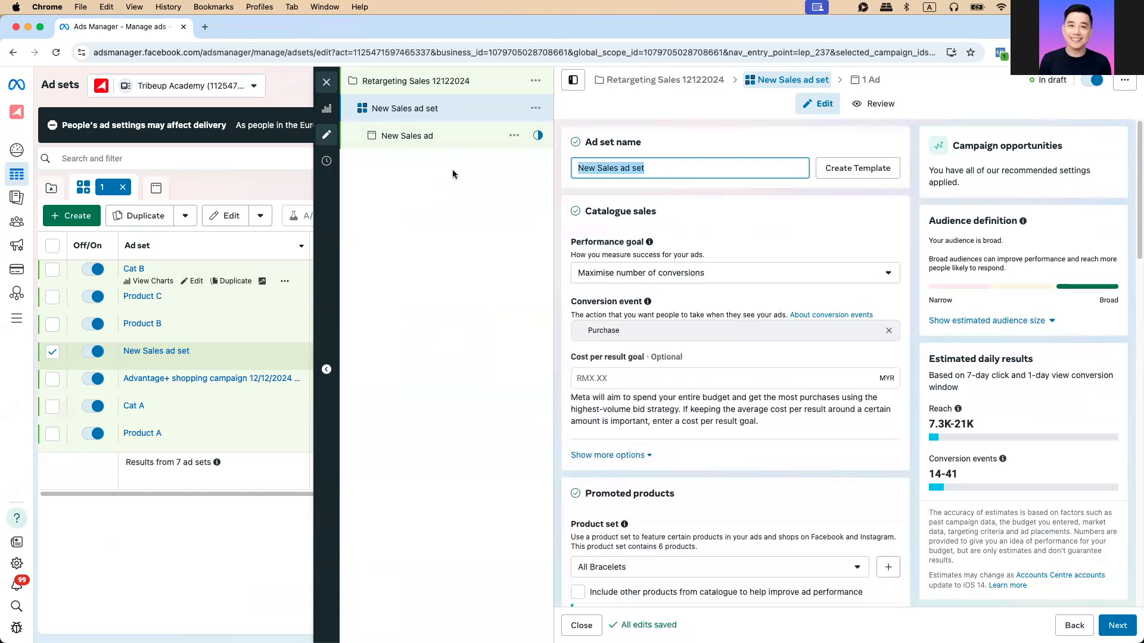
type("Cat ")
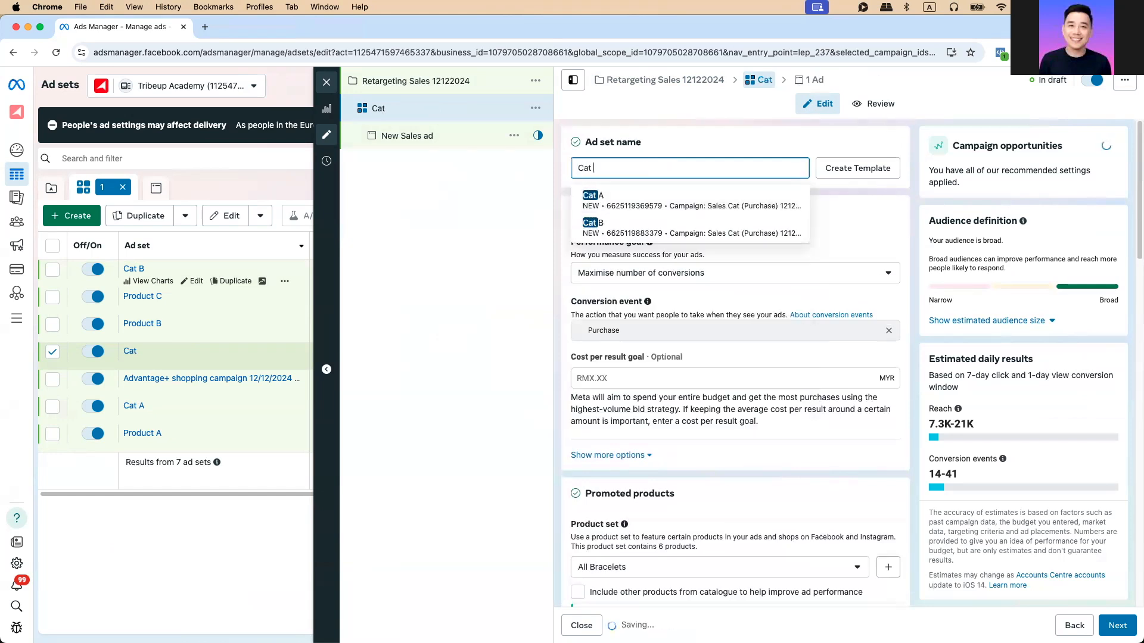
type("(")
key("BackSpace")
type("A ")
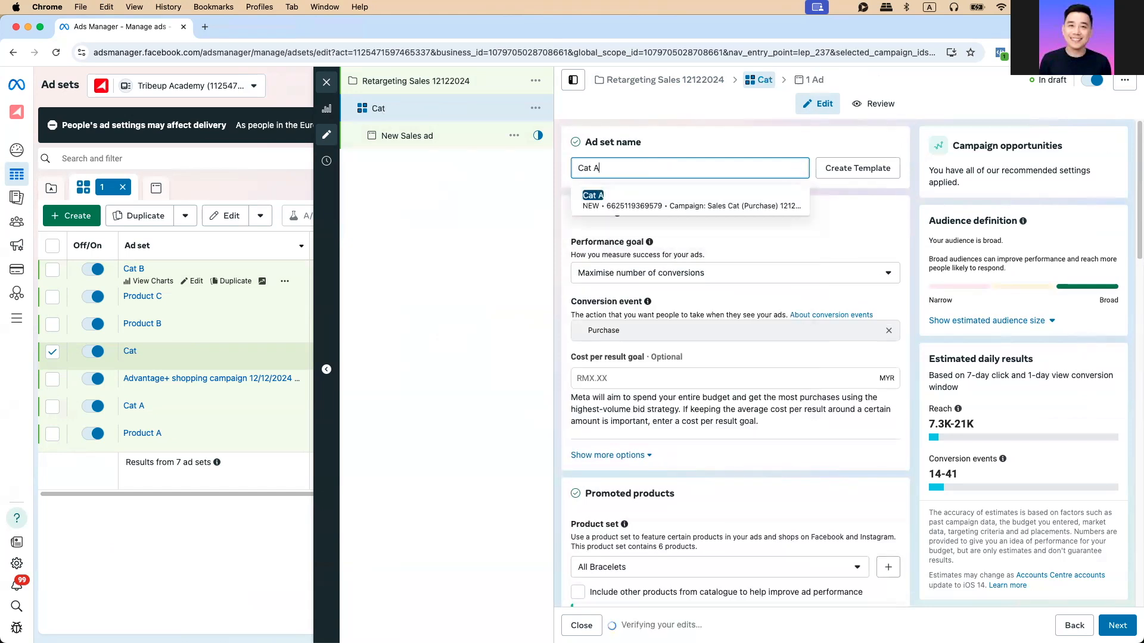
type("7")
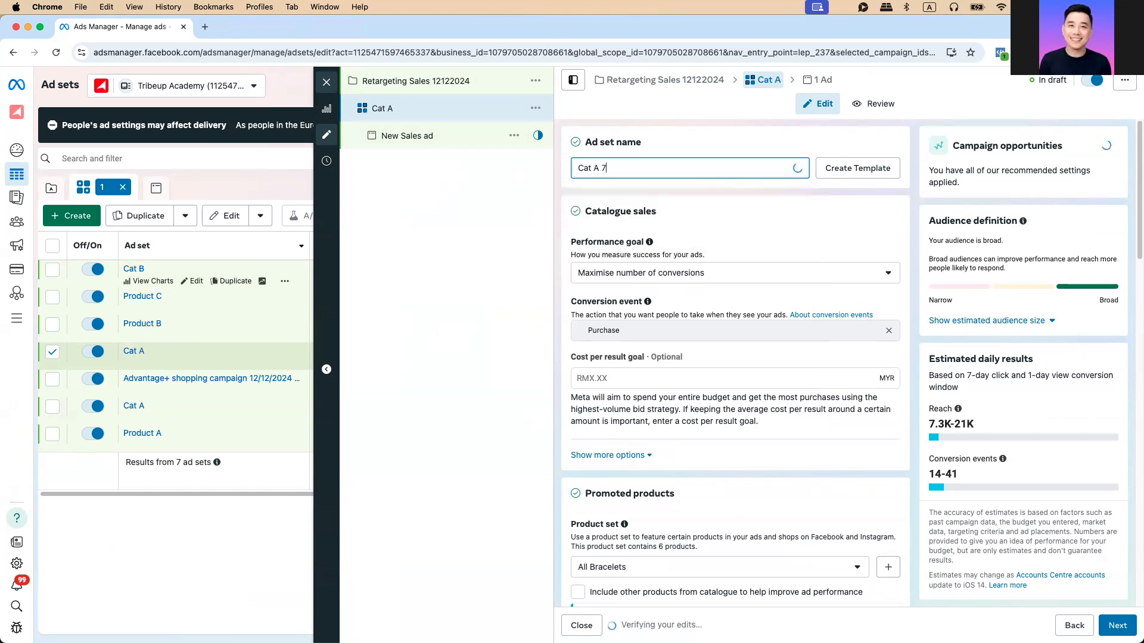
type("days")
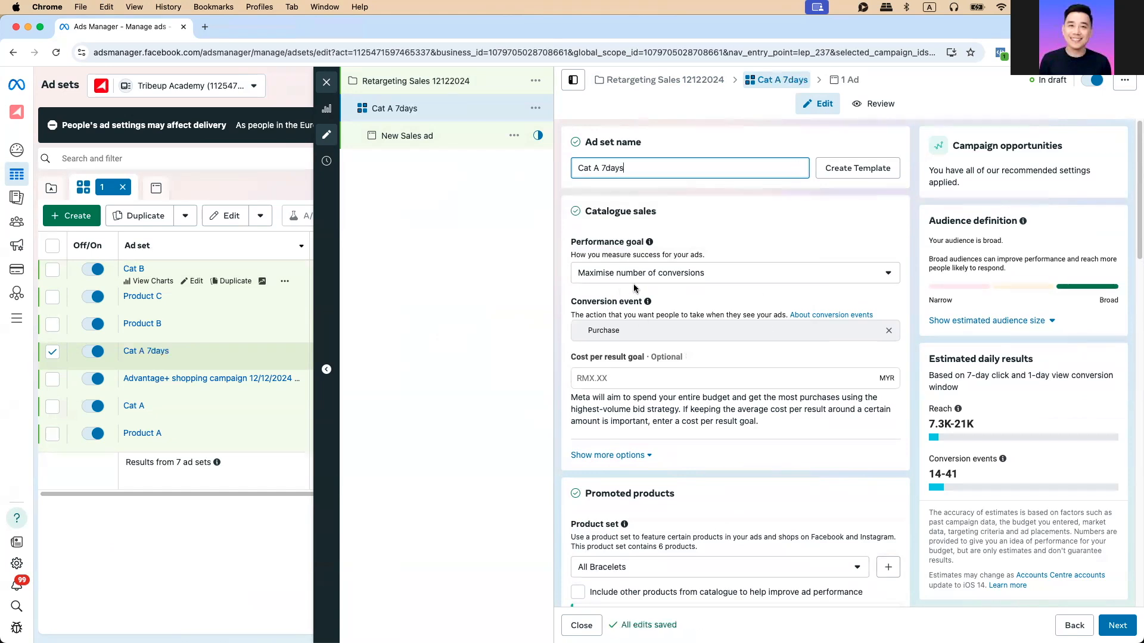
Set the ad set's audience type to retarget people who interacted with the products on and off Facebook
scroll(665, 267, "down", 5)
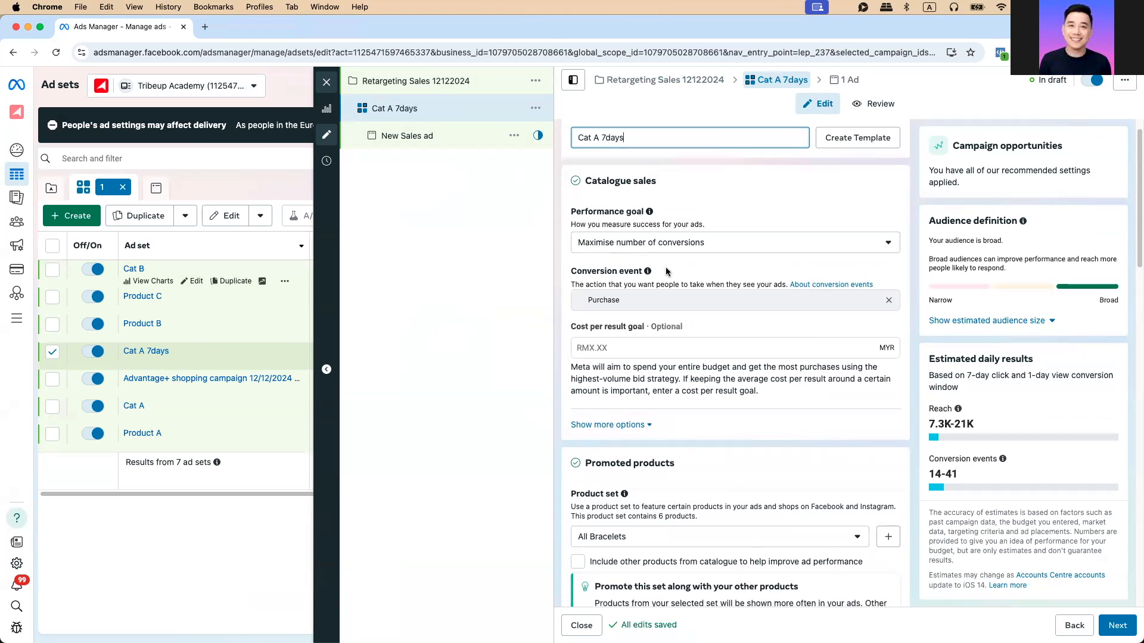
scroll(595, 318, "down", 8)
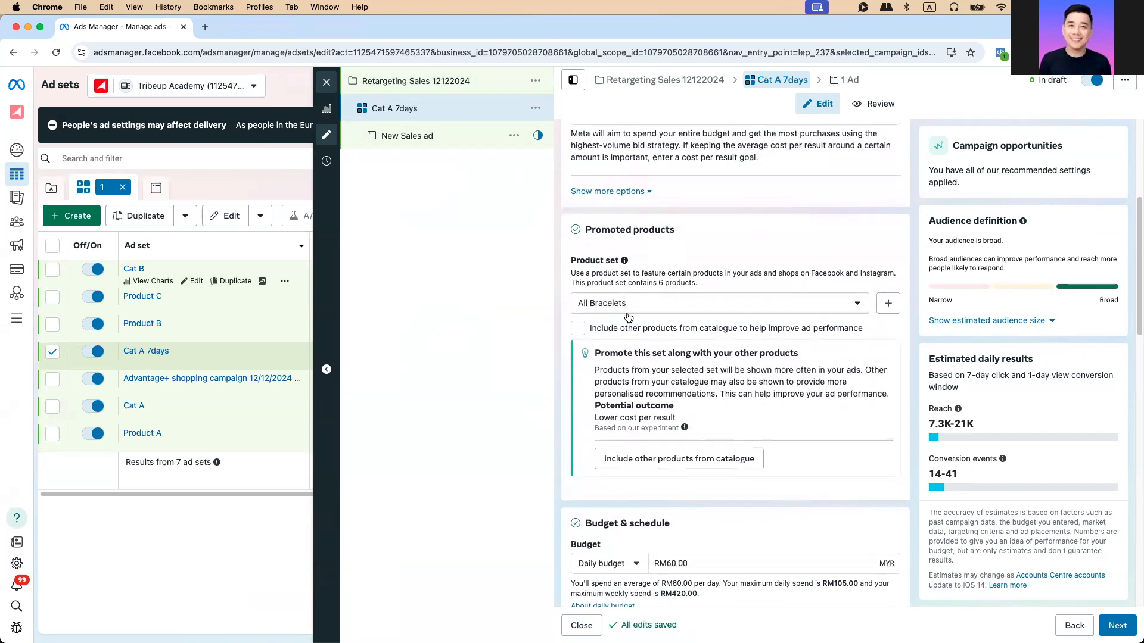
scroll(678, 309, "down", 6)
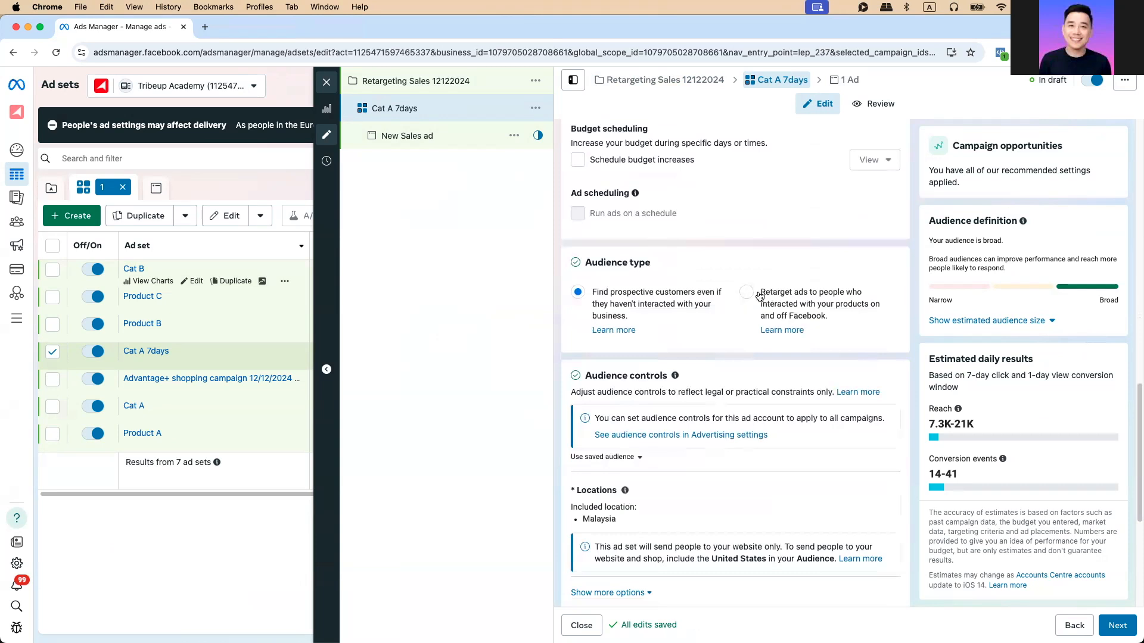
left_click(758, 296)
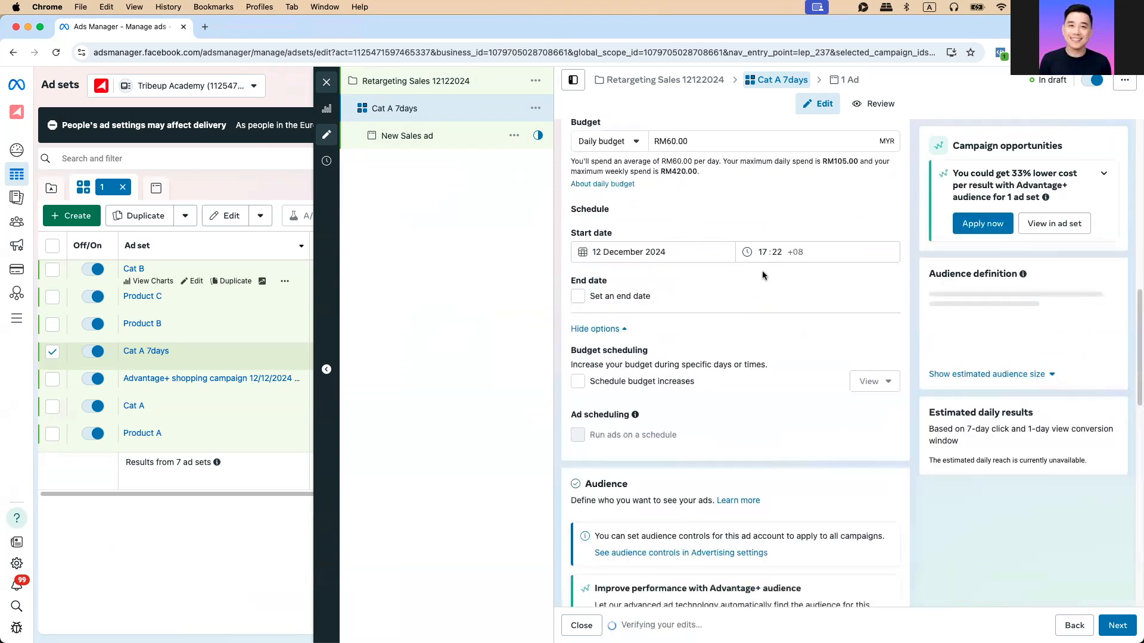
Look over the retargeting audience options, the budget and schedule, and the product set under Promoted products
scroll(738, 375, "down", 6)
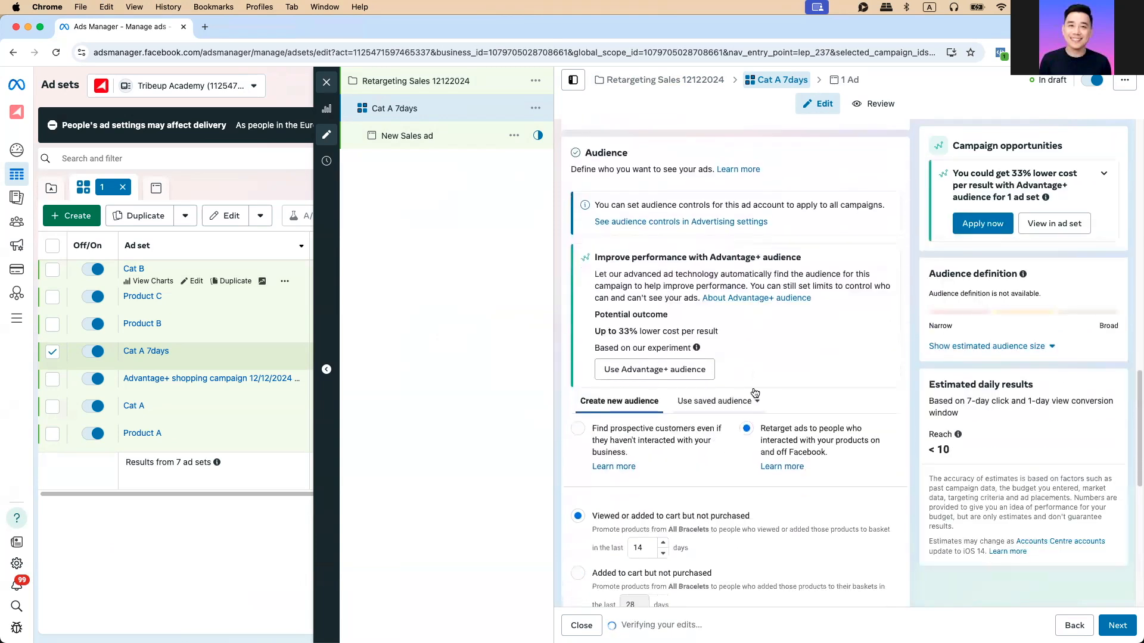
scroll(750, 394, "down", 1)
scroll(750, 378, "down", 3)
scroll(750, 372, "up", 10)
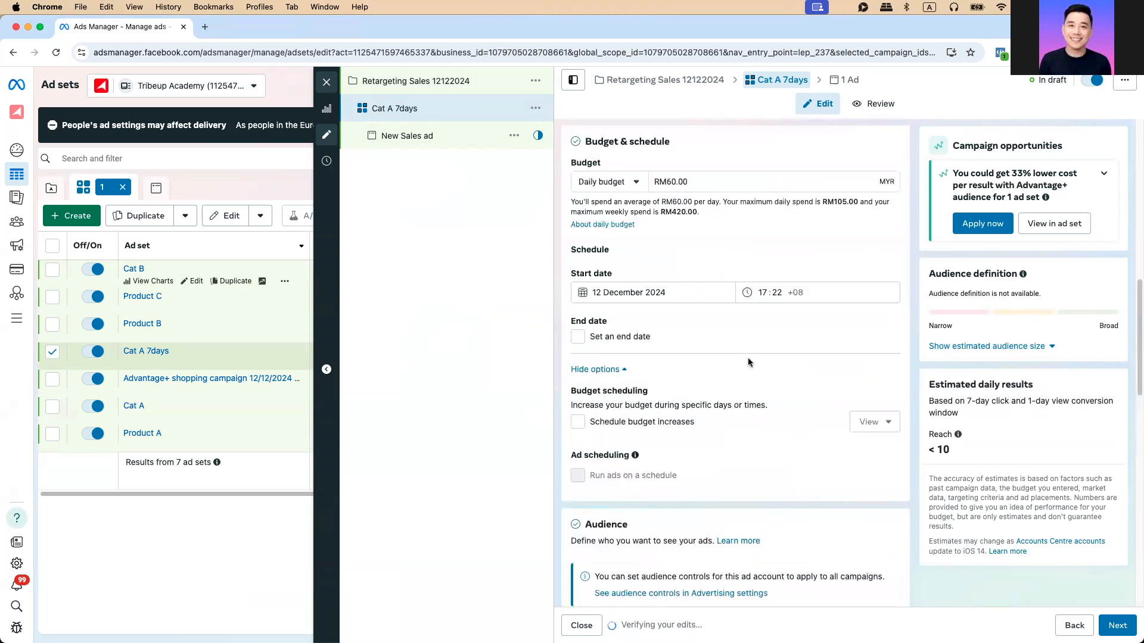
scroll(570, 455, "up", 8)
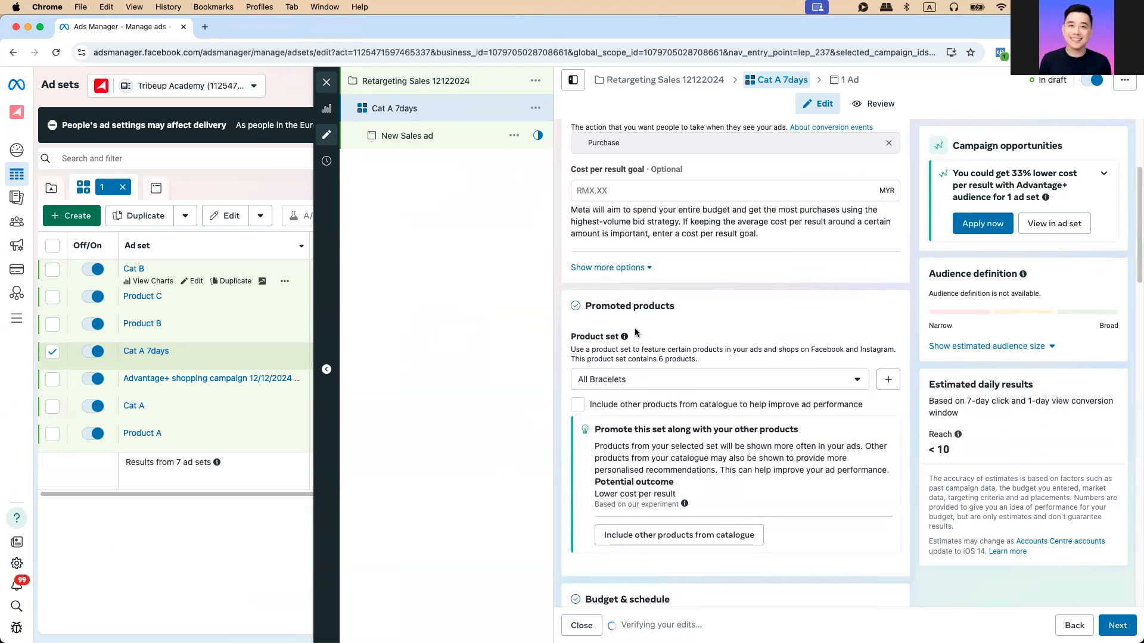
triple_click(572, 337)
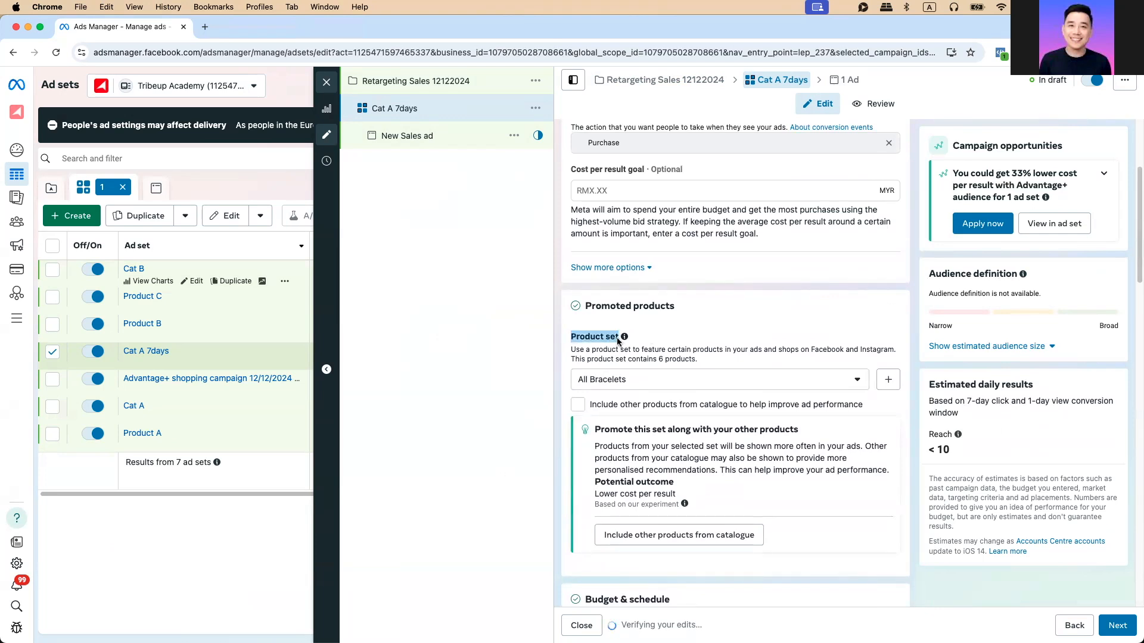
left_click_drag(691, 309, 585, 308)
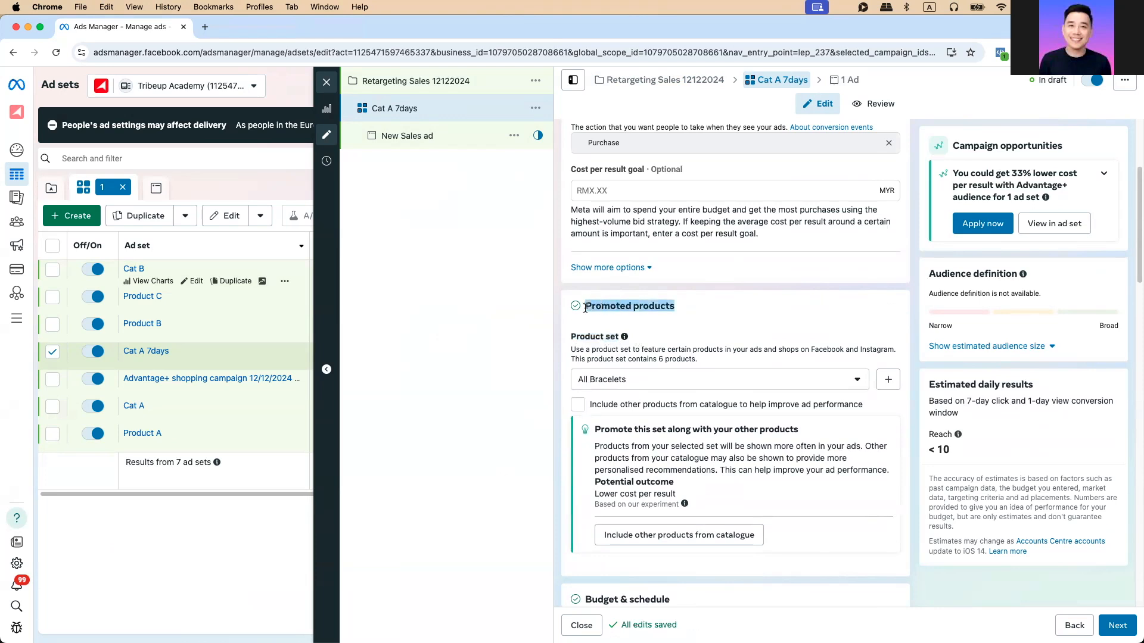
left_click_drag(651, 343, 541, 336)
left_click(666, 341)
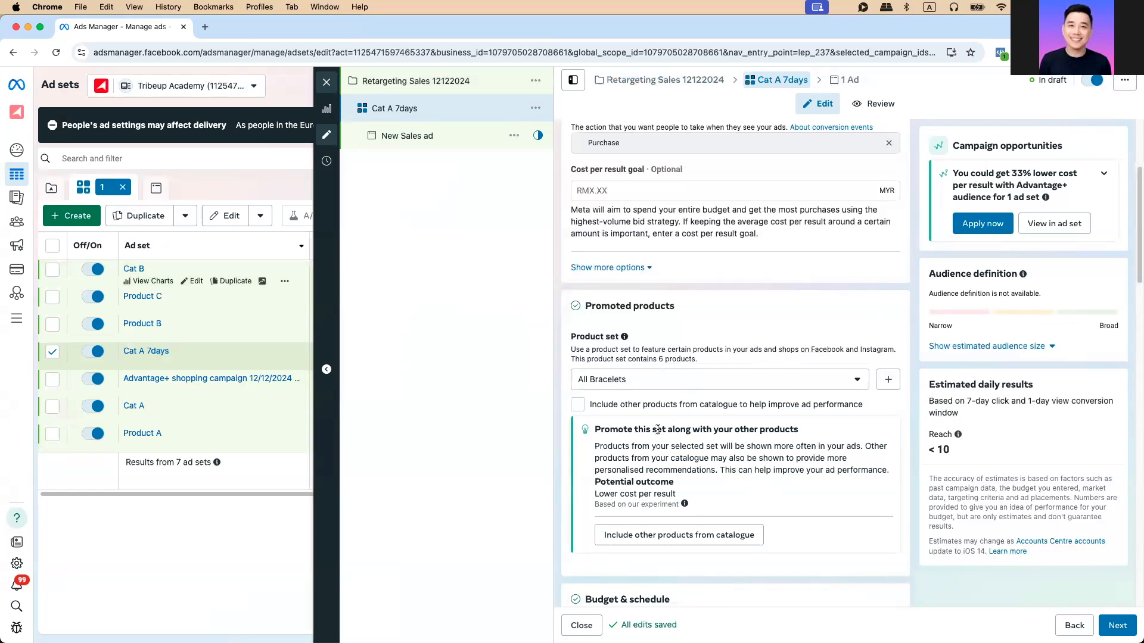
Examine the retargeting choices, especially the "Viewed or added to cart but not purchased" option and the product set it promotes
scroll(657, 429, "down", 15)
scroll(750, 430, "down", 2)
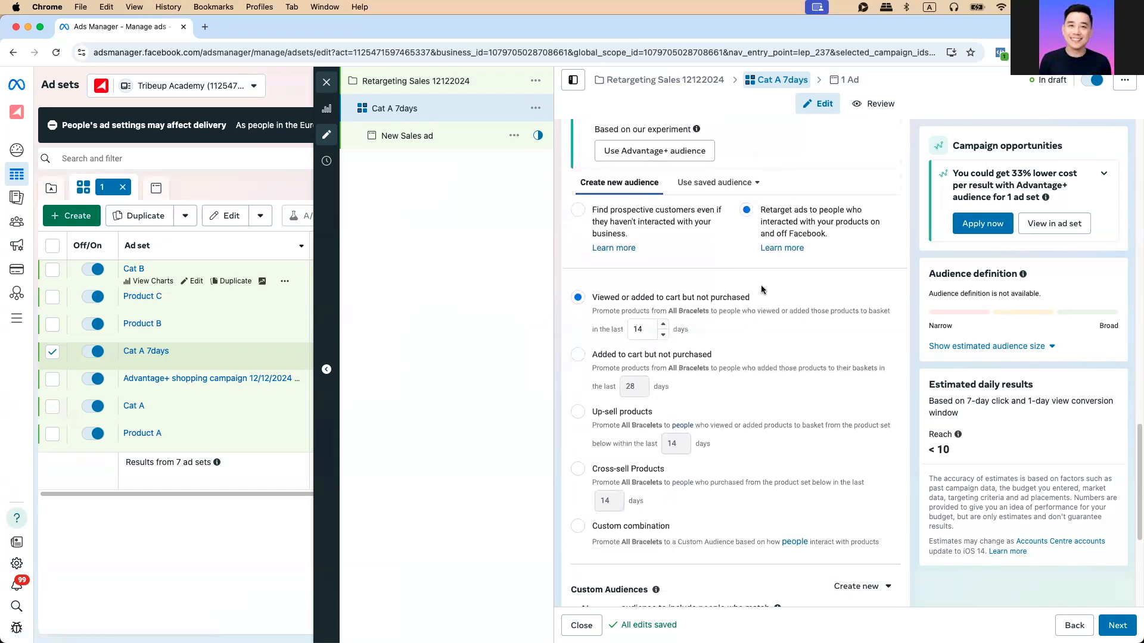
scroll(761, 290, "up", 3)
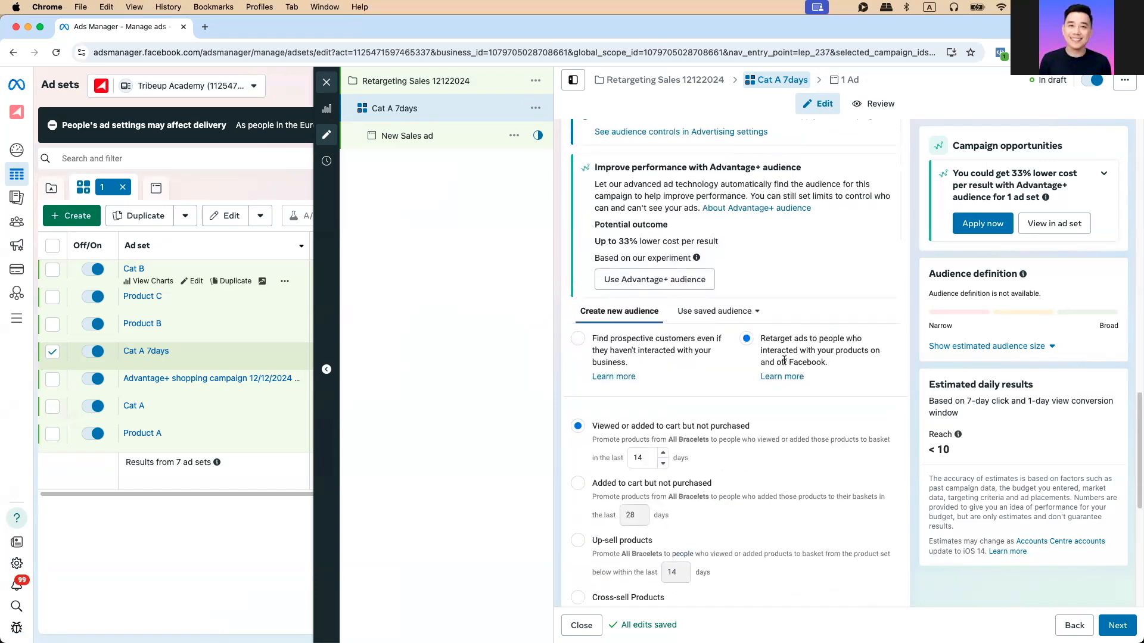
scroll(827, 367, "down", 3)
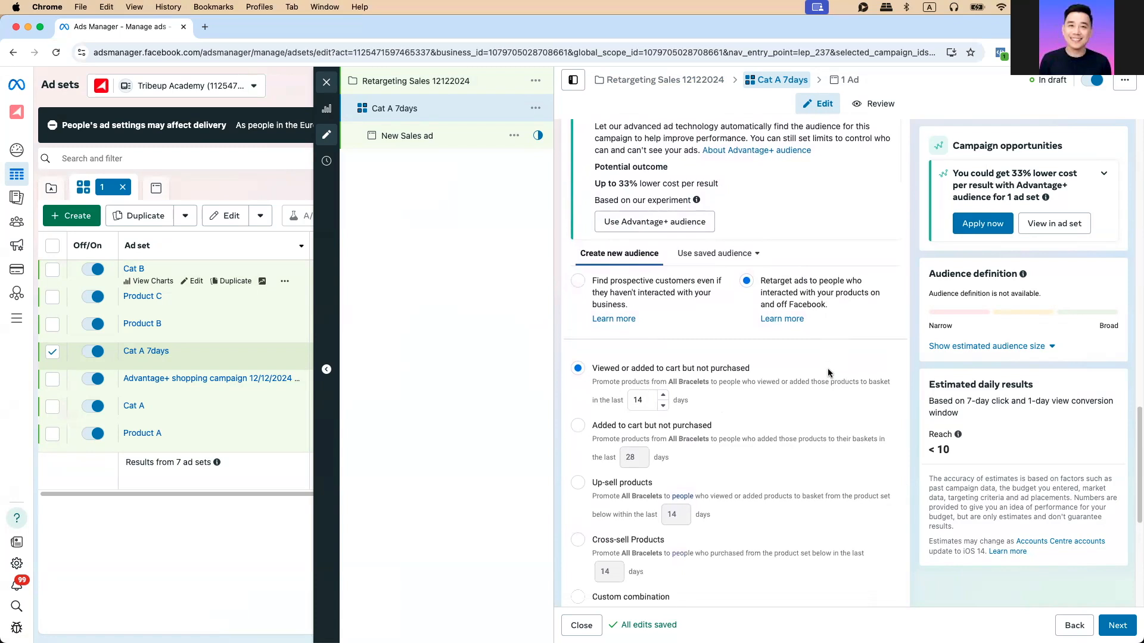
left_click_drag(593, 295, 753, 303)
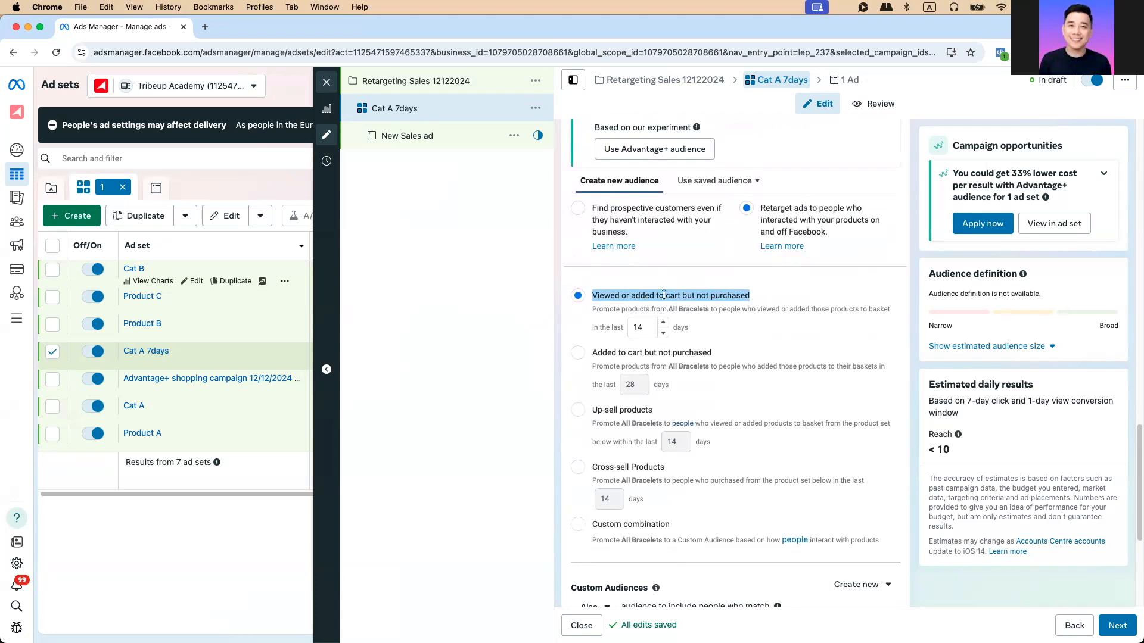
left_click(616, 292)
left_click_drag(592, 295, 758, 302)
left_click(709, 320)
left_click_drag(667, 309, 711, 313)
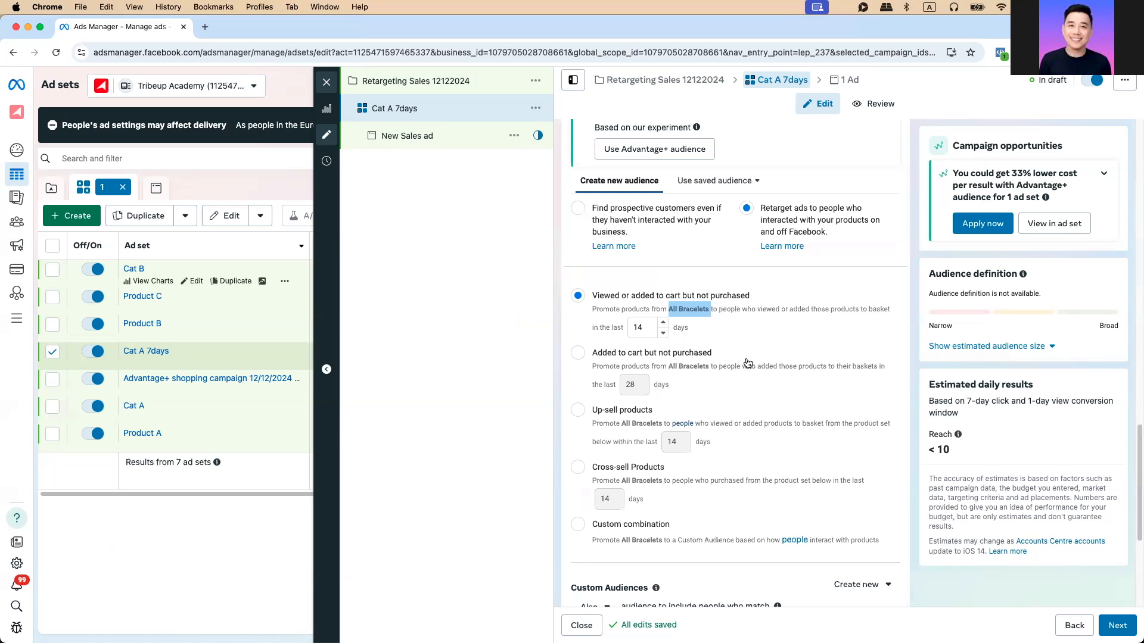
Switch the retargeting audience to Custom combination and base its interactions on the All Products set
scroll(745, 365, "down", 4)
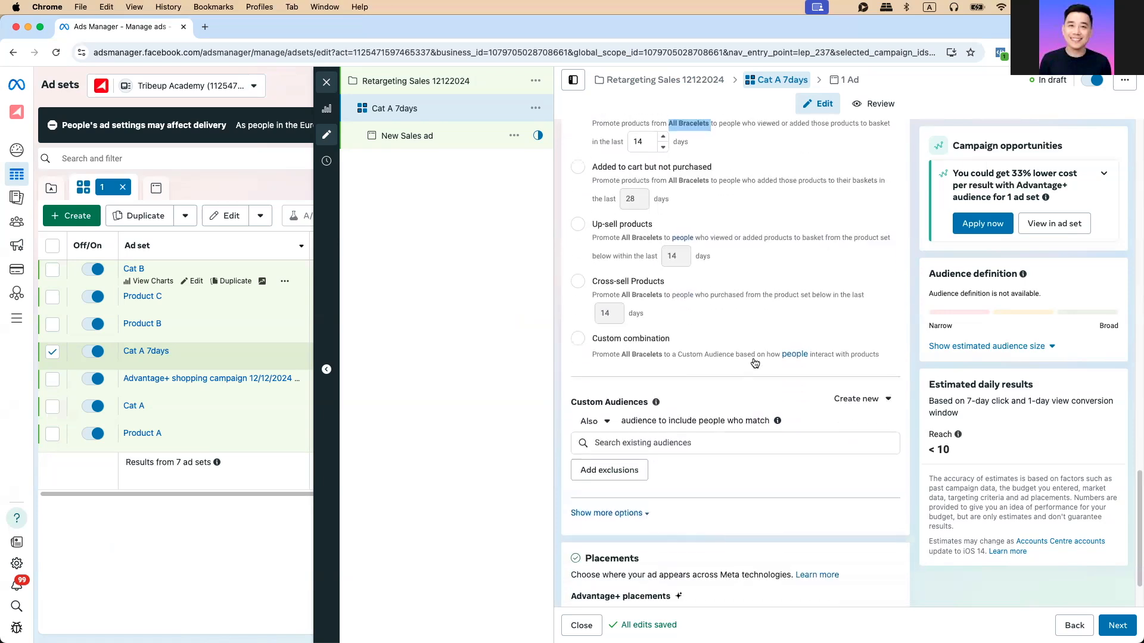
left_click(613, 336)
scroll(688, 343, "down", 2)
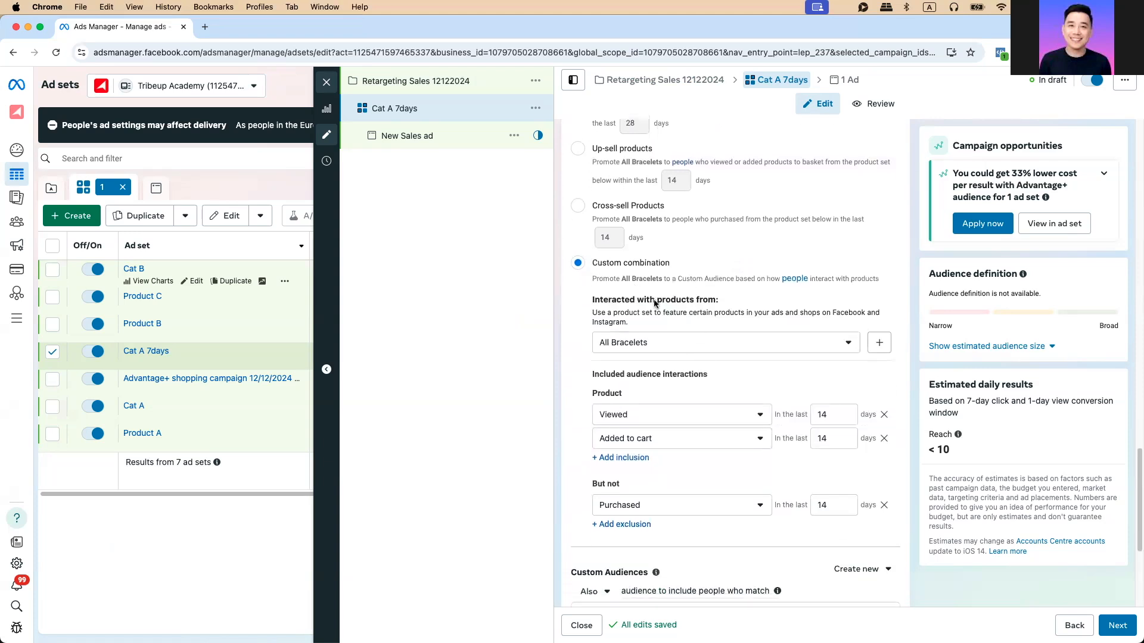
scroll(655, 303, "down", 1)
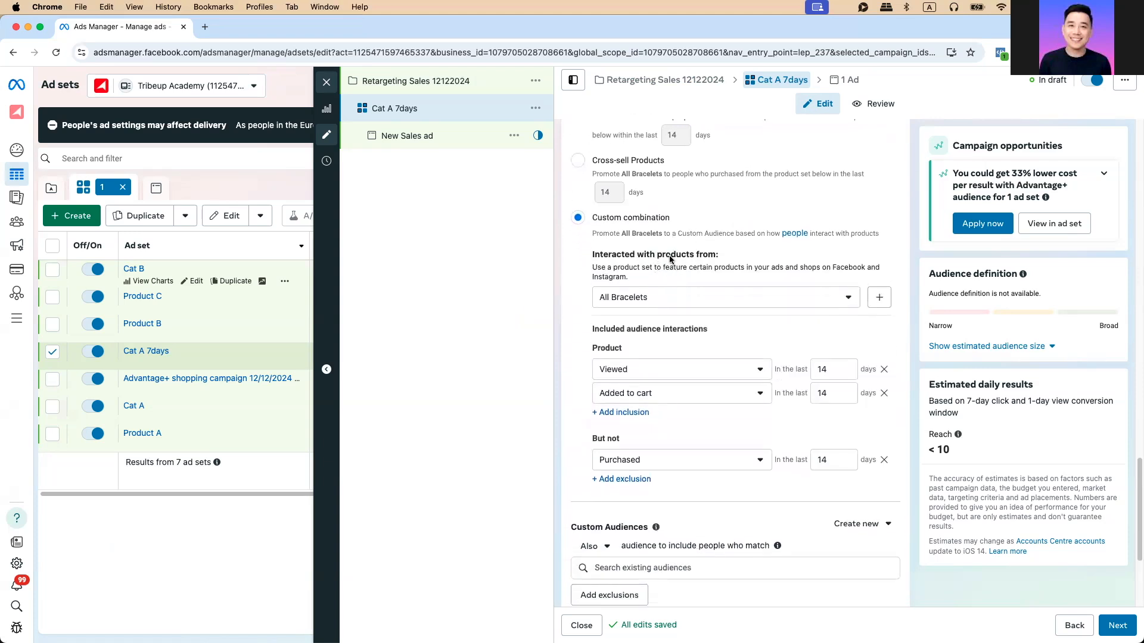
left_click(645, 300)
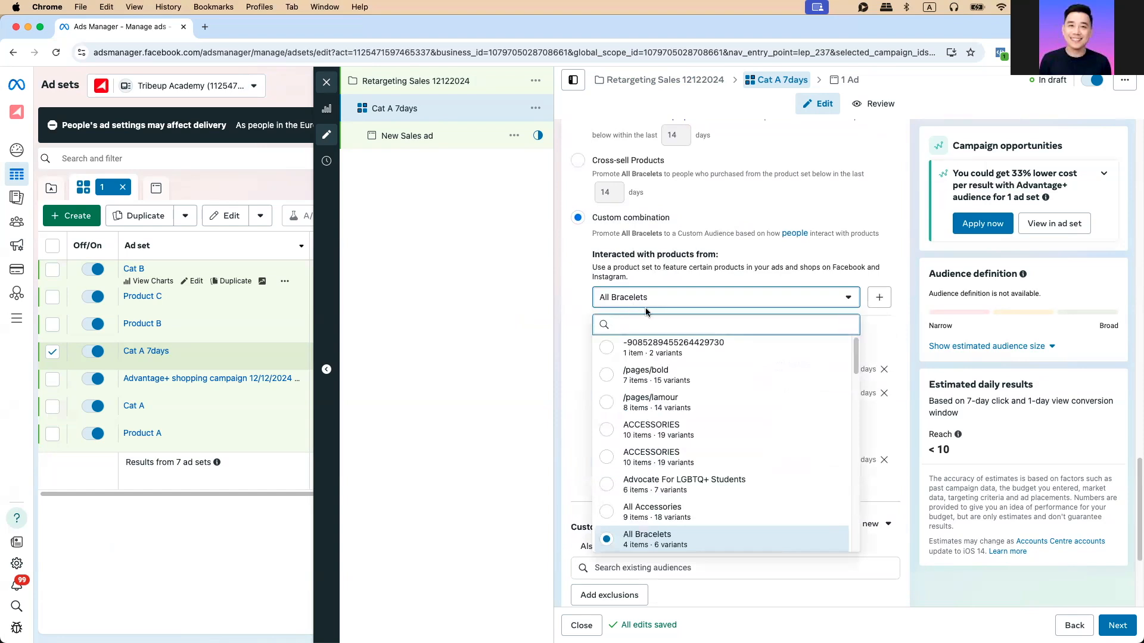
scroll(674, 514, "down", 2)
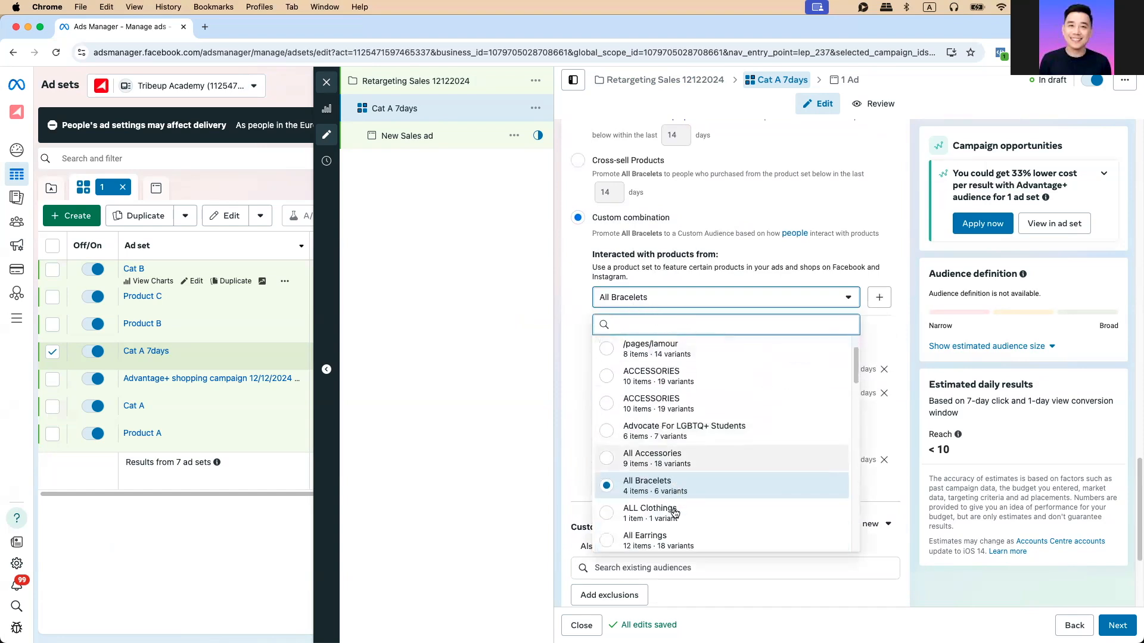
scroll(674, 513, "down", 5)
left_click(666, 500)
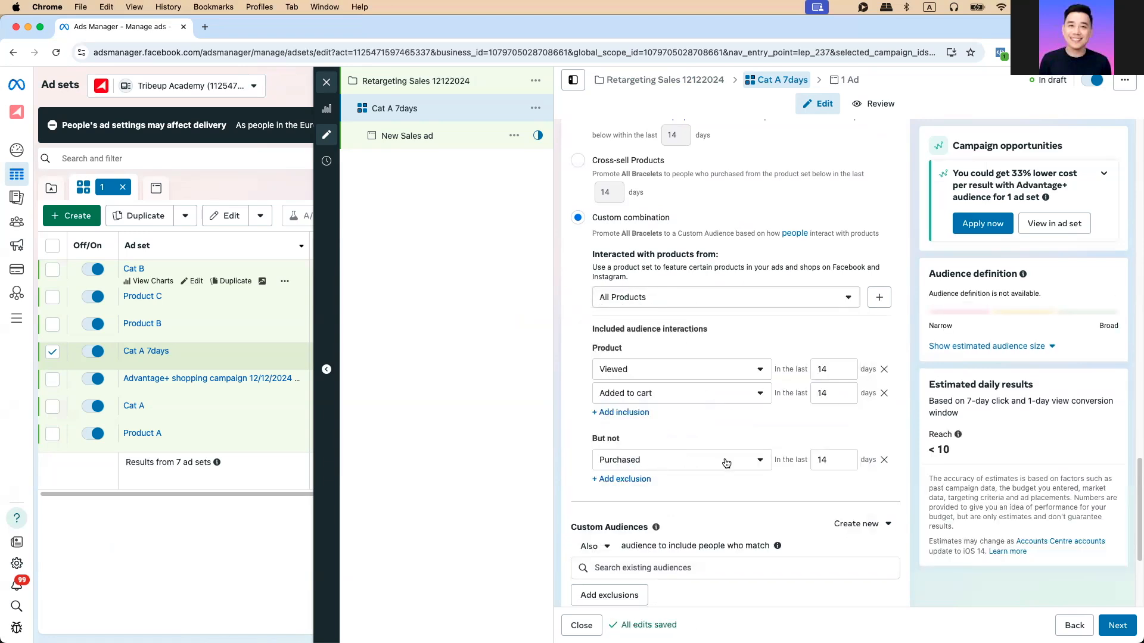
Set the Viewed and Added to cart inclusions to the last 7 days and the Purchased exclusion to the last 30 days
left_click_drag(843, 370, 812, 388)
type("77")
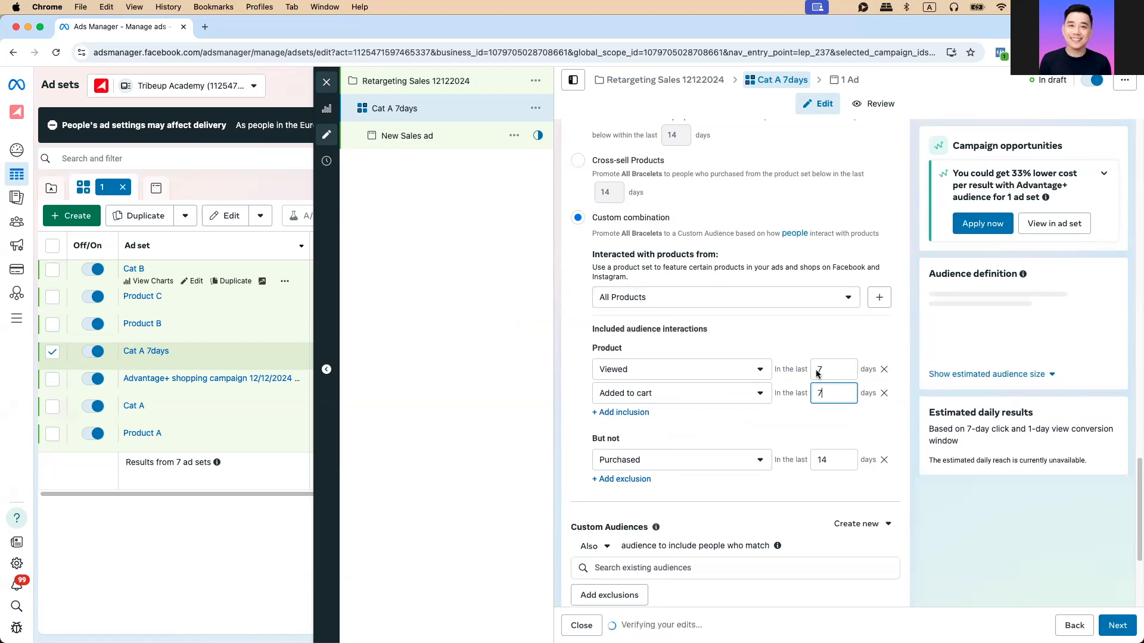
left_click_drag(832, 460, 808, 450)
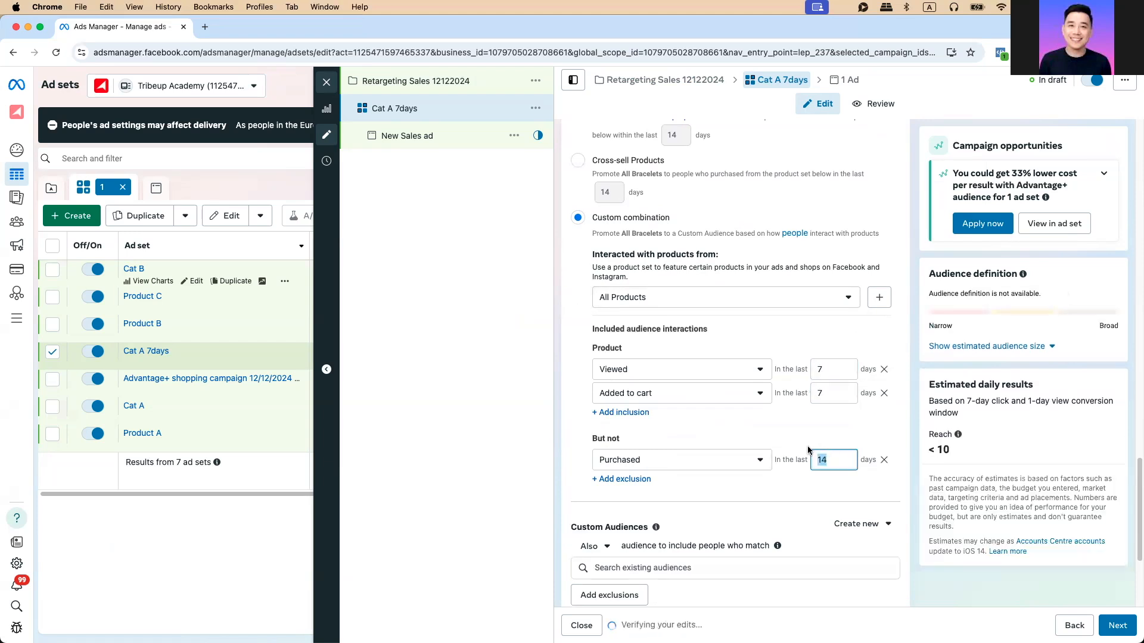
type("30")
left_click(832, 435)
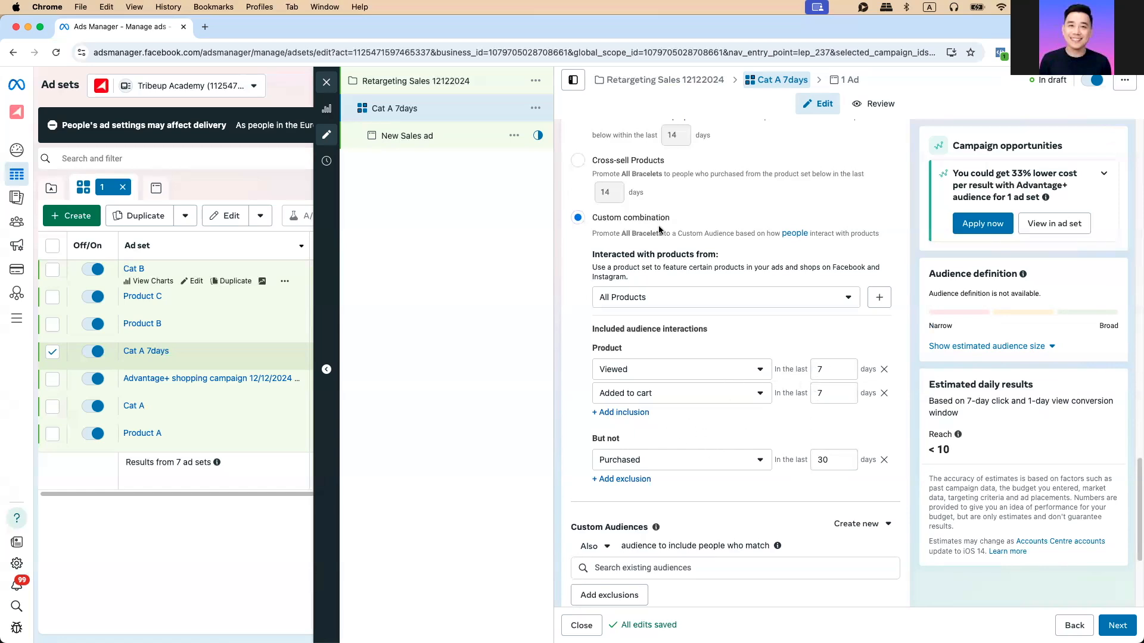
Examine the custom combination's product source, its Viewed and Added to cart inclusions, and its Purchased exclusion
scroll(754, 292, "up", 15)
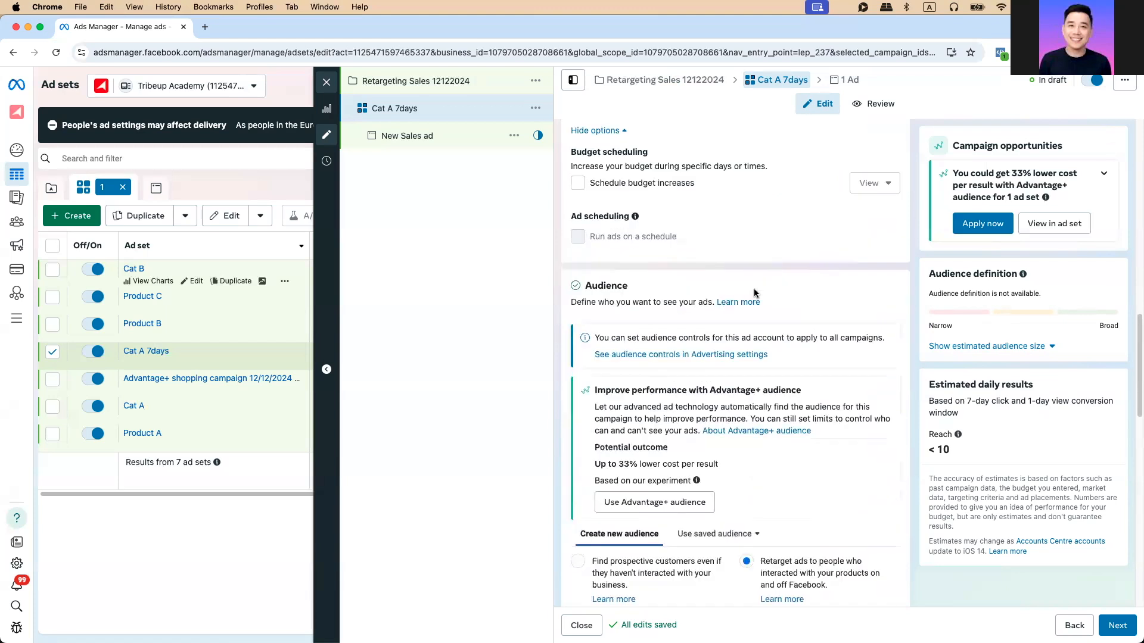
scroll(752, 288, "down", 15)
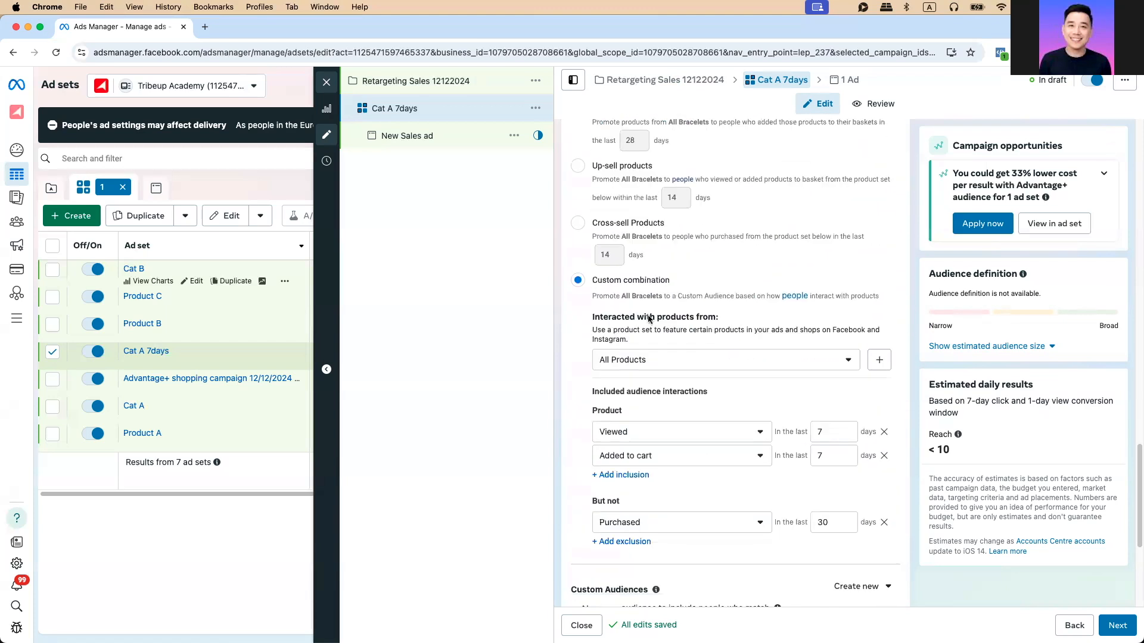
left_click_drag(593, 324, 716, 327)
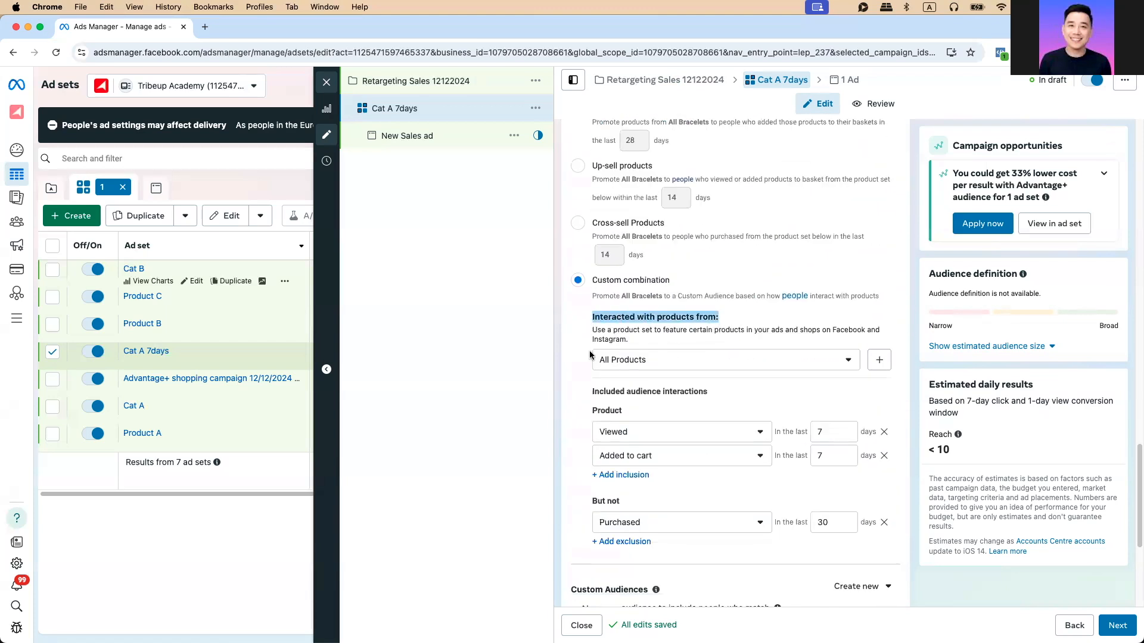
left_click_drag(594, 359, 649, 369)
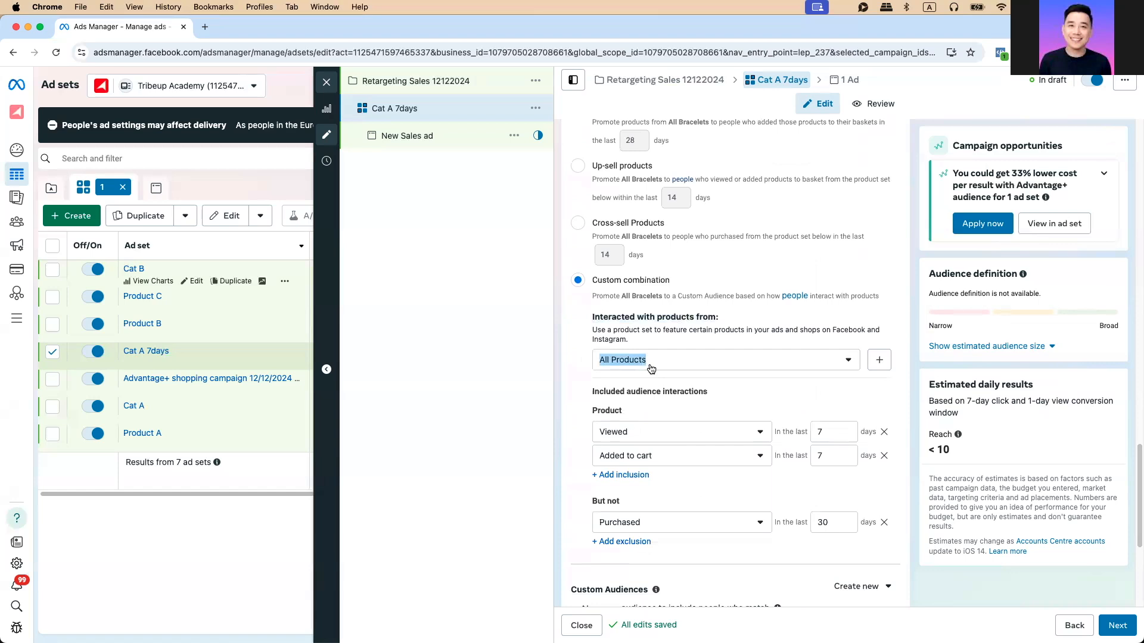
left_click_drag(607, 434, 665, 468)
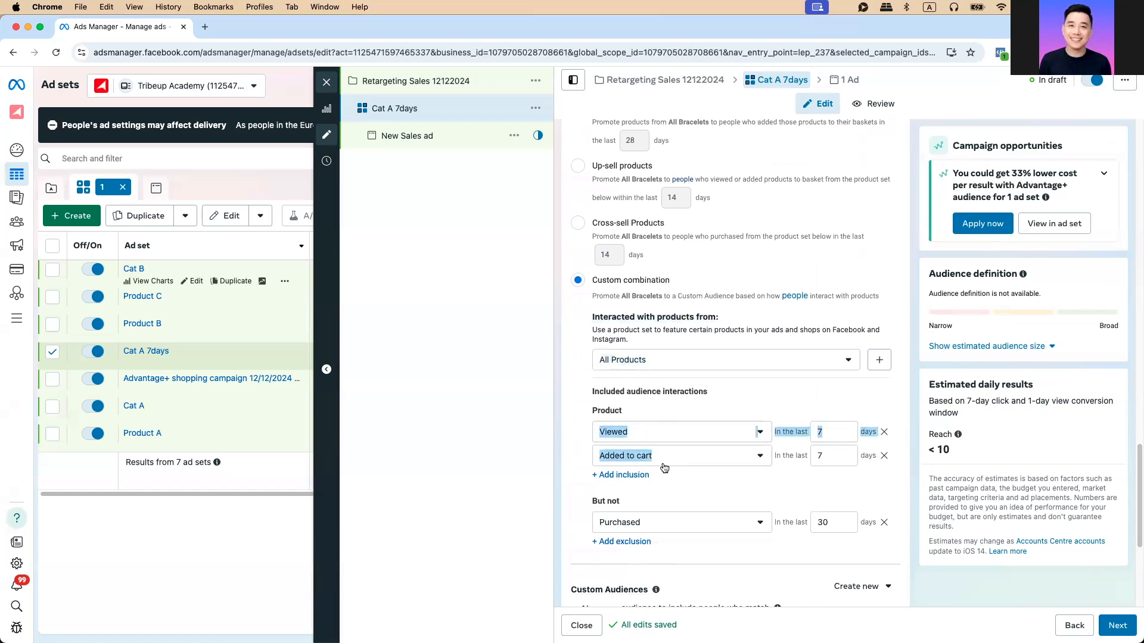
left_click(838, 474)
left_click_drag(586, 520, 671, 538)
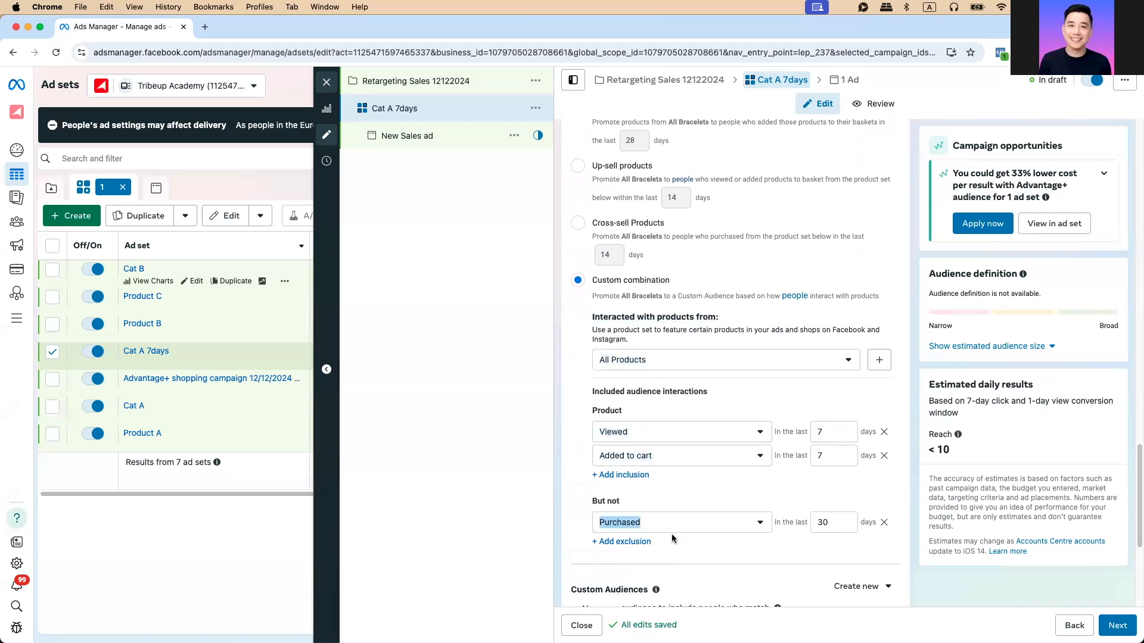
Review the ad set's promoted product set, budget and schedule, retargeting audience and placements
scroll(776, 365, "up", 10)
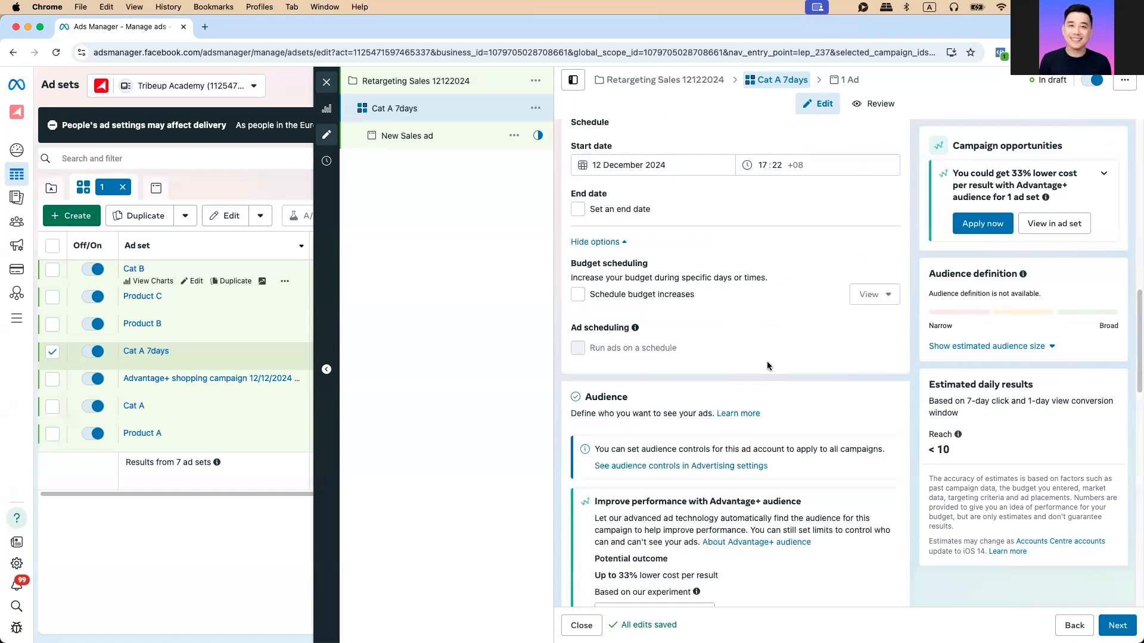
scroll(768, 363, "up", 8)
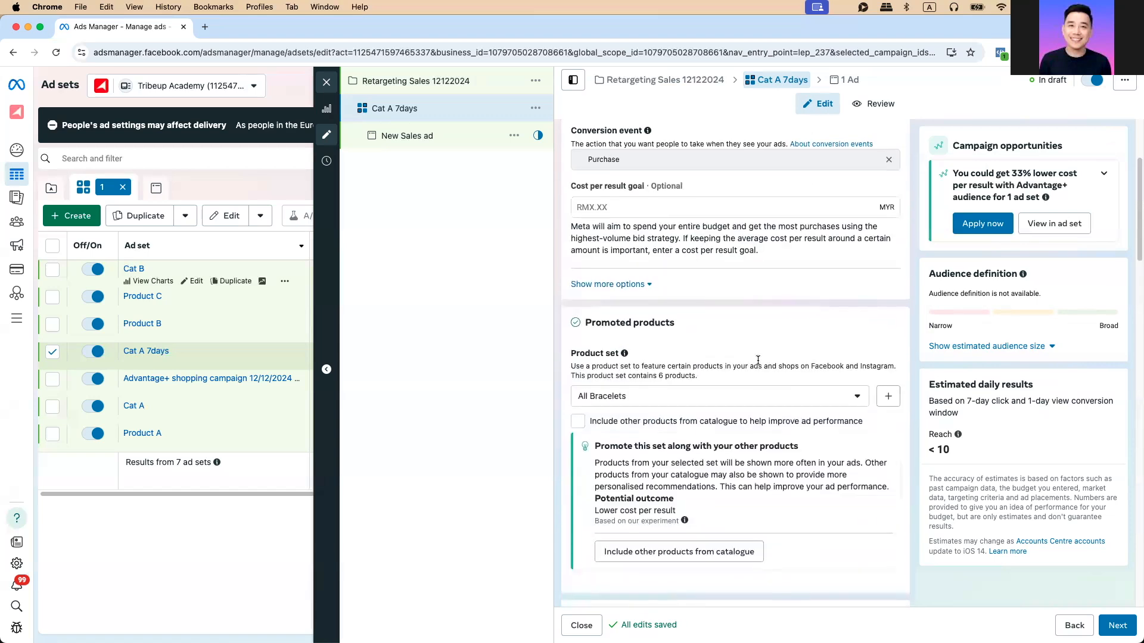
left_click_drag(642, 398, 574, 398)
scroll(832, 326, "down", 6)
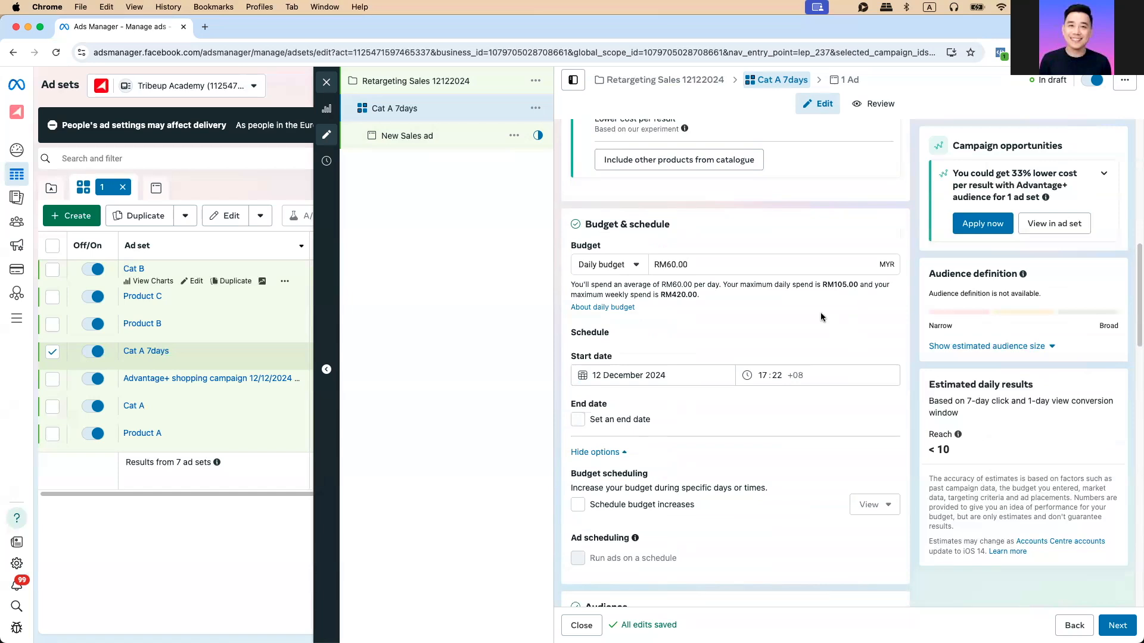
scroll(770, 324, "down", 8)
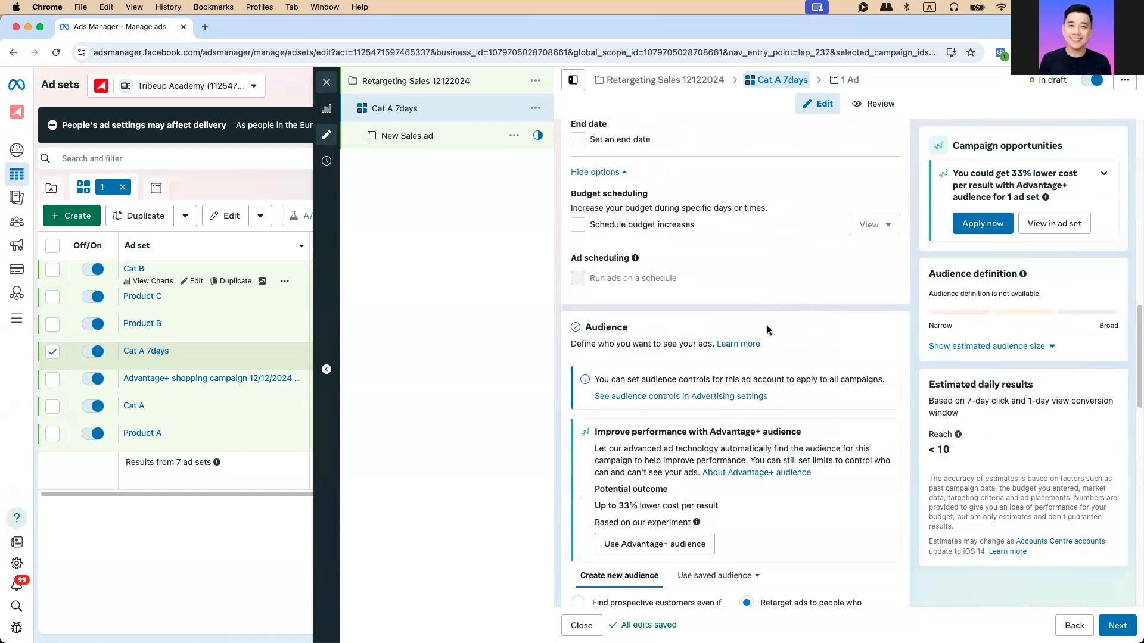
scroll(766, 332, "down", 7)
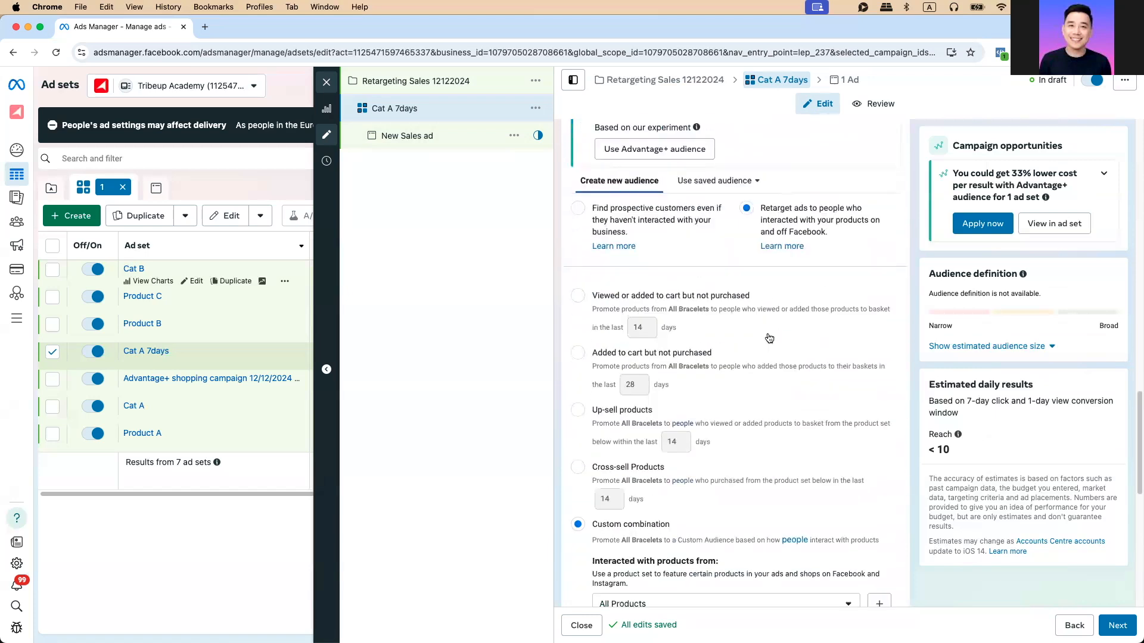
scroll(770, 335, "down", 4)
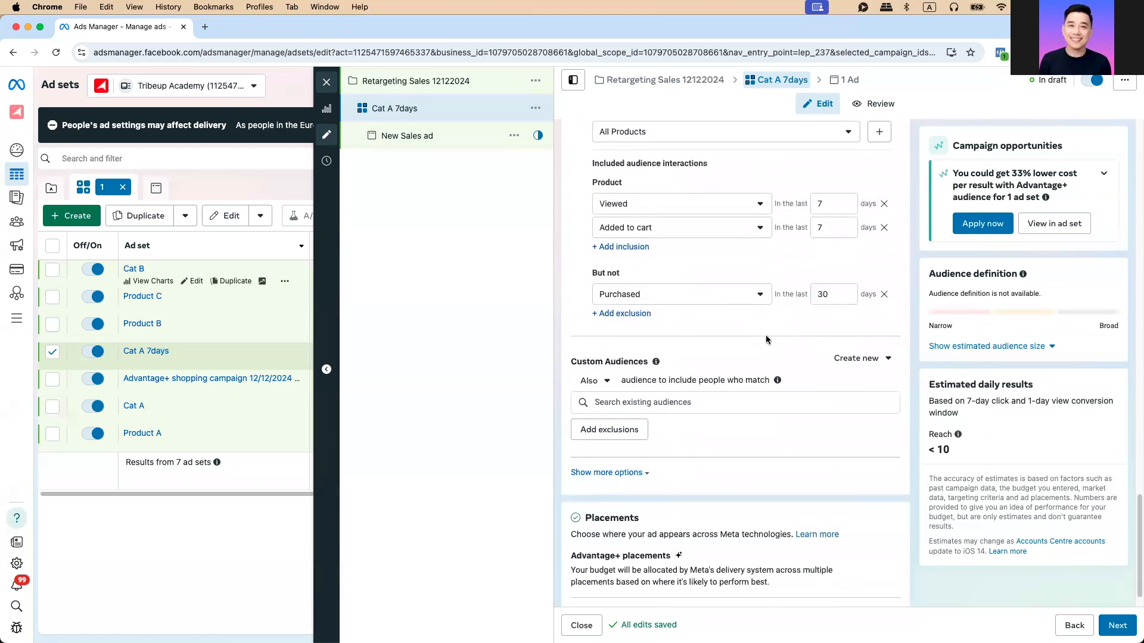
scroll(767, 333, "up", 2)
scroll(700, 381, "down", 3)
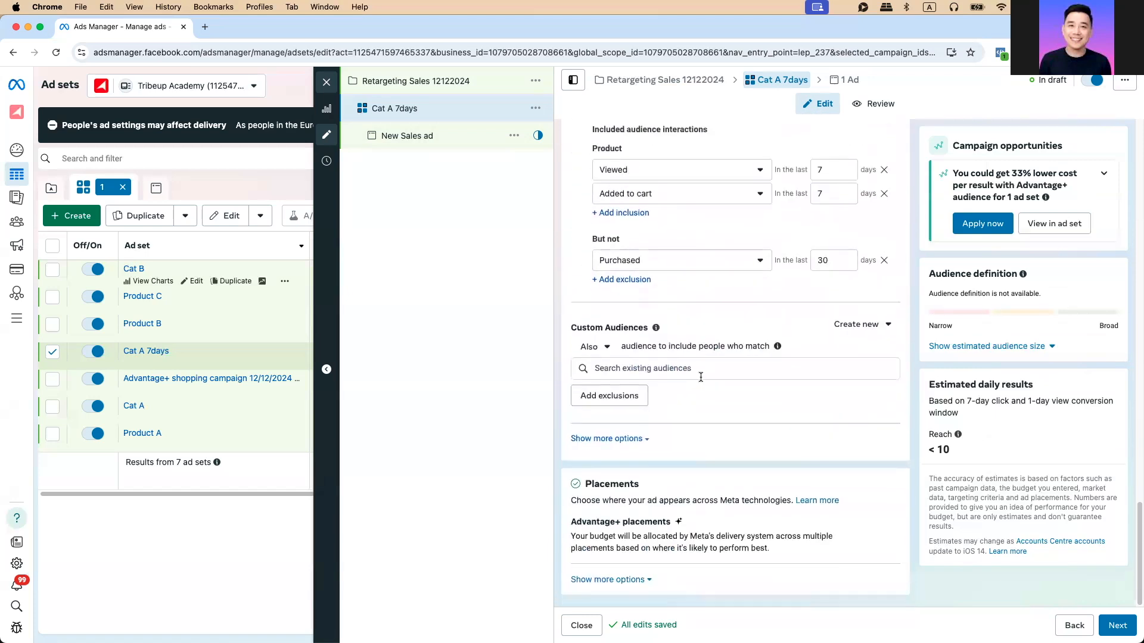
mouse_move(652, 541)
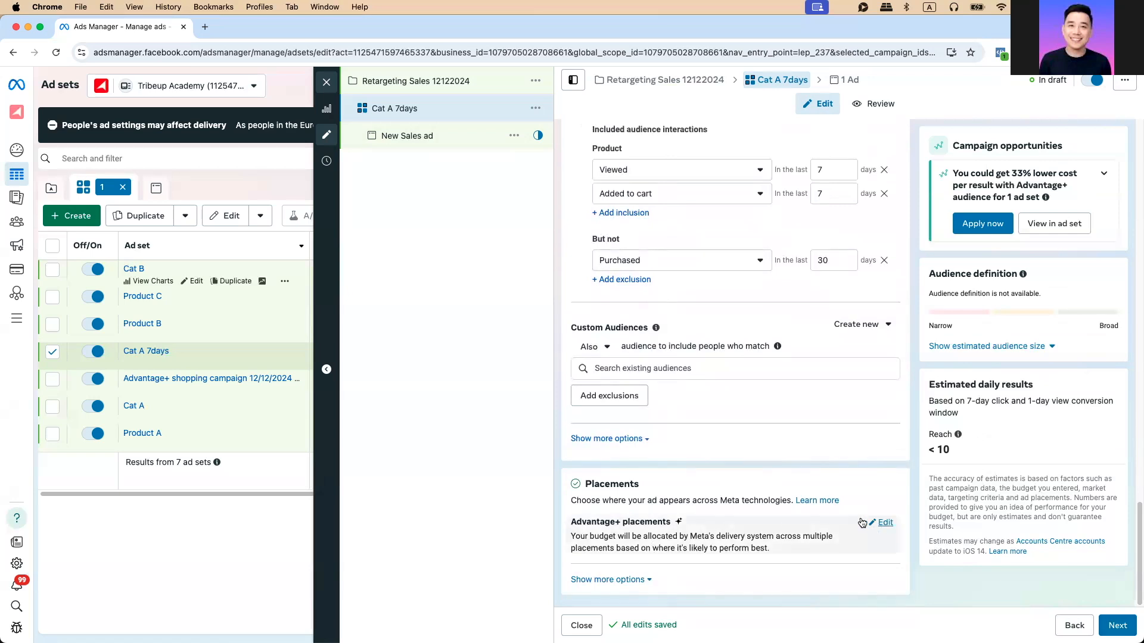
Continue to the ad inside the Cat A 7days ad set and name it "Carousel"
left_click(1117, 625)
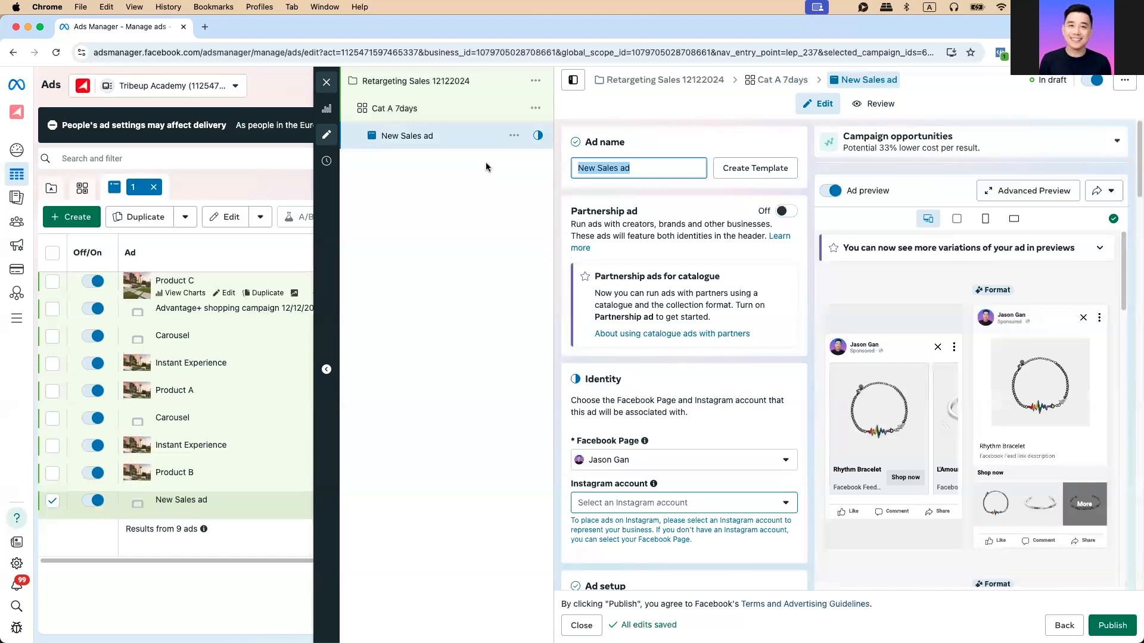
type("Caou")
key("BackSpace")
key("BackSpace")
type("roi")
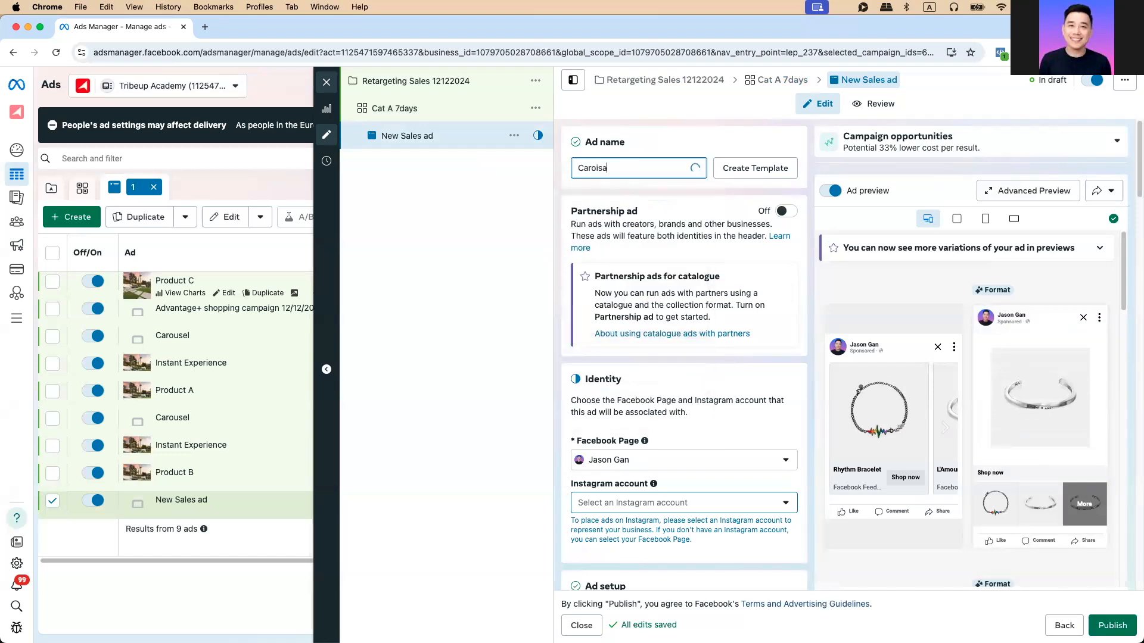
key("BackSpace")
type("usel")
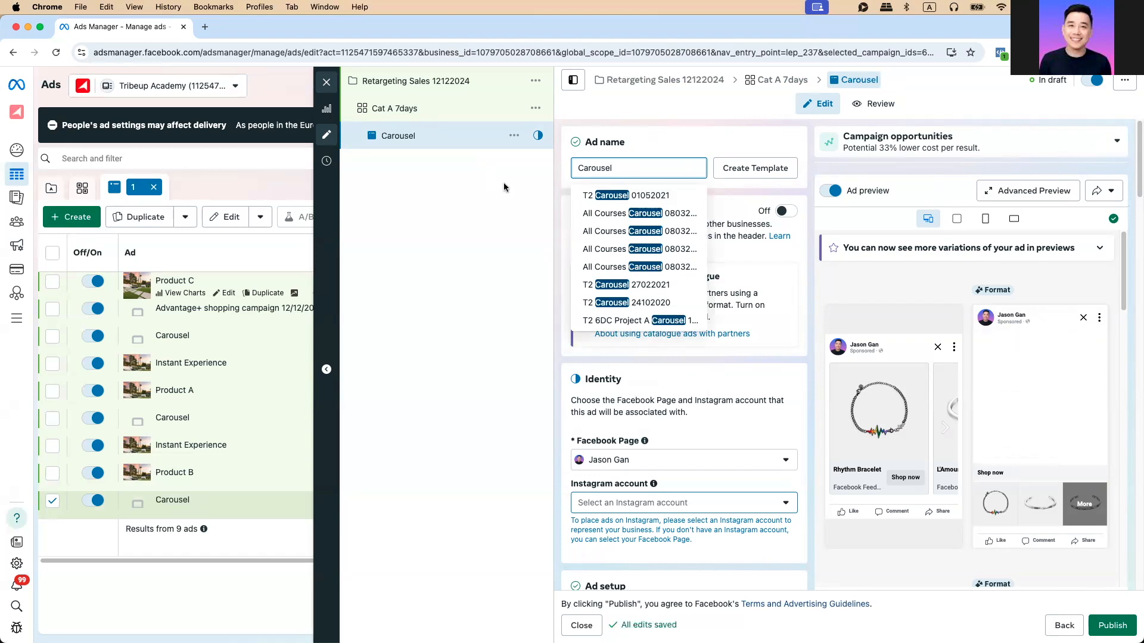
left_click(663, 144)
Assign the Instagram account that matches the selected Facebook Page to the ad and check its Carousel format
scroll(610, 312, "down", 5)
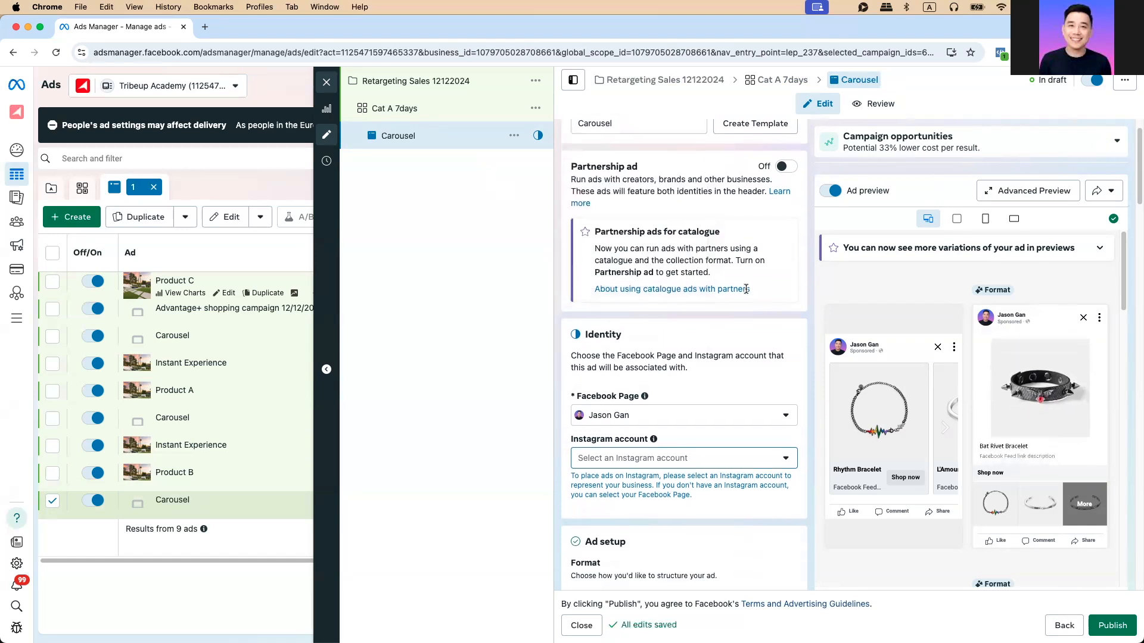
left_click(610, 307)
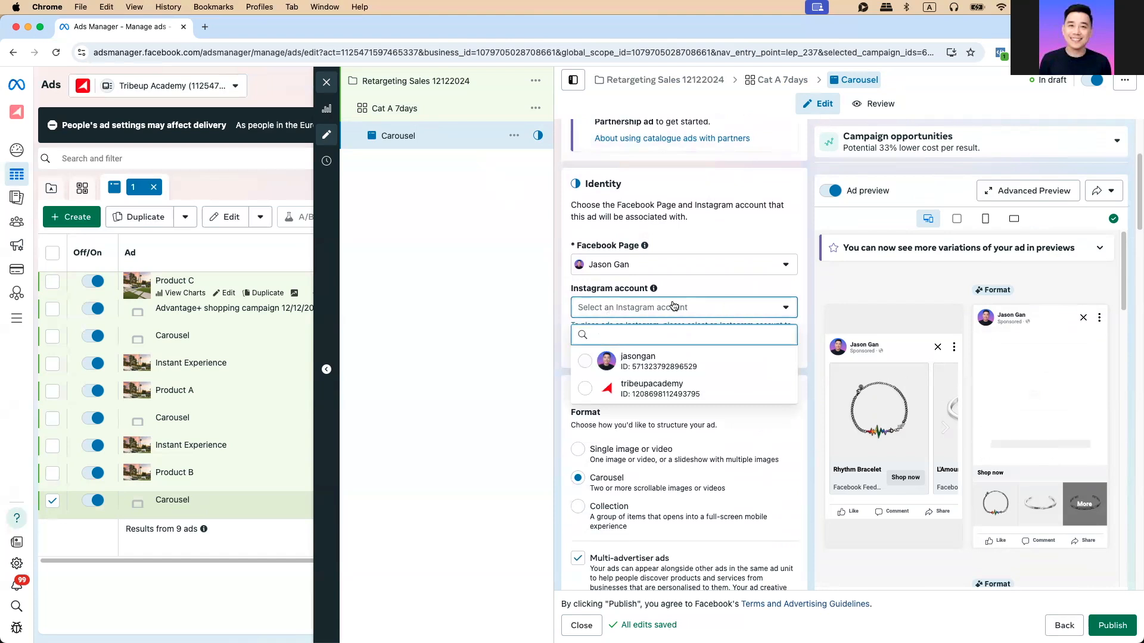
left_click(618, 357)
scroll(727, 395, "down", 5)
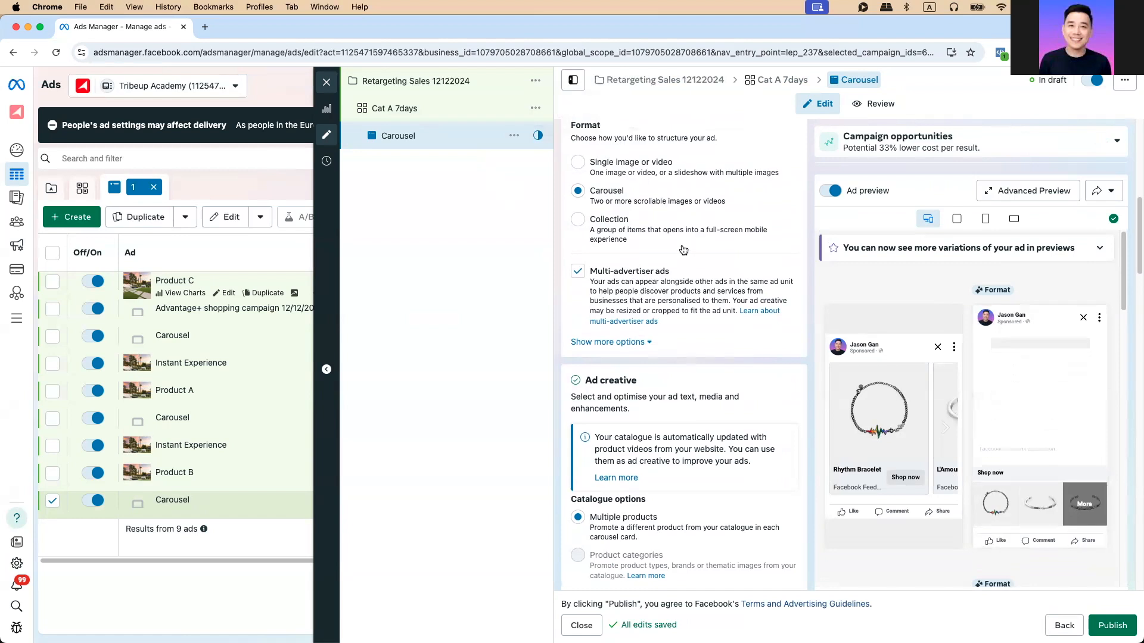
Extend the ad's name to "Carousel A"
scroll(645, 187, "up", 5)
type("A")
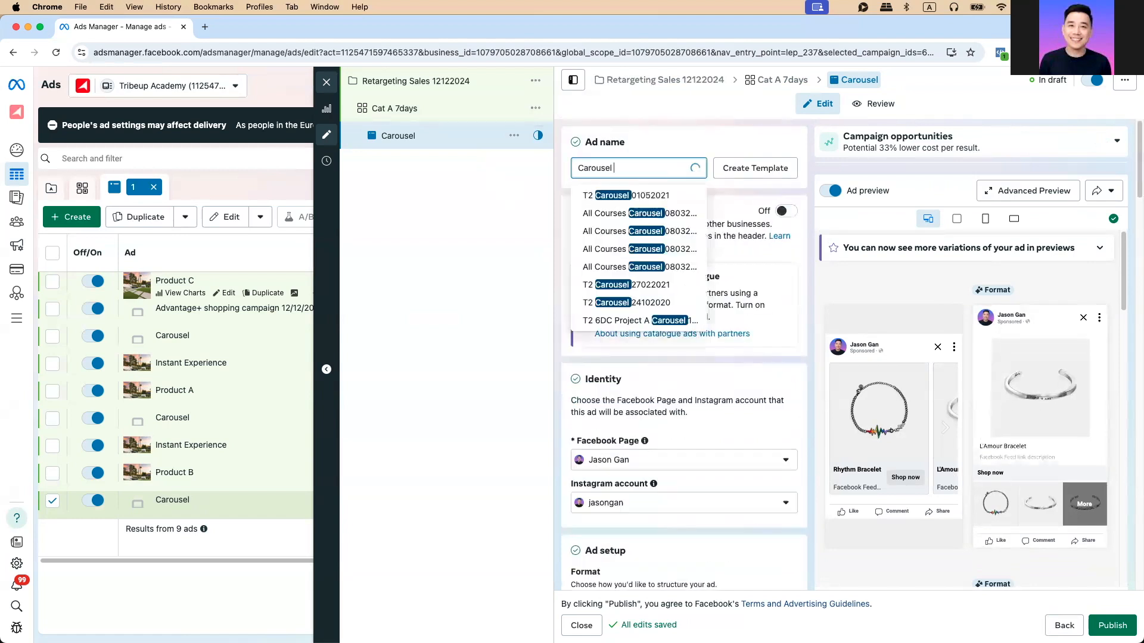
left_click(457, 147)
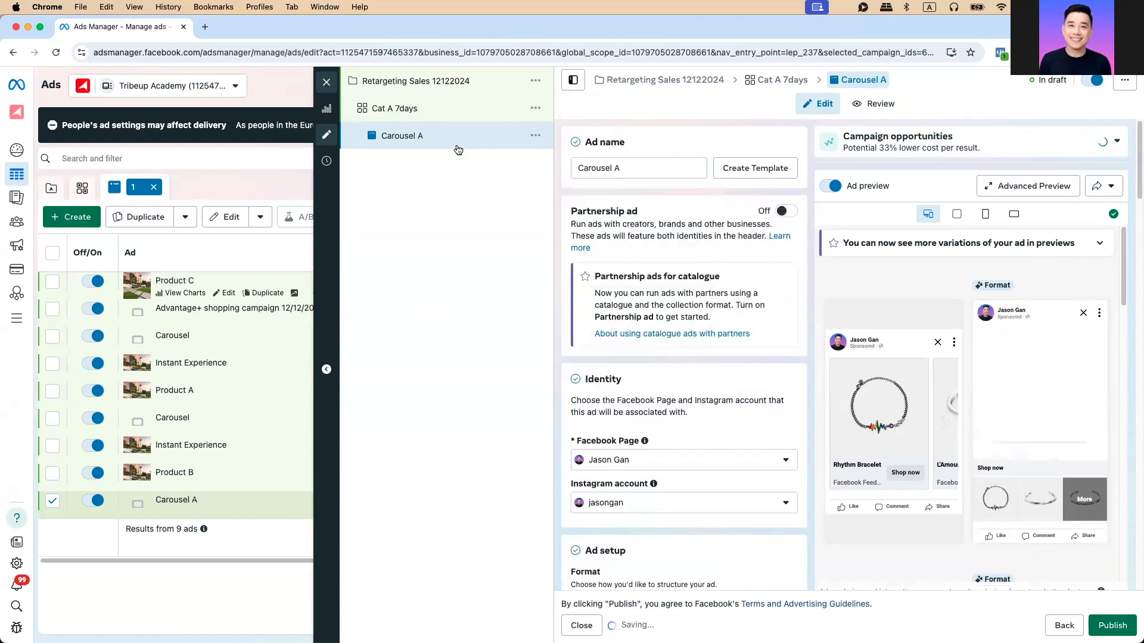
Quickly duplicate the Cat A 7days ad set and rename the copy "Cat B 7days"
left_click(524, 110)
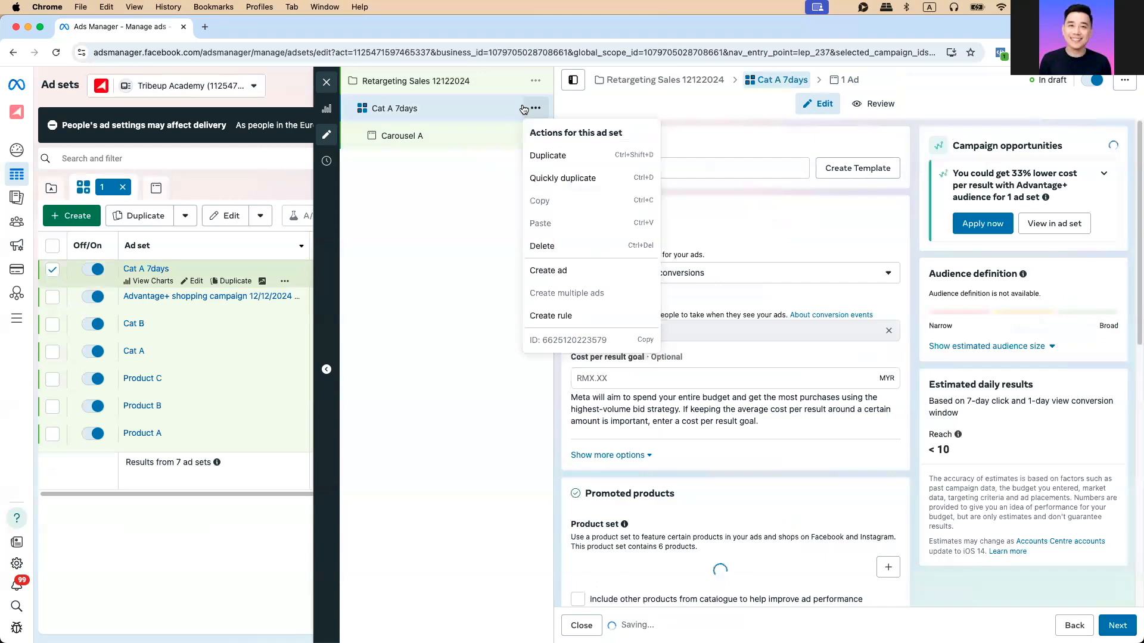
left_click(564, 181)
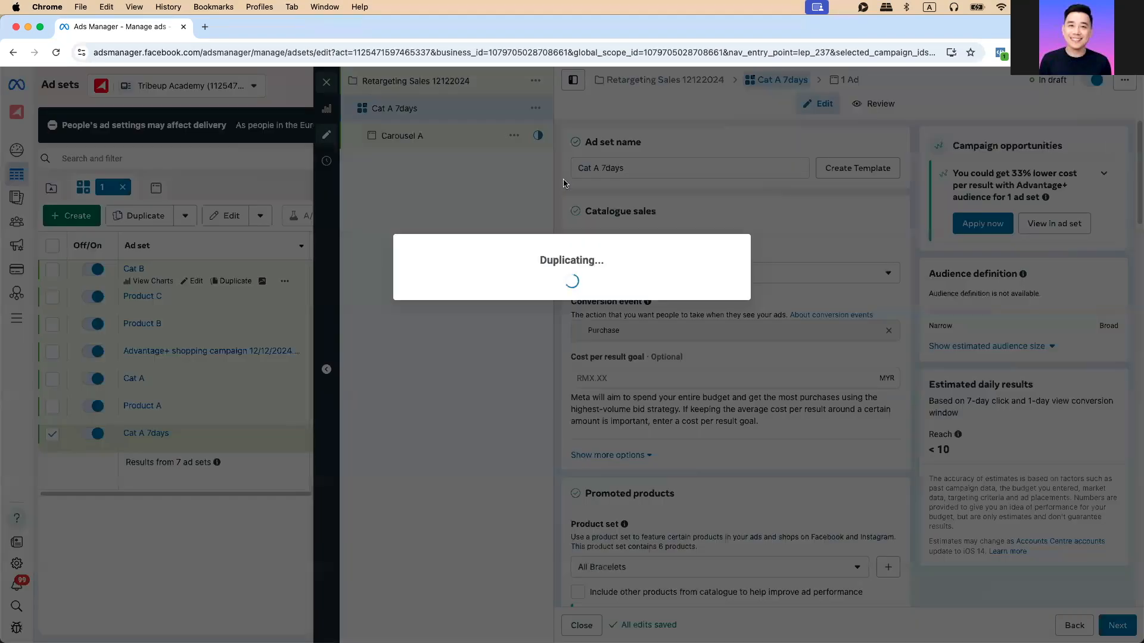
left_click(600, 168)
key("BackSpace")
type("B")
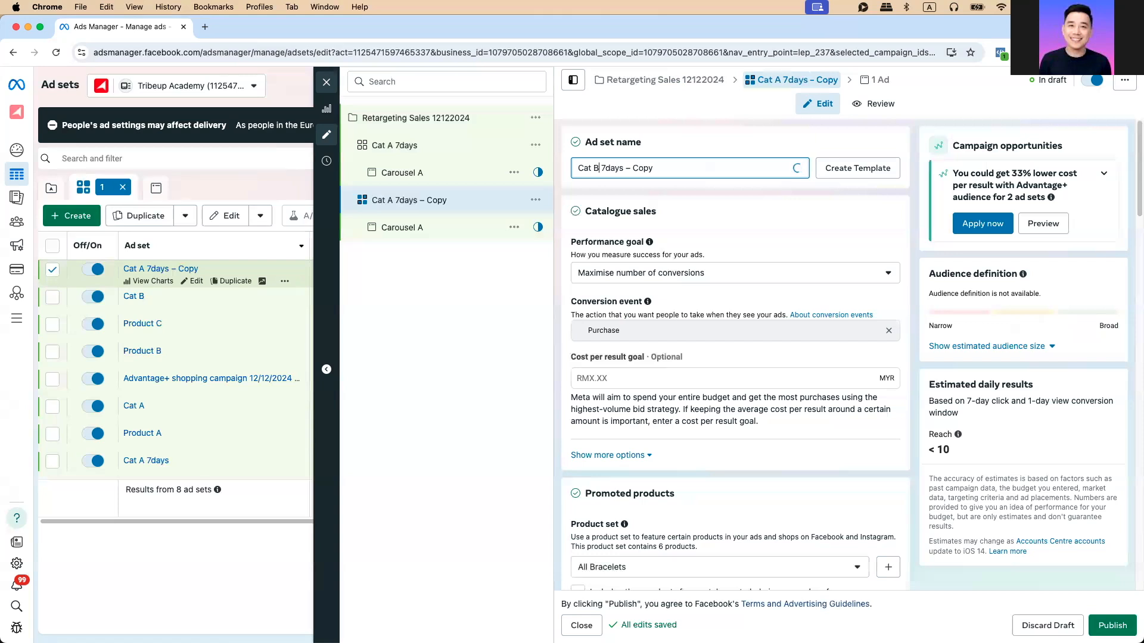
left_click_drag(681, 168, 623, 170)
key("BackSpace")
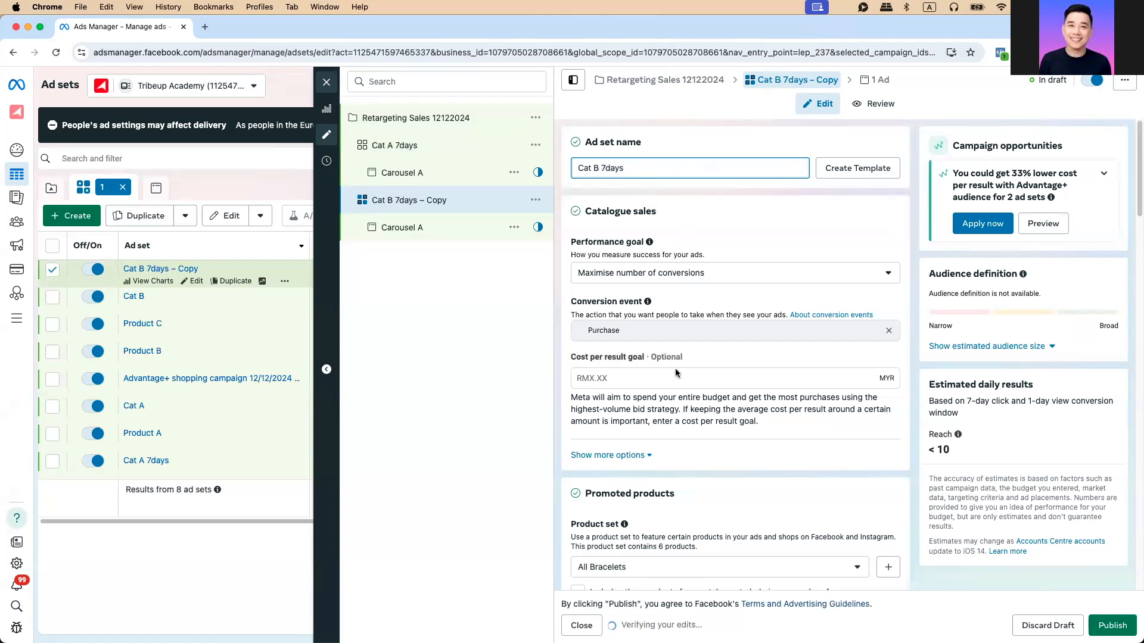
Set the Cat B 7days ad set's promoted product set to All Jewelry and review its custom combination audience
scroll(673, 359, "down", 5)
left_click(628, 377)
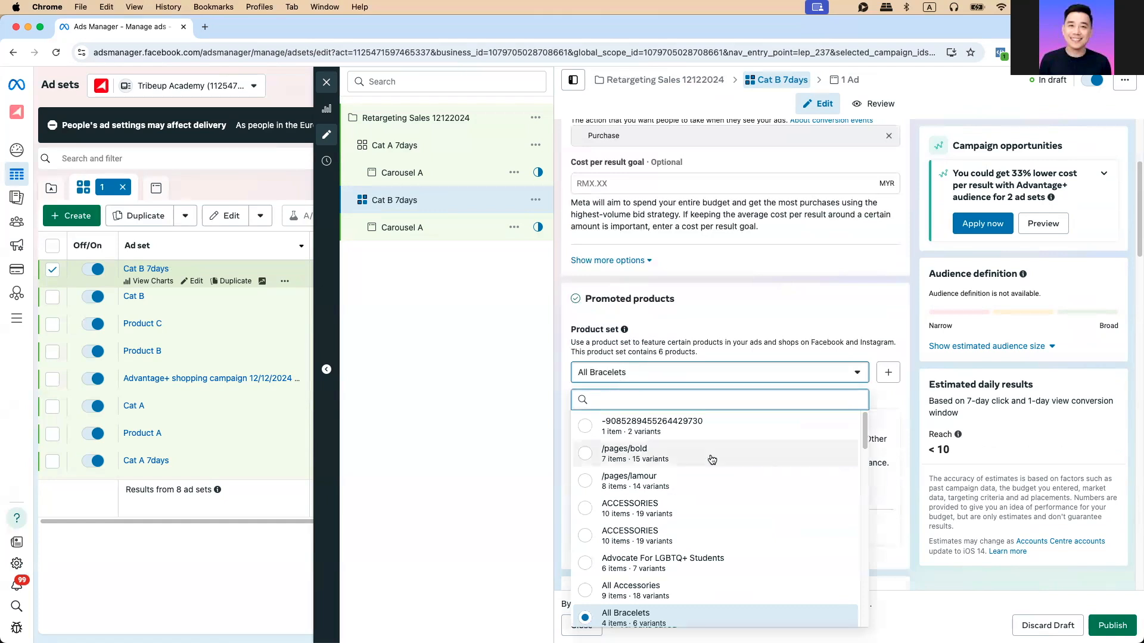
scroll(643, 506, "down", 3)
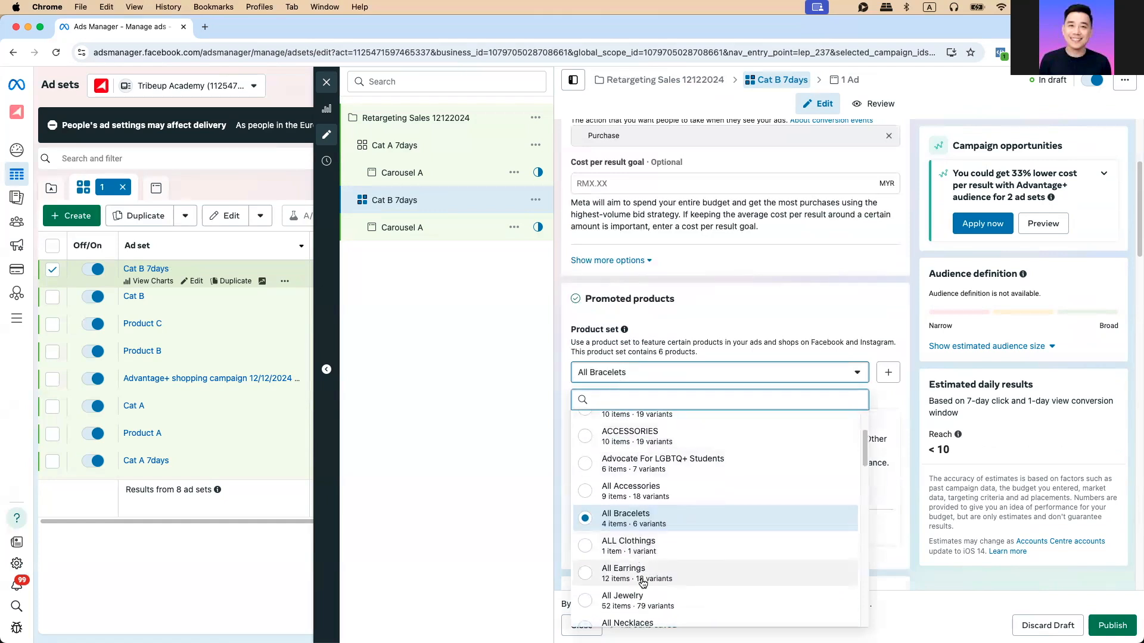
left_click(630, 600)
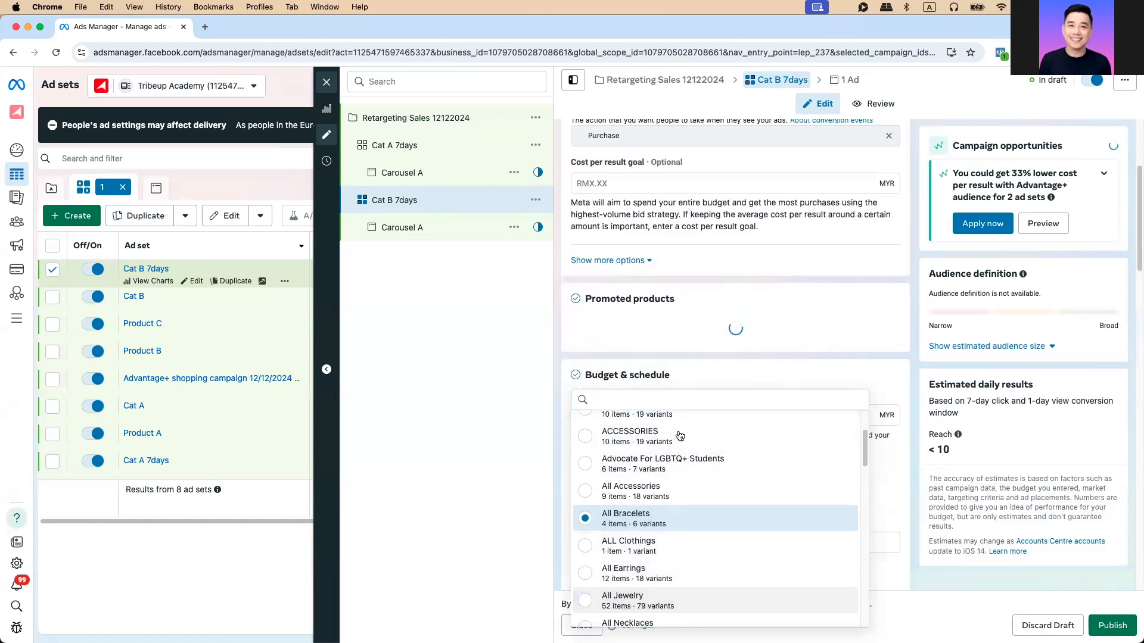
scroll(903, 388, "down", 6)
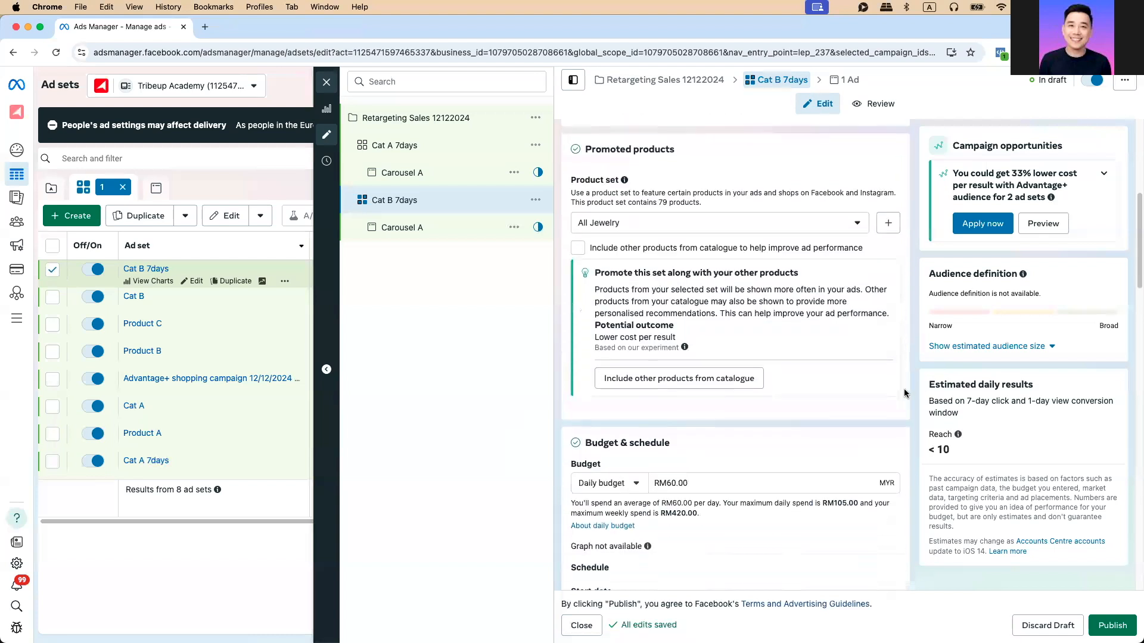
scroll(824, 384, "down", 10)
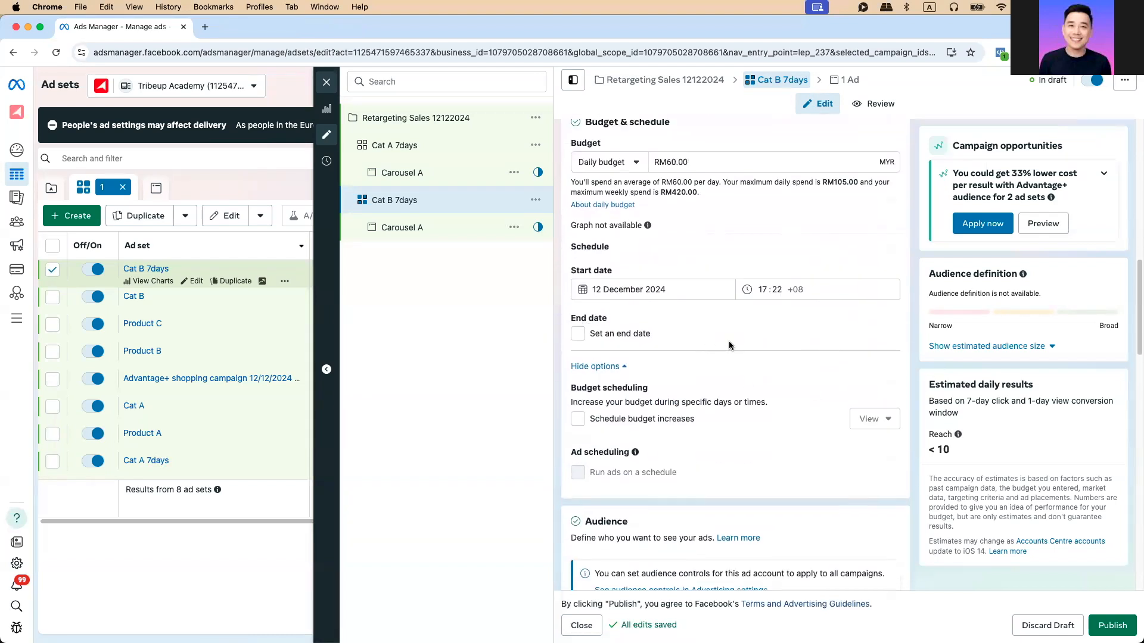
scroll(754, 295, "down", 7)
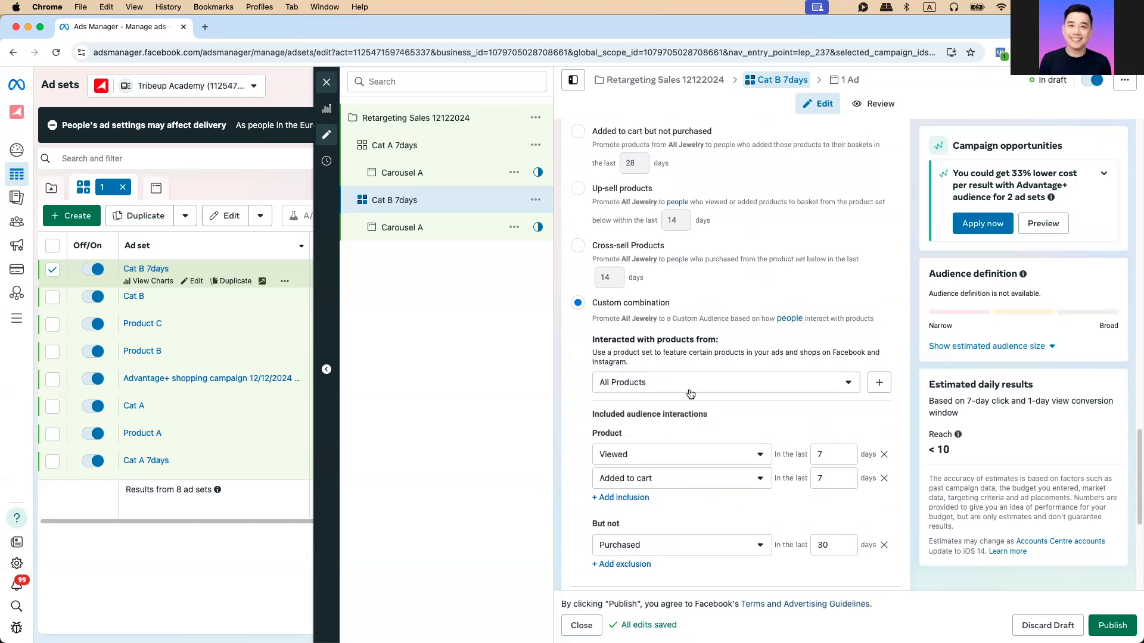
Rename the ad under the Cat B 7days ad set as "Carousel B" and browse the products in its carousel preview
scroll(731, 402, "up", 10)
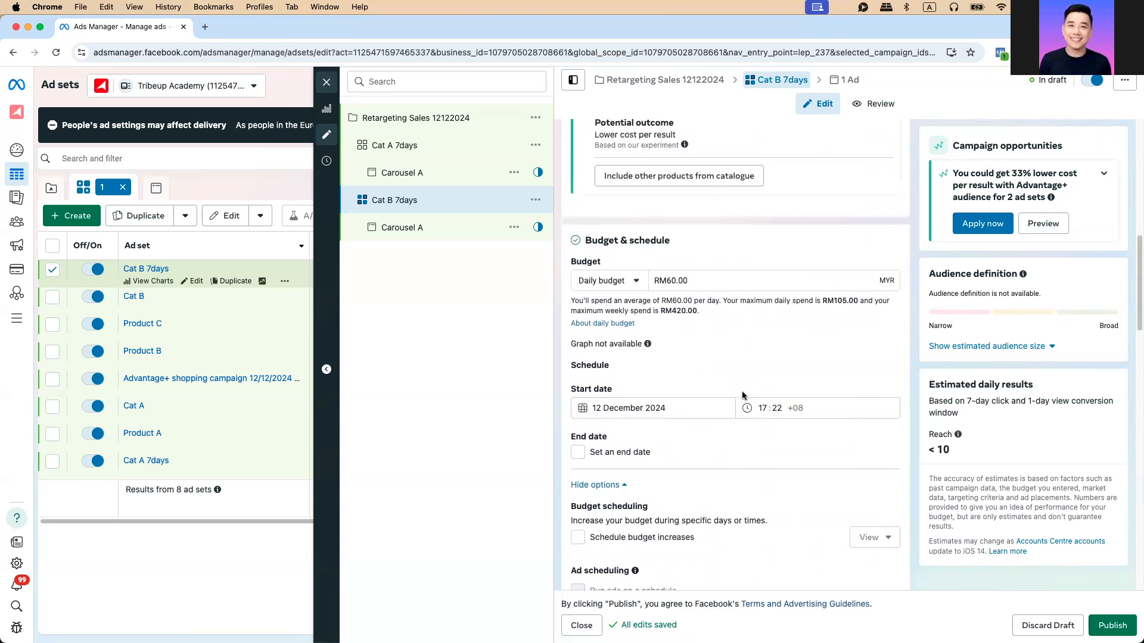
left_click(396, 239)
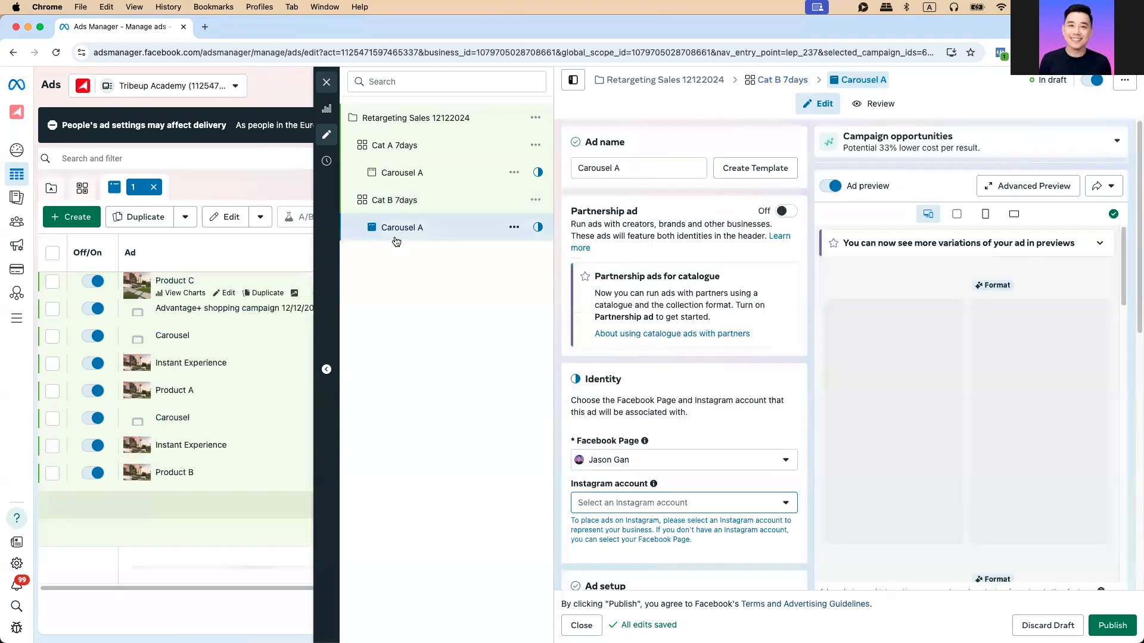
left_click(635, 166)
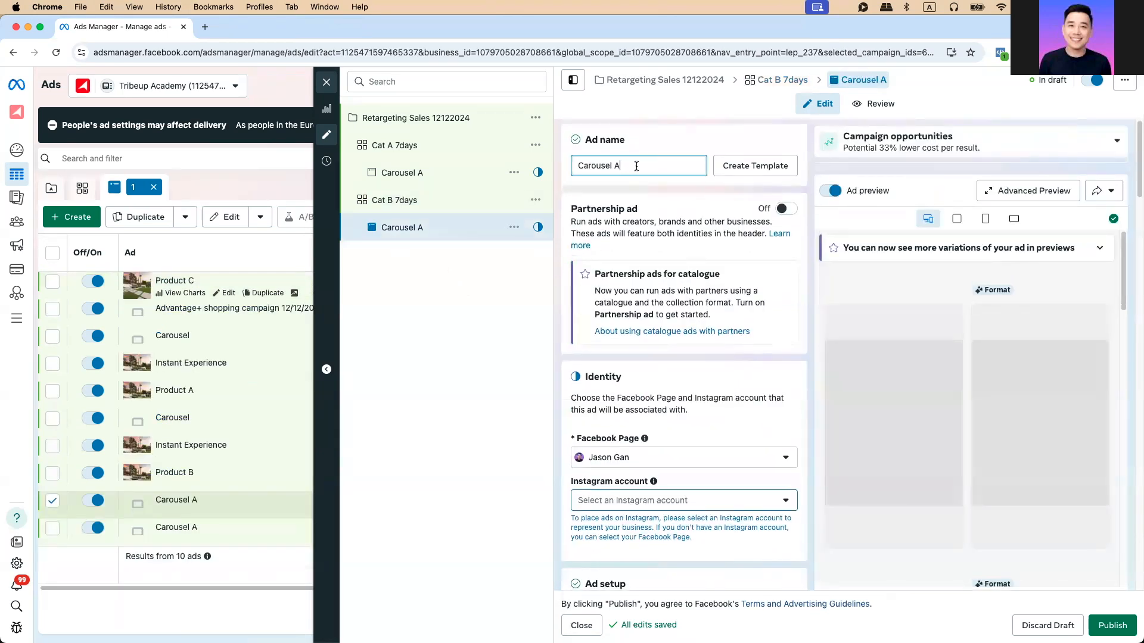
key("BackSpace")
type("B")
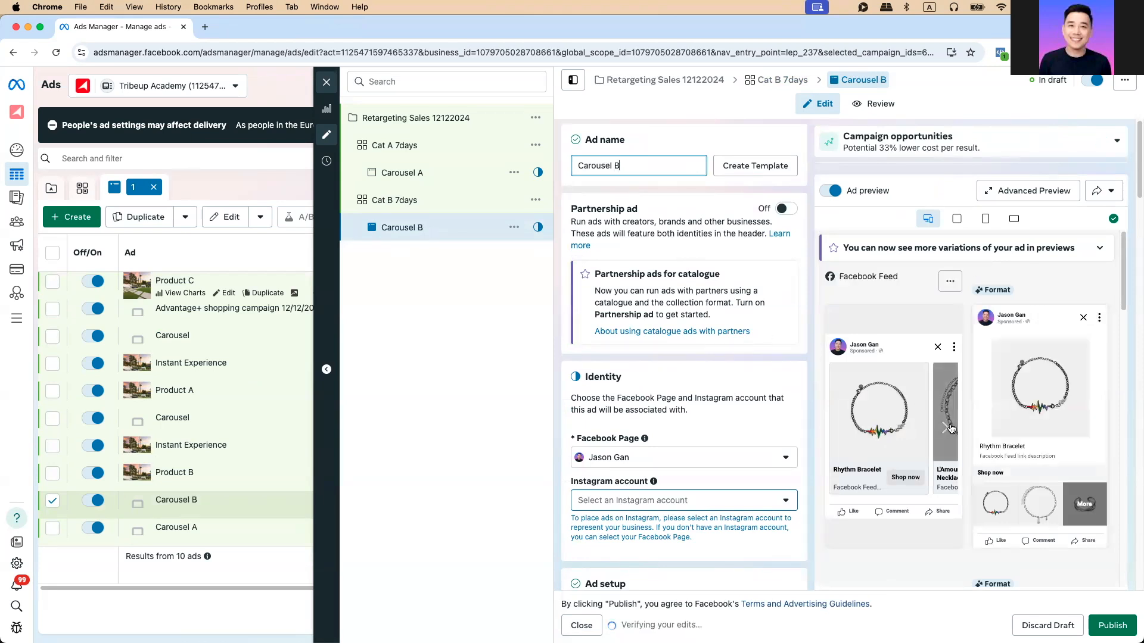
left_click(951, 428)
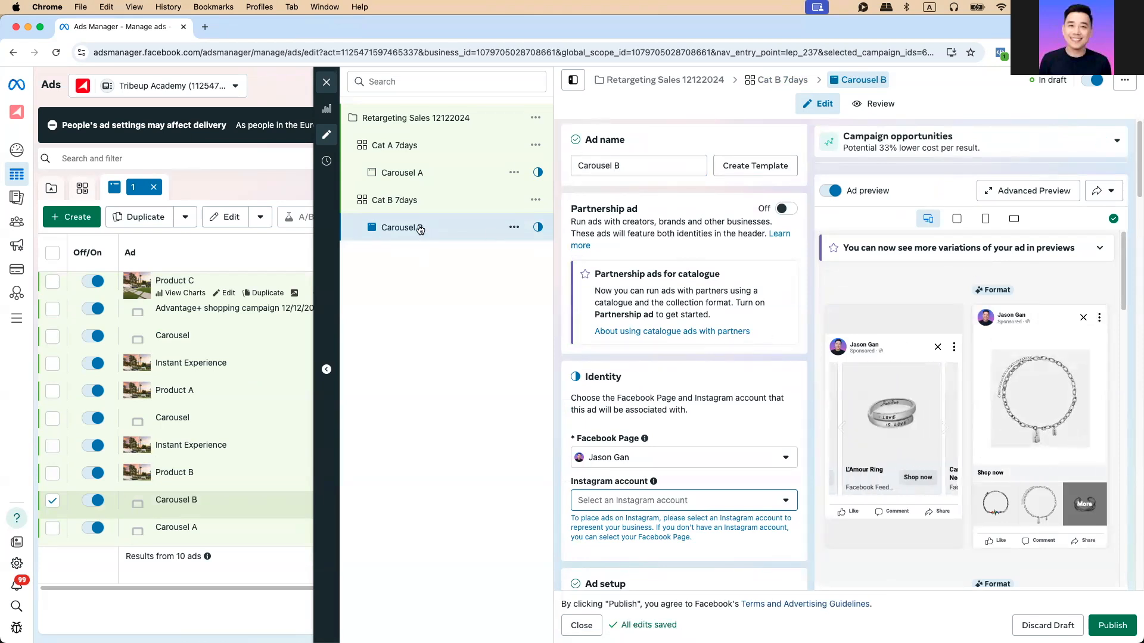
Quickly duplicate the Cat B 7days ad set and set the copy's promoted product set to ACCESSORIES
left_click(533, 201)
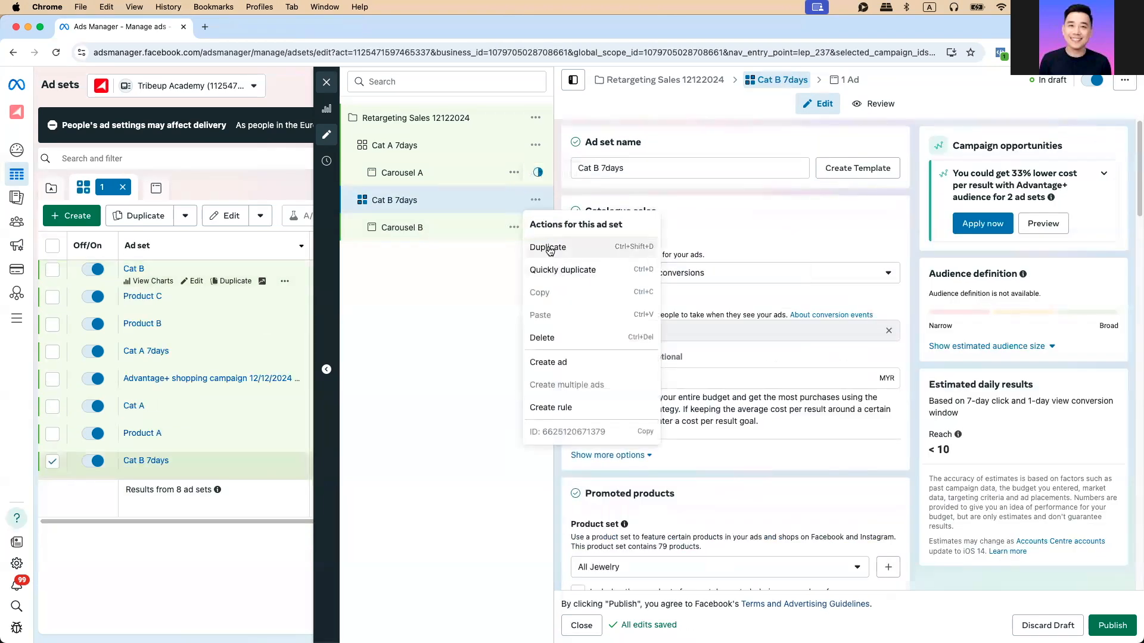
left_click(557, 268)
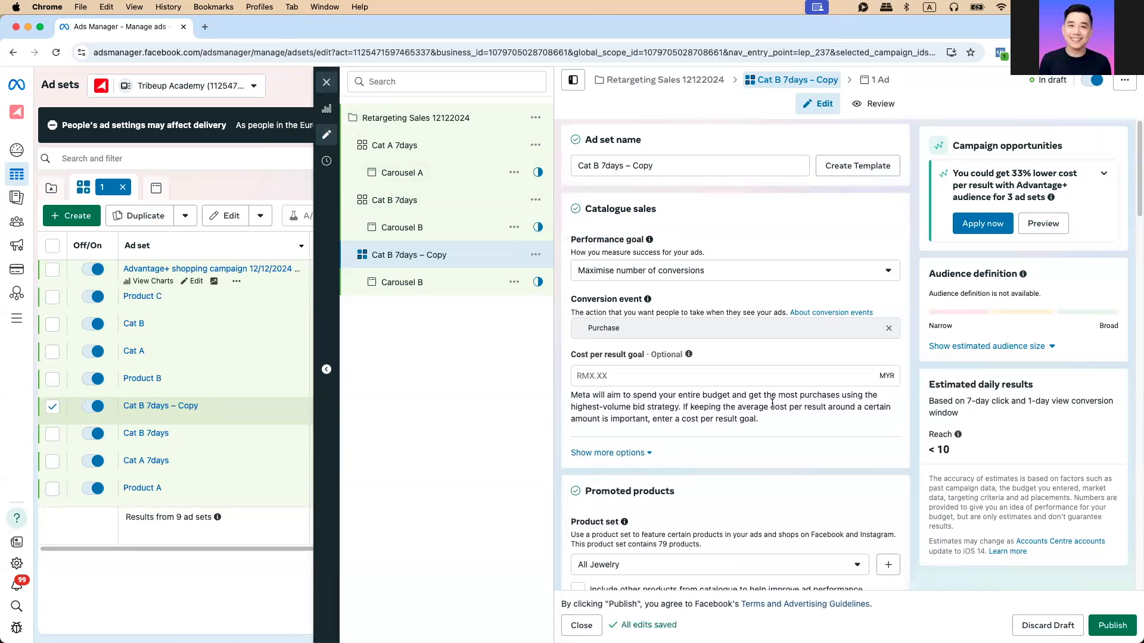
scroll(773, 403, "down", 7)
scroll(773, 403, "up", 4)
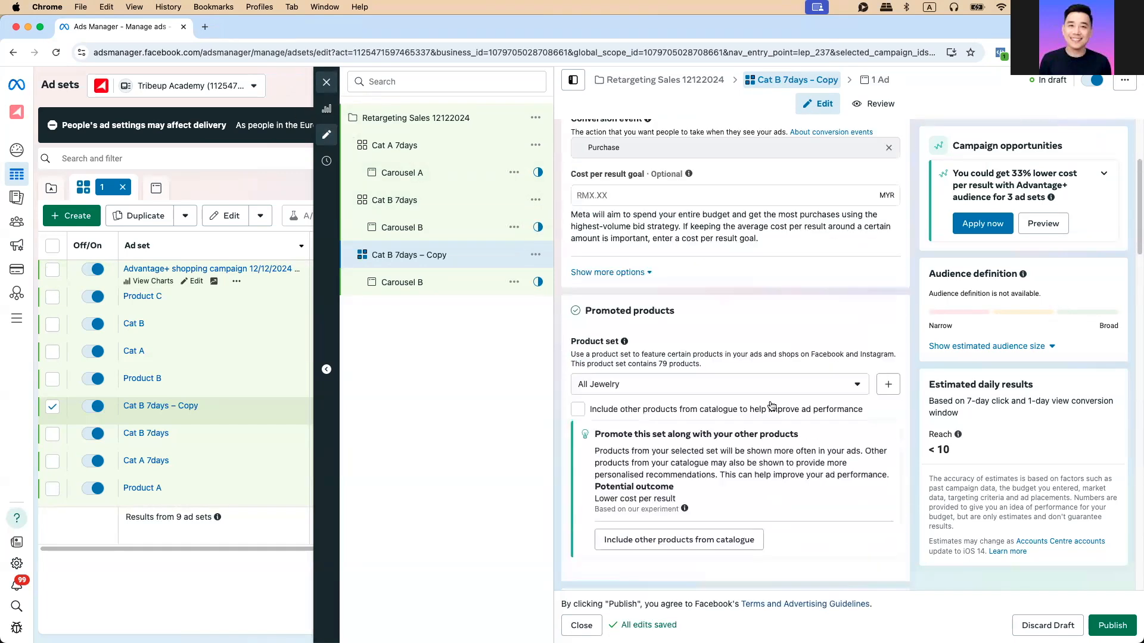
left_click(677, 389)
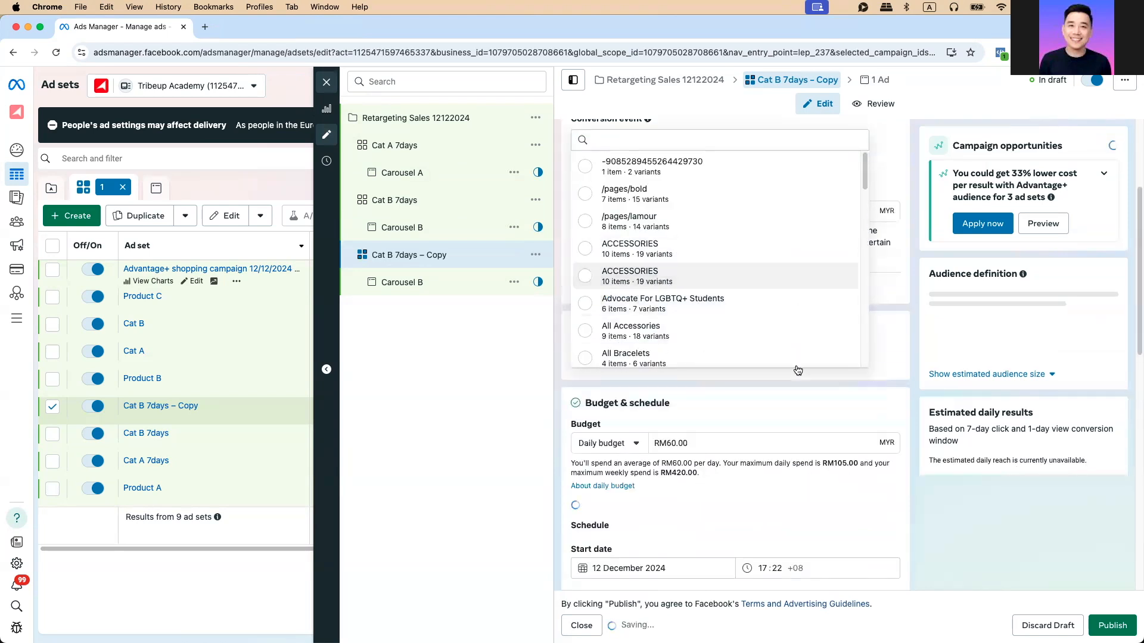
left_click(667, 276)
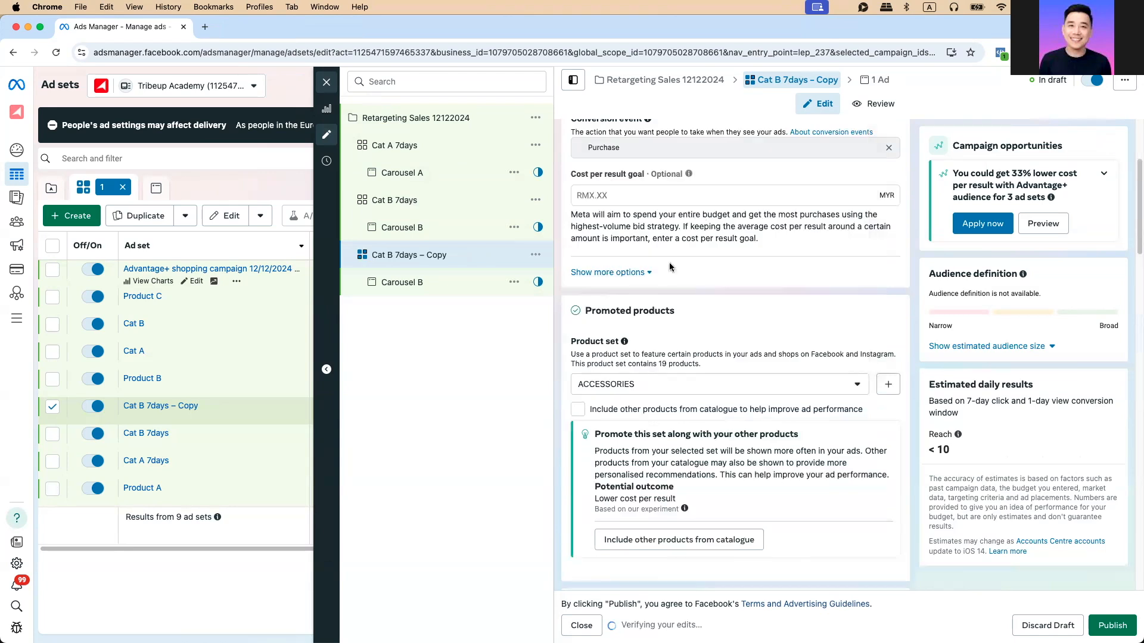
Rename the duplicated ad set as "Sales Items 7days"
scroll(669, 266, "up", 3)
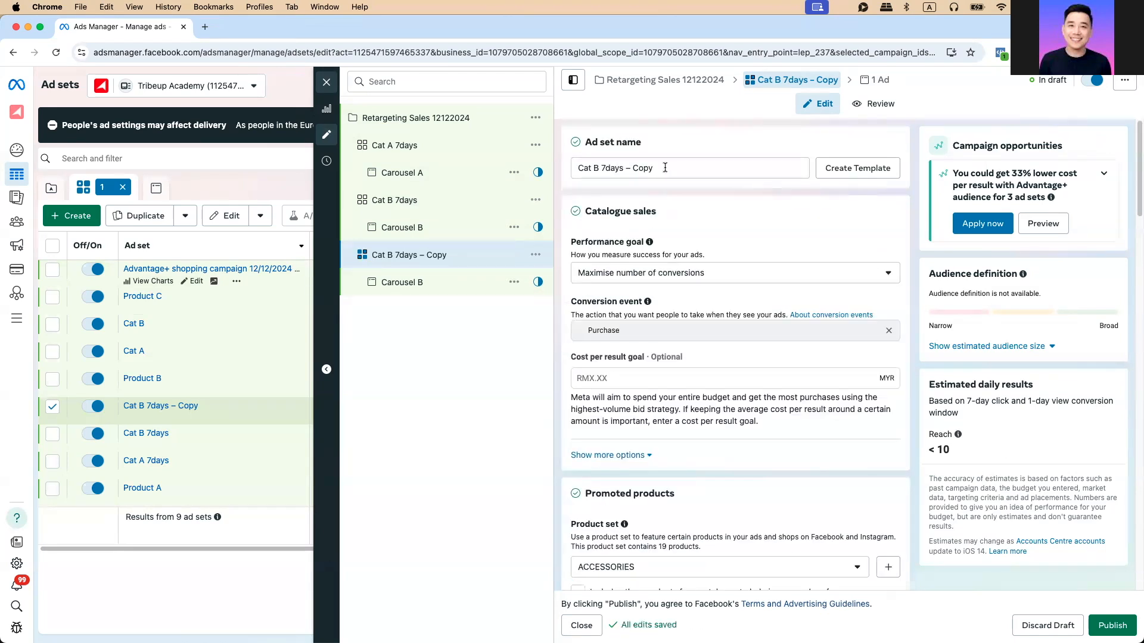
left_click_drag(600, 168, 554, 167)
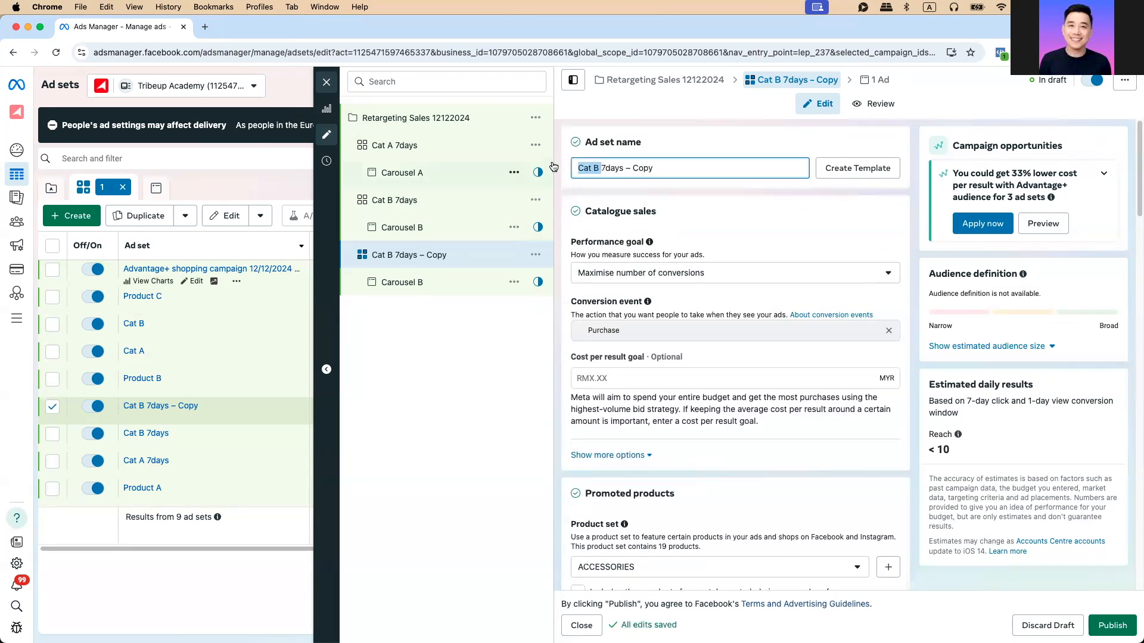
type("Sales")
left_click_drag(623, 168, 701, 177)
key("BackSpace")
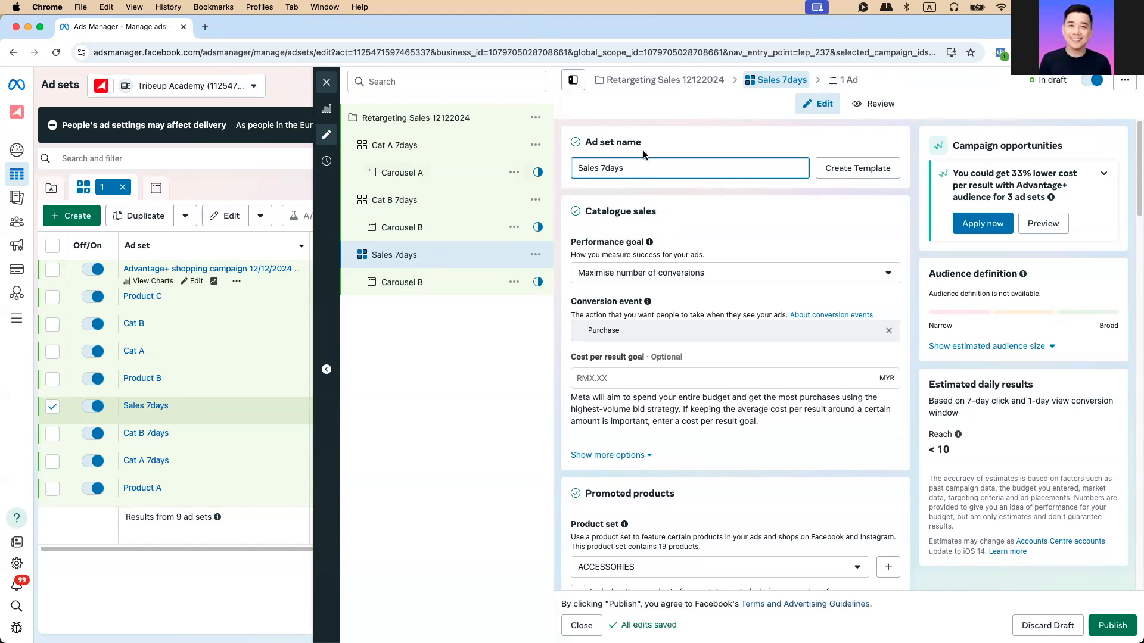
left_click(598, 168)
type("Items")
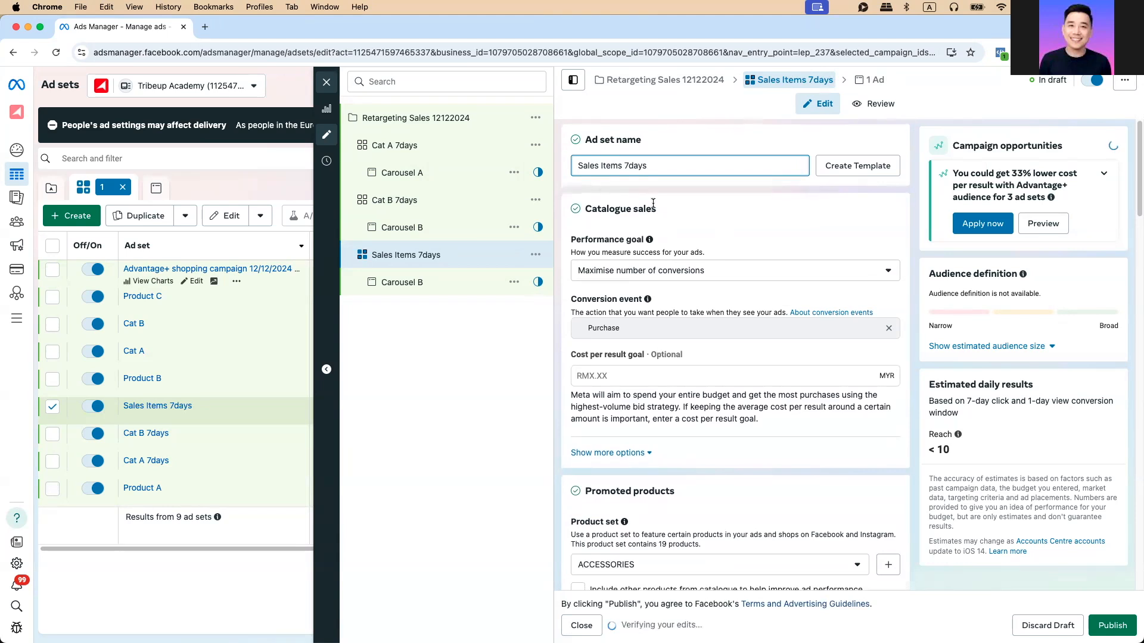
Check the Sales Items 7days ad set's custom combination audience and rename its ad as "Carousel Sales"
scroll(718, 265, "down", 5)
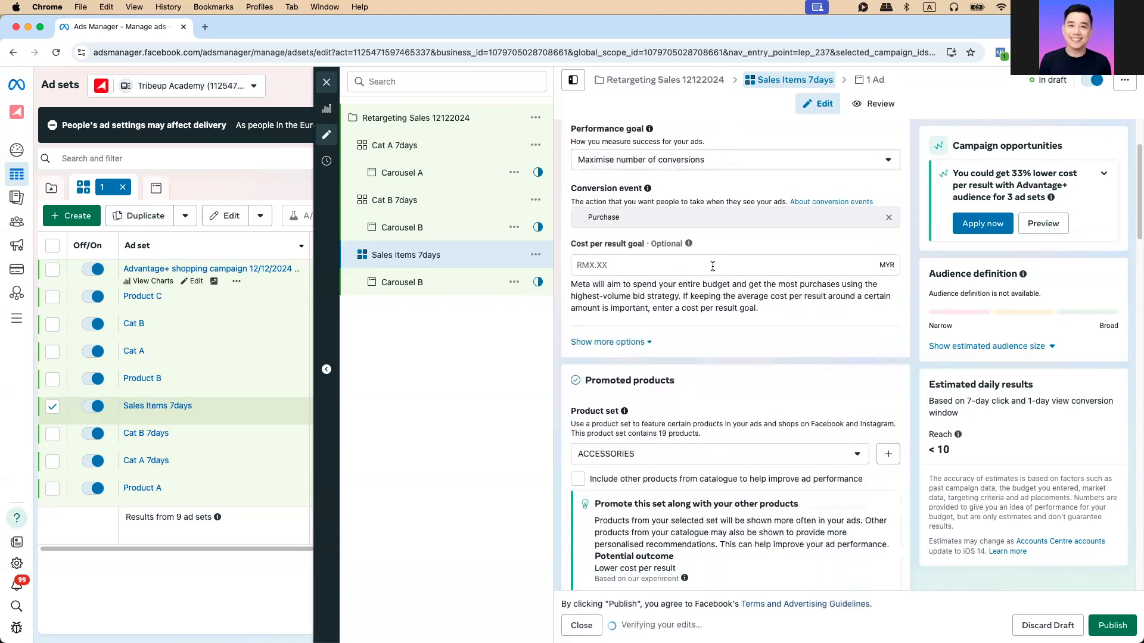
scroll(688, 202, "down", 7)
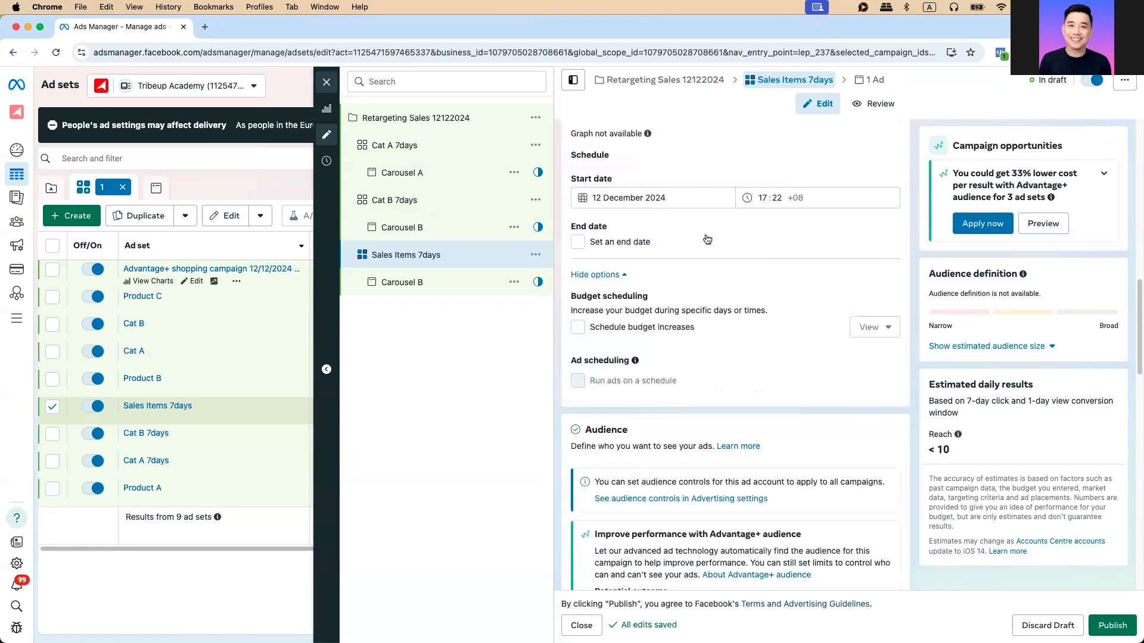
scroll(707, 240, "down", 9)
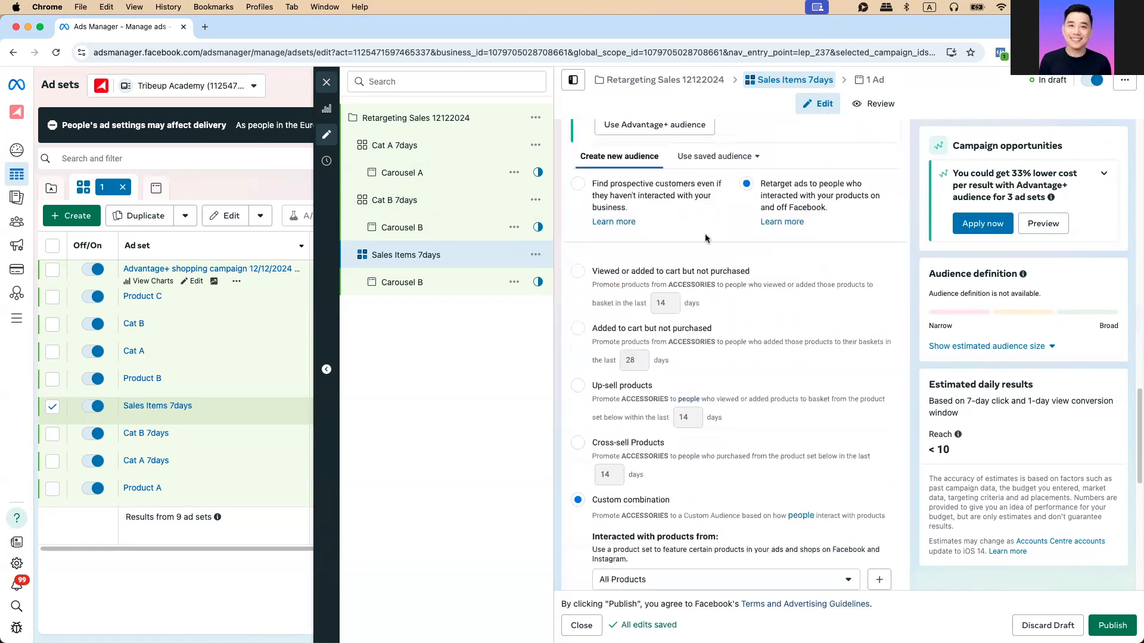
scroll(706, 239, "down", 4)
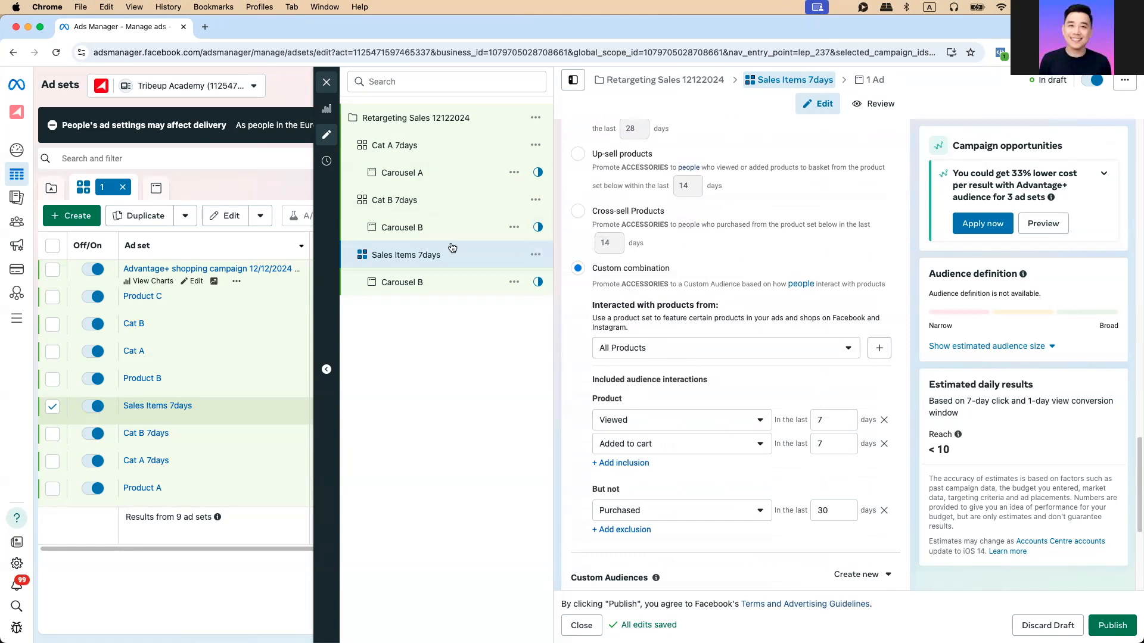
left_click(413, 292)
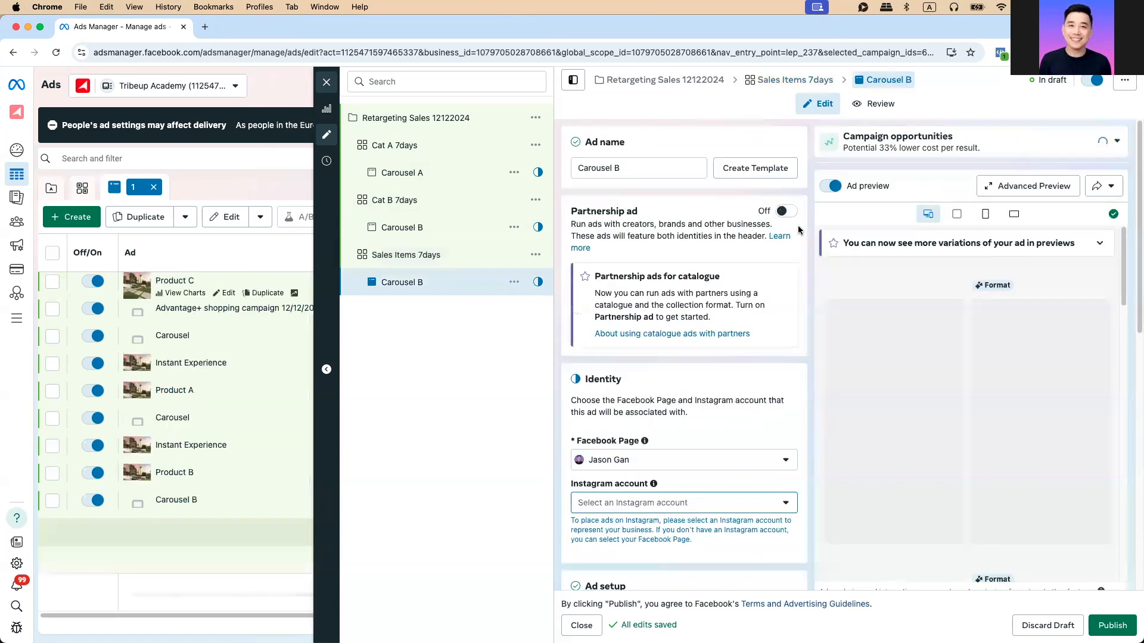
left_click(662, 174)
key("BackSpace")
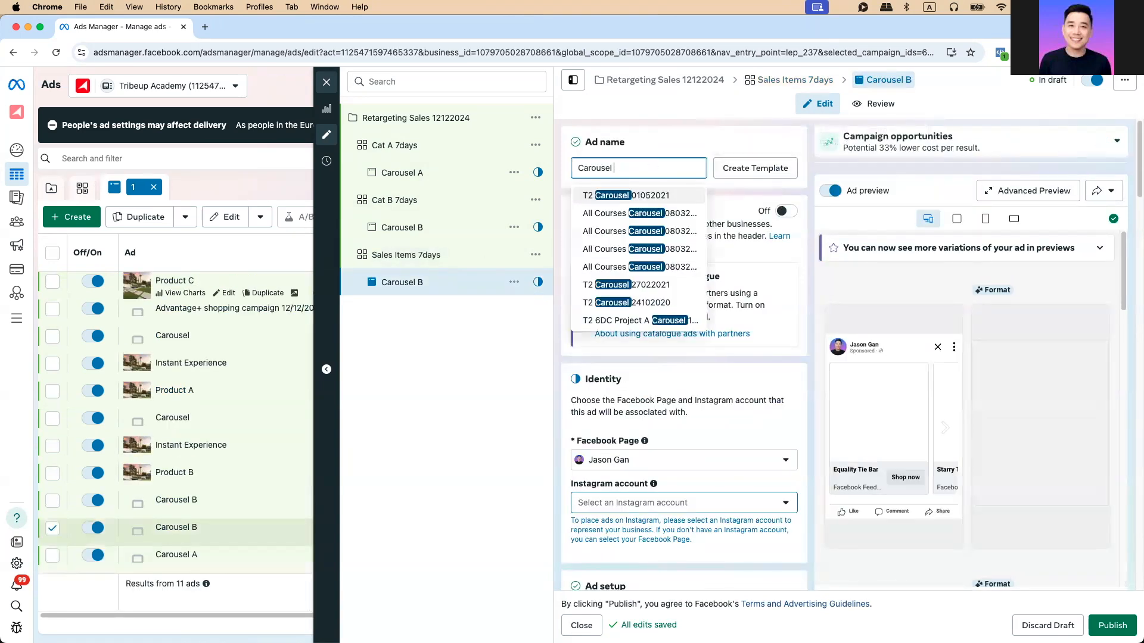
type("Sales")
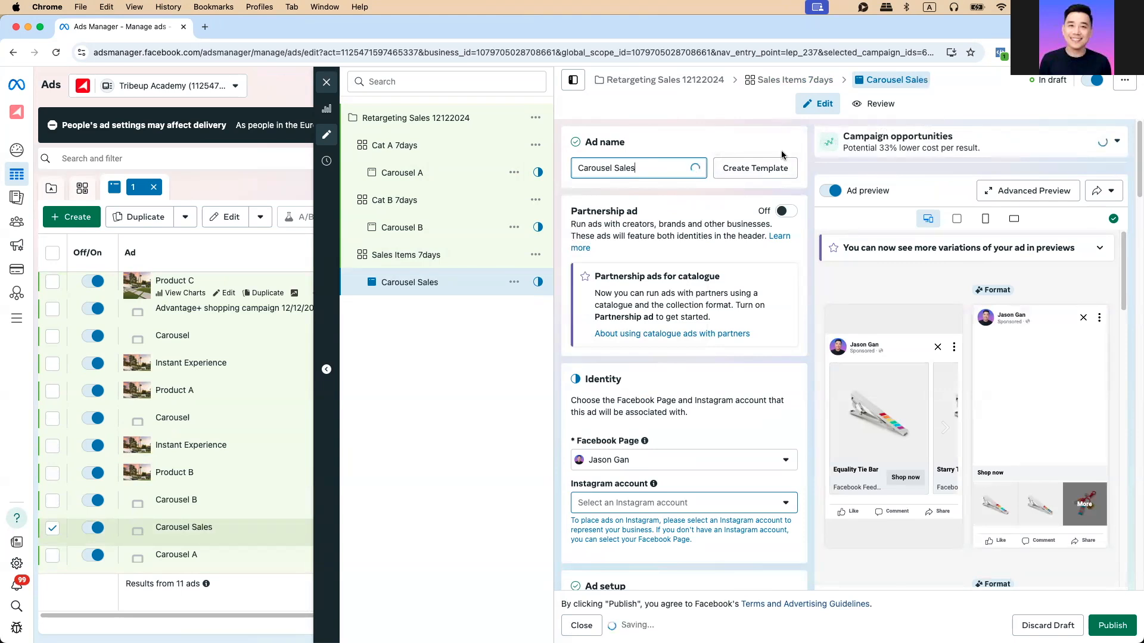
scroll(799, 383, "down", 3)
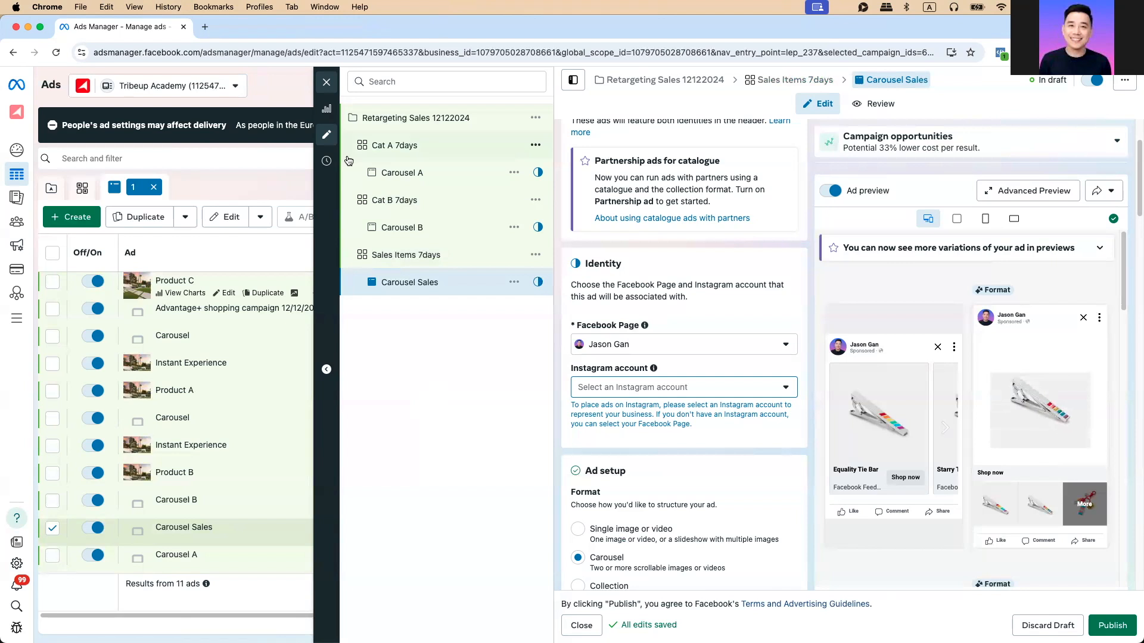
Leave the editor, reload the campaigns list and open the ad sets of the Retargeting Sales 12122024 campaign
left_click(327, 82)
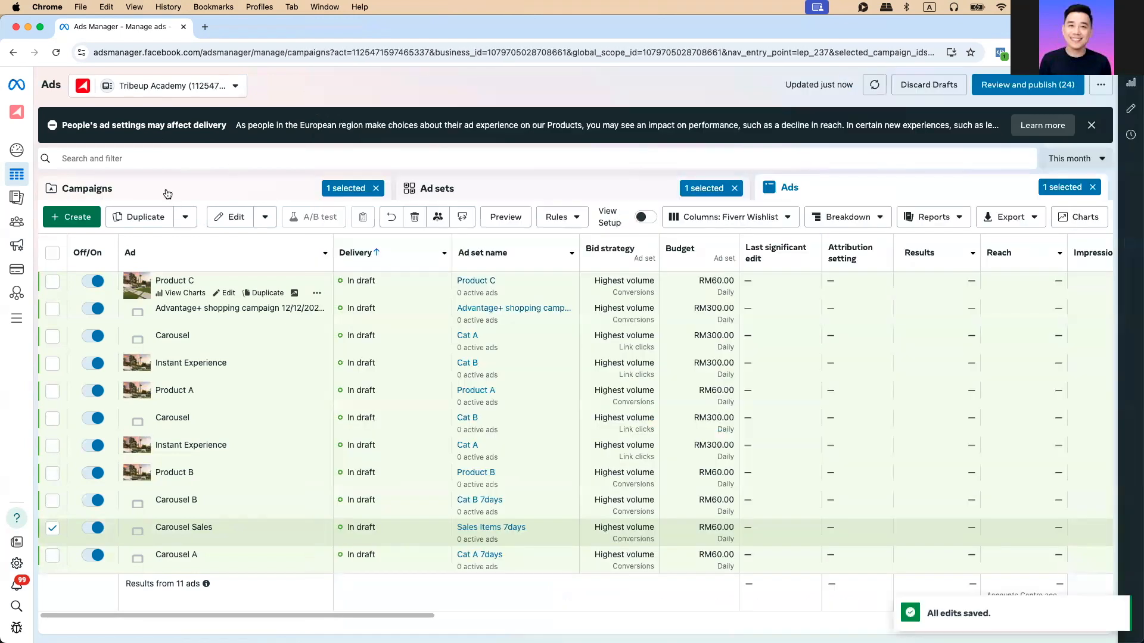
left_click(167, 194)
left_click(55, 52)
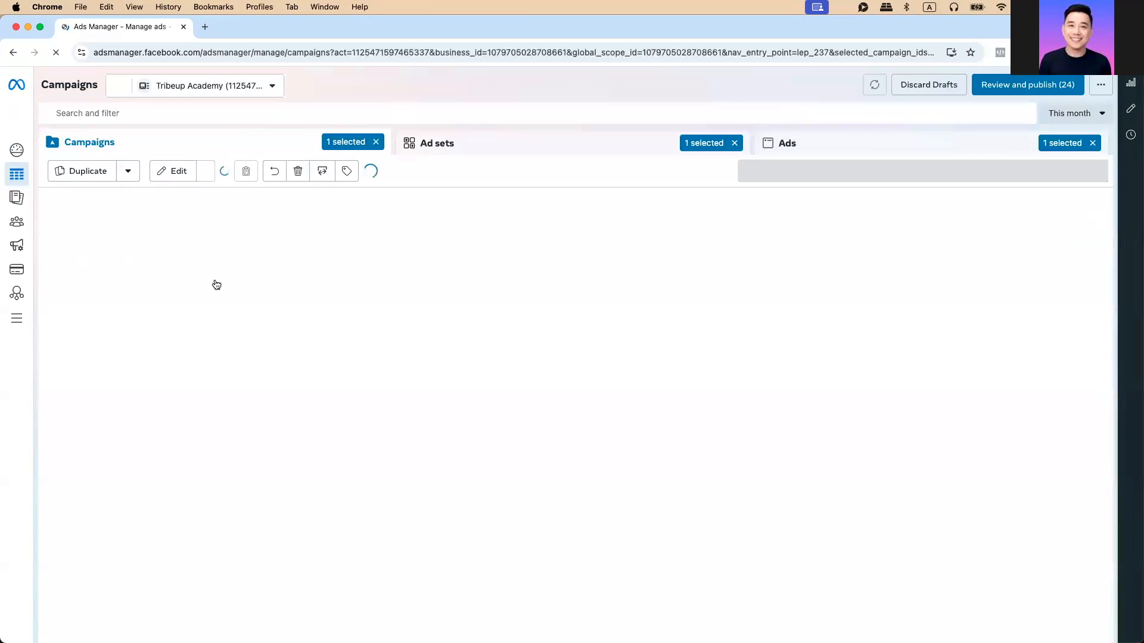
left_click(167, 225)
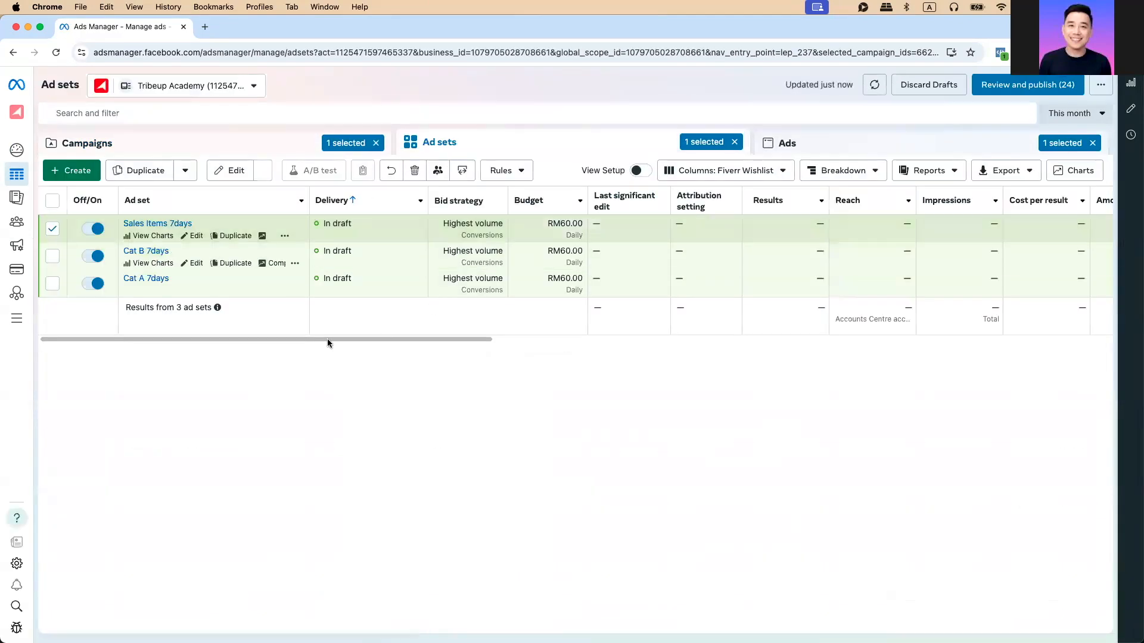
Set the ad sets report's date range to Last 7 days and examine the Frequency column
left_click_drag(371, 342, 380, 429)
left_click(381, 429)
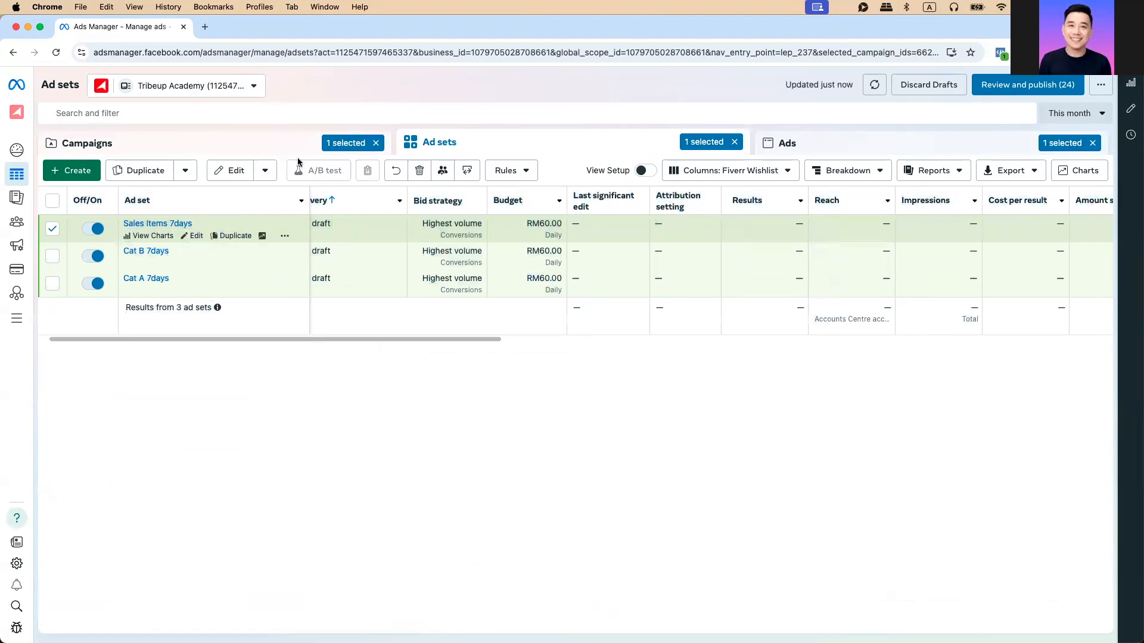
left_click(1046, 125)
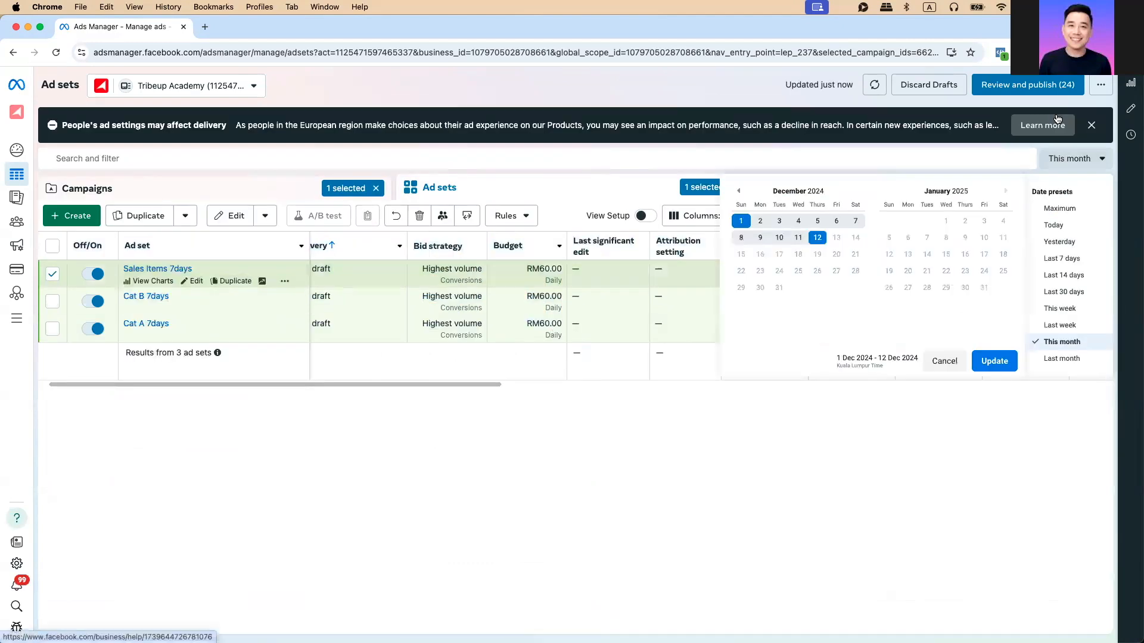
left_click(1063, 260)
left_click_drag(492, 385, 716, 417)
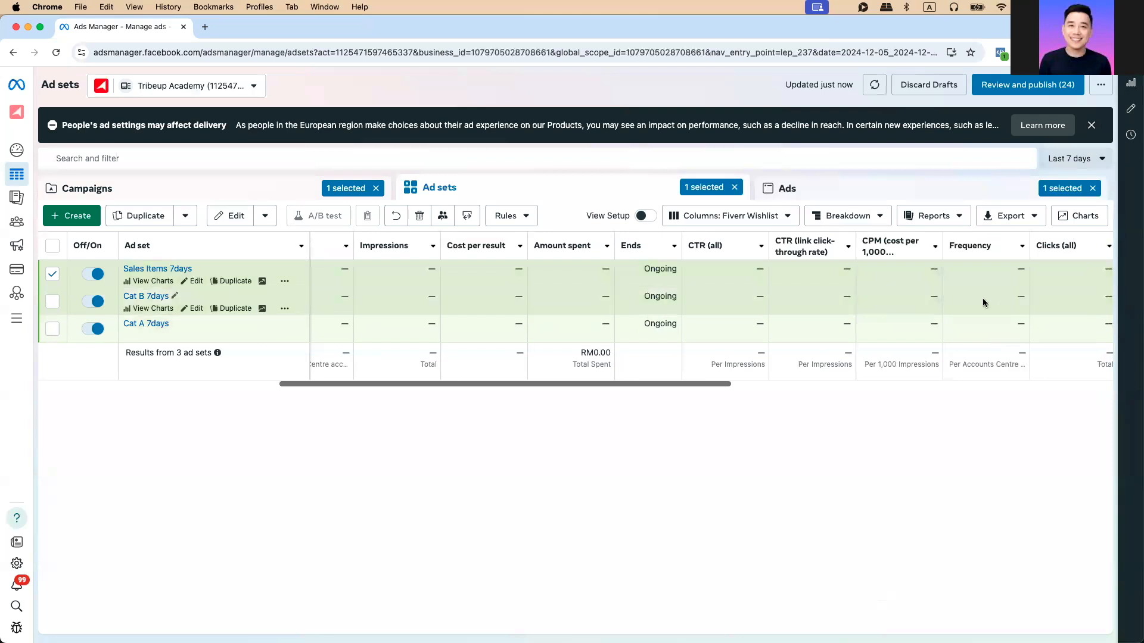
mouse_move(988, 253)
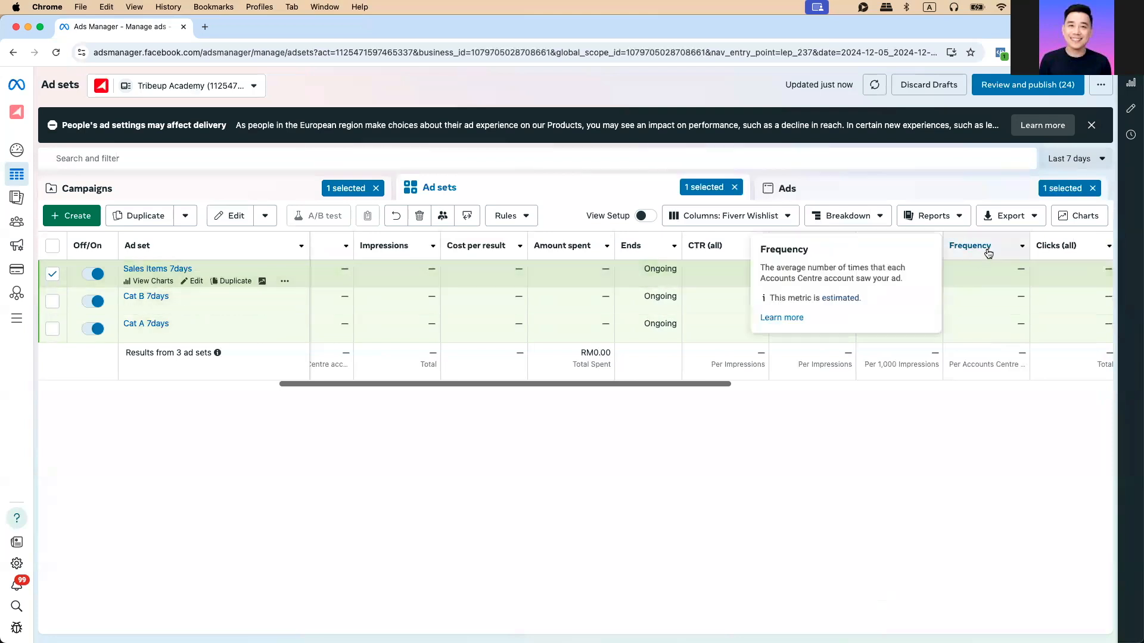
double_click(1022, 353)
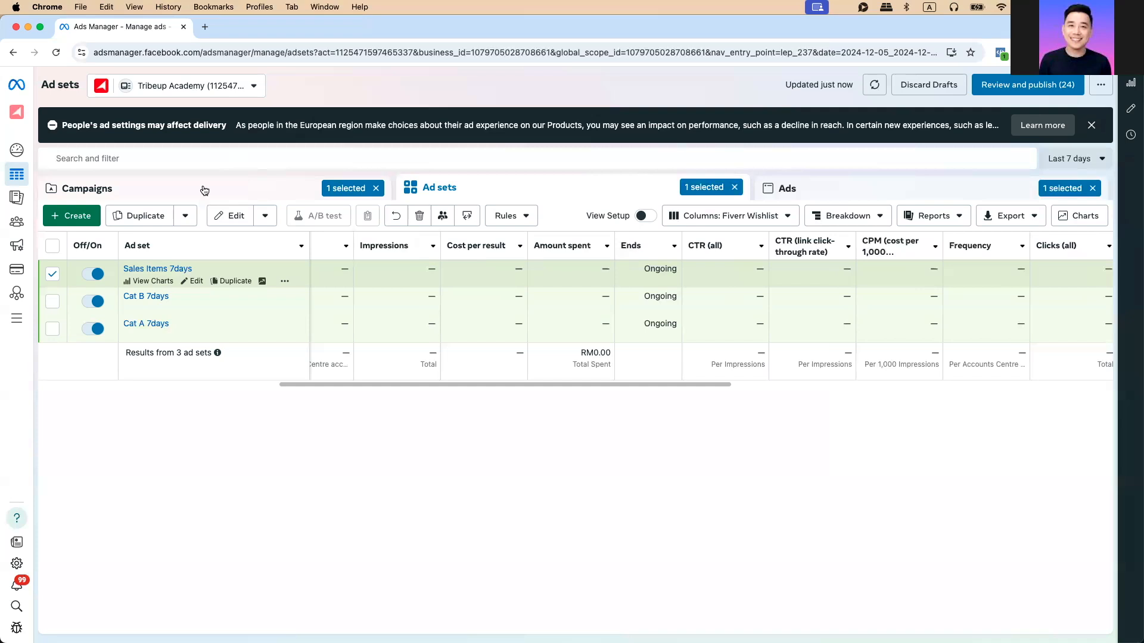
Duplicate the Sales Items 7days ad set once within the Retargeting Sales 12122024 campaign
left_click(204, 190)
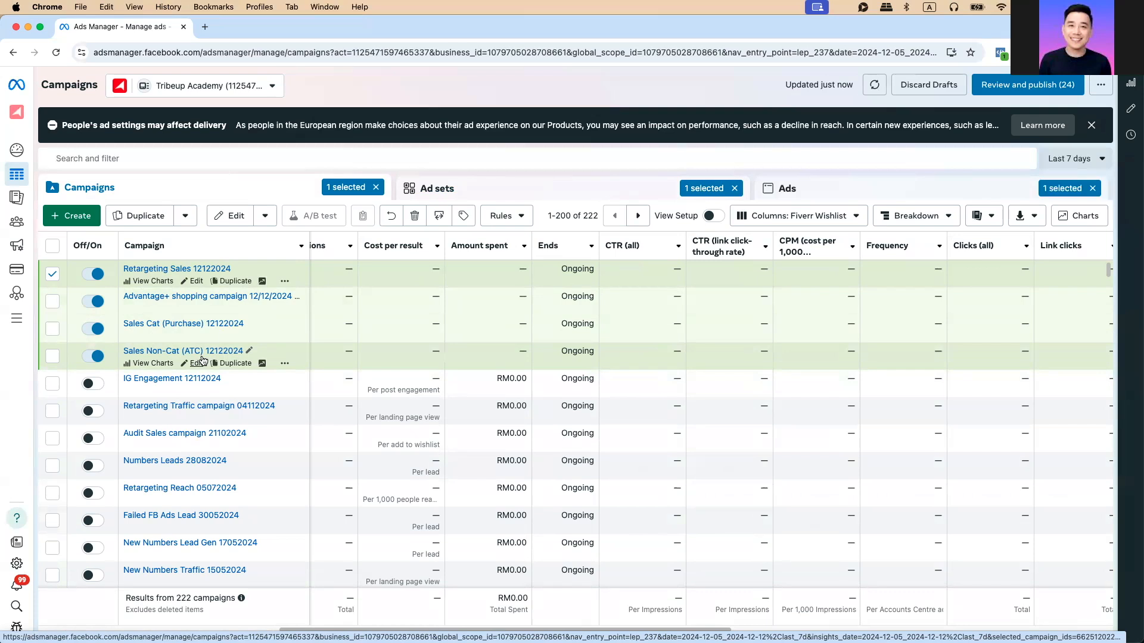
left_click(163, 268)
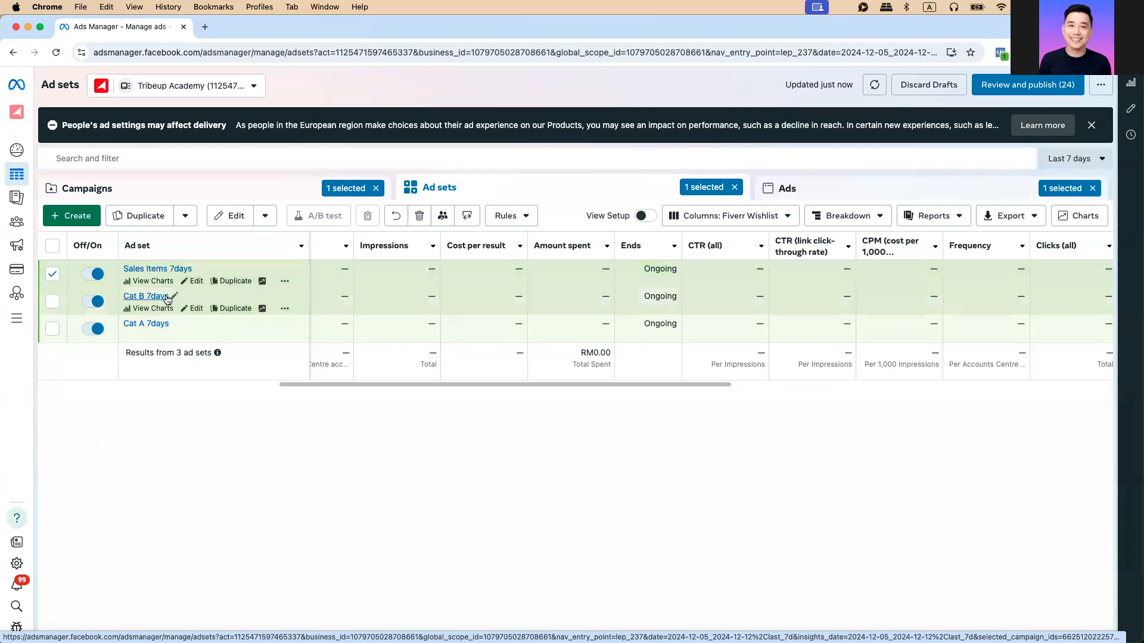
left_click(232, 281)
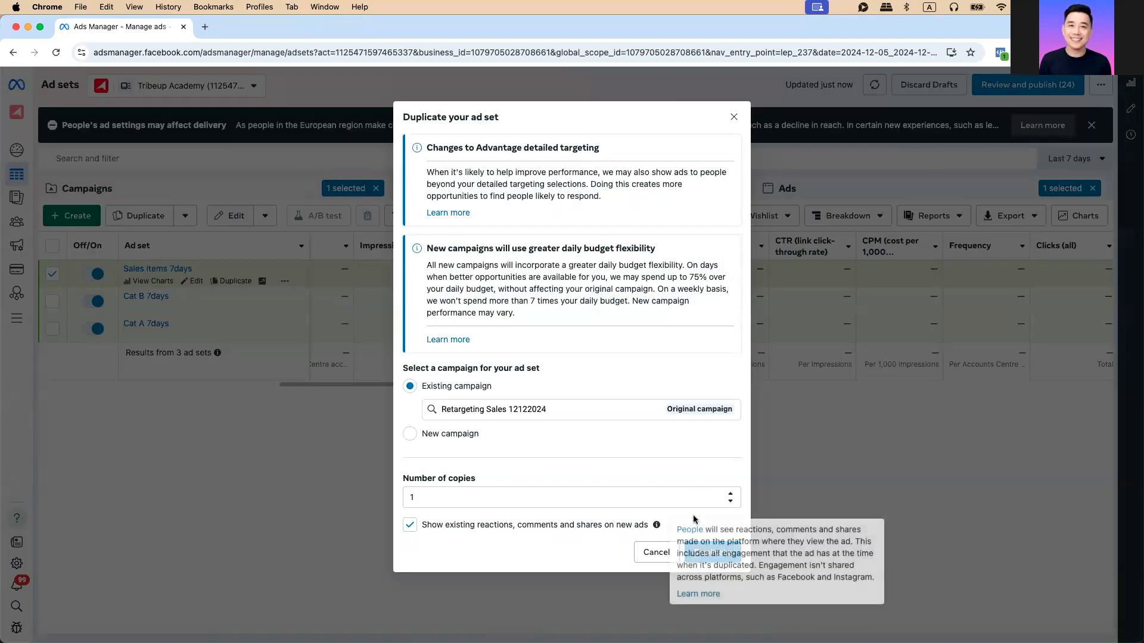
left_click(702, 551)
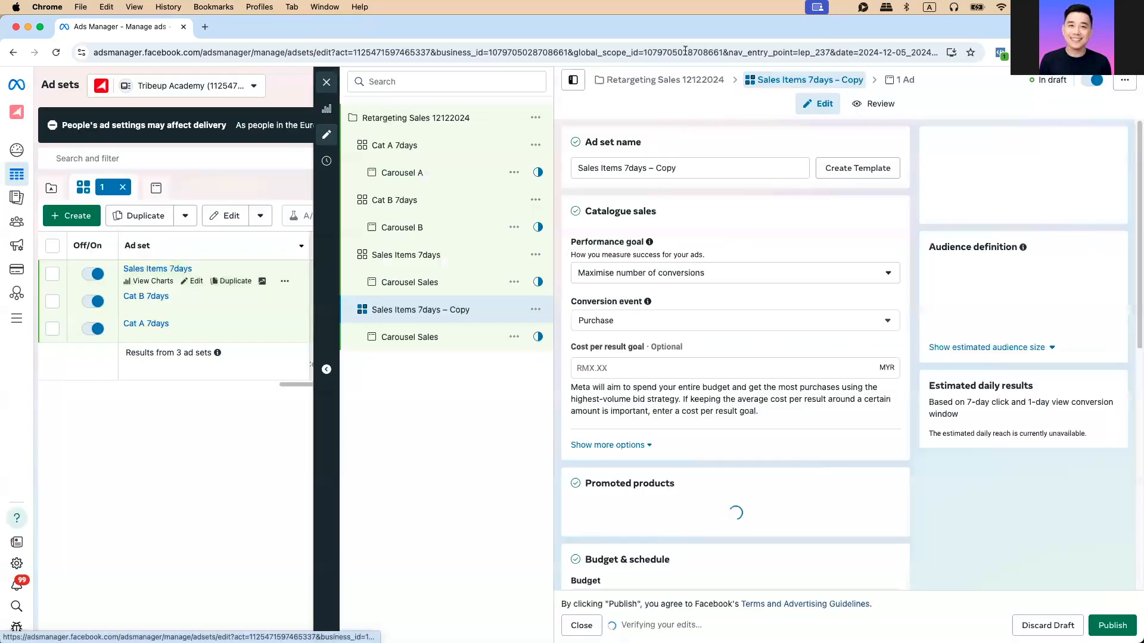
Rename the duplicated ad set as "Past Customers 180days"
triple_click(674, 167)
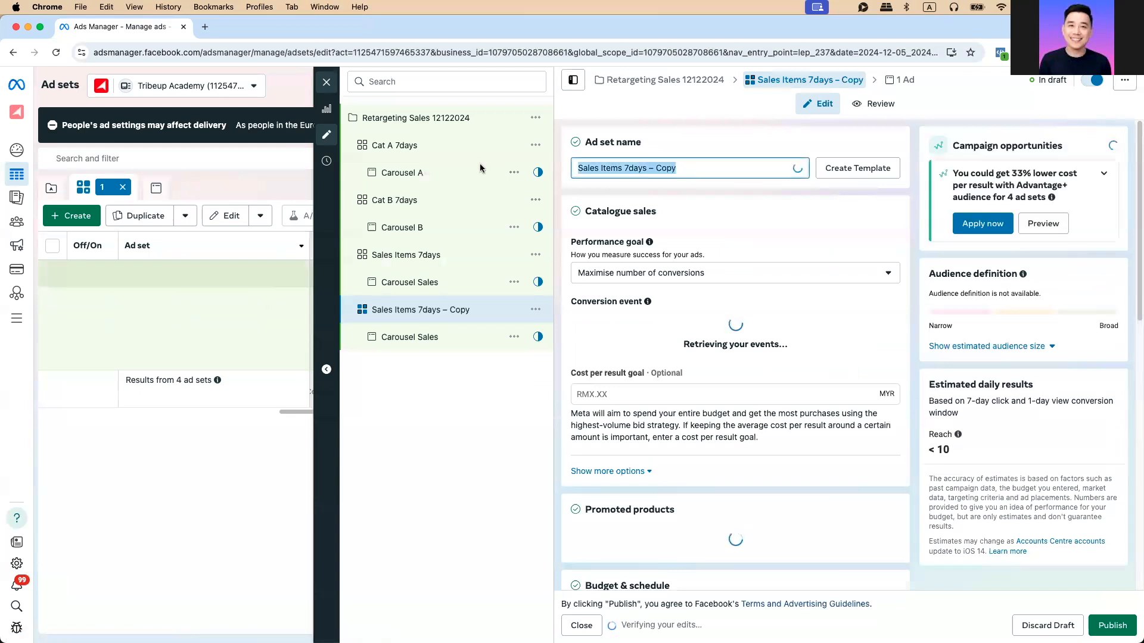
type("Past ")
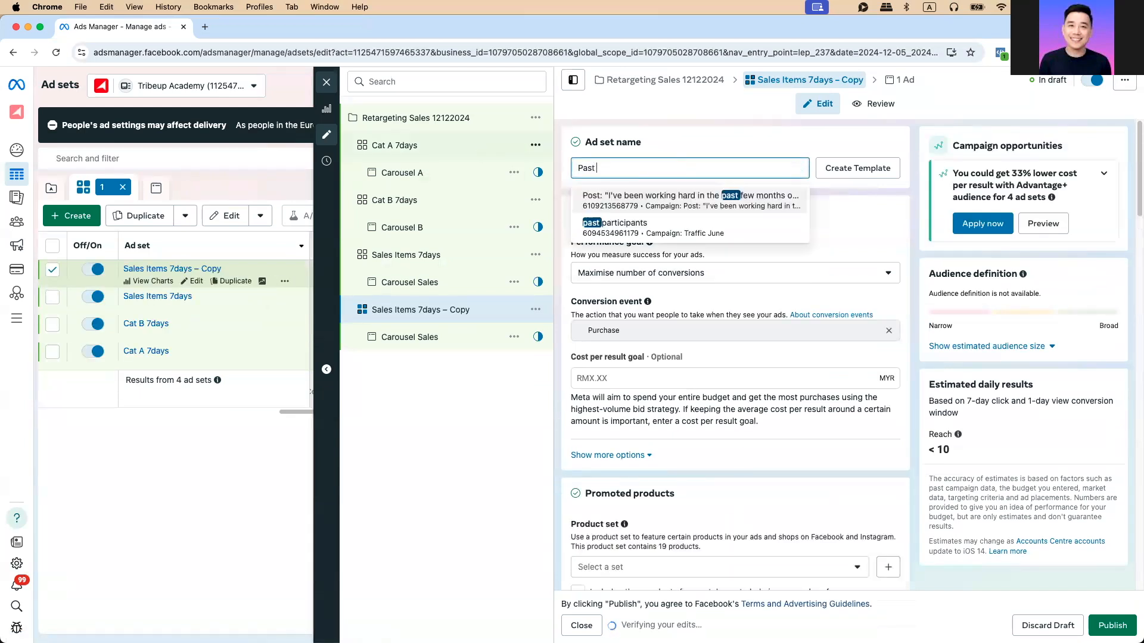
type("Customers 180days")
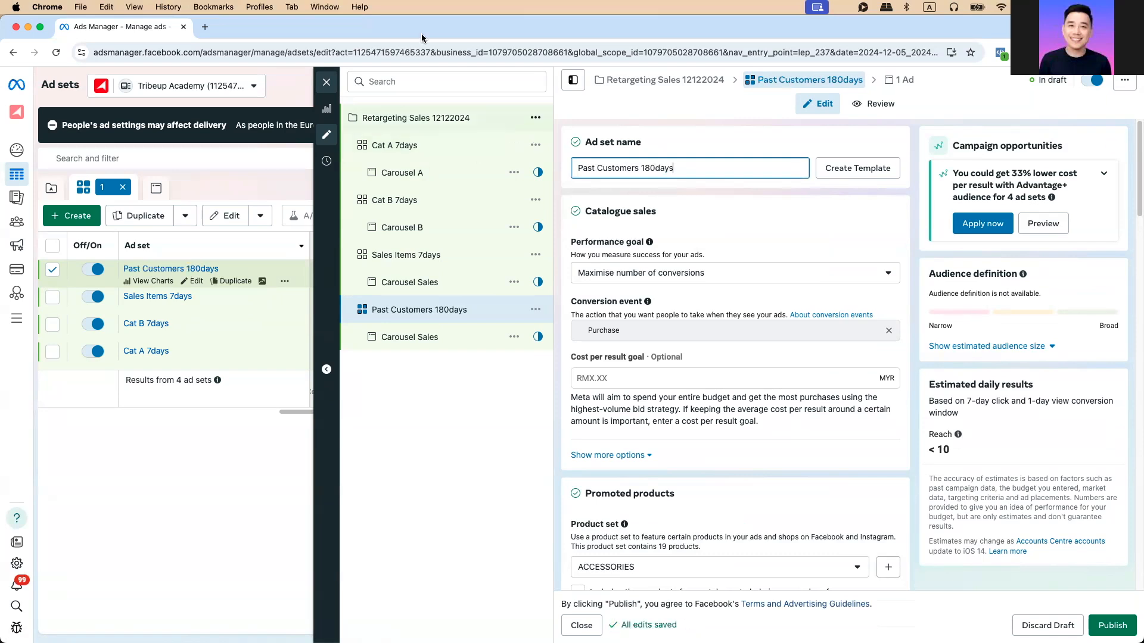
Check the Past Customers 180days ad set's promoted product set and keep ACCESSORIES selected
scroll(769, 337, "down", 3)
scroll(691, 209, "up", 3)
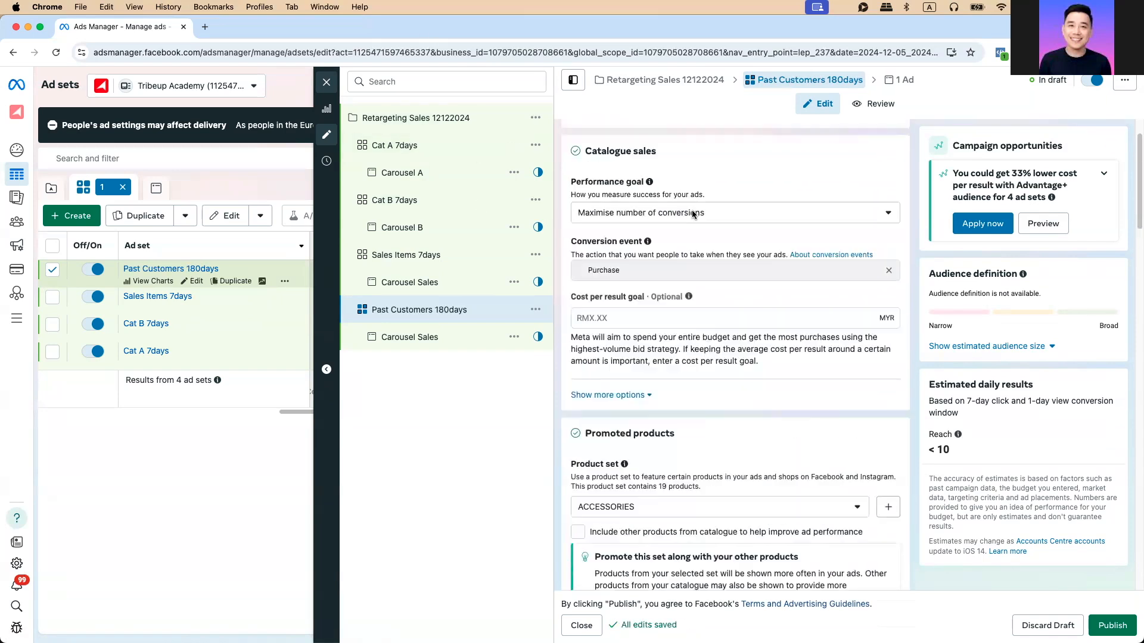
scroll(707, 363, "down", 2)
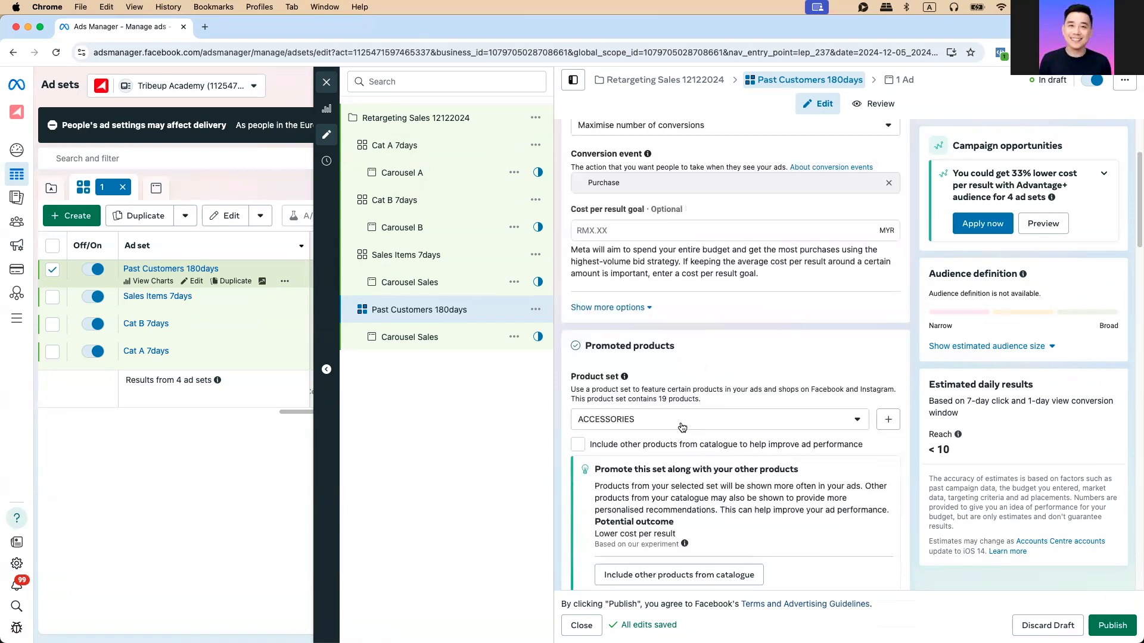
left_click(632, 420)
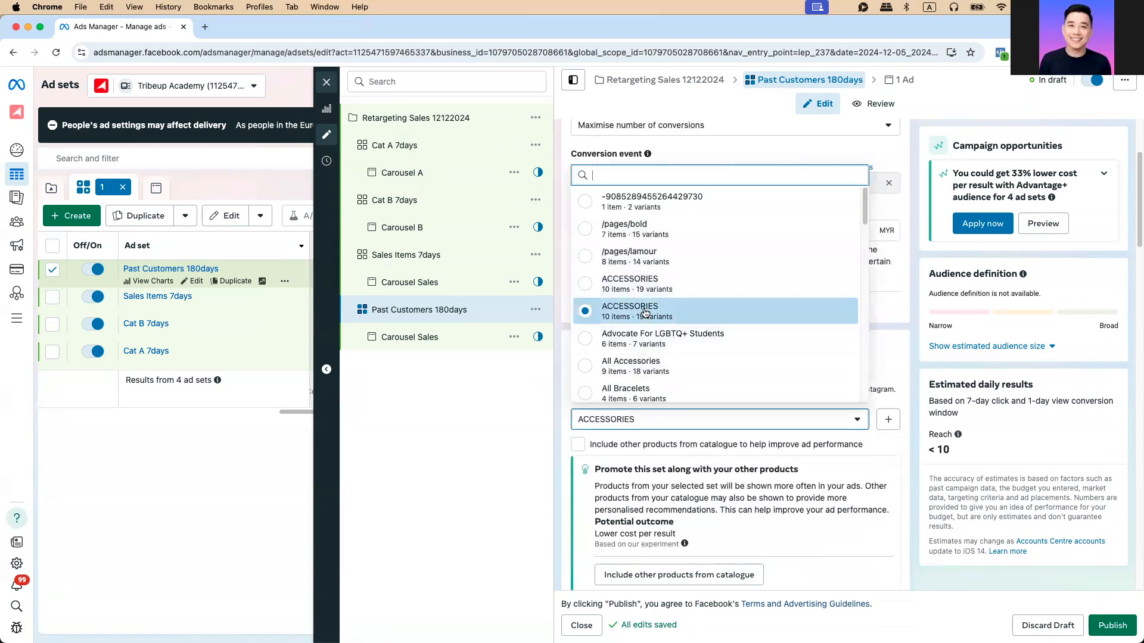
mouse_move(645, 312)
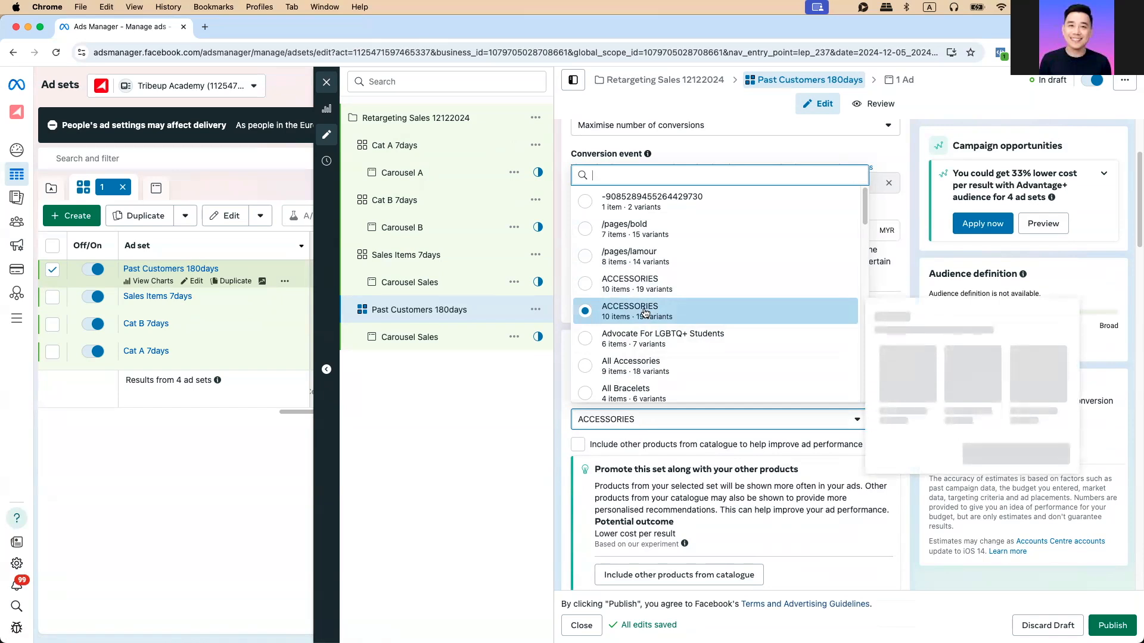
left_click(645, 312)
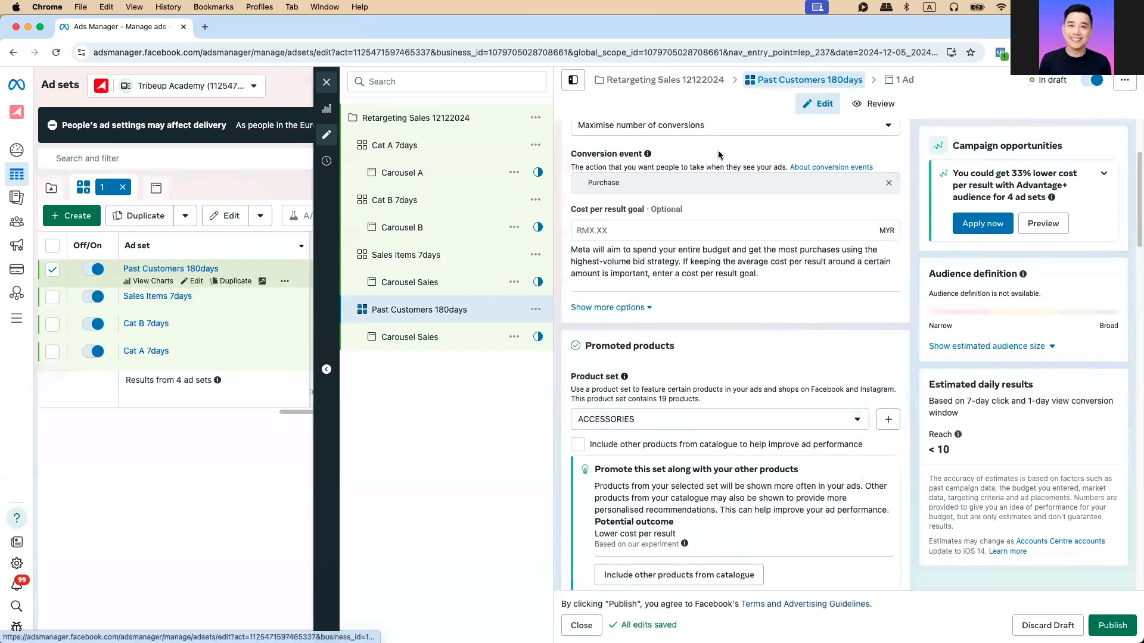
Extend the ad set name to "Past Customers 180days (Sales Items)"
scroll(705, 262, "up", 3)
left_click(696, 170)
type("(")
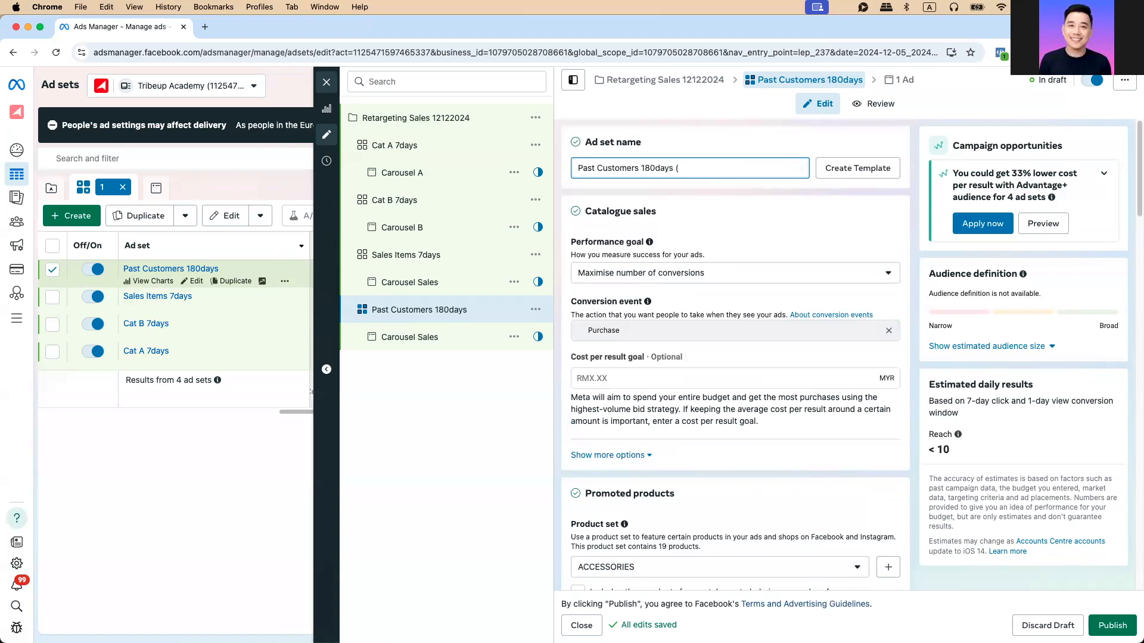
type("Sales Items)")
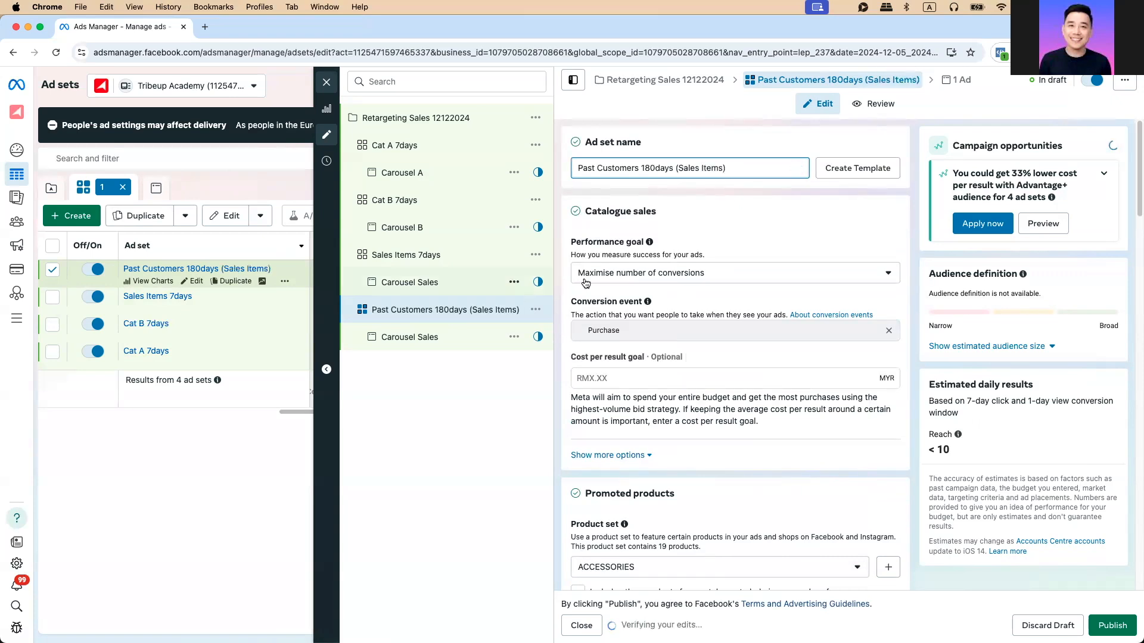
Remove the Viewed inclusion from the custom combination audience and change the Added to cart inclusion to Purchased in the last 180 days
scroll(699, 318, "down", 10)
scroll(698, 318, "down", 12)
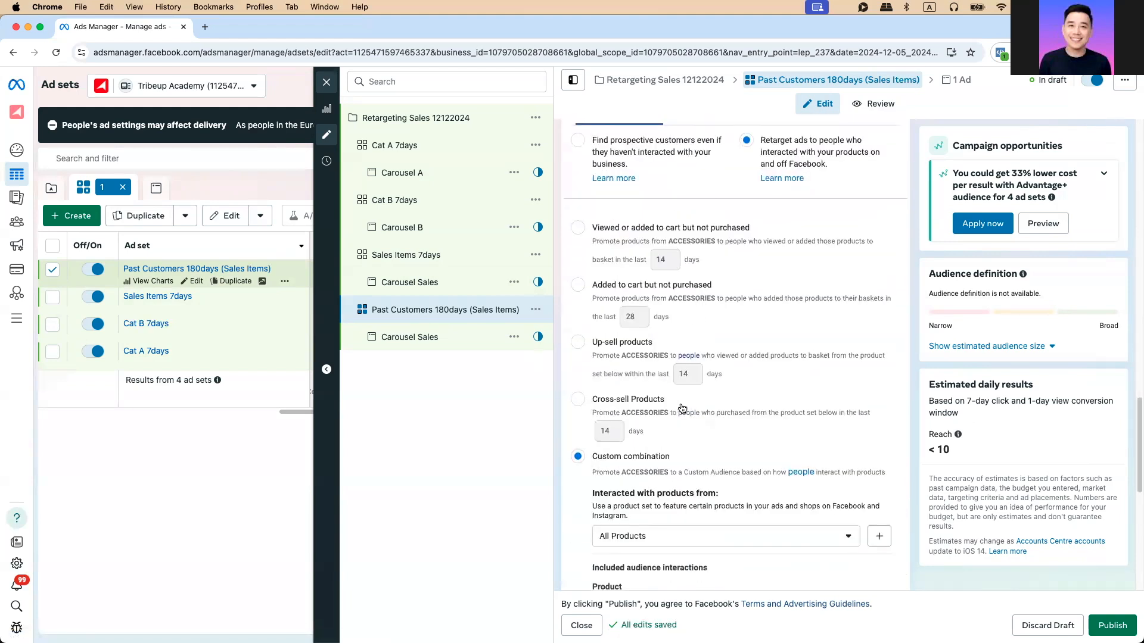
scroll(601, 414, "down", 3)
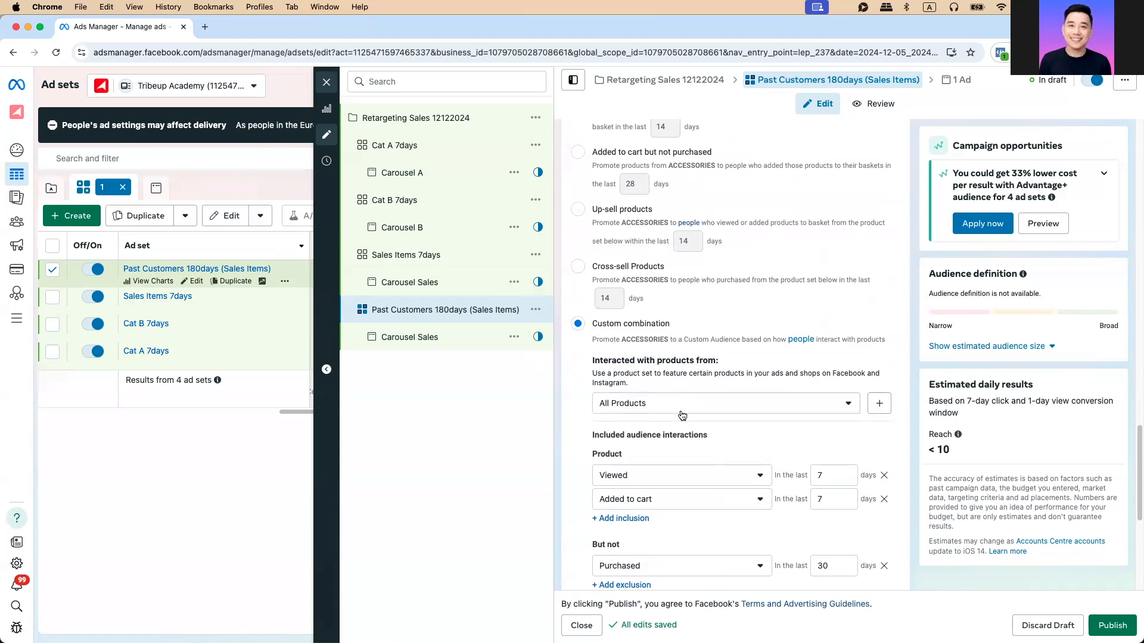
scroll(710, 419, "down", 5)
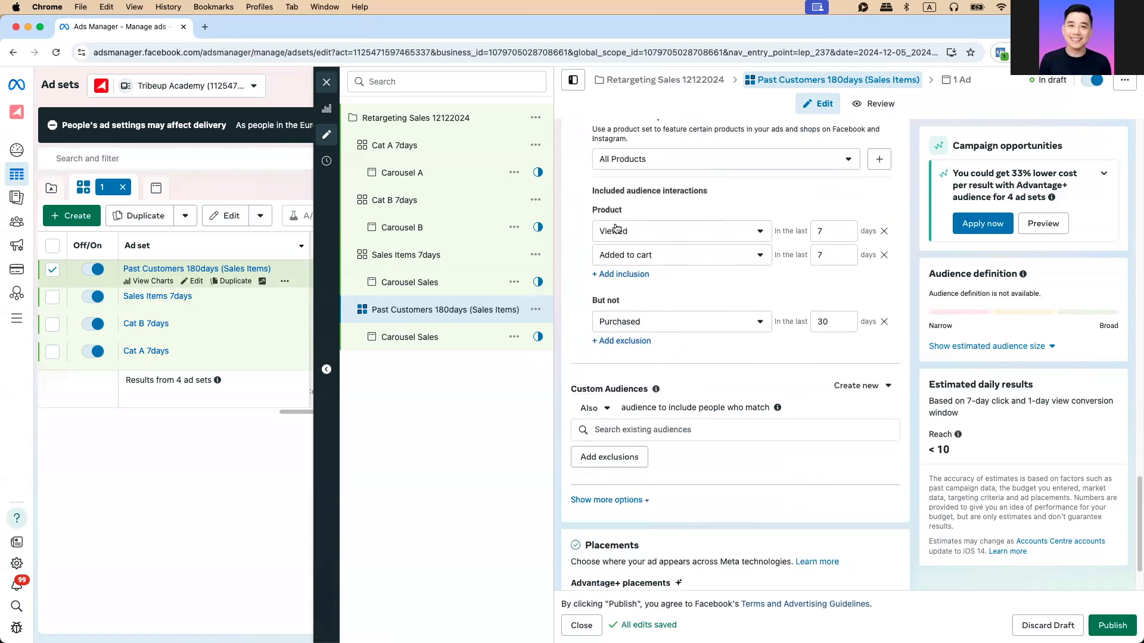
left_click(884, 231)
left_click(769, 238)
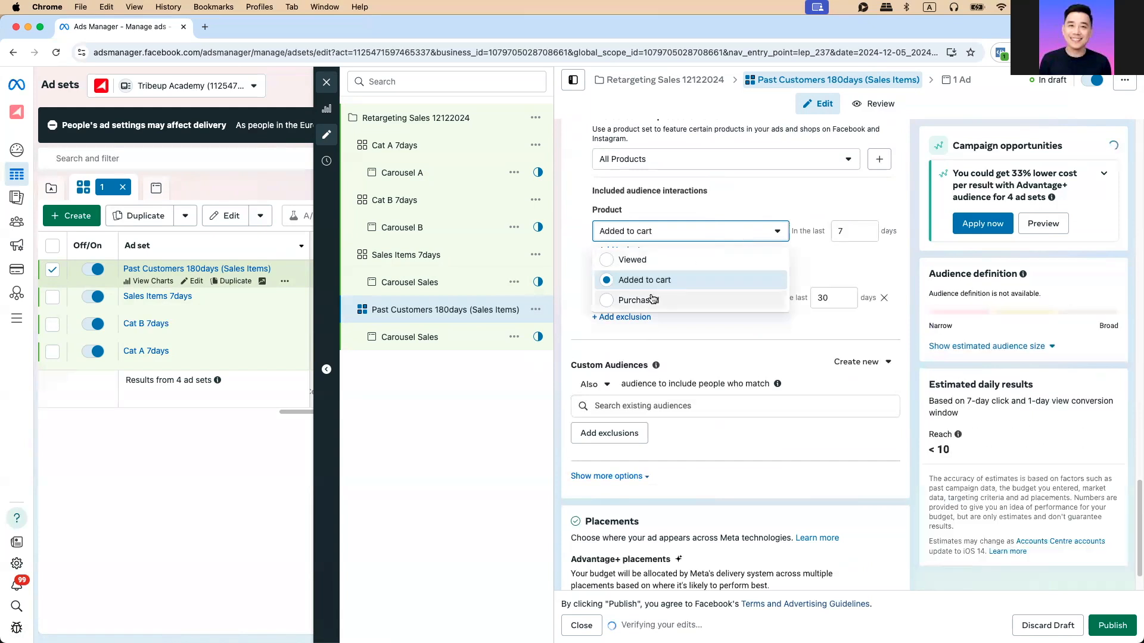
left_click(651, 298)
double_click(857, 234)
type("18")
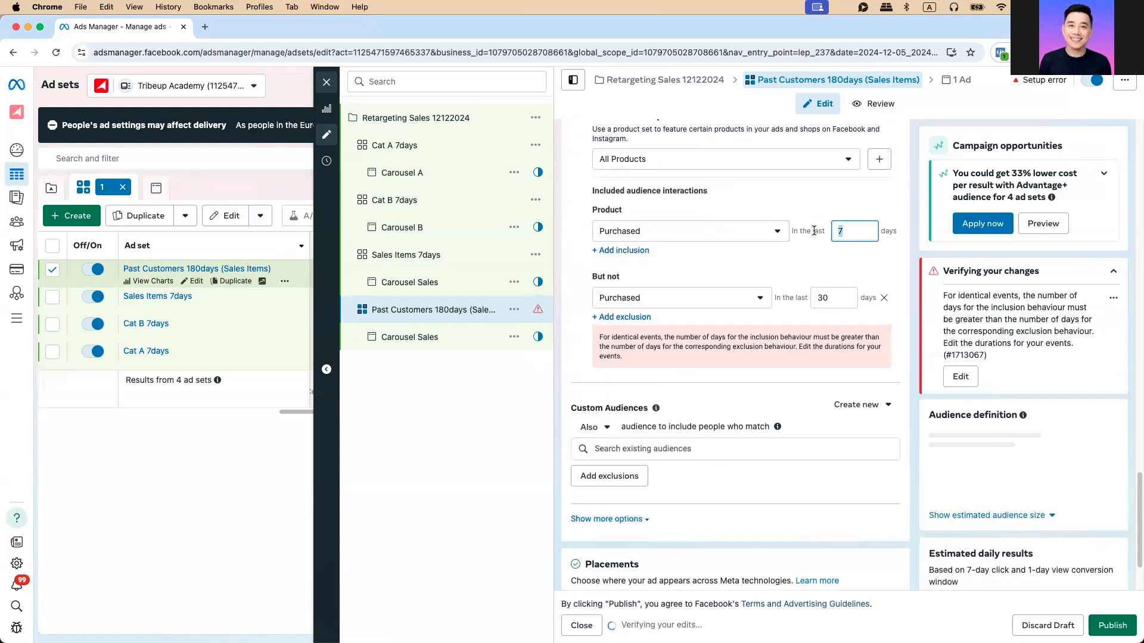
type("0")
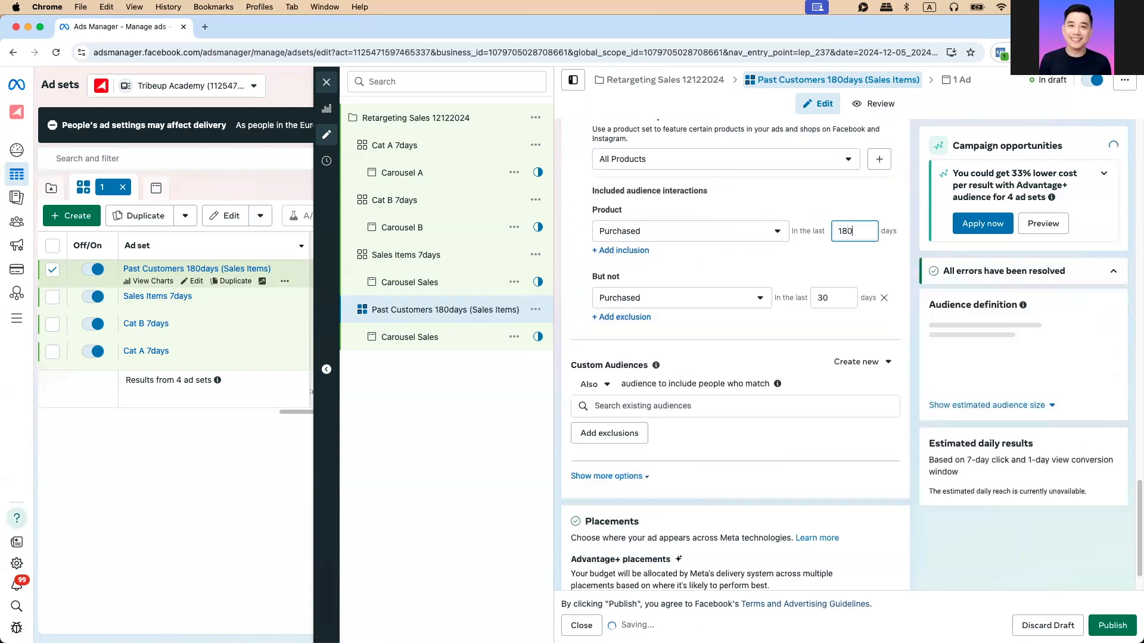
Try other day counts for the audience's Purchased exclusion and set it back to 30 days
double_click(823, 298)
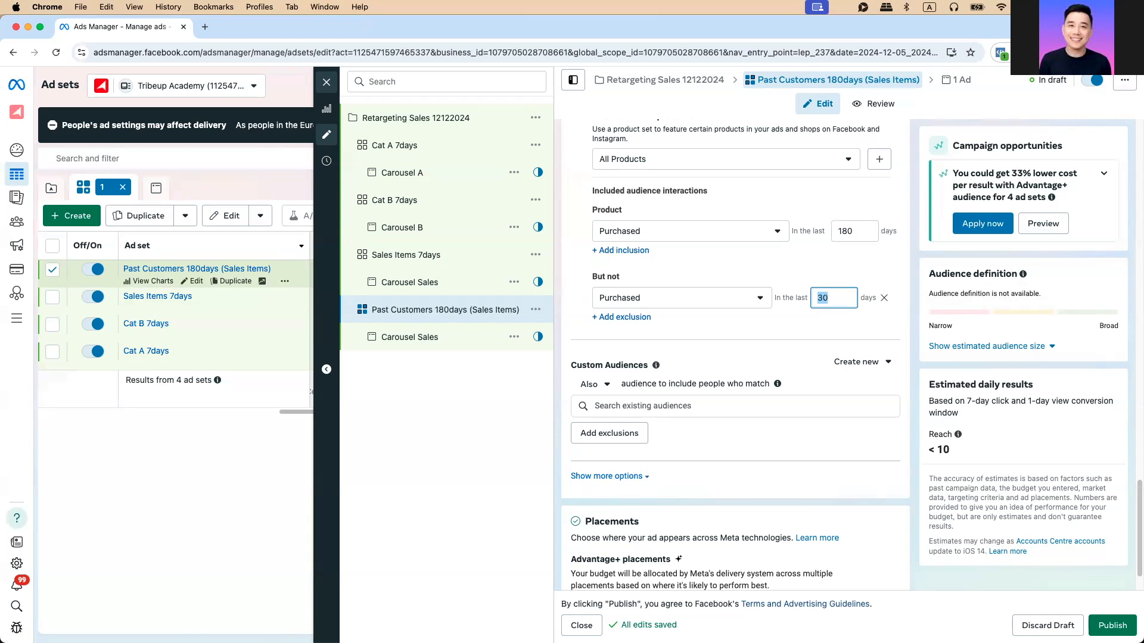
type("1")
left_click(802, 268)
double_click(822, 297)
type("739")
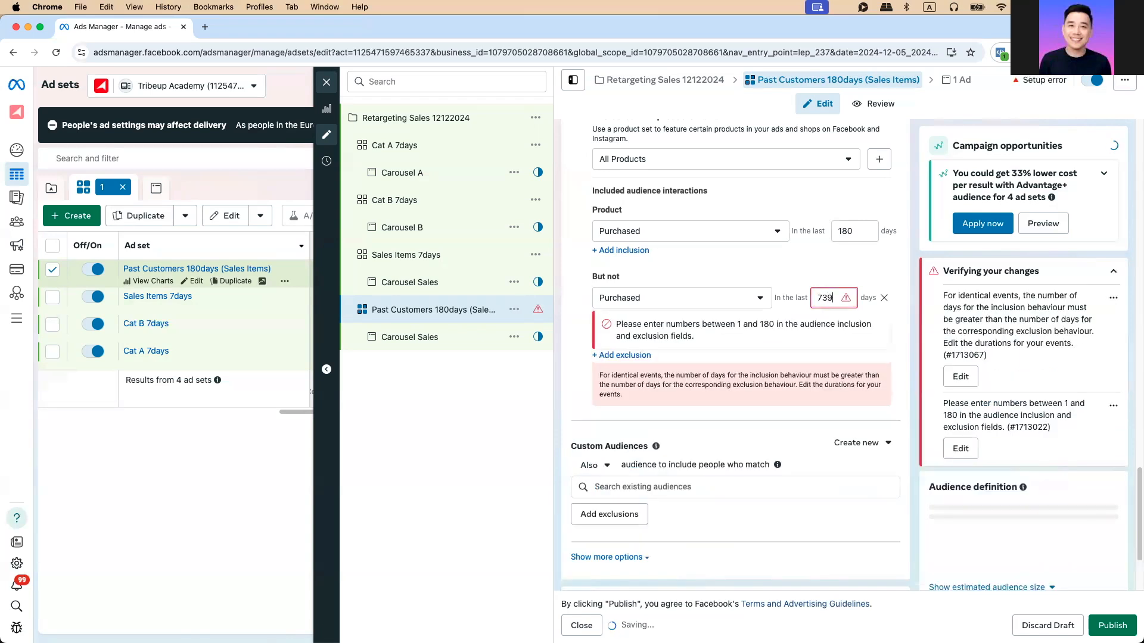
key("BackSpace")
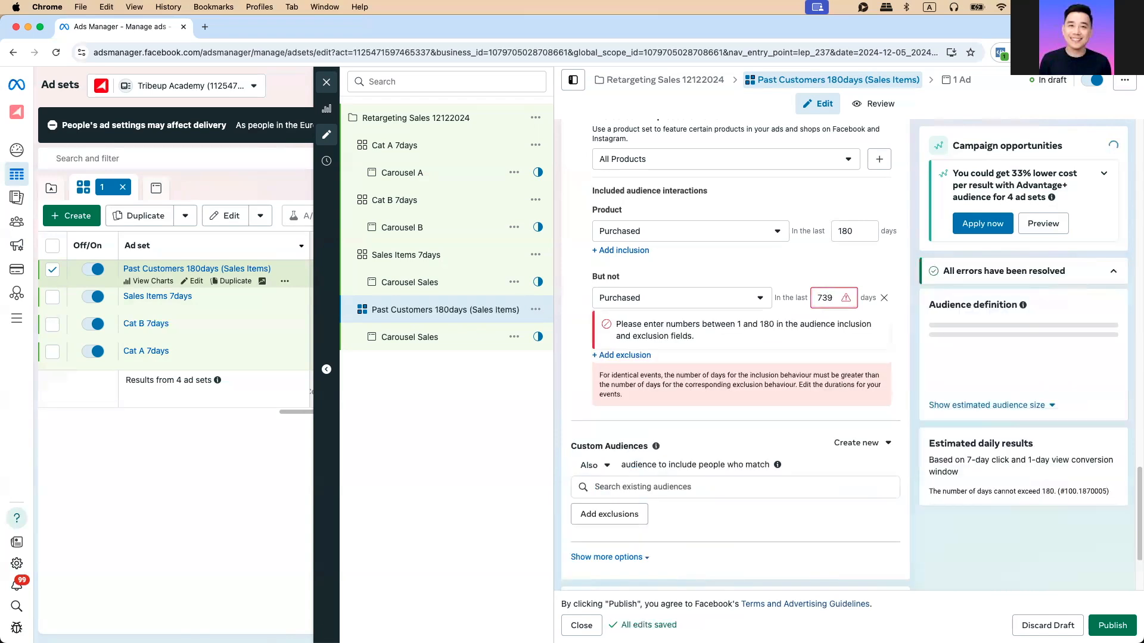
type("30")
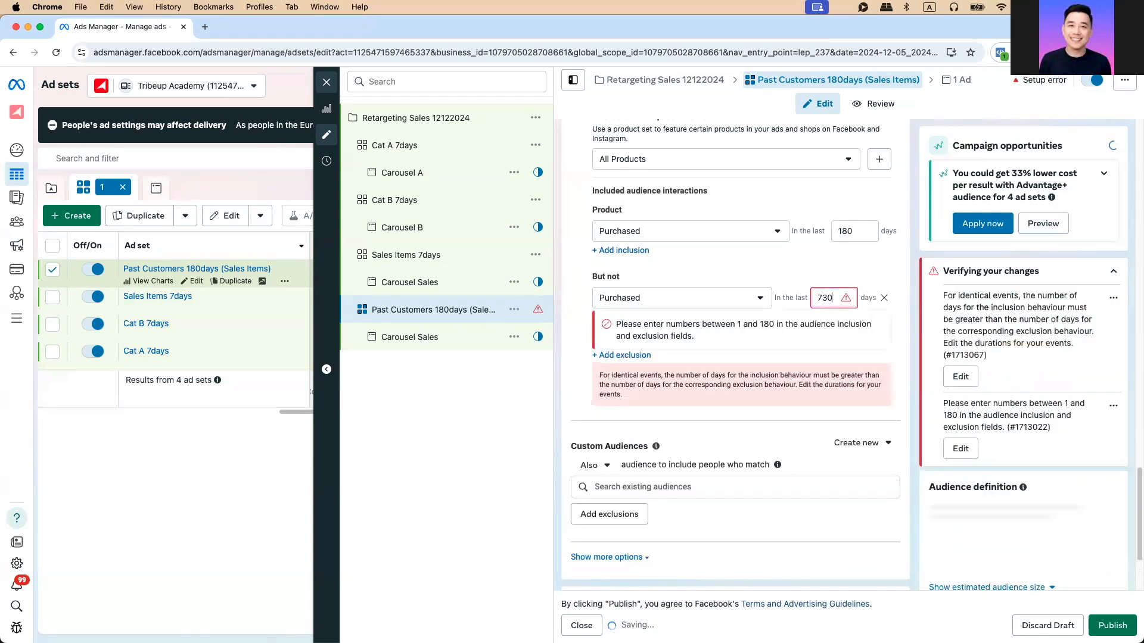
key("Left")
key("BackSpace")
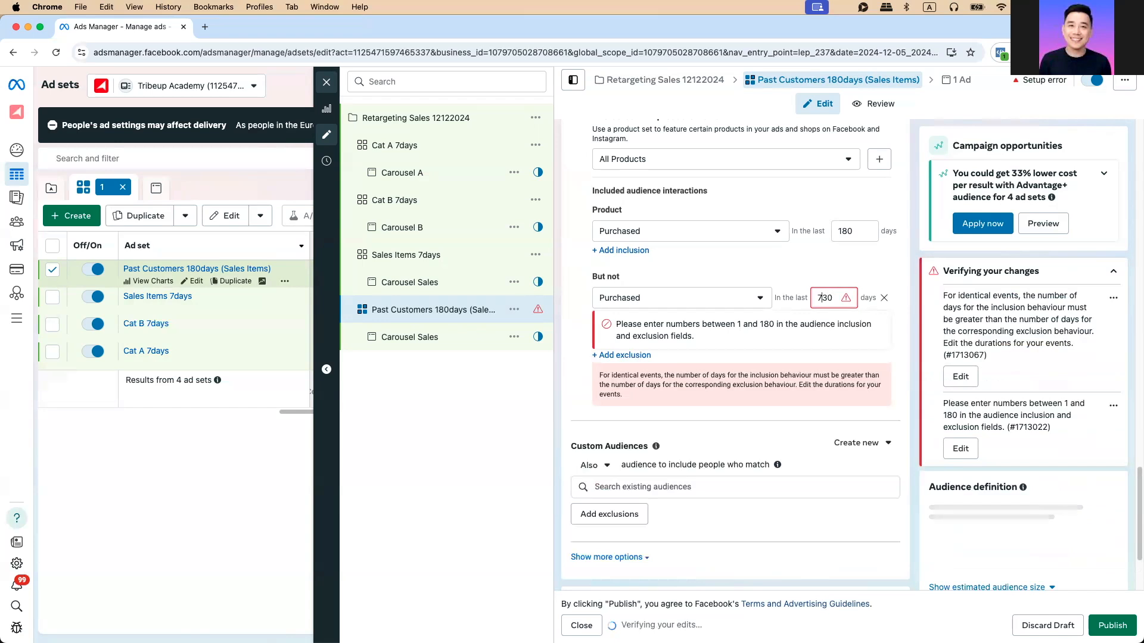
left_click(792, 324)
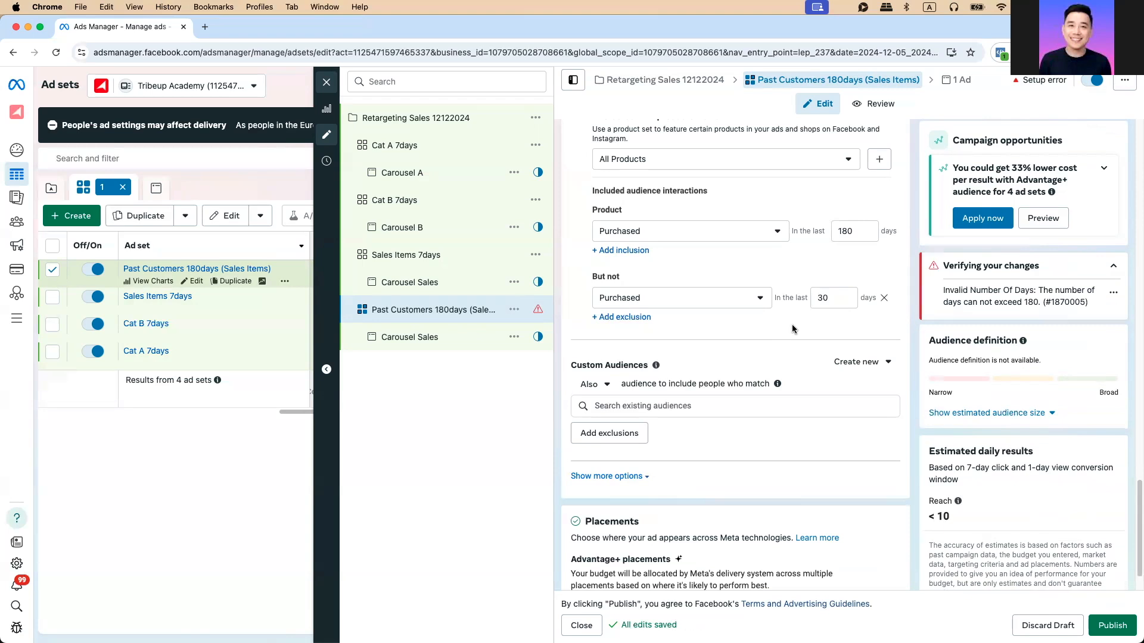
Append "(On-Off)" to the name of the Past Customers 180days (Sales Items) ad set
scroll(773, 295, "up", 10)
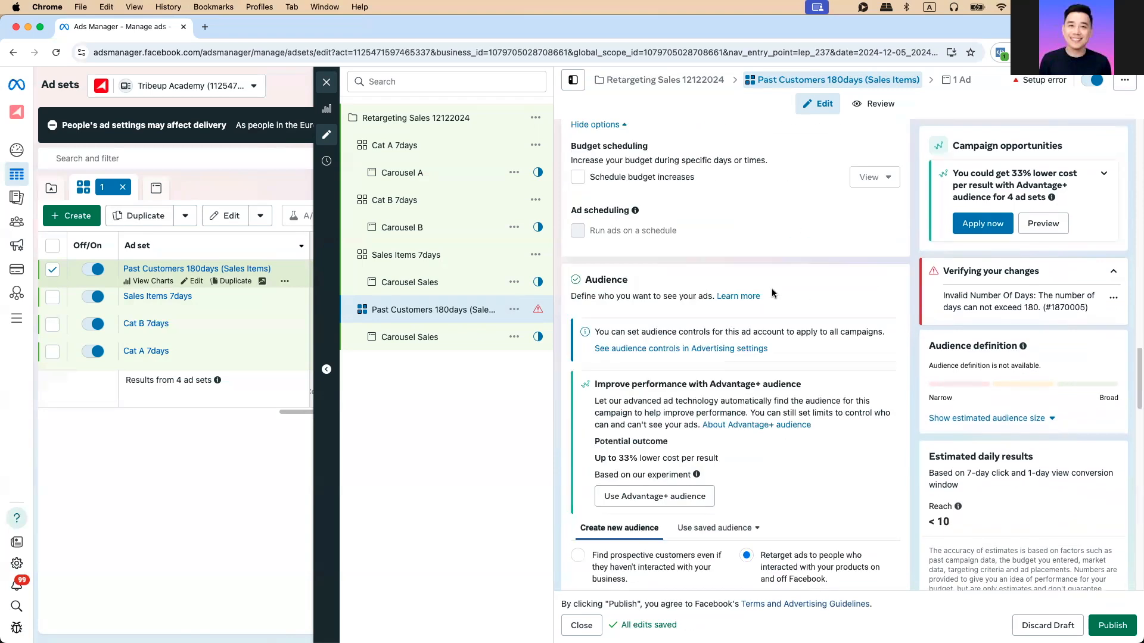
scroll(772, 293, "up", 10)
left_click(754, 171)
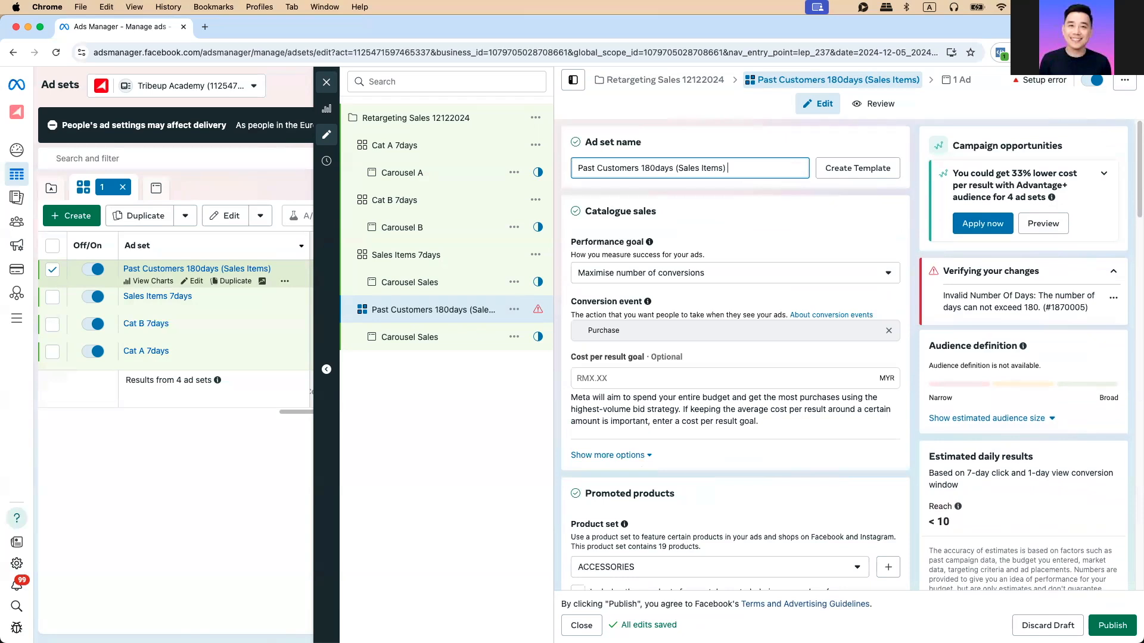
type("(On")
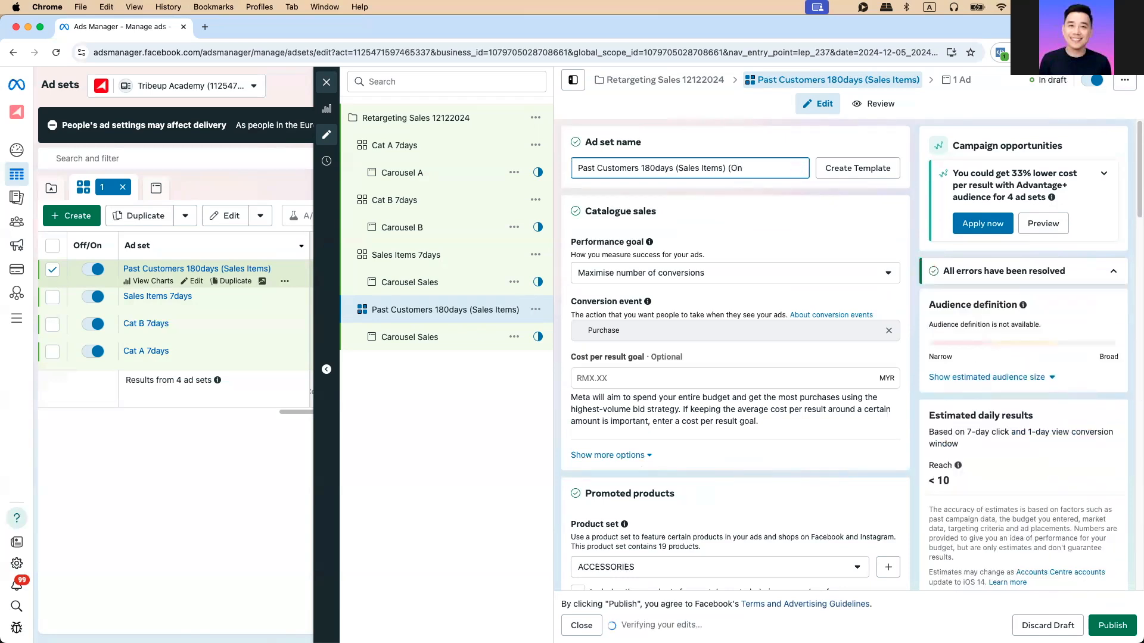
type("-Of)")
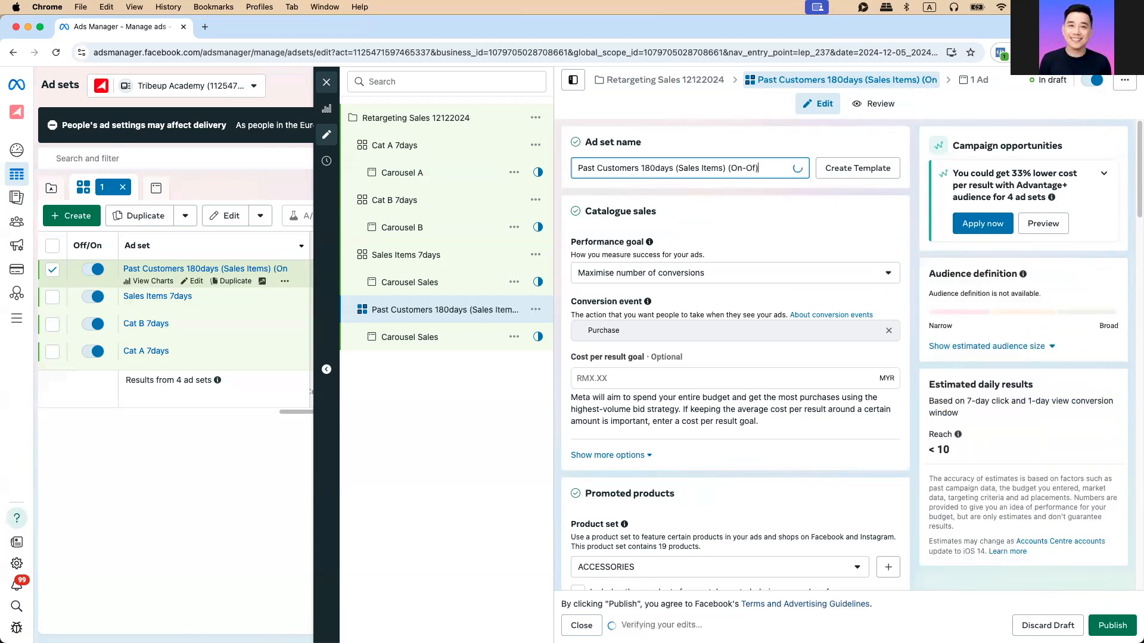
key("BackSpace")
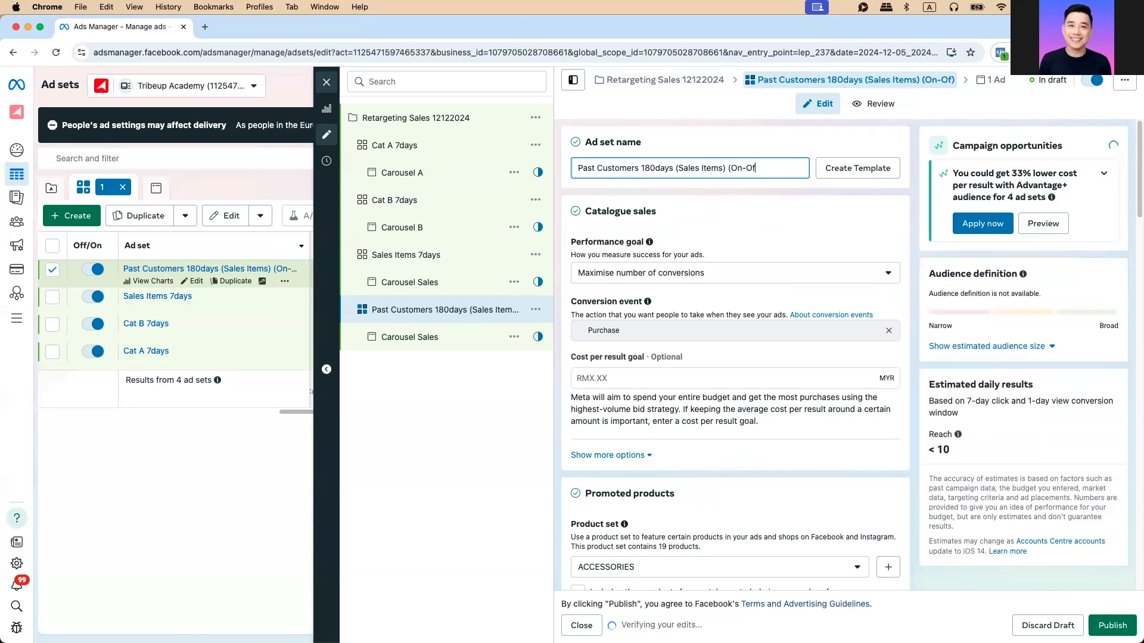
type("F")
key("BackSpace")
type("f)")
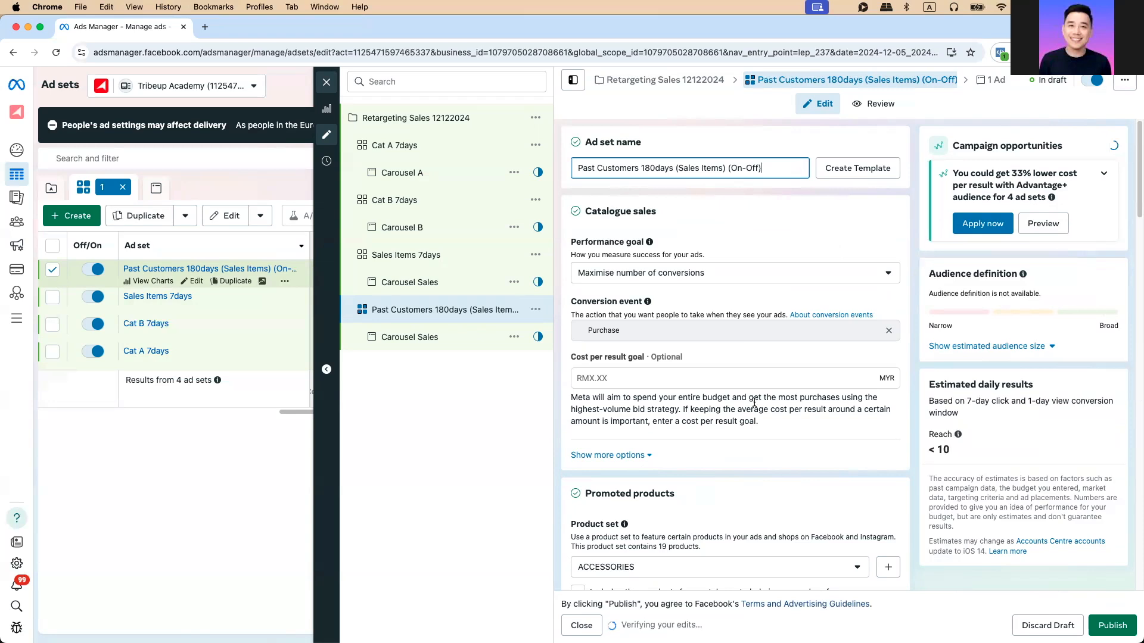
Review the past customers ad set's custom combination audience, including its Purchased inclusion and exclusion periods
scroll(784, 389, "down", 10)
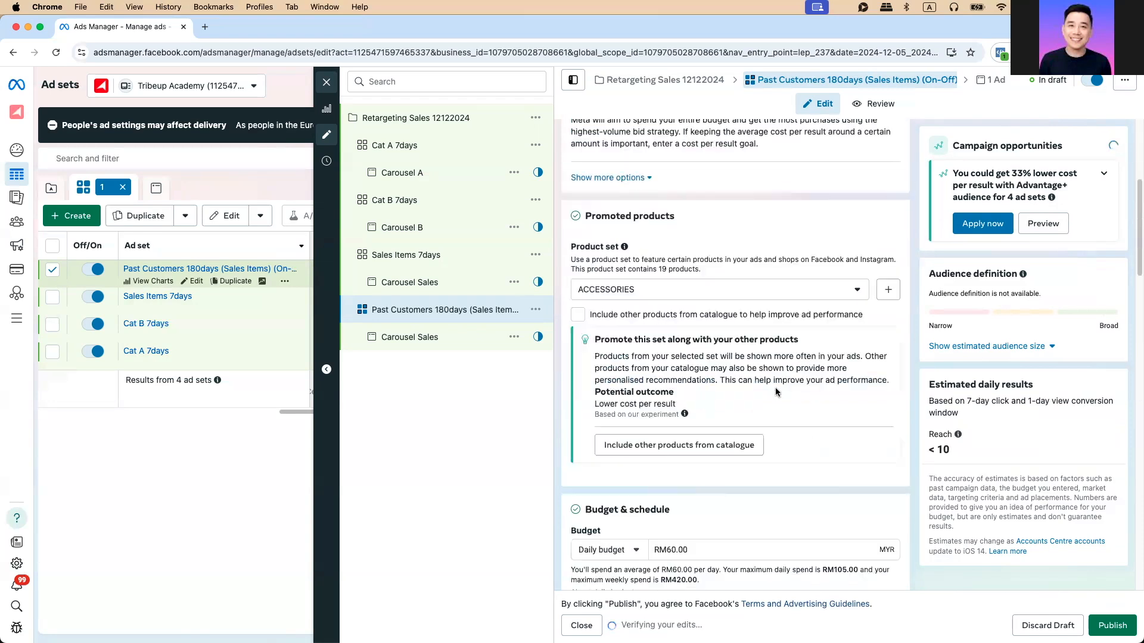
scroll(783, 390, "down", 15)
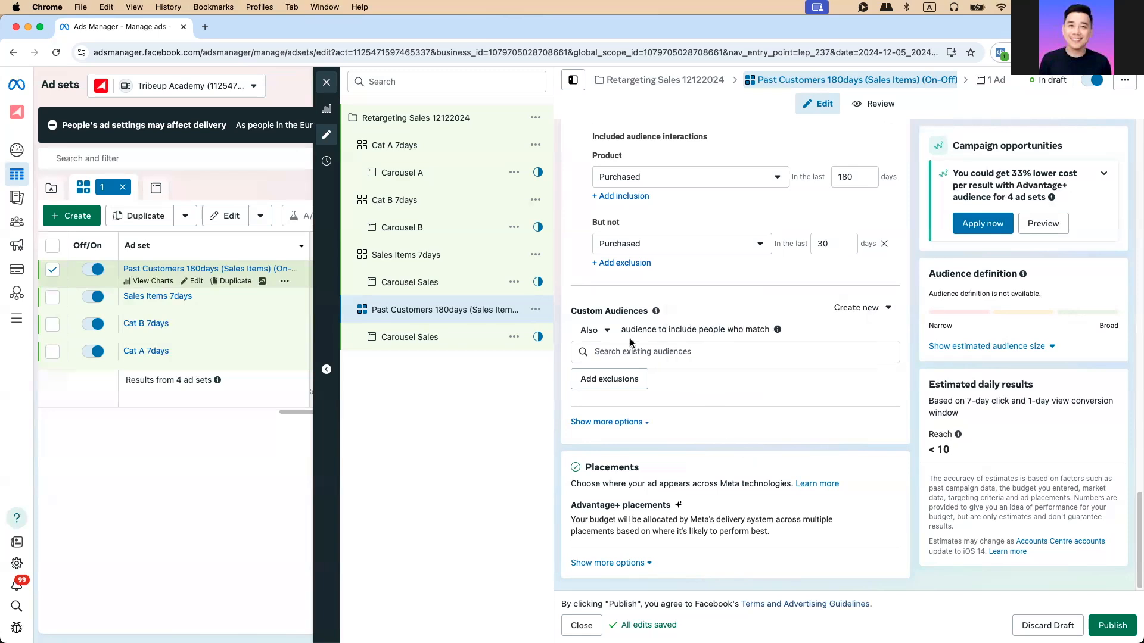
scroll(781, 360, "up", 3)
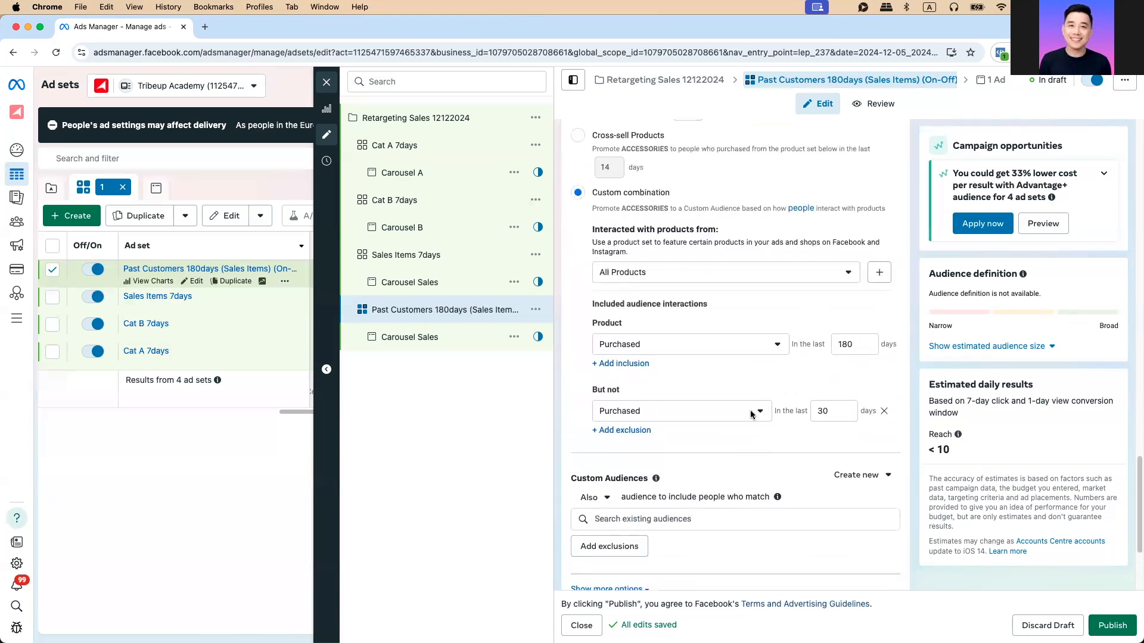
scroll(751, 413, "up", 1)
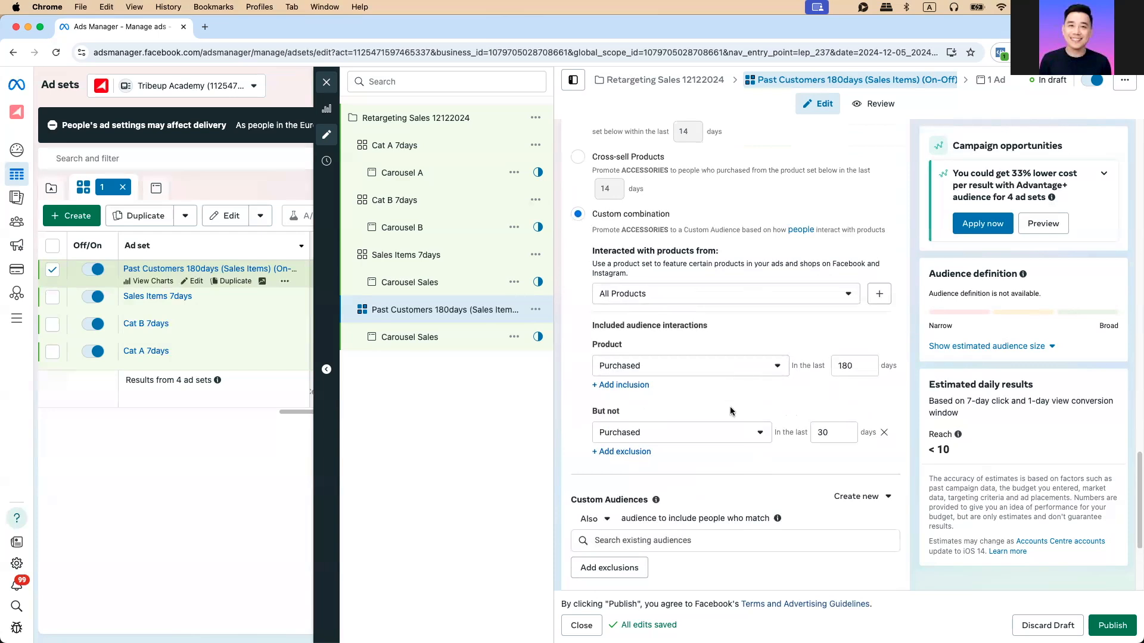
scroll(724, 417, "down", 2)
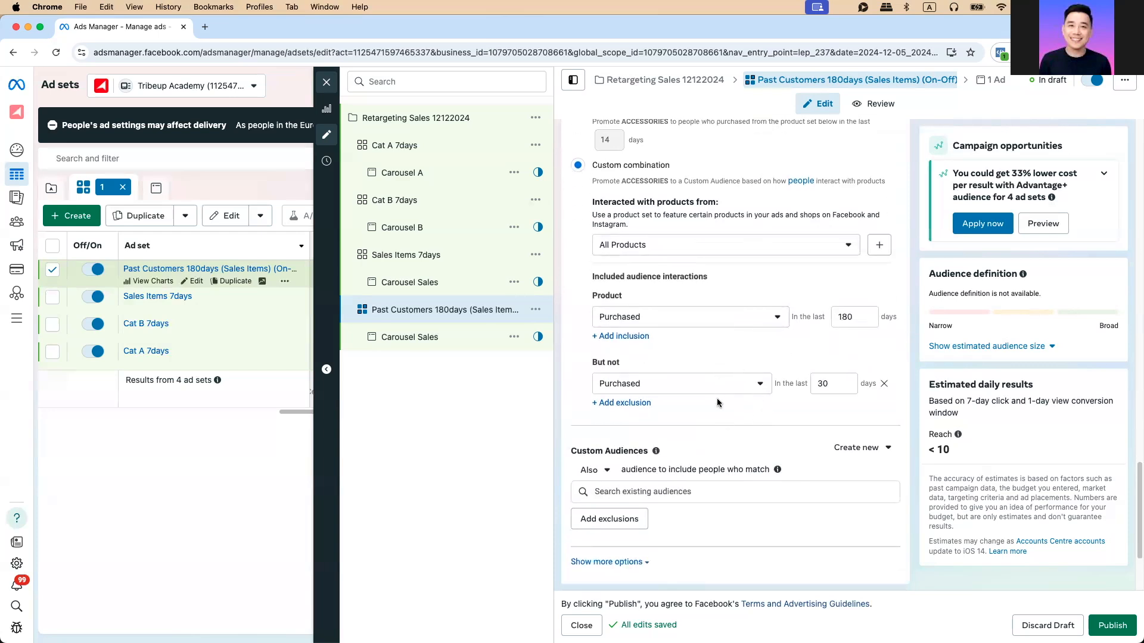
scroll(738, 400, "down", 5)
Check the past customers ad set's Carousel Sales ad, leave the editor and return to the campaigns list
left_click(445, 337)
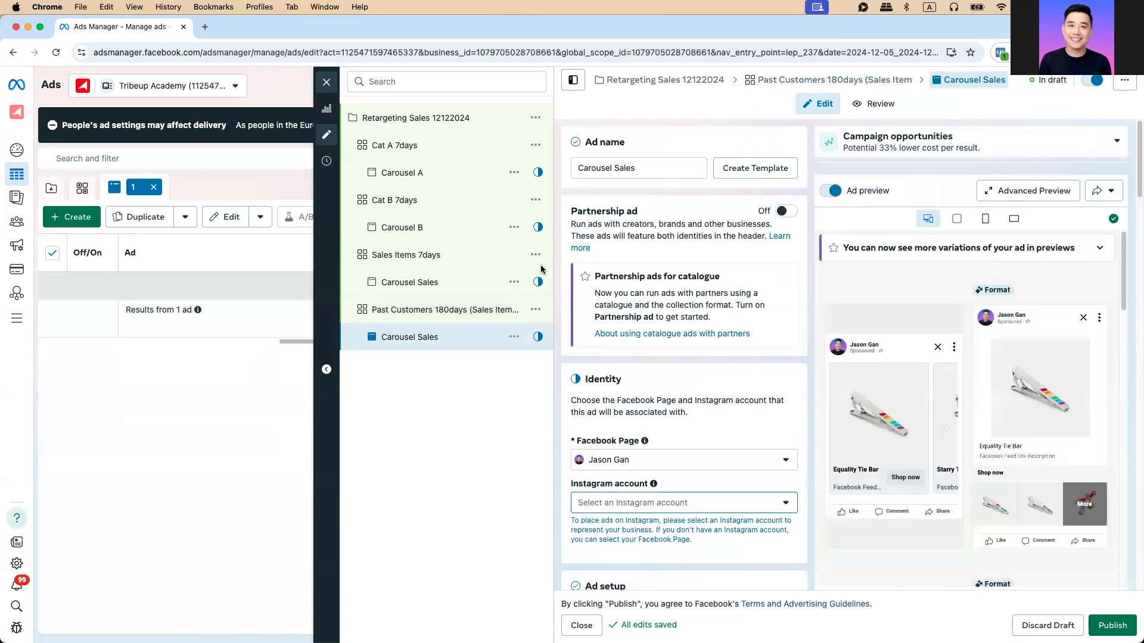
left_click(327, 82)
left_click(199, 197)
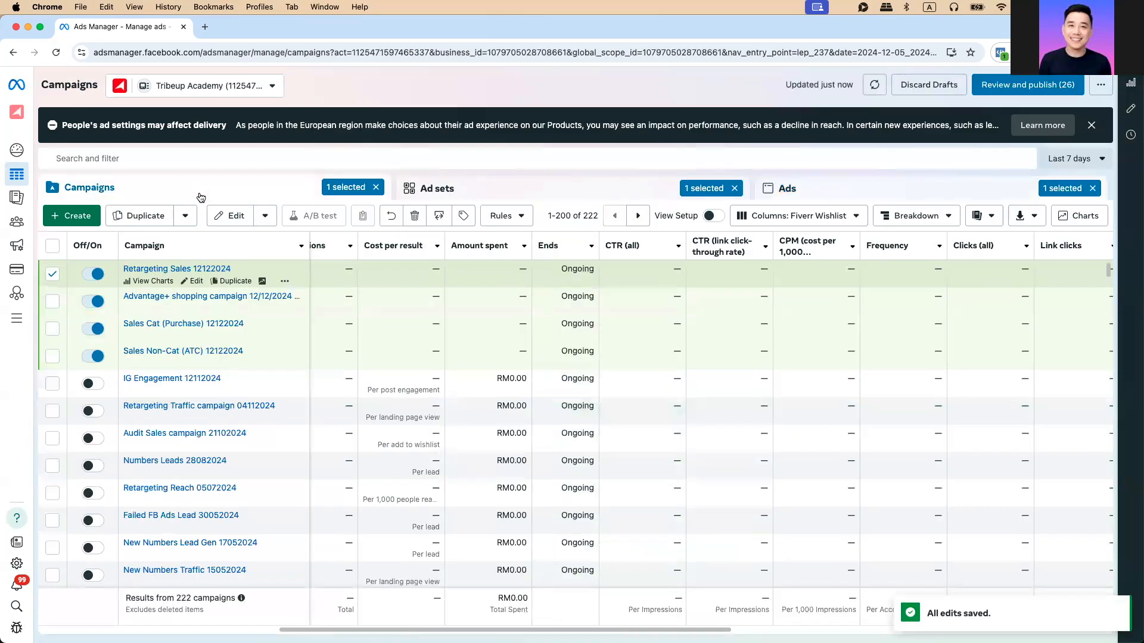